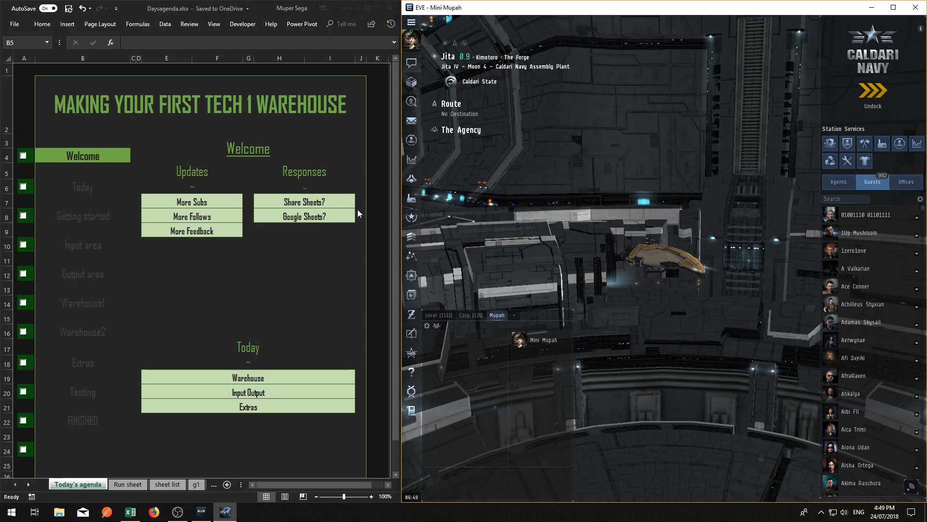
Mark the Welcome item as done in the agenda checklist
drag(401, 219, 399, 219)
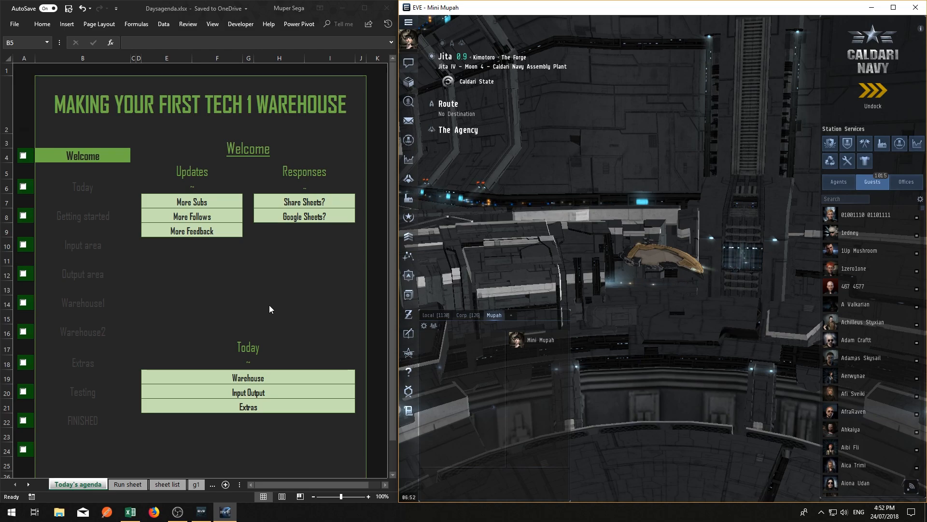
click(24, 160)
click(23, 155)
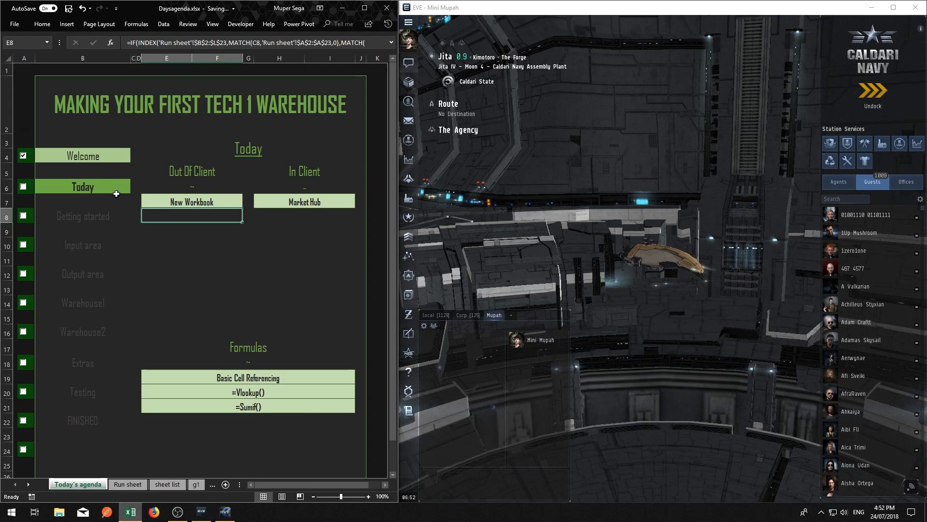
Create a new blank workbook and switch back to the EVE client
click(15, 24)
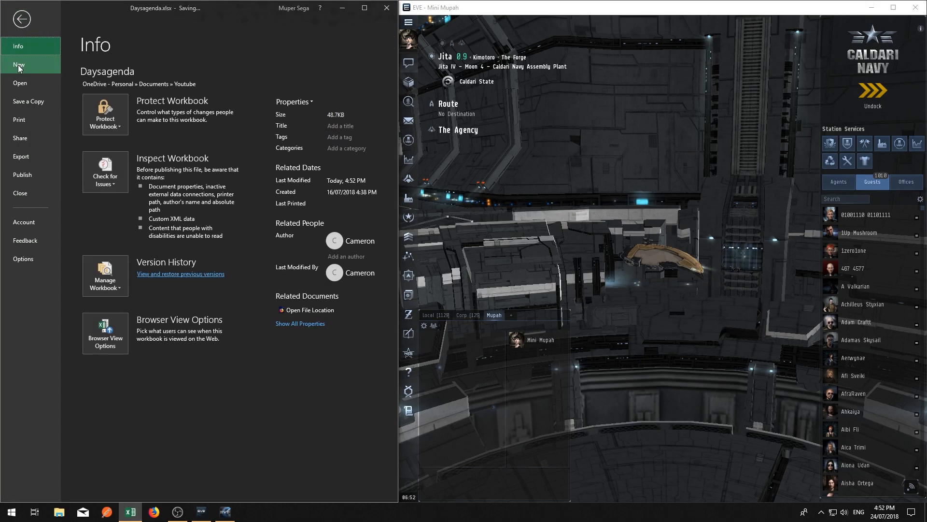
click(169, 203)
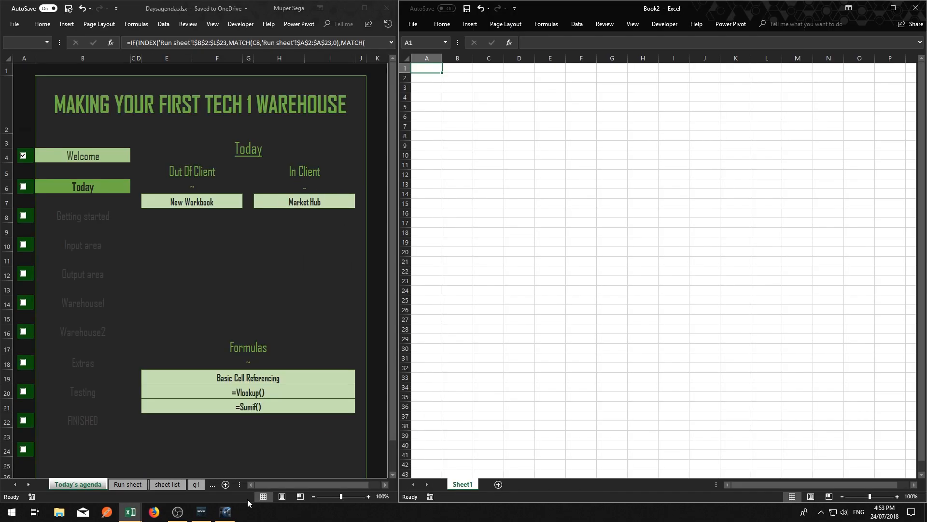
click(226, 513)
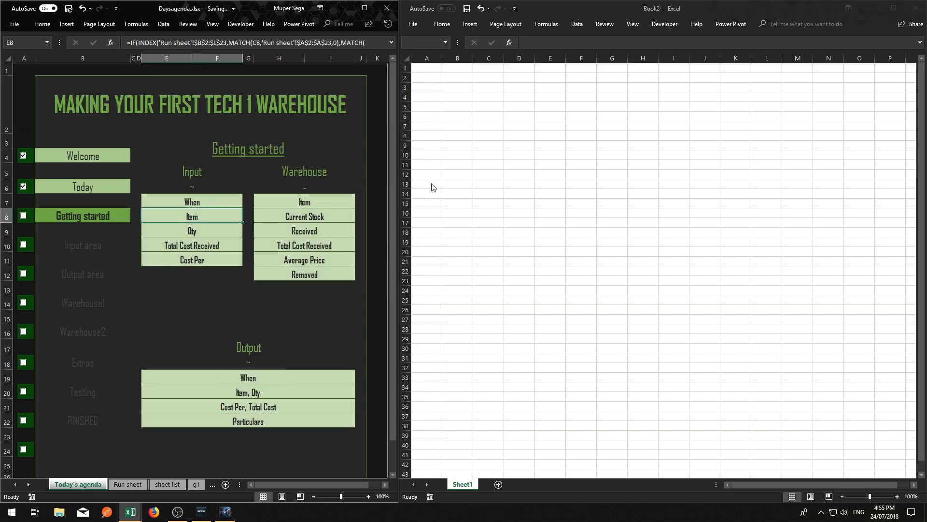
click(428, 68)
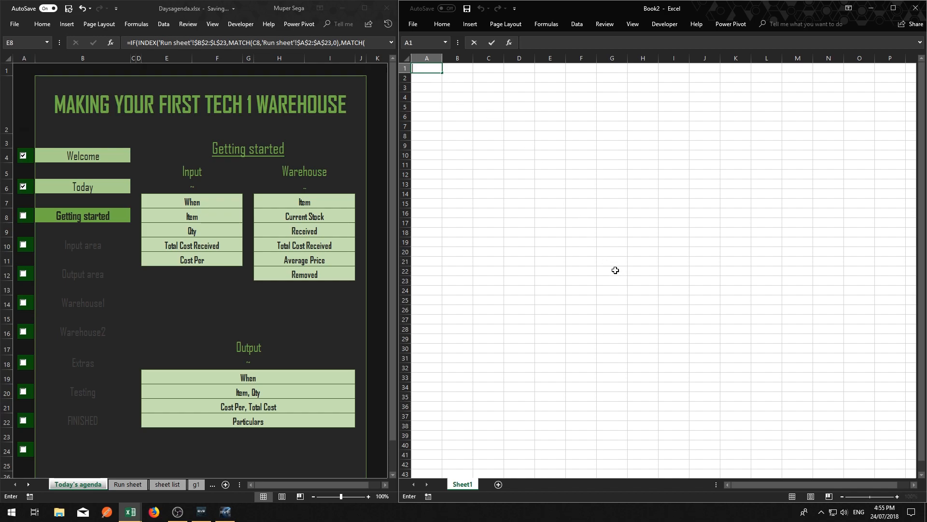
click(521, 165)
drag(612, 77, 749, 313)
drag(764, 68, 896, 268)
Enter the input area headers "when" in cell A1 and "item" in cell B1 of the new workbook
click(422, 68)
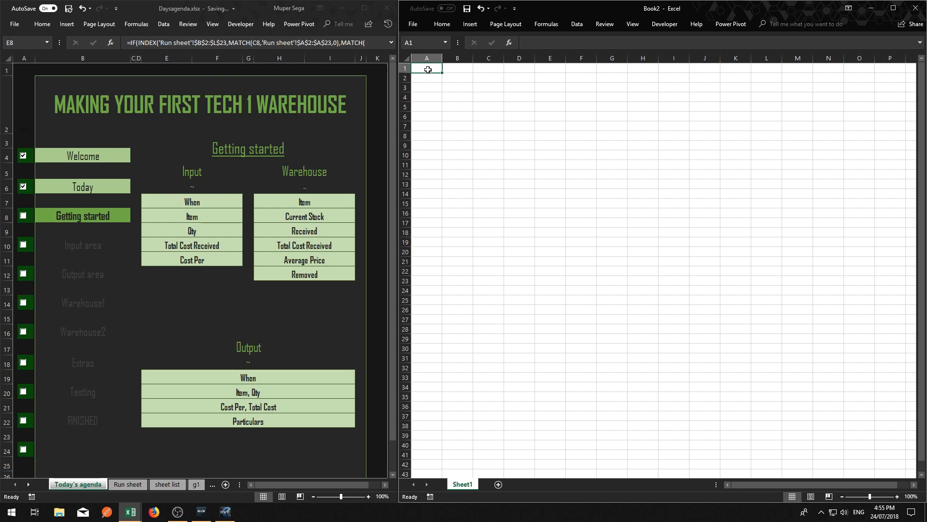
text(whenb)
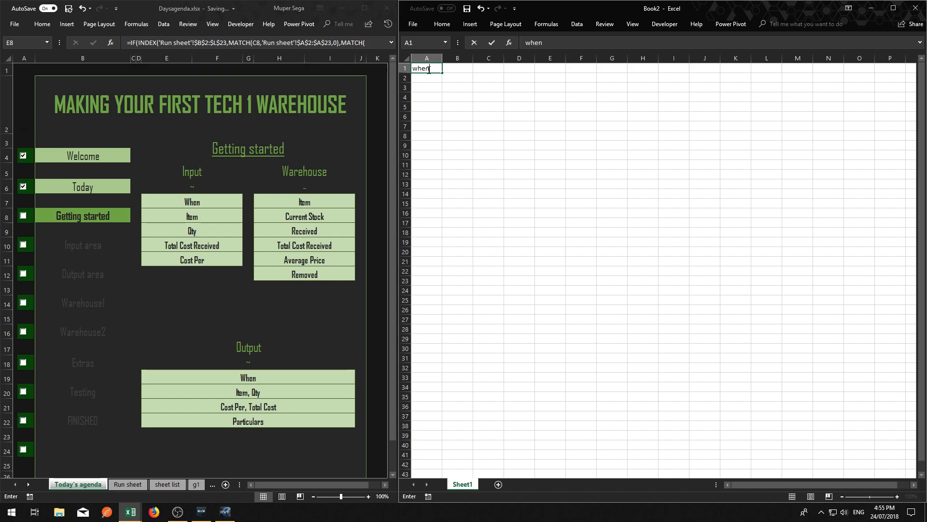
key(Tab)
text(item)
key(Return)
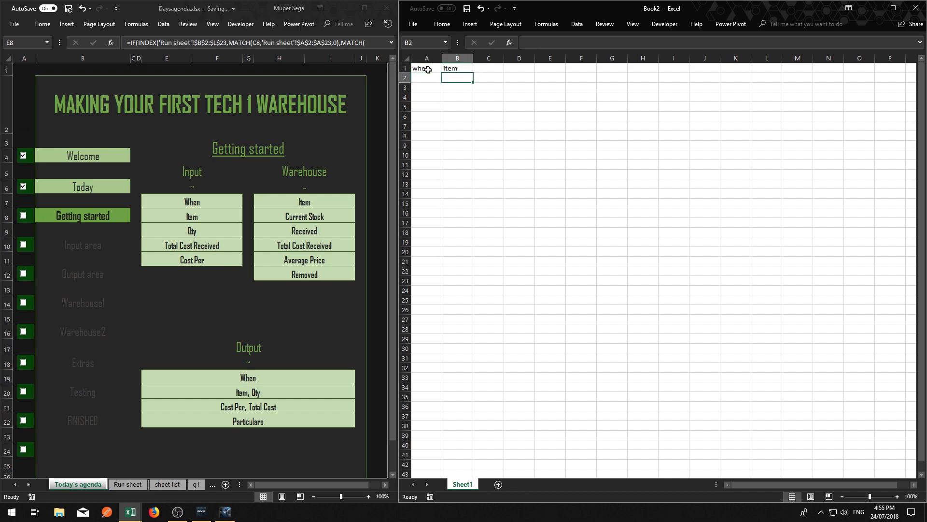
Add the headers "qty" in cell C1 and "total cost of receive" in cell D1
key(Up)
key(Right)
text(qty)
key(Tab)
text(total)
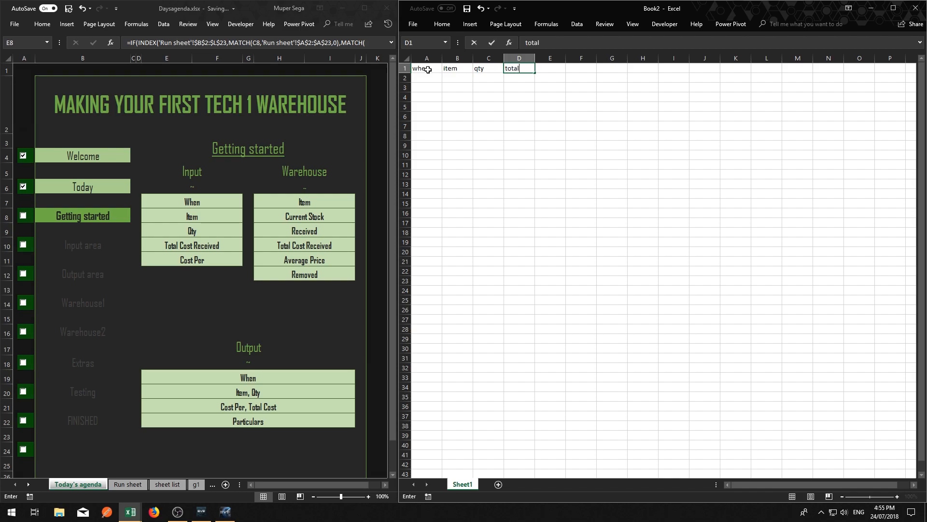
text( cost of receive)
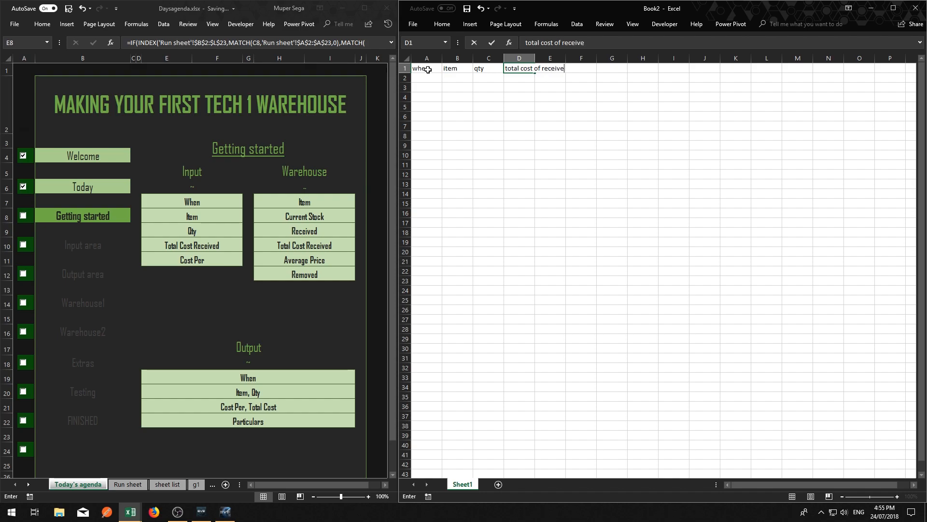
key(Down)
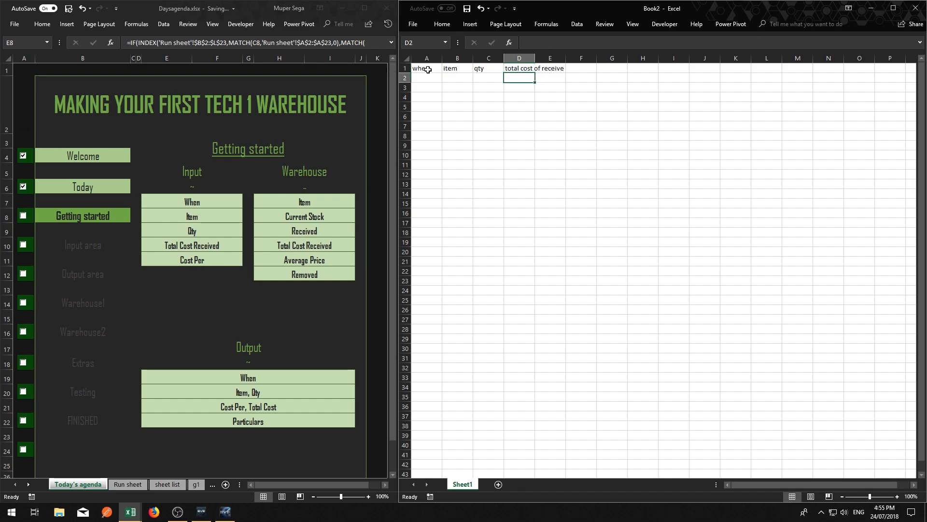
Correct the header in D1 to "total cost of received" and fit column D to its text
double_click(534, 58)
click(554, 68)
double_click(553, 68)
text(d)
click(583, 135)
click(560, 60)
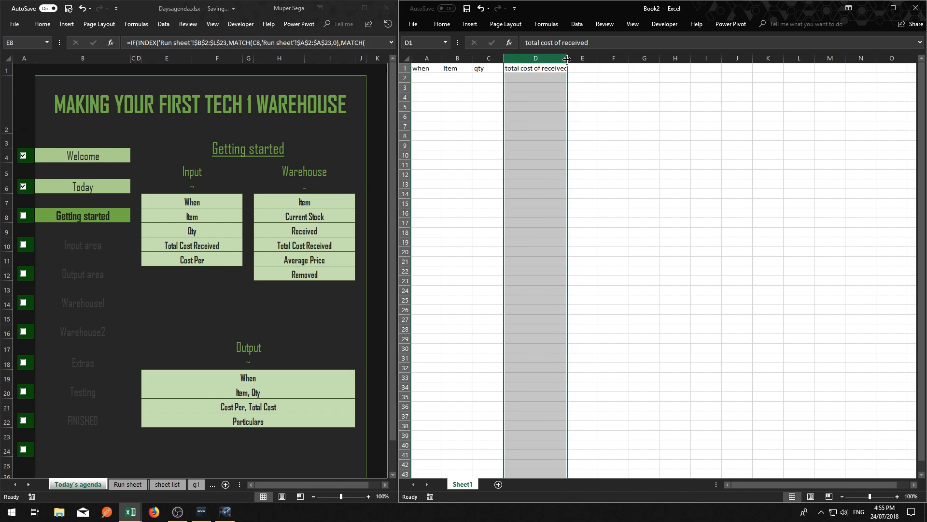
double_click(568, 58)
Enter the header "cost per" in cell E1
click(585, 78)
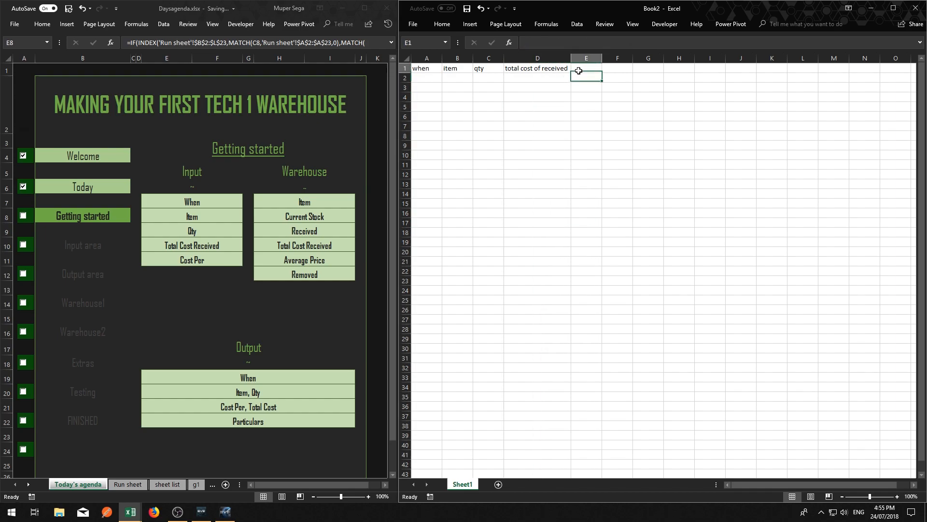
click(583, 65)
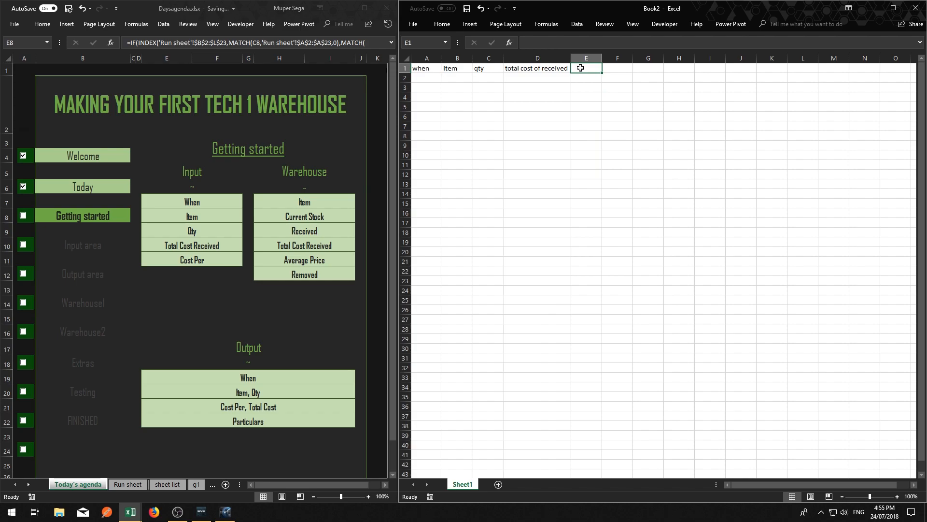
text(cost per)
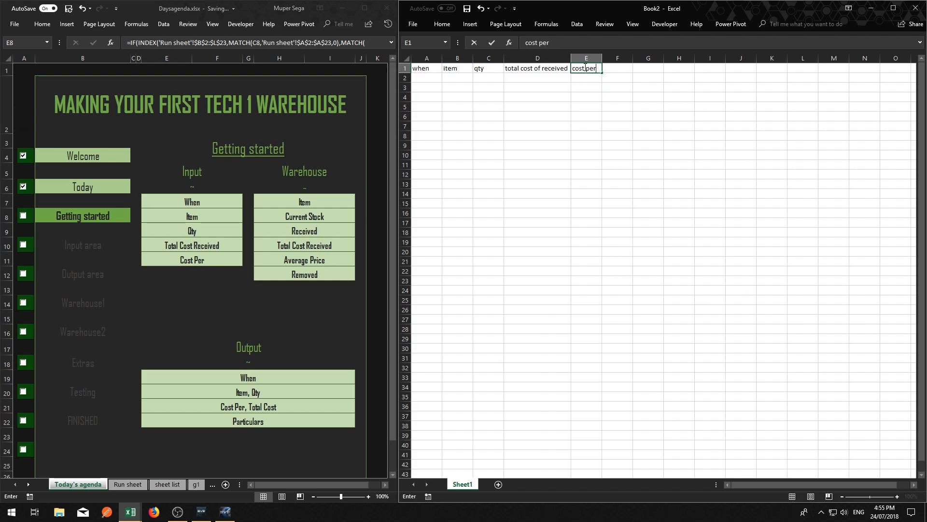
key(Return)
click(590, 68)
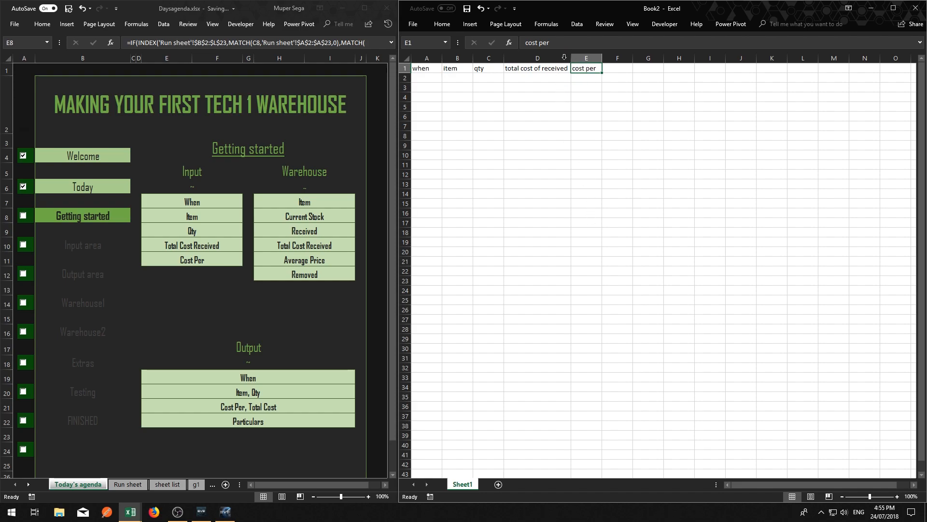
Apply a right border to the whole of column E to close off the input area
click(443, 24)
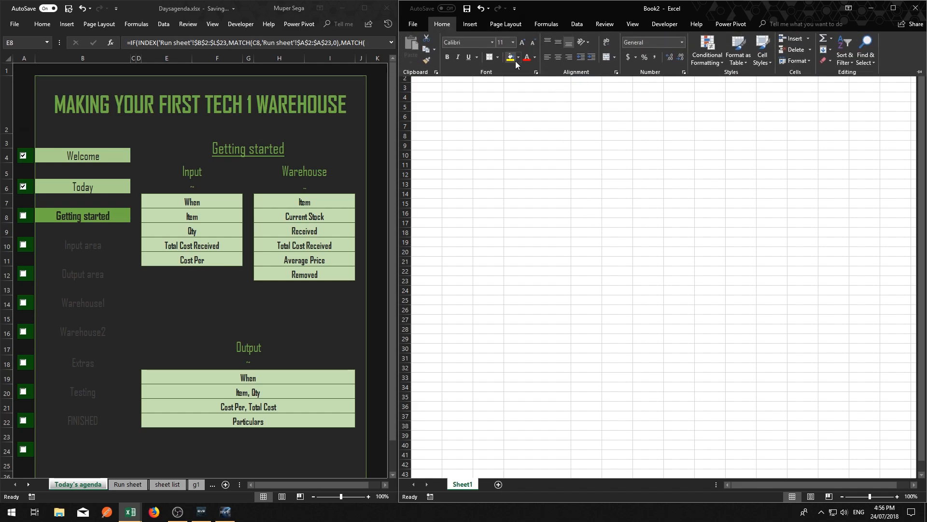
click(589, 192)
click(585, 57)
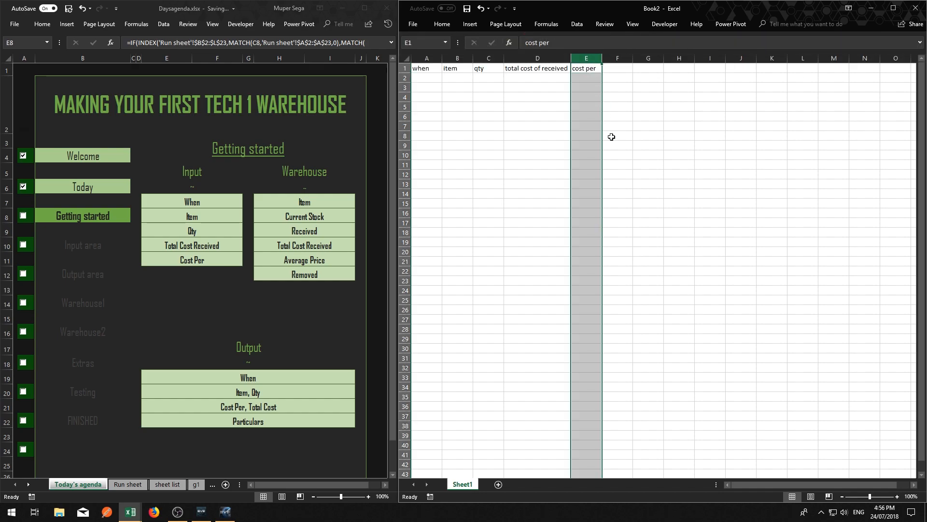
click(442, 24)
click(497, 57)
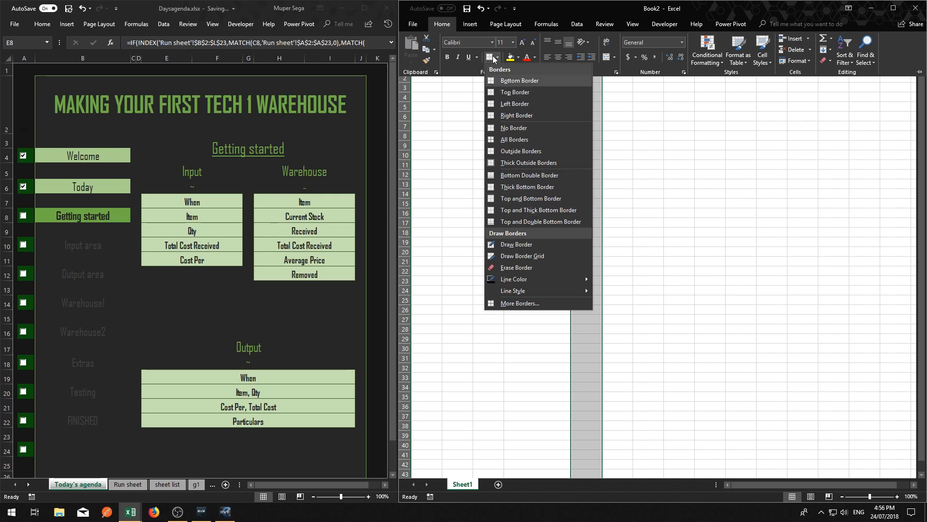
click(509, 116)
click(599, 165)
click(488, 164)
drag(582, 75, 584, 310)
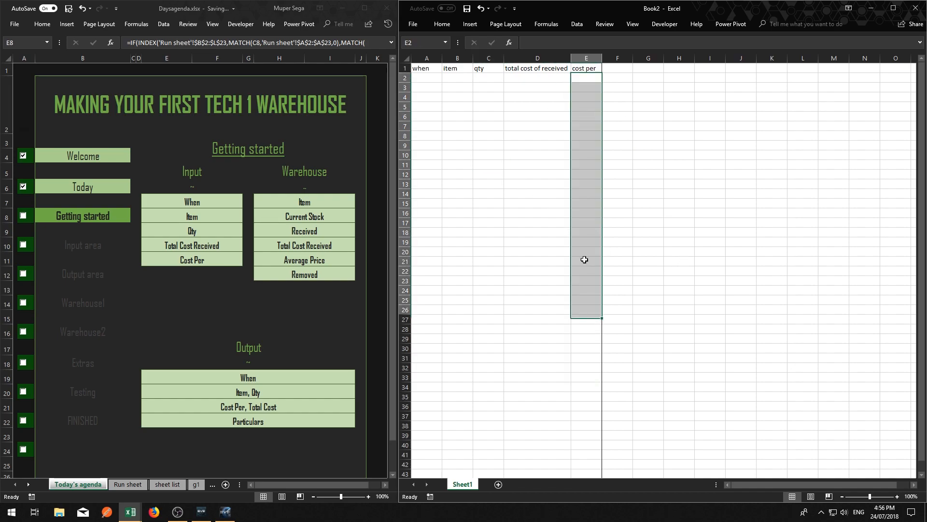
click(613, 126)
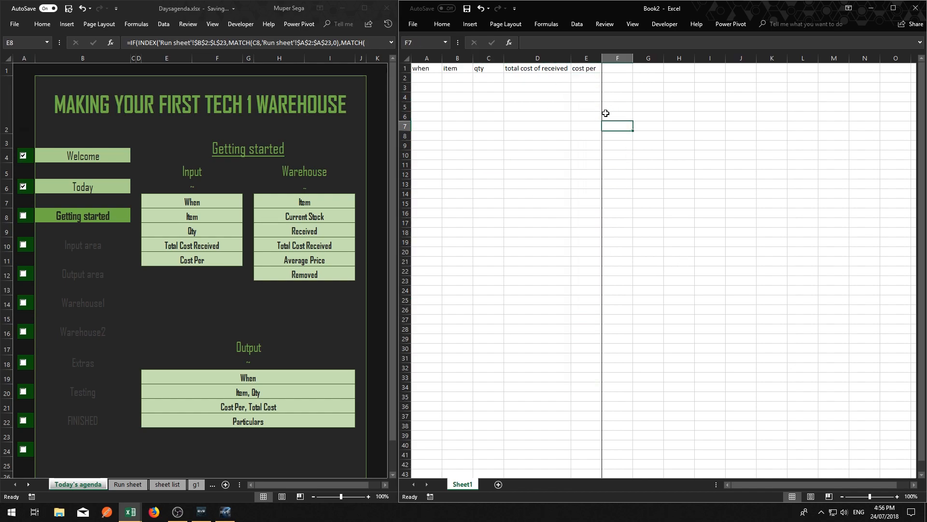
click(623, 101)
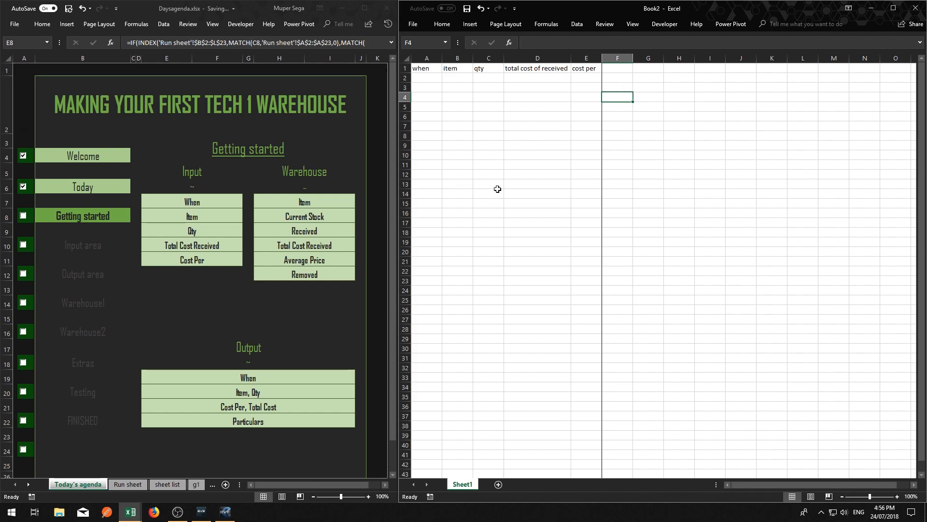
click(651, 128)
click(626, 72)
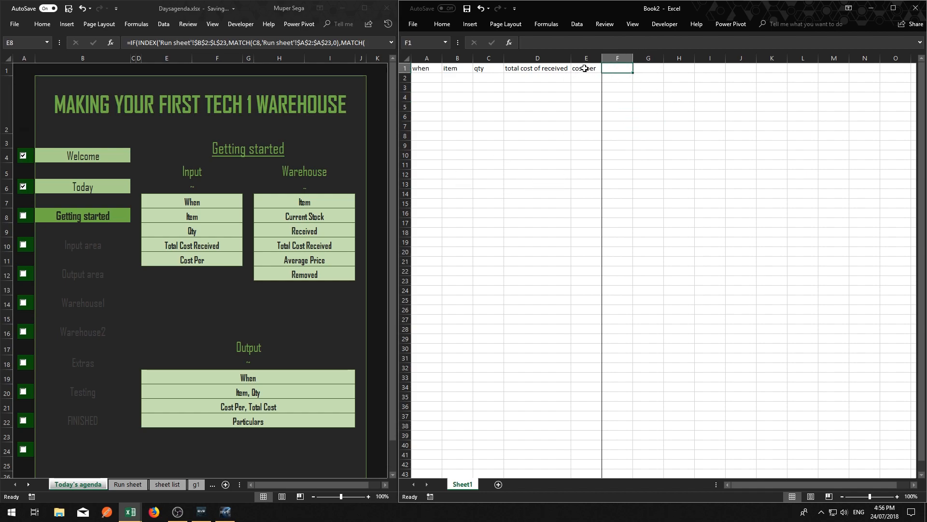
click(658, 116)
Narrow column F to a thin spacer beside the bordered input area
click(621, 72)
click(619, 58)
drag(618, 60, 611, 60)
click(624, 115)
Enter the warehouse headers "item", "current stock" and "received" in G1 to I1, and fit column H to its text
click(619, 68)
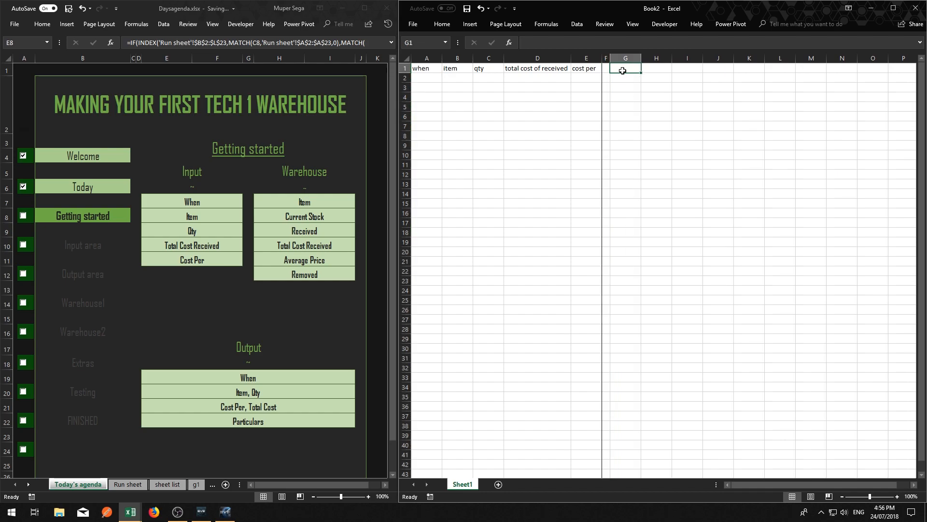
text(item)
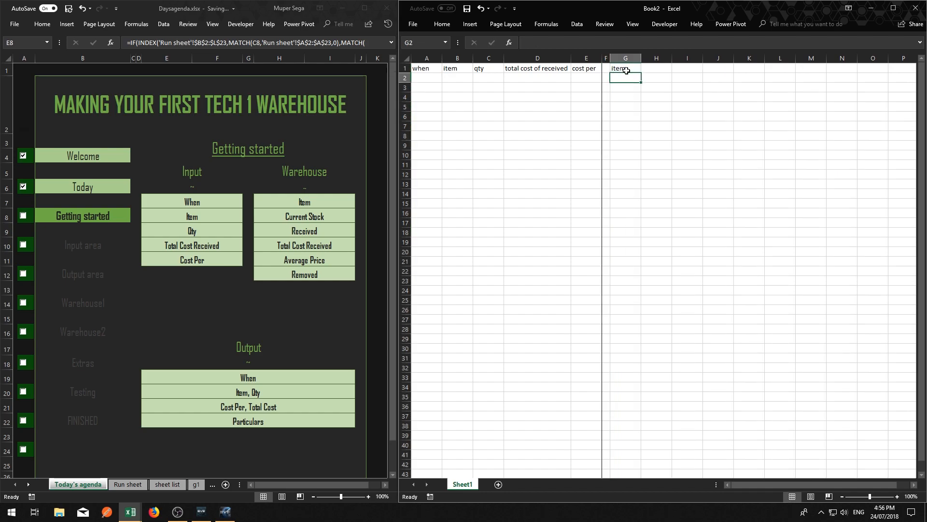
key(Tab)
text(current stocl)
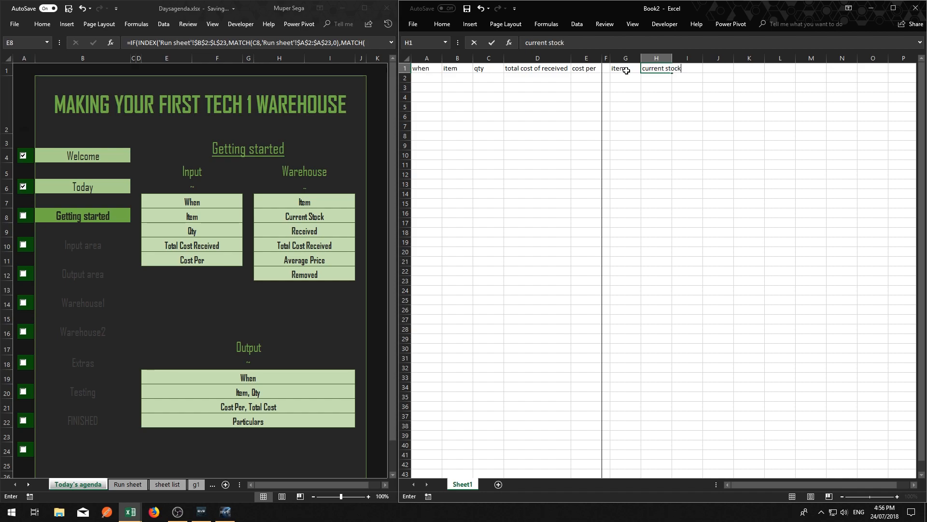
text(k)
key(Tab)
text(receive)
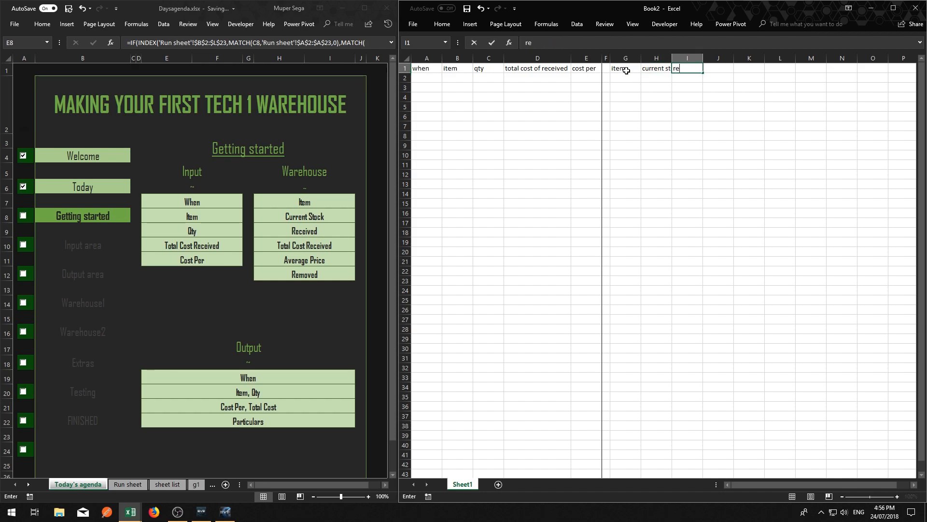
key(Return)
key(Up)
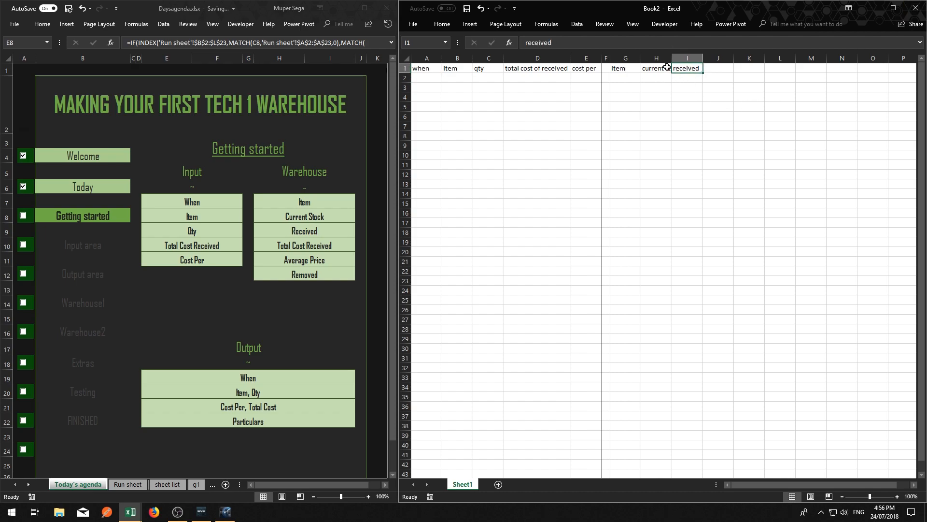
double_click(672, 58)
Enter the header "total cost of received" in cell J1 and fit column J to its text
click(728, 68)
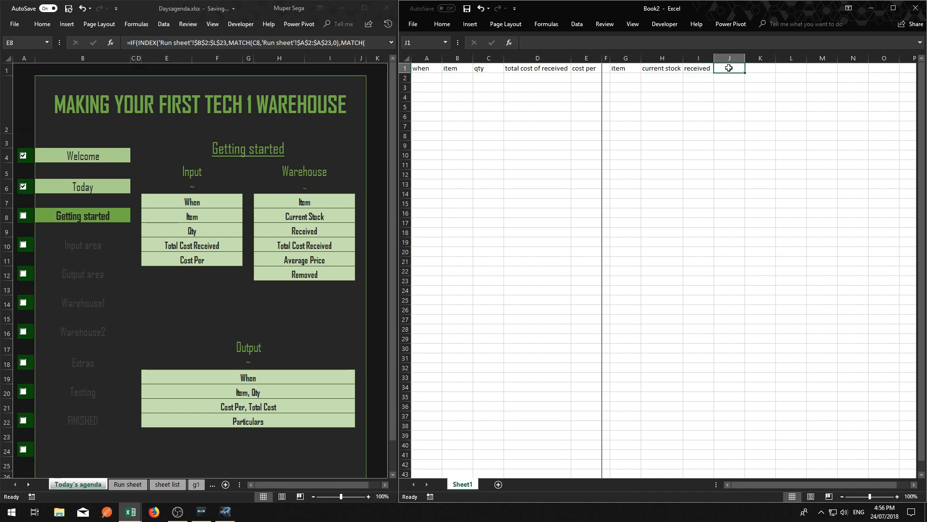
text(total cost of revcieved)
key(Return)
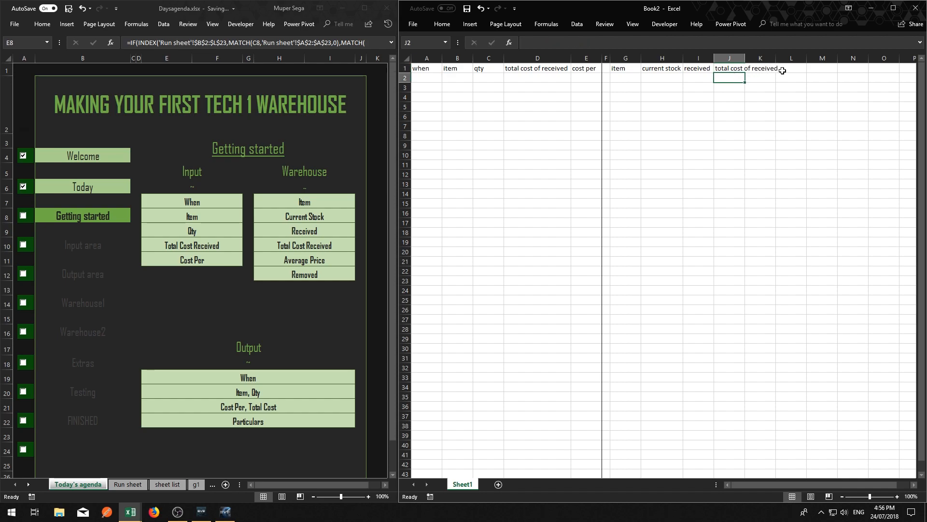
double_click(744, 58)
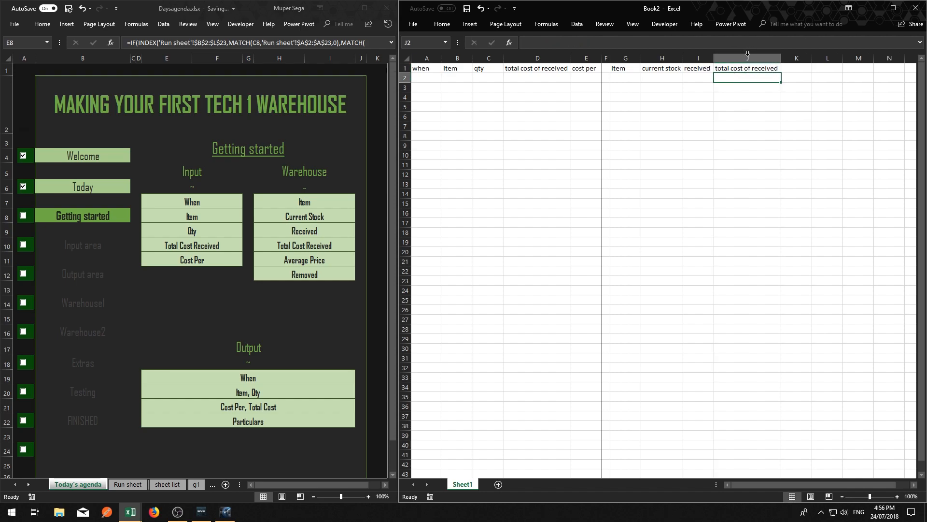
Enter the average price column header in cell K1
click(790, 68)
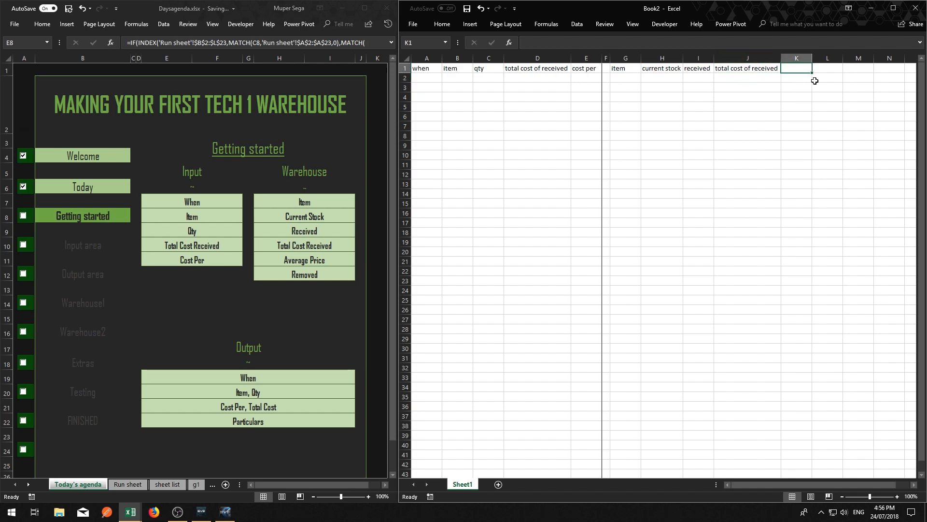
text(average pric)
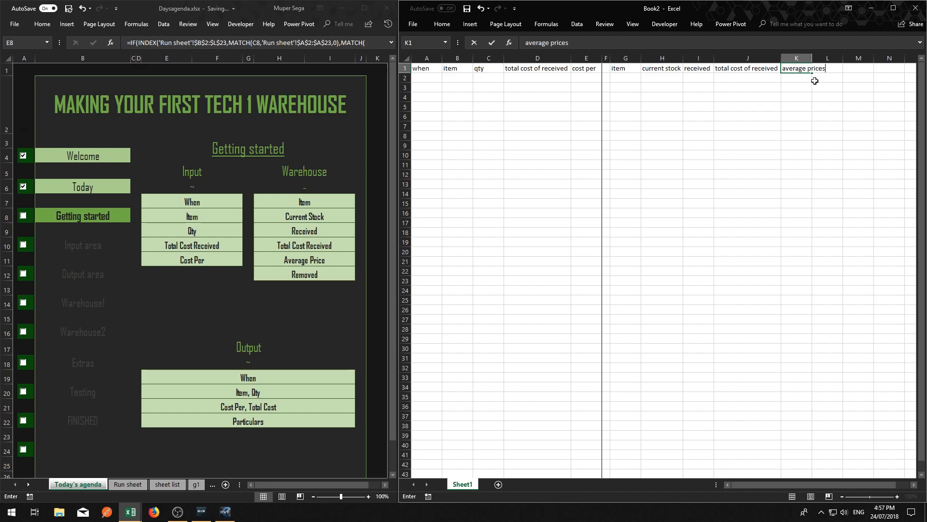
key(Return)
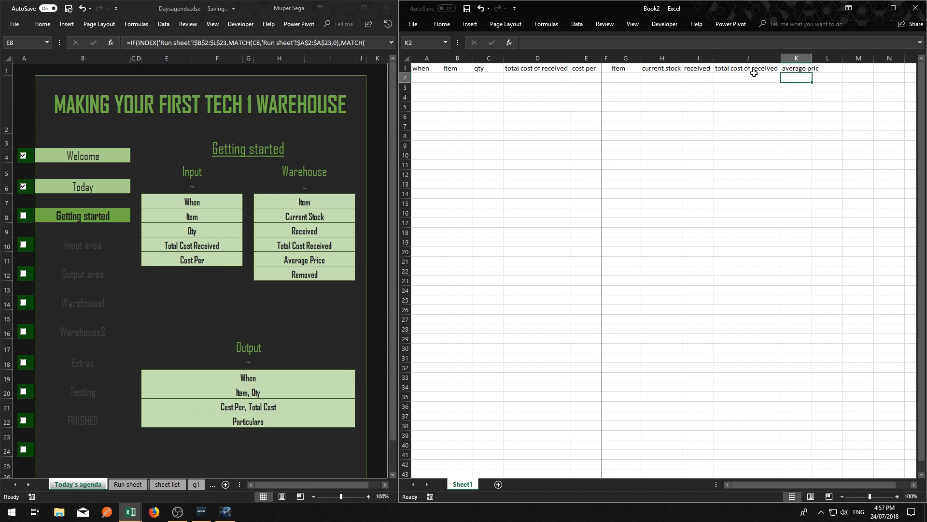
Correct the header in K1 to "average price" and fit column K to its text
click(566, 42)
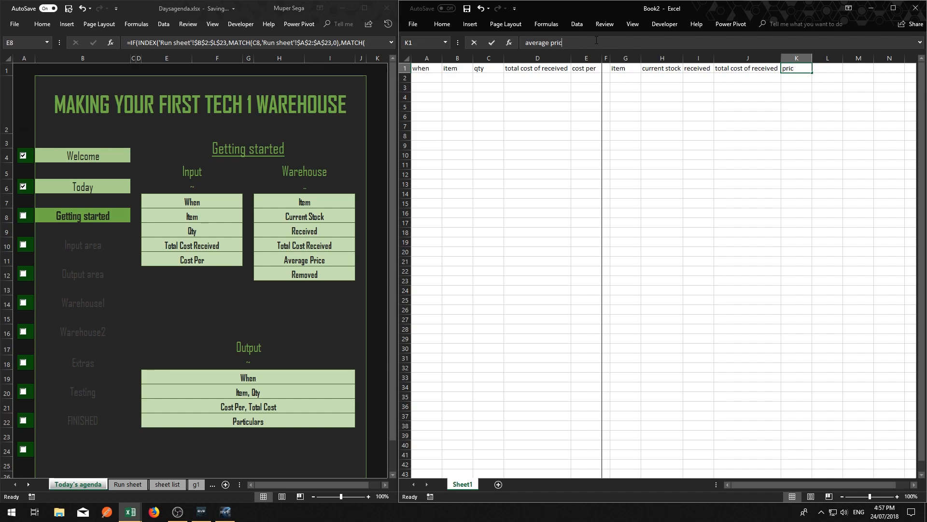
text(e)
click(662, 146)
click(818, 68)
double_click(811, 58)
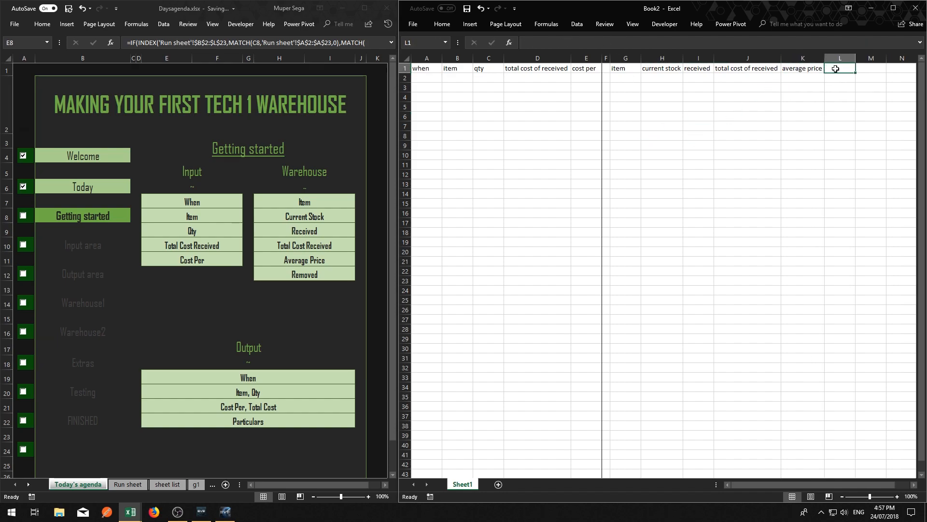
Enter the header "removed" in cell L1
text(removed)
key(Return)
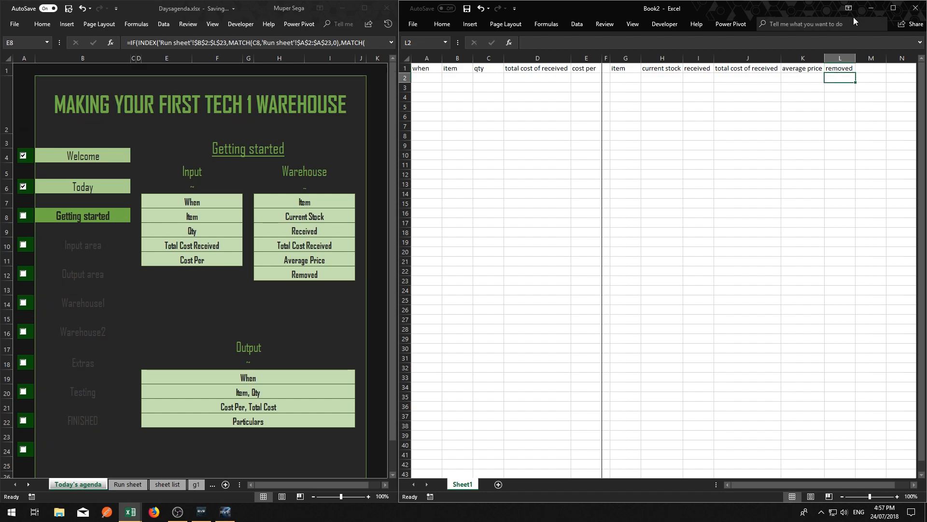
click(739, 147)
click(748, 69)
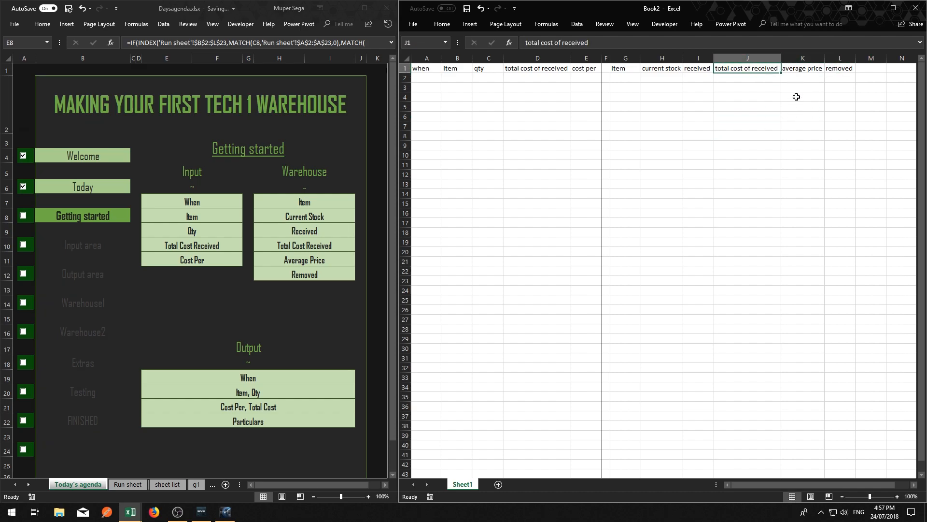
Shorten the input area header in D1 to "total isk" and fit column D to its text
click(542, 68)
click(552, 43)
click(538, 43)
click(553, 42)
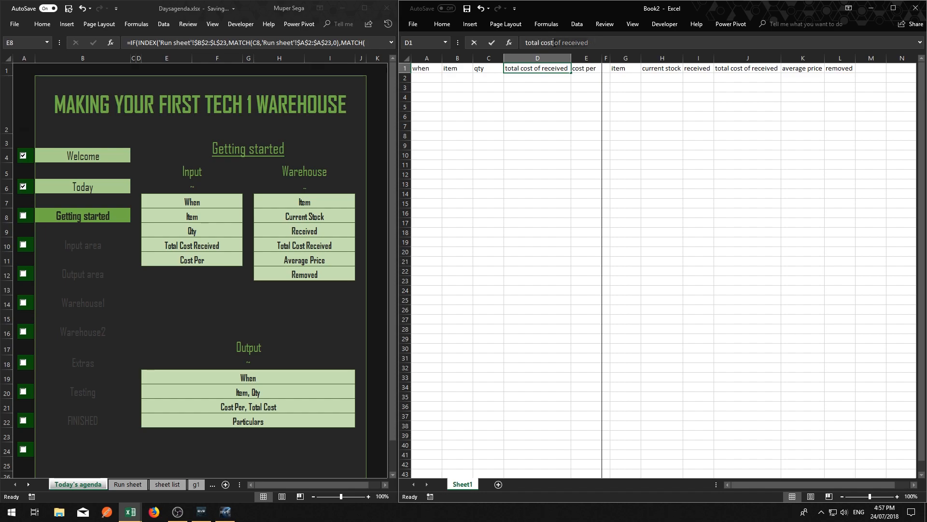
right_click(542, 44)
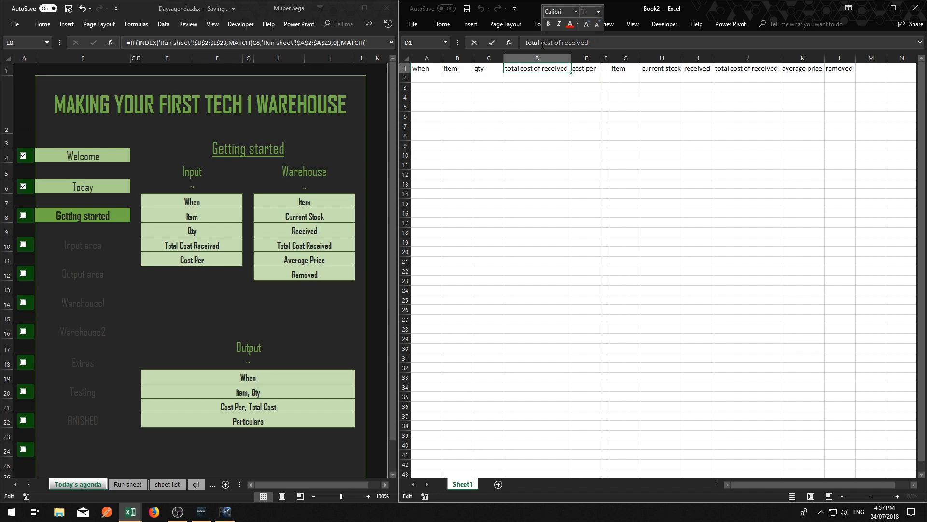
text(isk)
key(Return)
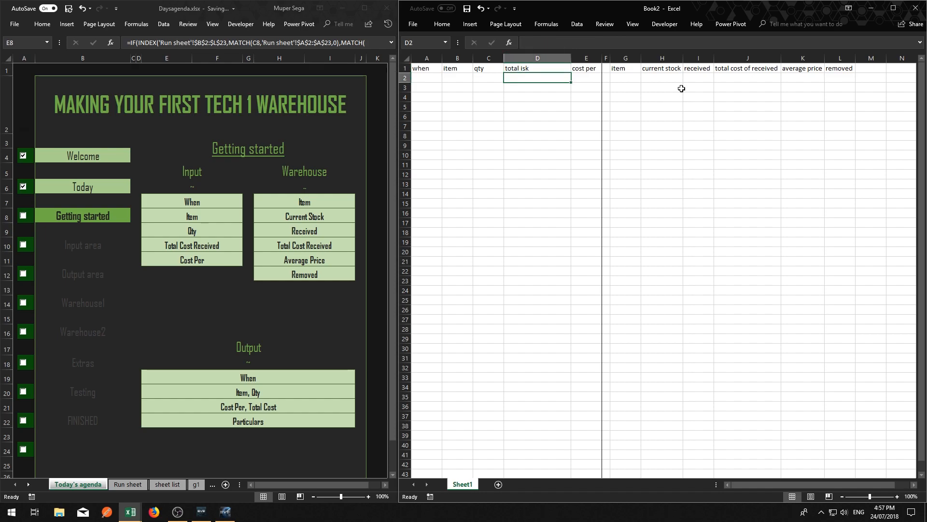
double_click(572, 59)
click(683, 138)
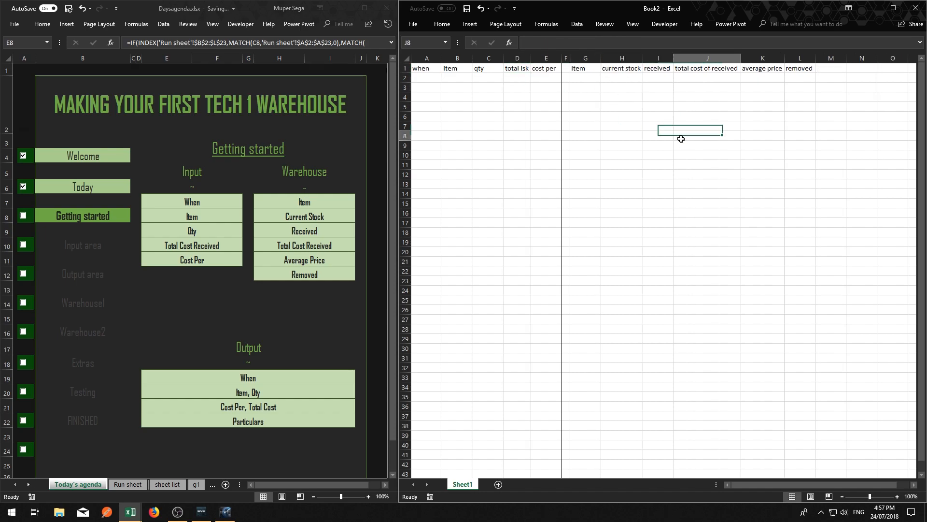
Shorten the warehouse header in J1 to "total isk" and fit column J to its text
click(699, 72)
drag(598, 42, 542, 43)
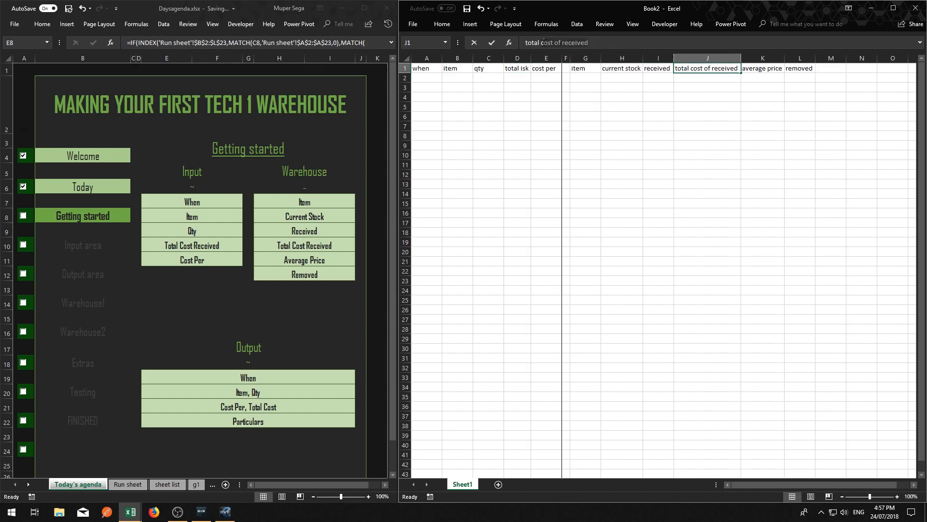
text(isk)
key(Return)
double_click(739, 54)
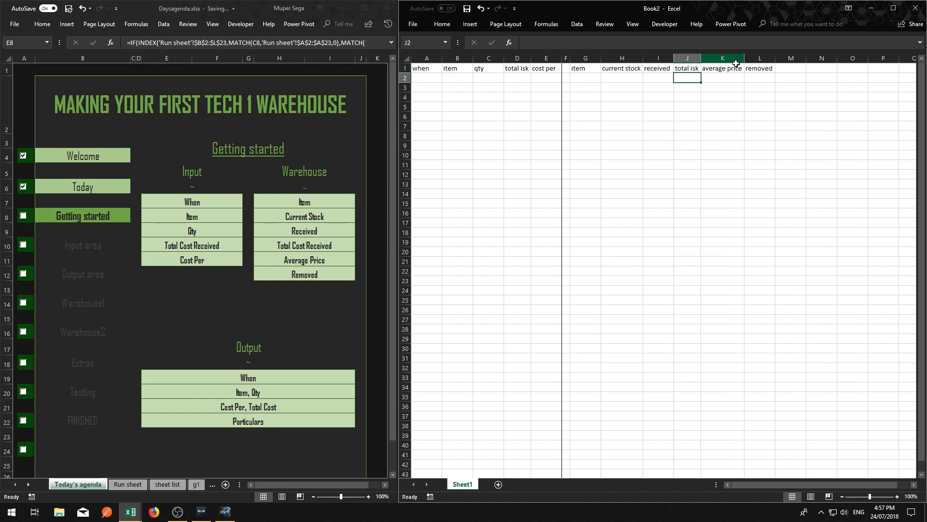
click(722, 145)
Narrow the spacer column F further between the input and warehouse areas
click(791, 79)
click(786, 68)
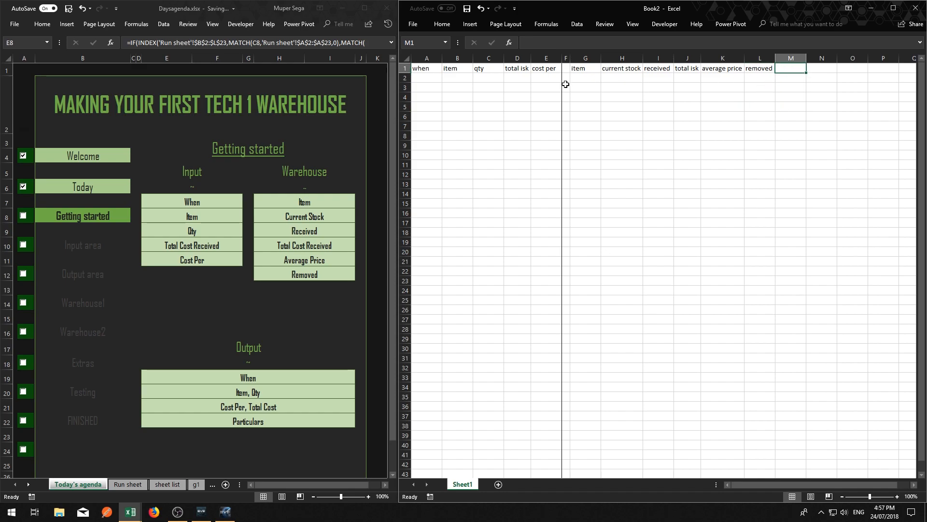
drag(573, 56, 567, 56)
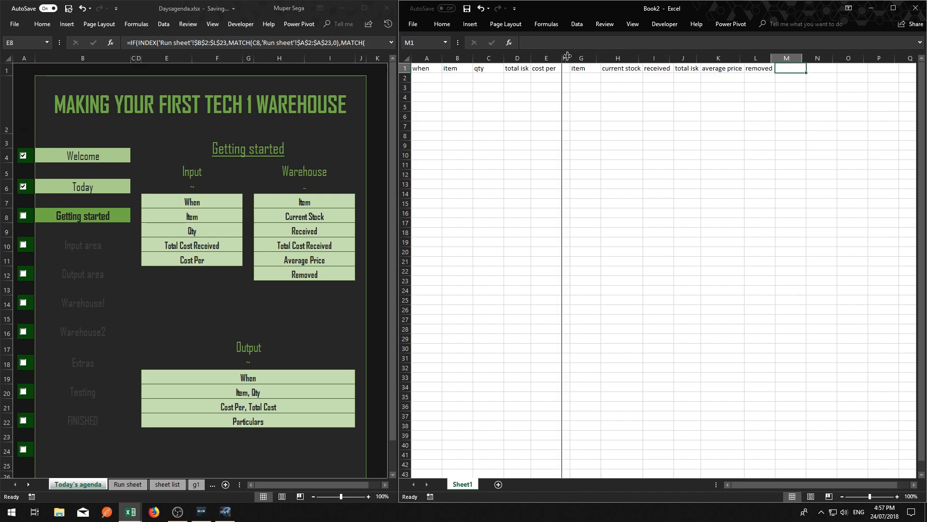
click(655, 126)
Widen the Book2 window slightly at the expense of the agenda workbook beside it
drag(397, 84, 390, 84)
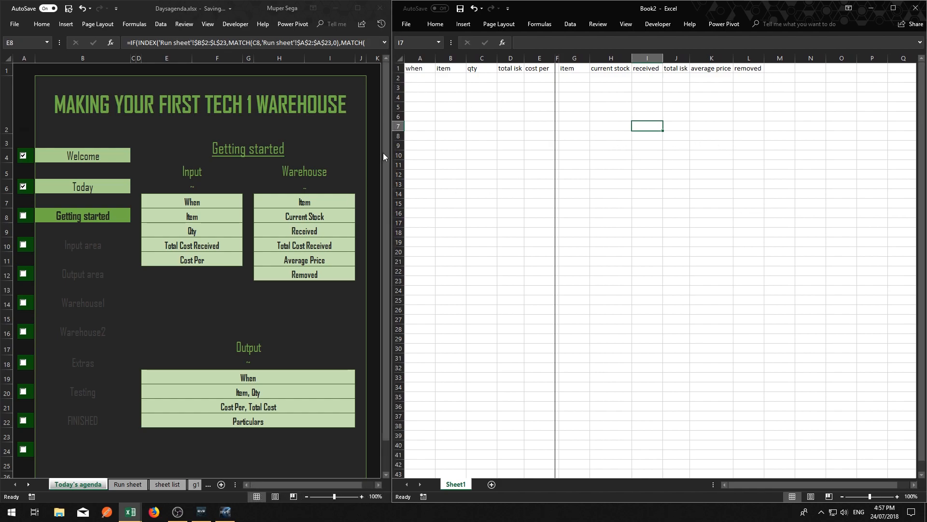
drag(384, 156, 376, 156)
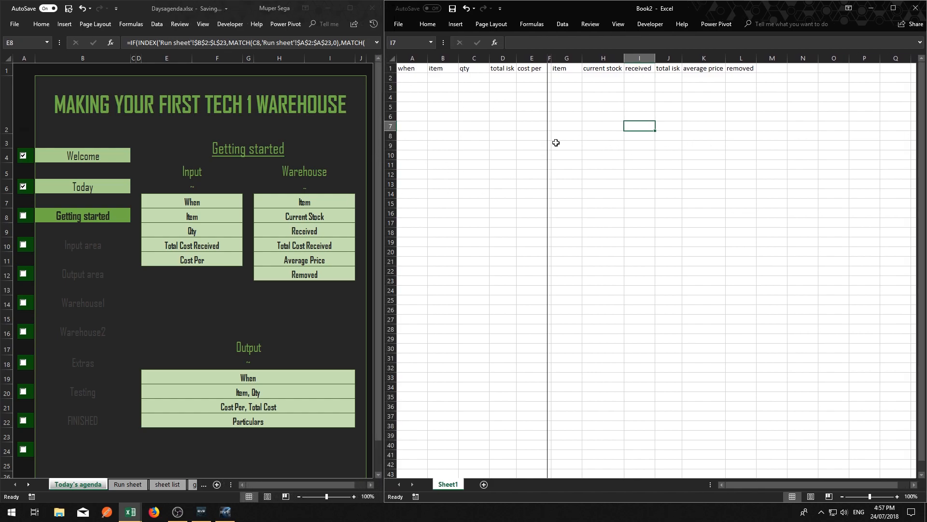
click(669, 116)
click(799, 79)
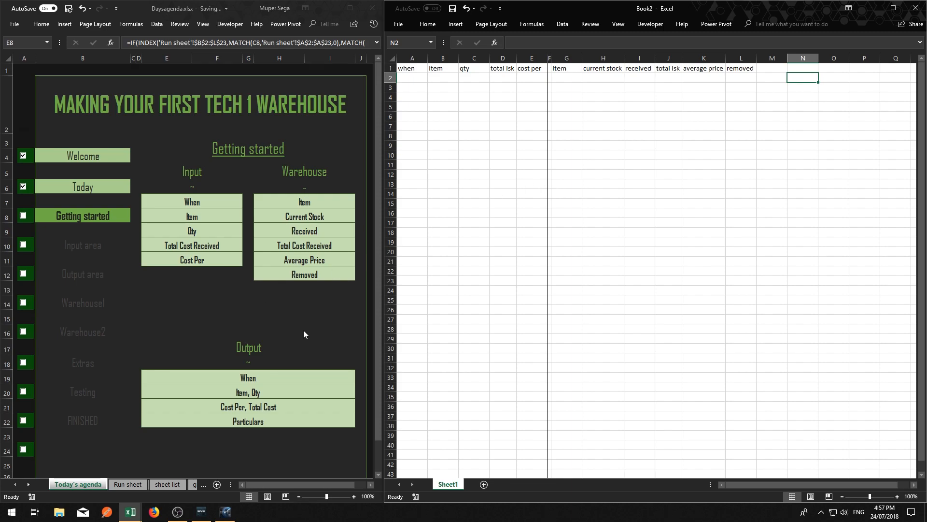
Narrow column M to a width of 1.00 as a spacer after the warehouse area
click(768, 164)
drag(787, 58, 763, 64)
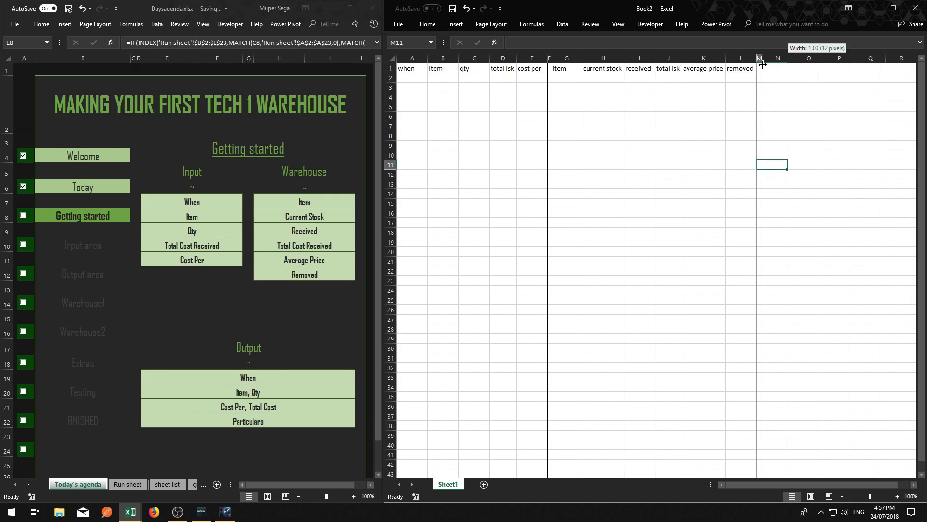
click(807, 88)
Set the Book2 ribbon to always show its tabs and commands
click(741, 58)
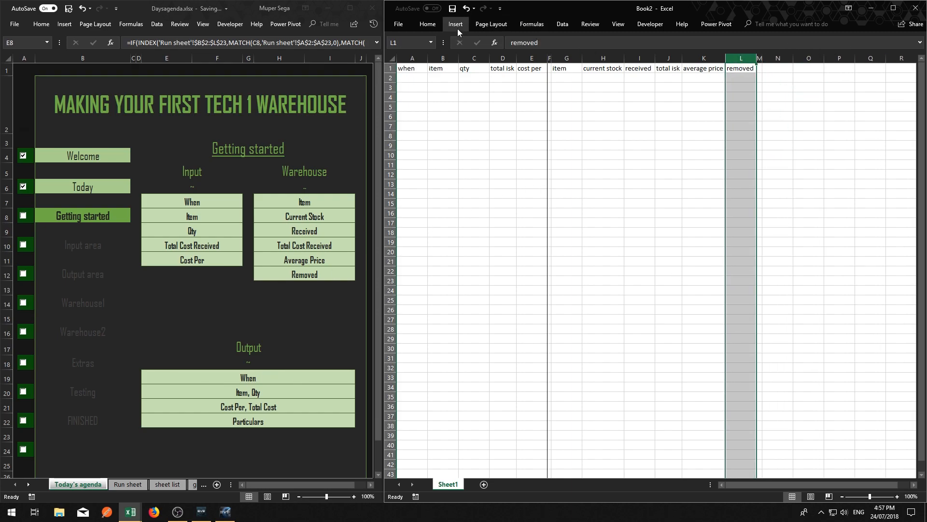
click(432, 26)
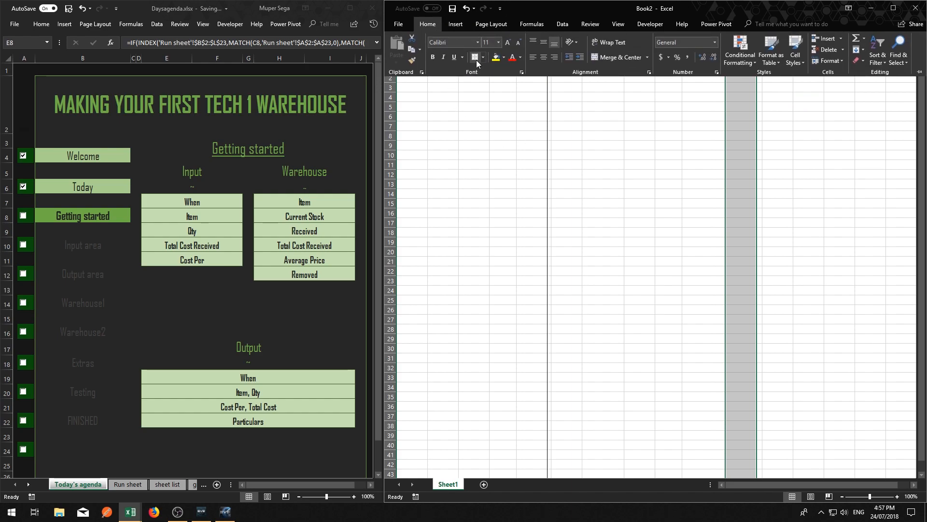
click(541, 117)
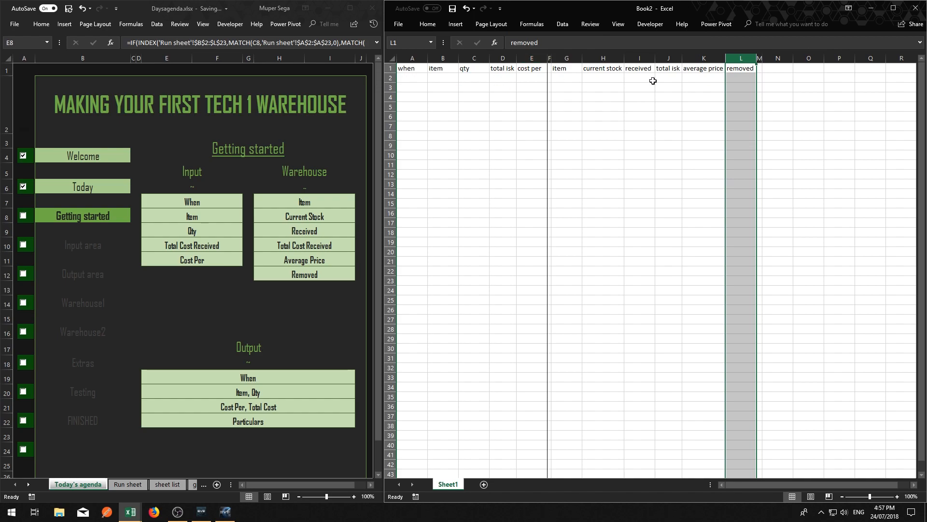
click(851, 10)
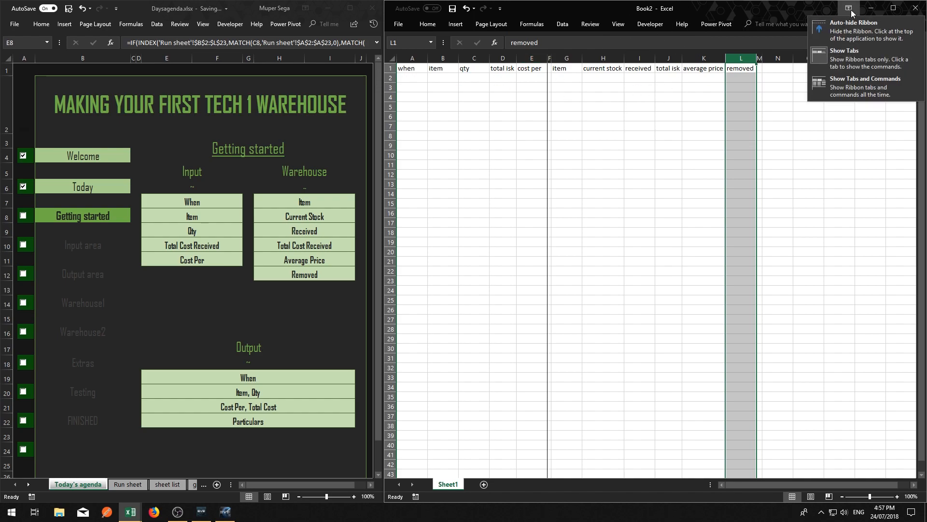
click(861, 86)
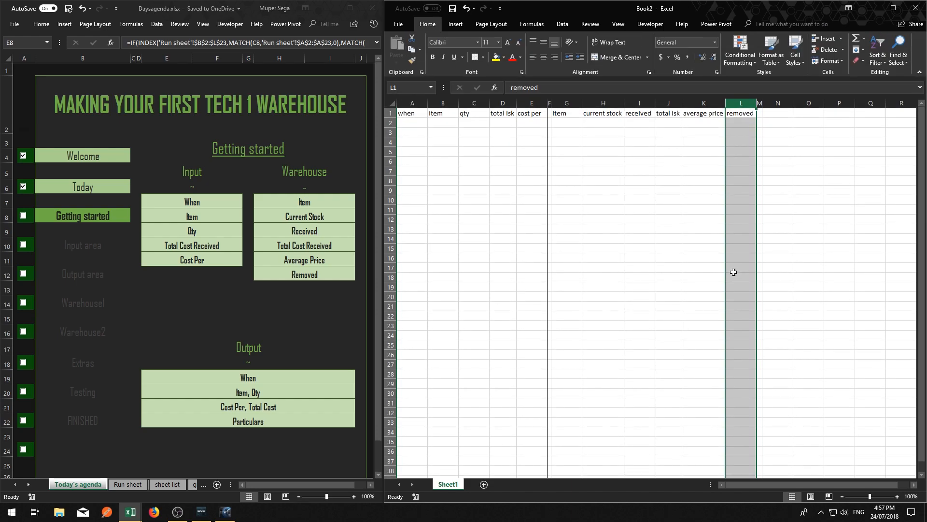
Try the auto-hide ribbon mode in Book2 and return to the side-by-side view with the full ribbon
click(849, 8)
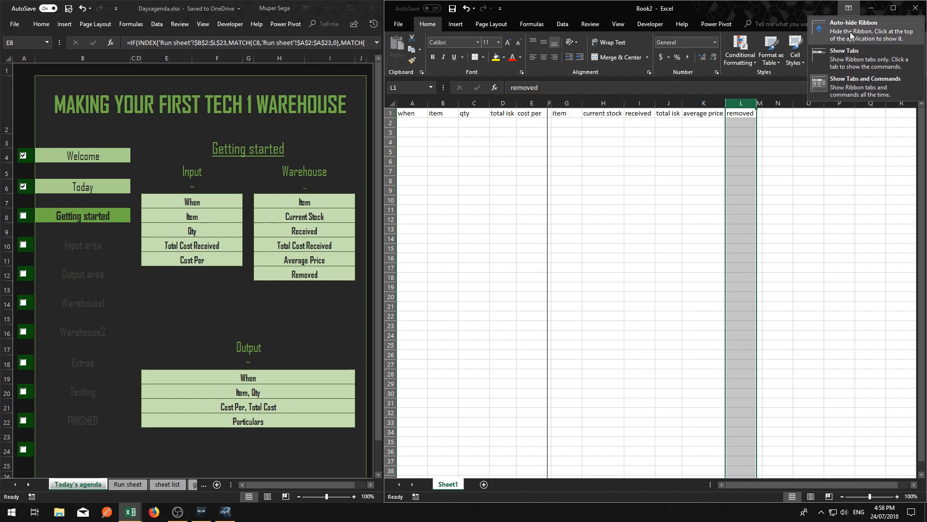
click(842, 28)
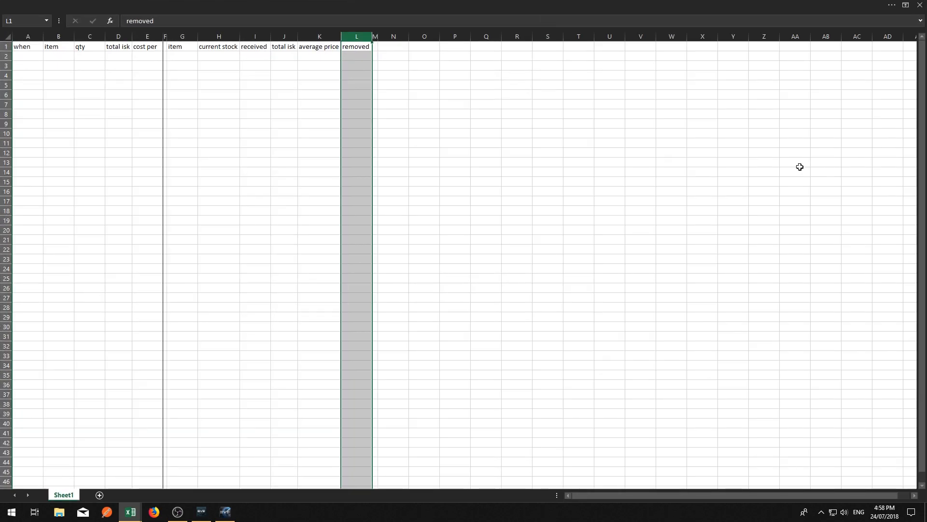
click(824, 7)
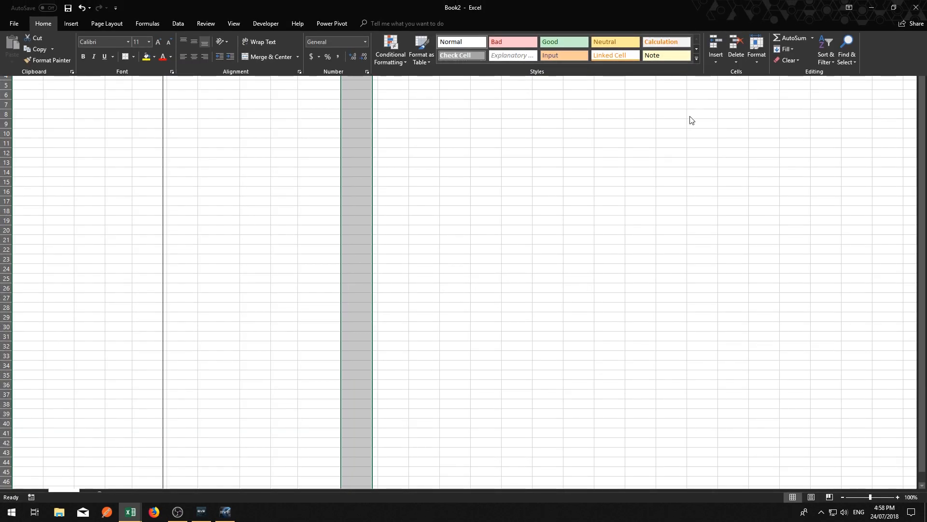
click(680, 185)
key(ctrl+shift+F1)
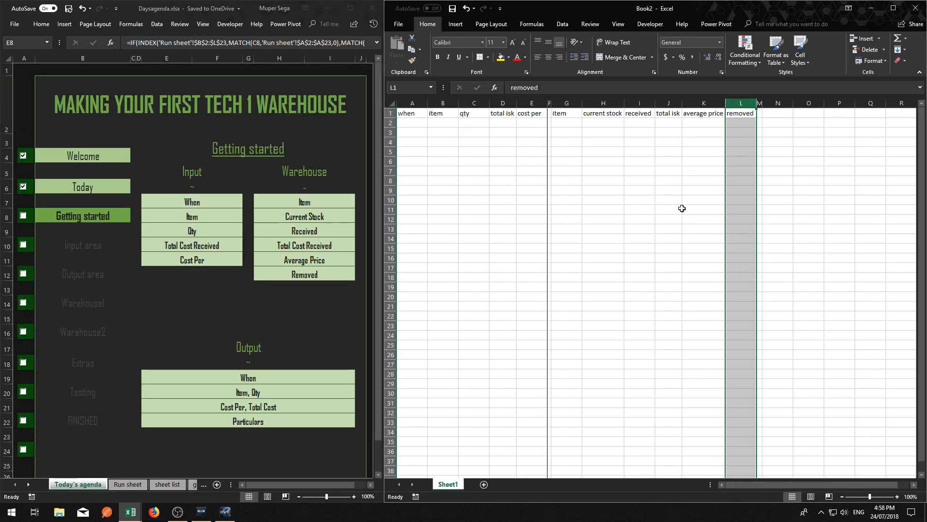
click(703, 184)
drag(816, 134, 811, 141)
click(742, 104)
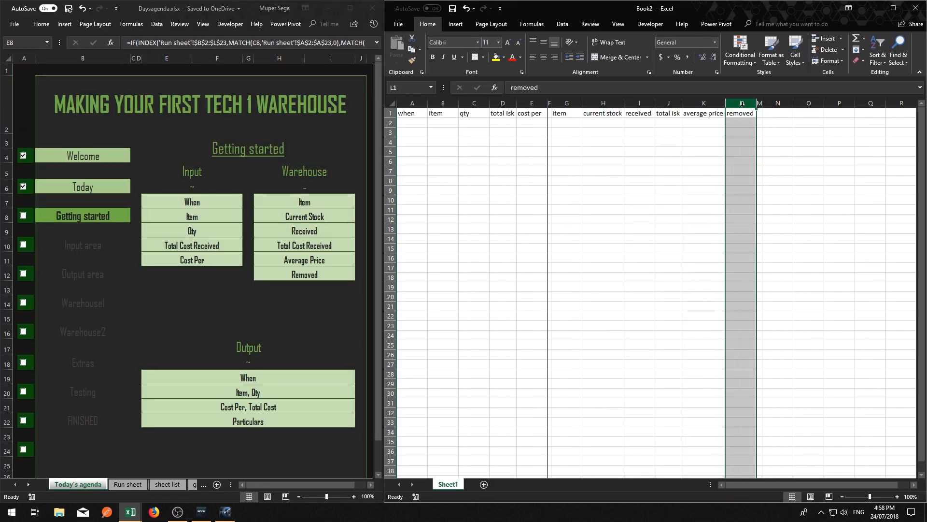
click(665, 151)
Apply outside borders around the warehouse body cells G2:L8
click(561, 125)
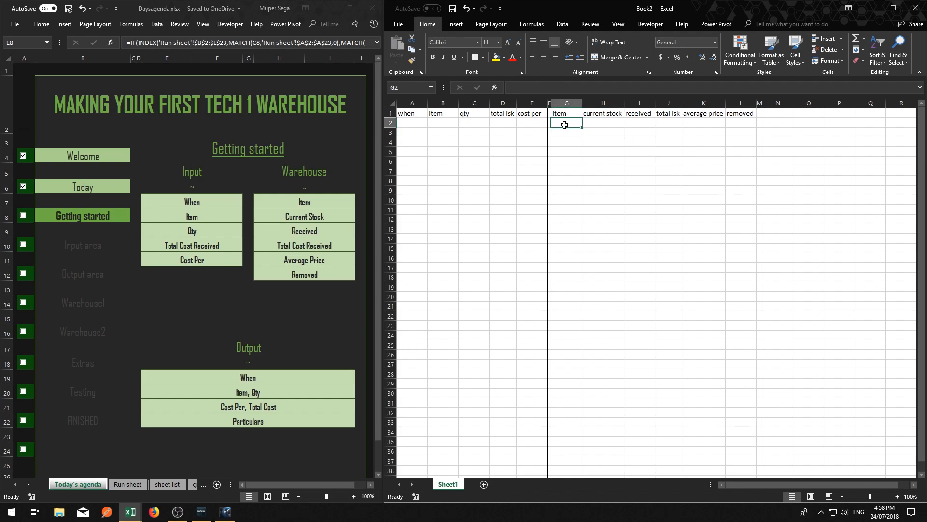
drag(564, 125, 739, 182)
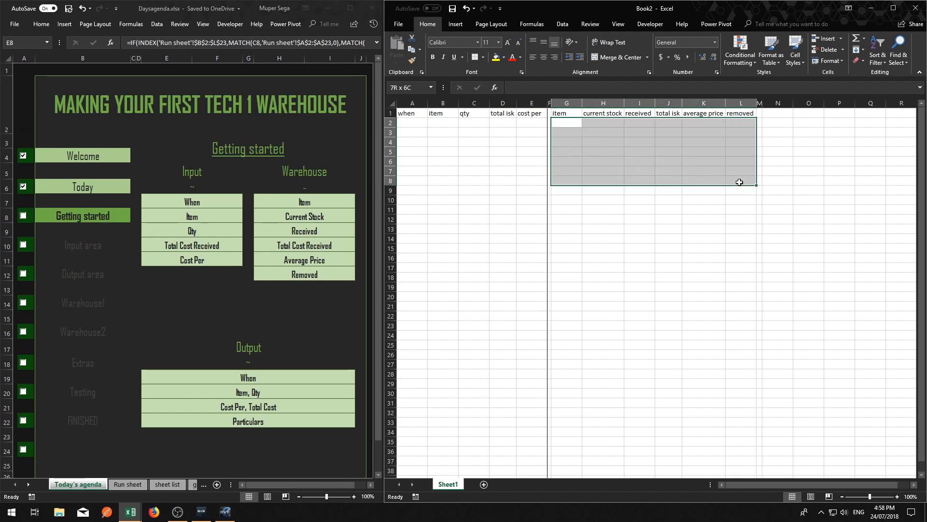
click(482, 57)
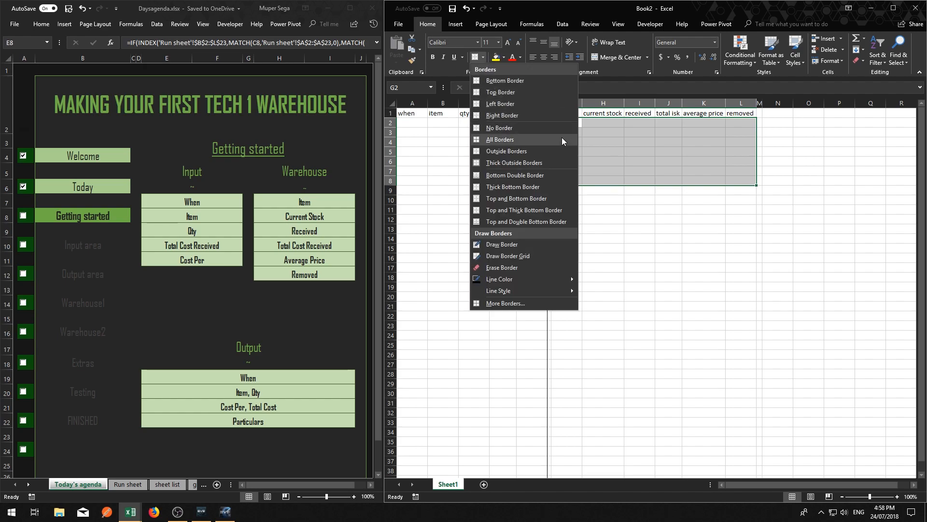
click(505, 152)
drag(644, 198, 678, 209)
Apply the same outside borders around the whole warehouse block G1:L8, including its headers
drag(560, 114, 741, 174)
click(476, 58)
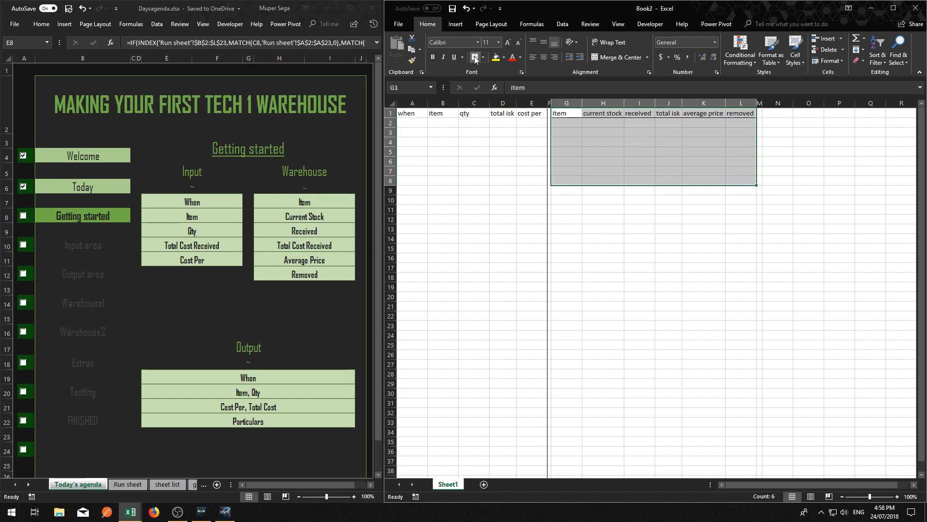
click(640, 228)
click(808, 181)
drag(566, 123, 566, 179)
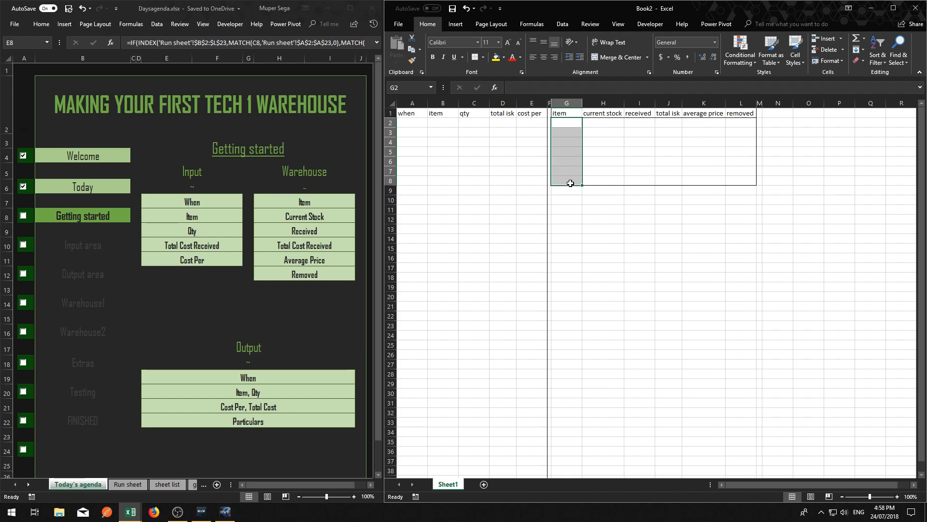
click(689, 214)
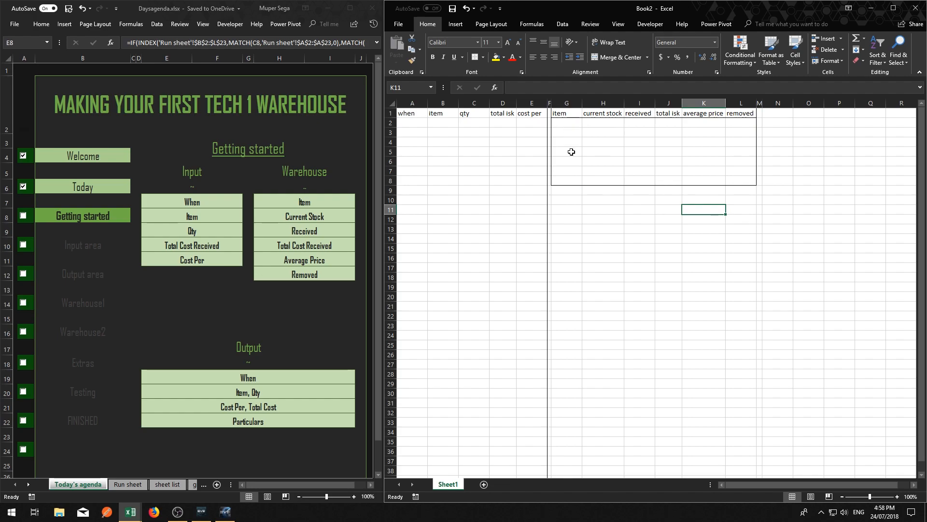
click(570, 190)
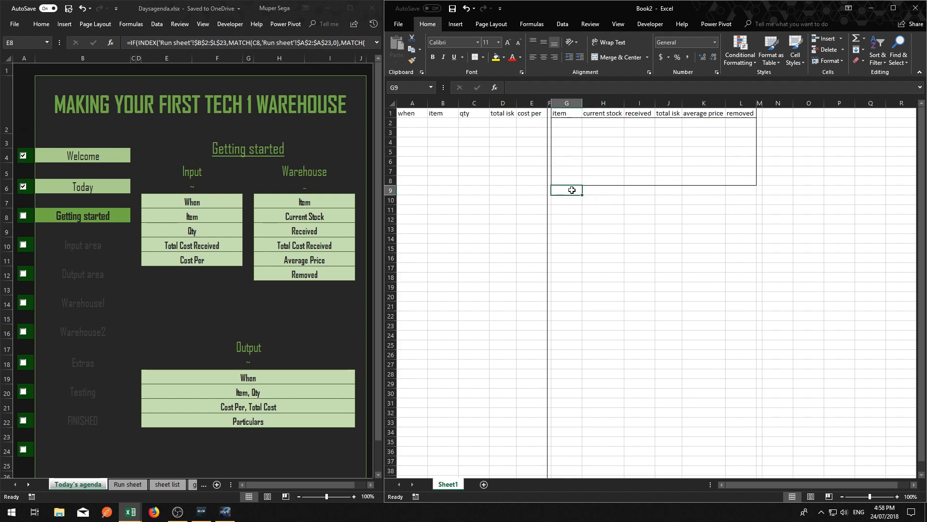
click(691, 215)
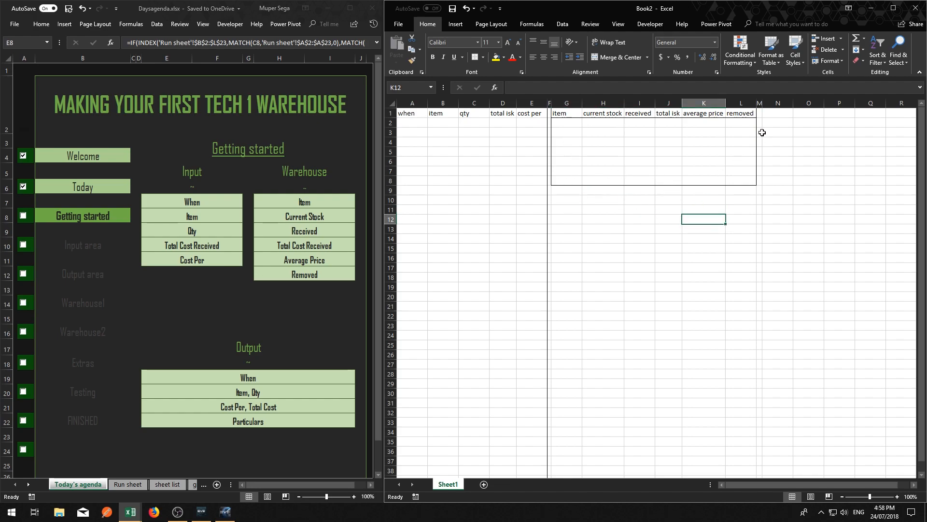
Apply outside borders around the input area's header cells A1:E1
click(774, 114)
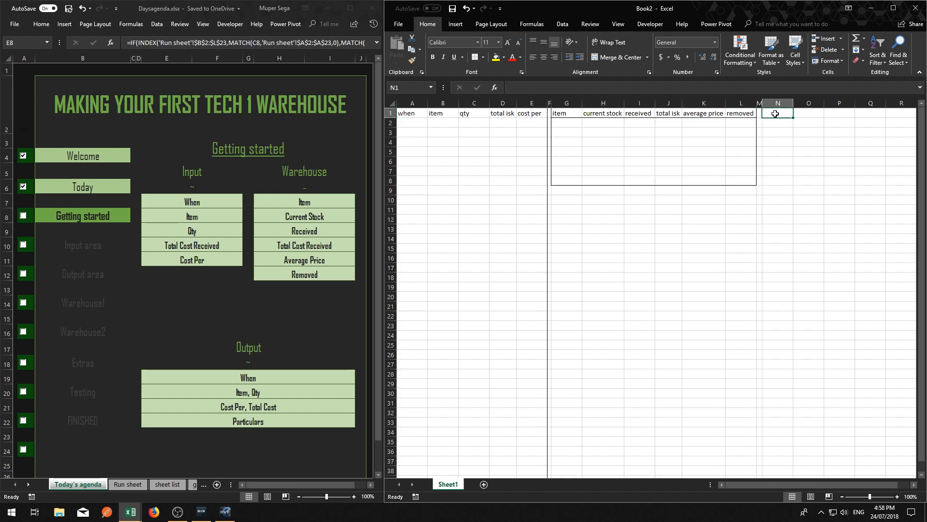
drag(406, 113, 532, 113)
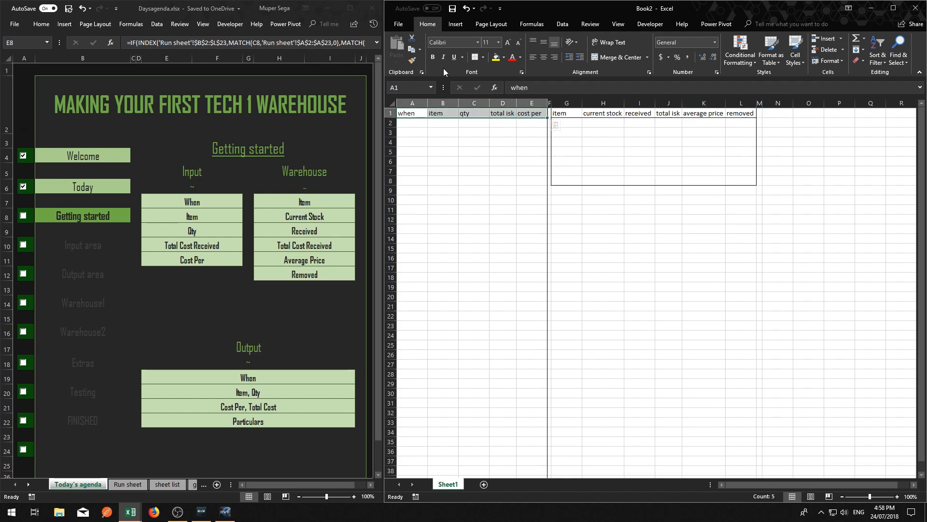
click(484, 58)
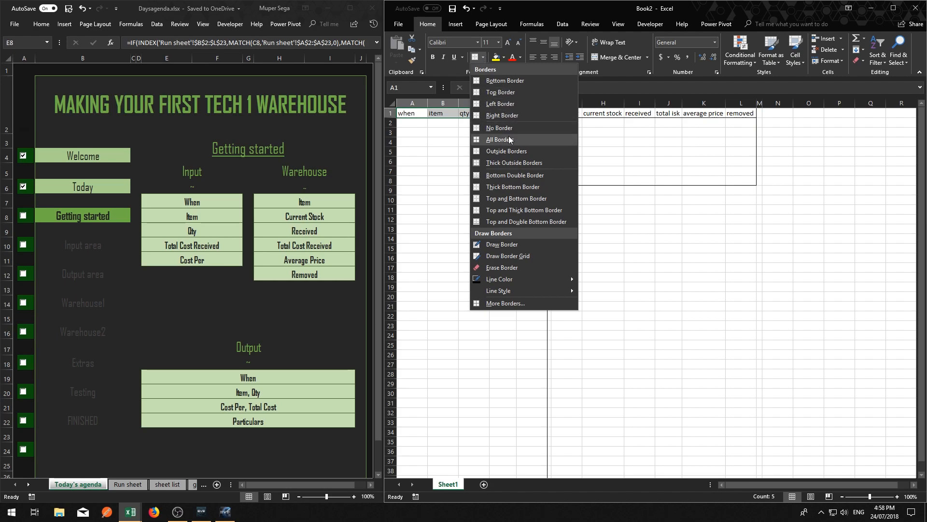
click(509, 151)
click(639, 220)
click(777, 219)
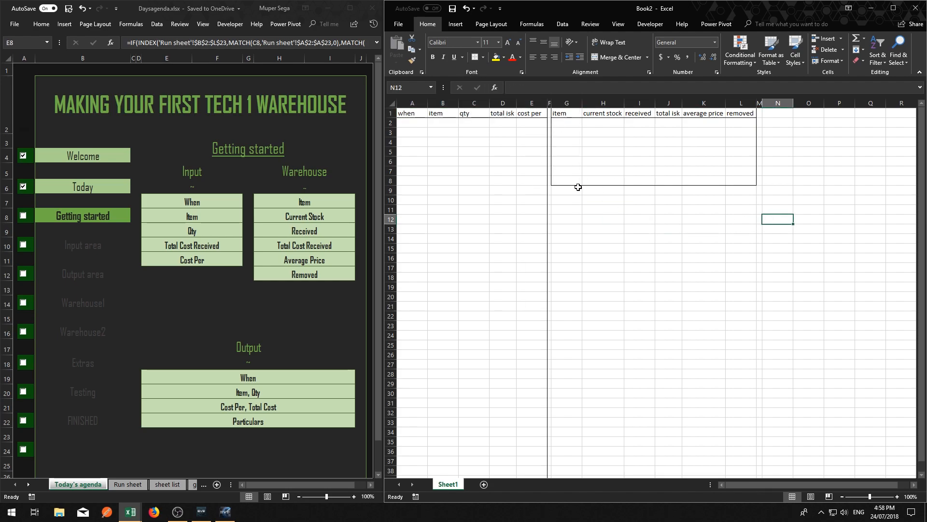
Start the output area's headers by entering when, item and qty in cells N1 to P1
click(777, 142)
click(776, 113)
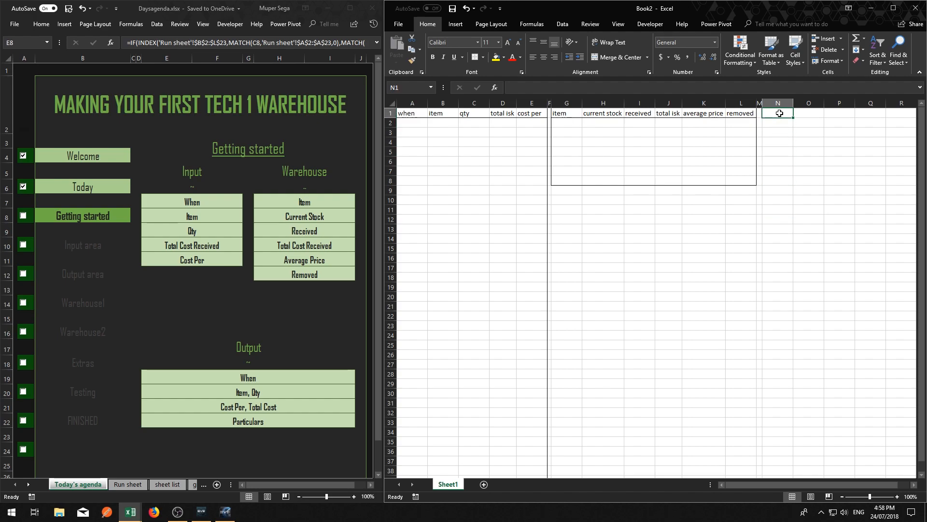
text(when)
click(804, 115)
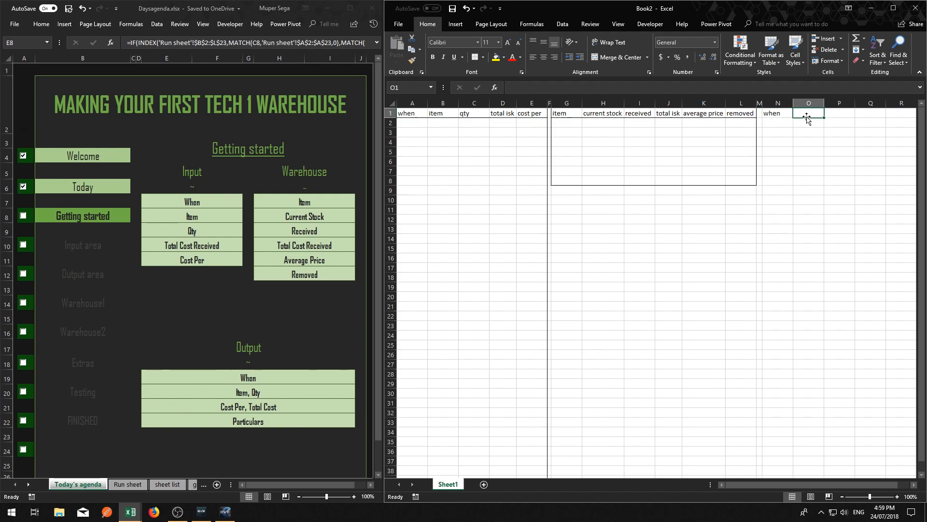
text(item)
key(Return)
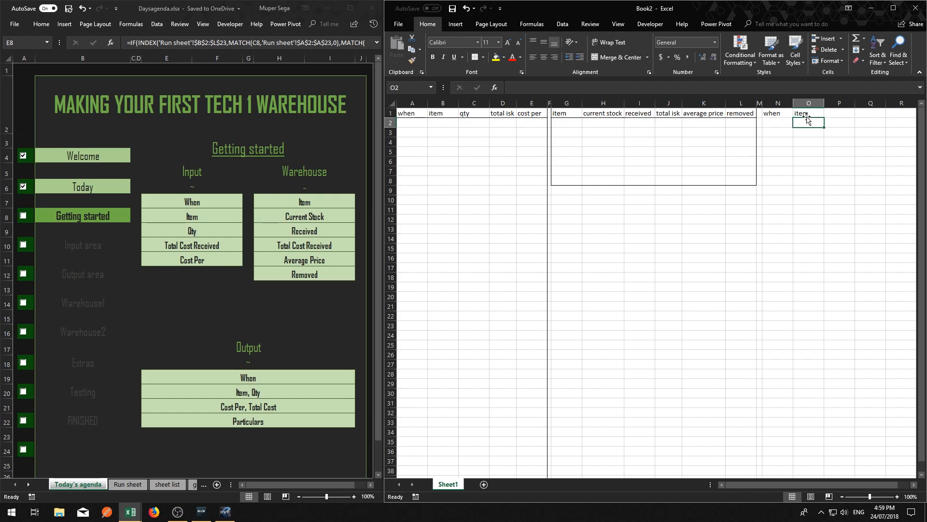
key(Up)
key(Right)
text(qty)
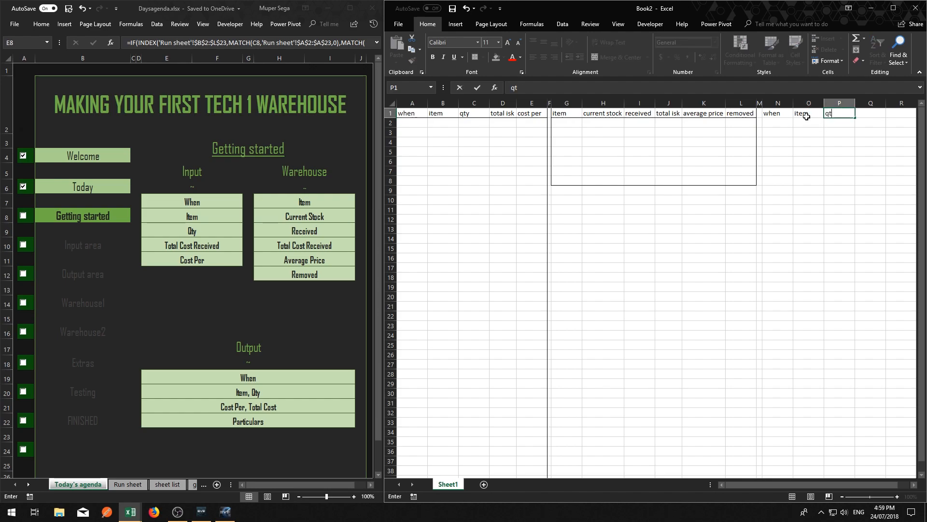
Add the output headers cost per, total cost and particulars in Q1 to S1, and autofit column S
key(Tab)
text(co)
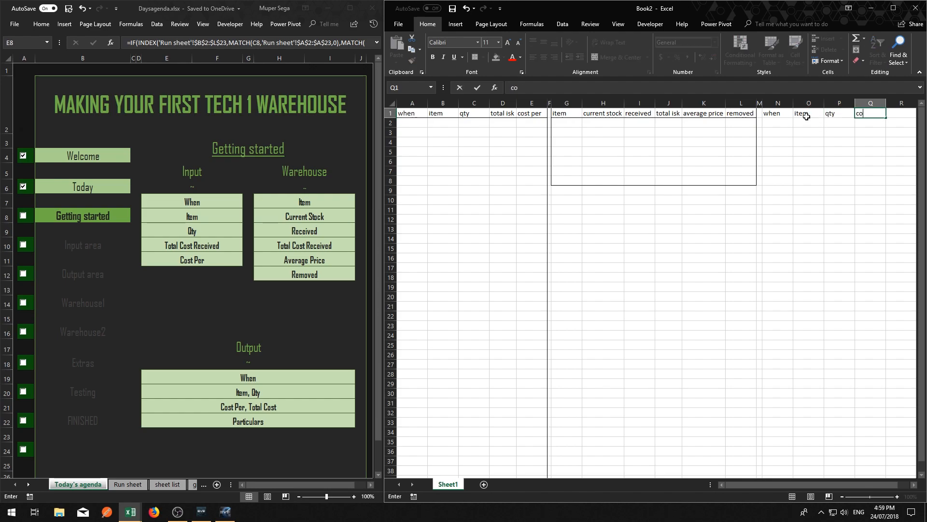
text(st per)
key(Tab)
text(total cost)
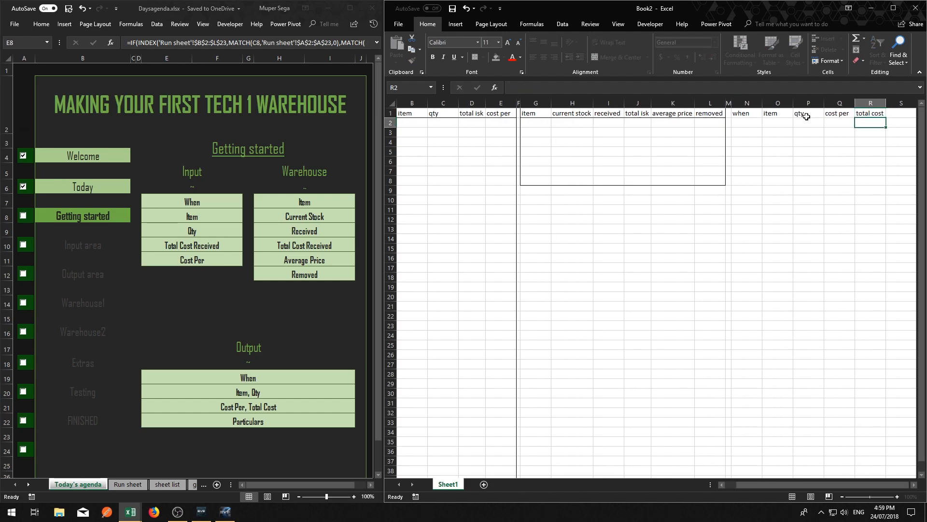
key(Tab)
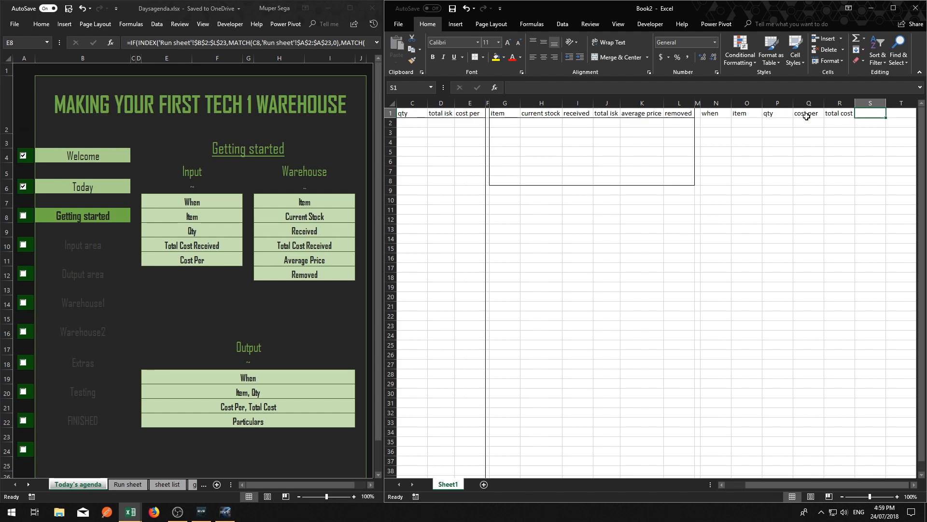
text(particulars)
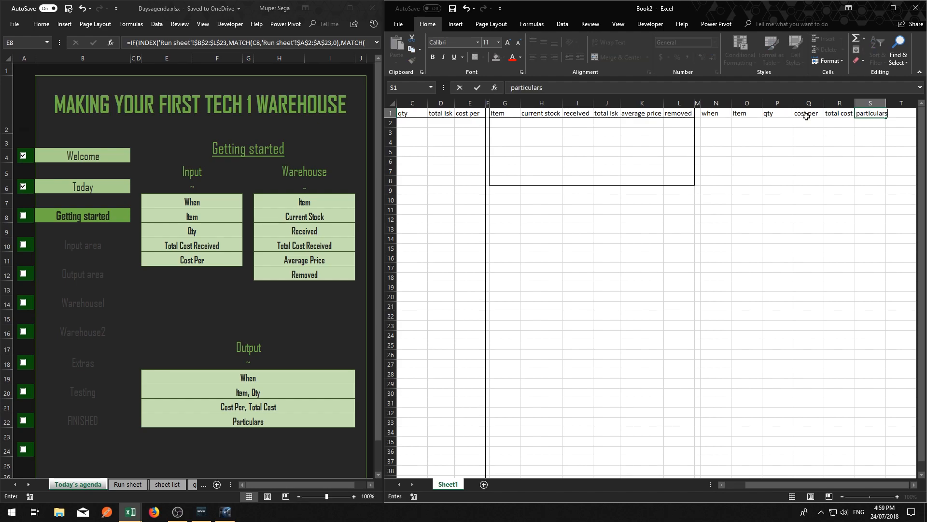
key(Return)
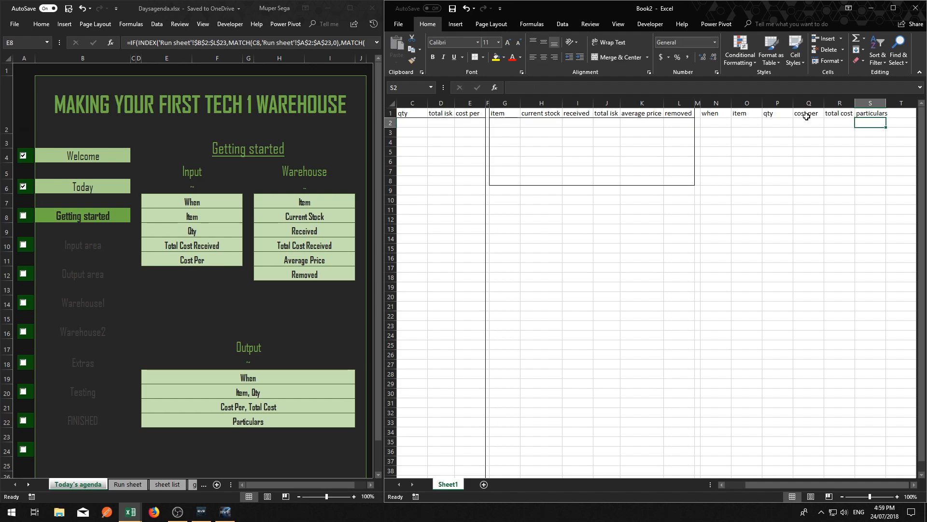
double_click(886, 103)
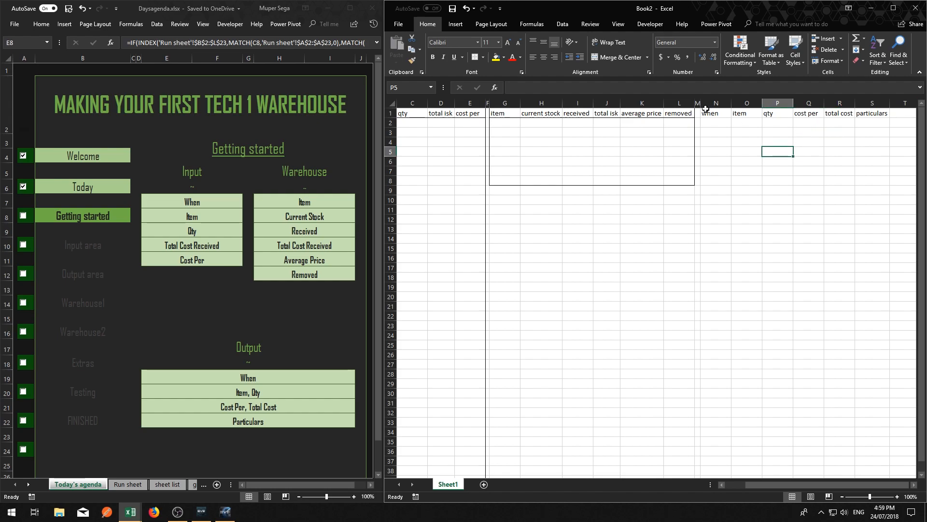
Apply outside borders around the whole output columns N to S
drag(716, 103, 872, 103)
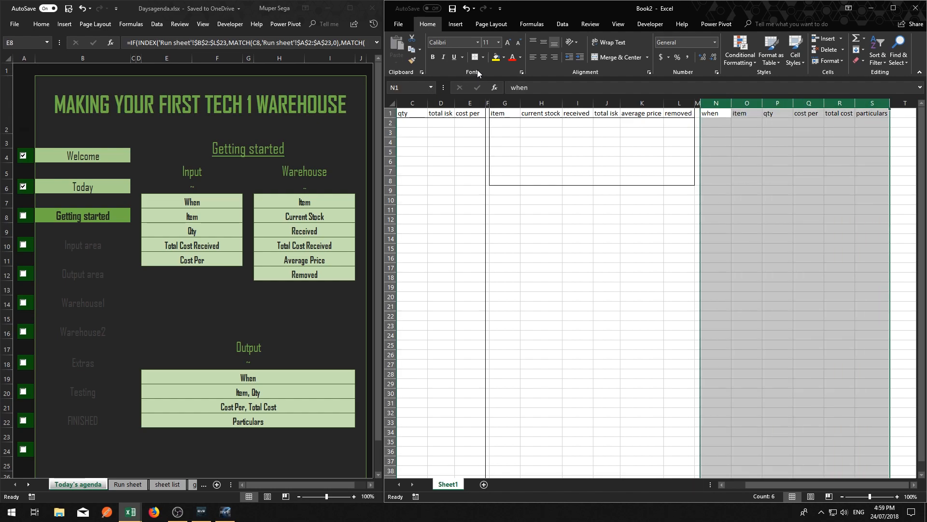
click(484, 59)
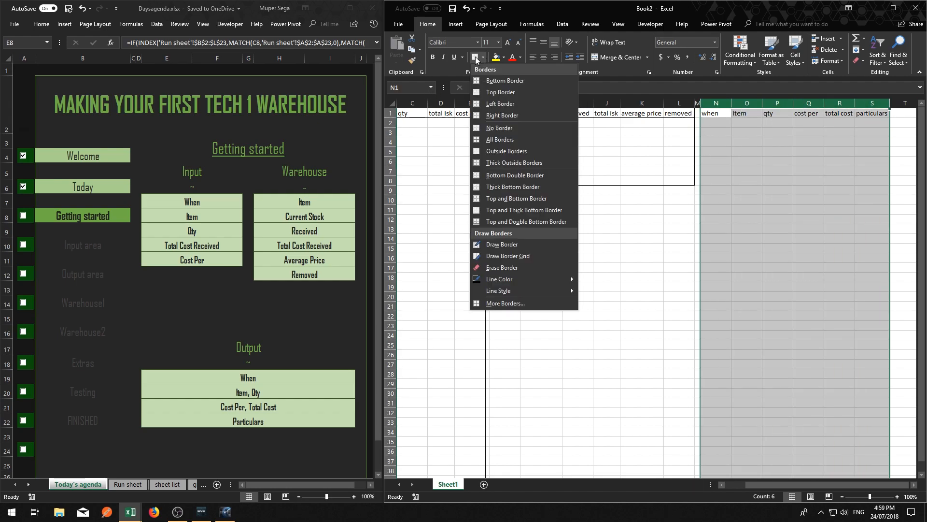
click(476, 58)
click(739, 132)
Apply outside borders around the output header cells N1:S1
drag(715, 113, 872, 113)
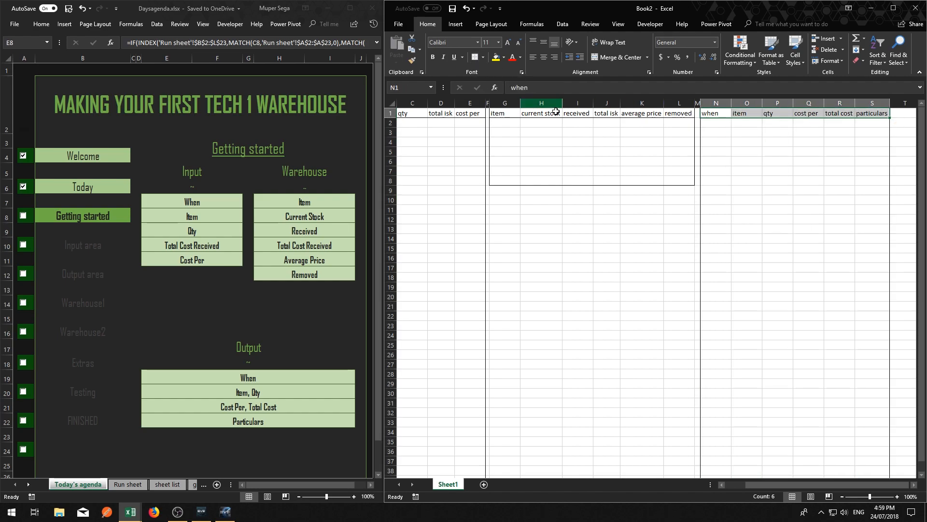
click(476, 61)
click(576, 242)
click(666, 200)
click(746, 162)
click(622, 205)
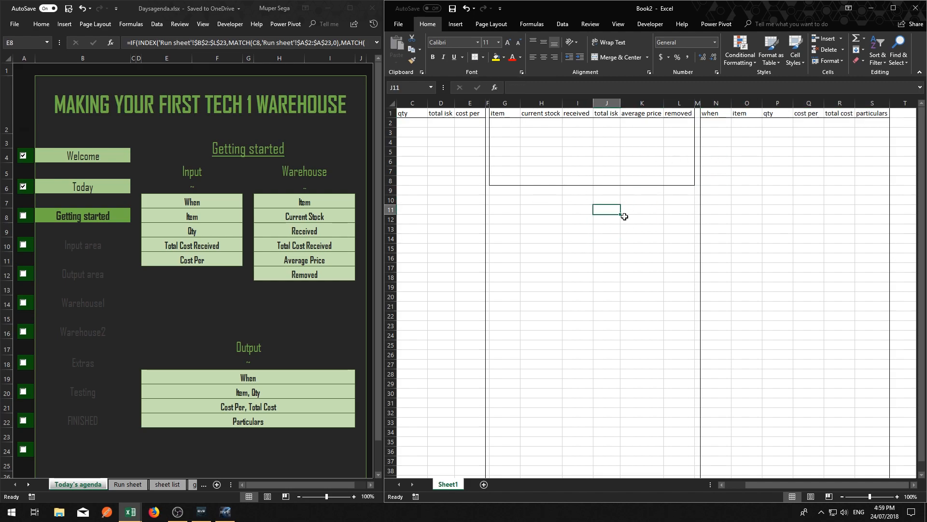
click(624, 228)
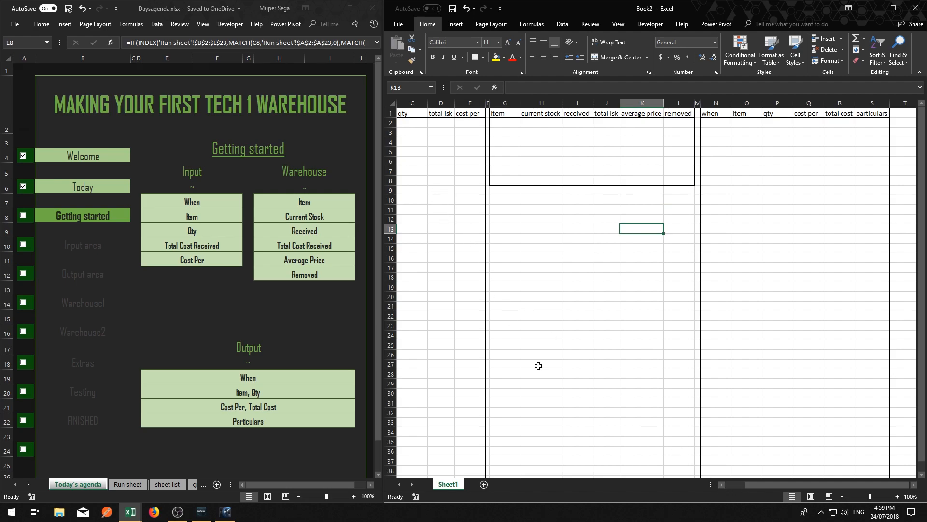
Examine the overall sheet layout at 85% zoom, selecting the input, warehouse and output areas in turn
click(722, 485)
click(722, 485)
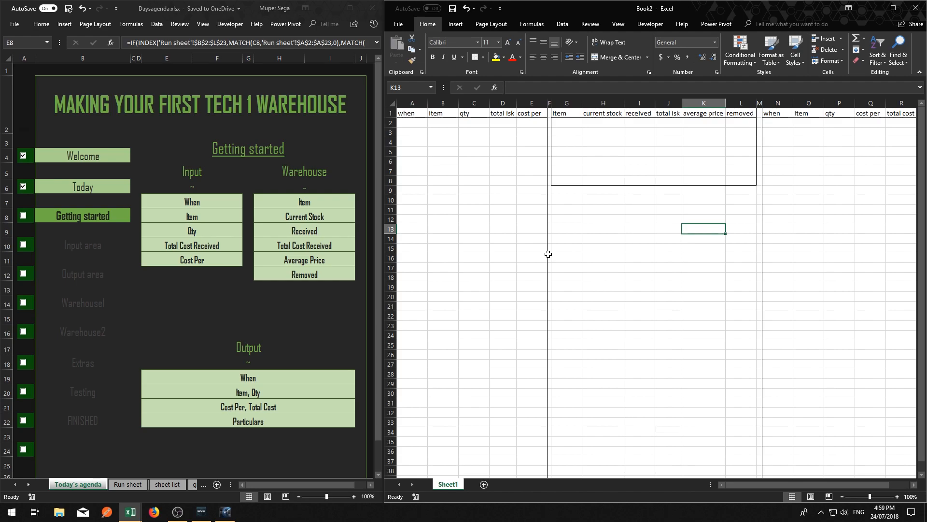
scroll(547, 257, down, 1)
click(592, 289)
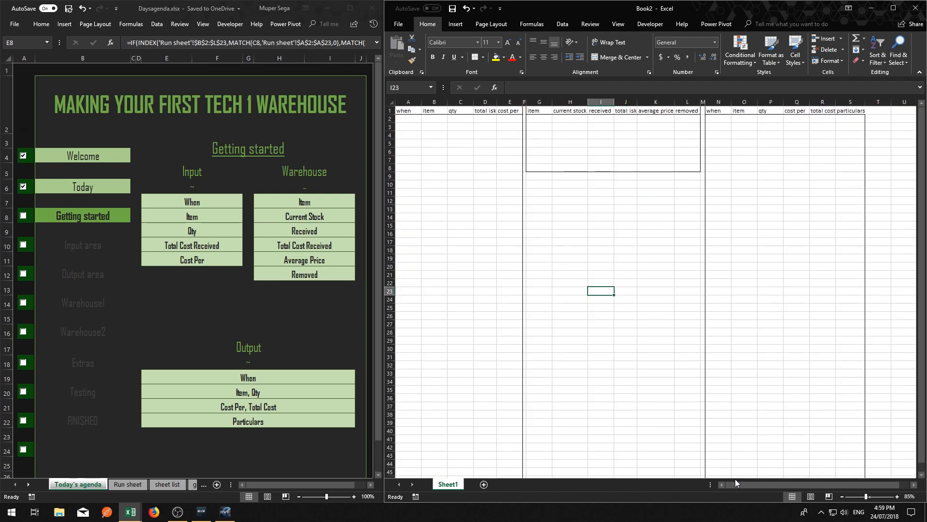
drag(567, 309, 564, 313)
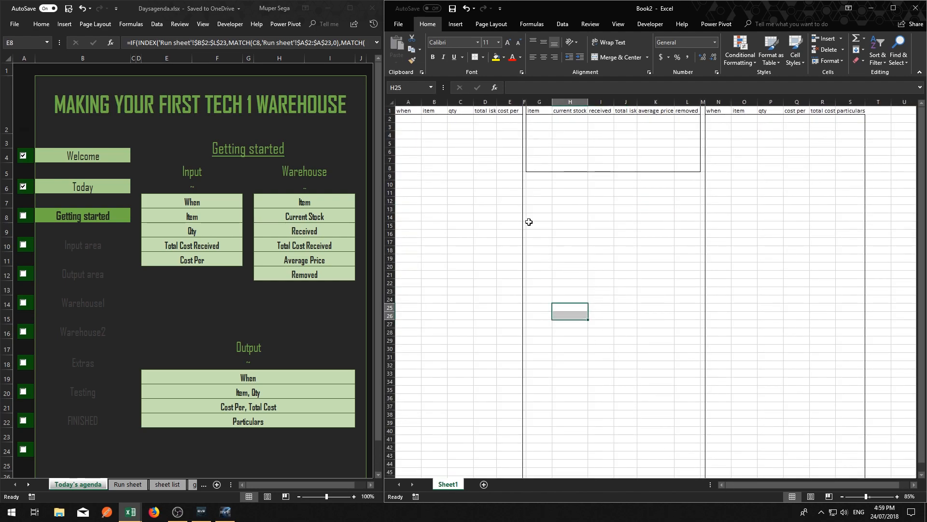
drag(529, 223, 528, 219)
drag(404, 119, 521, 333)
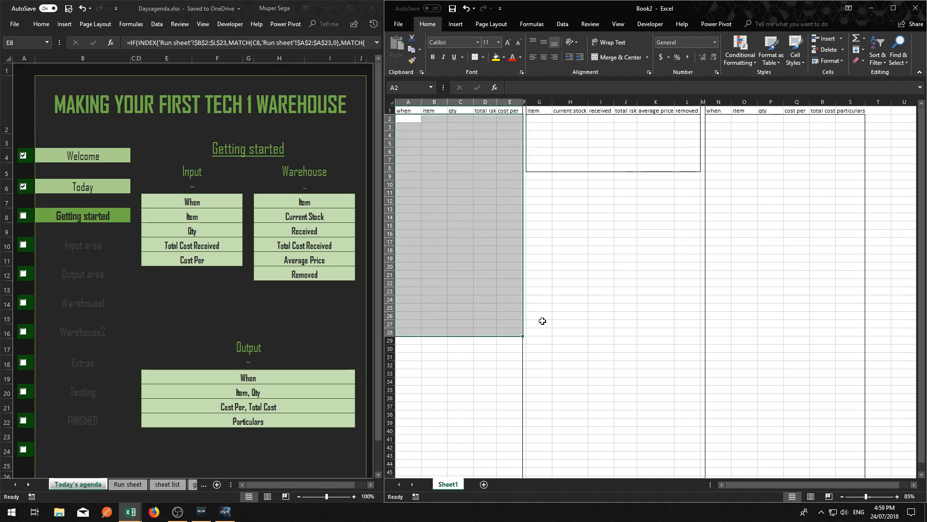
click(539, 324)
drag(405, 109, 512, 408)
drag(582, 299, 601, 299)
drag(534, 111, 677, 170)
drag(719, 113, 851, 432)
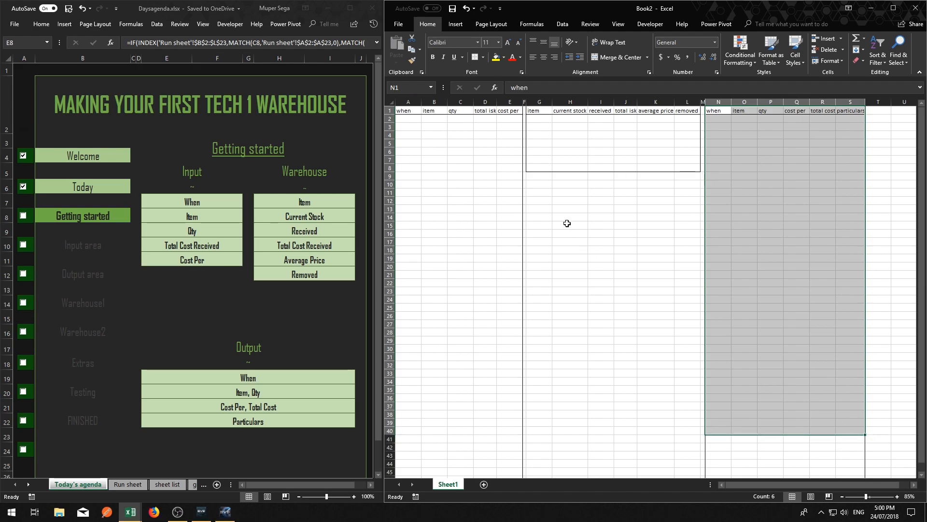
drag(404, 112, 520, 323)
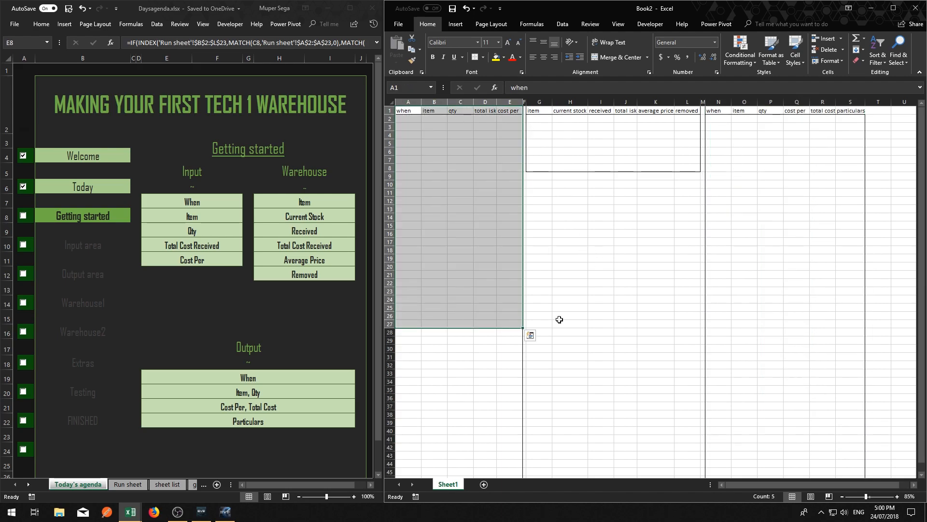
click(796, 225)
drag(720, 111, 848, 383)
click(660, 275)
click(610, 216)
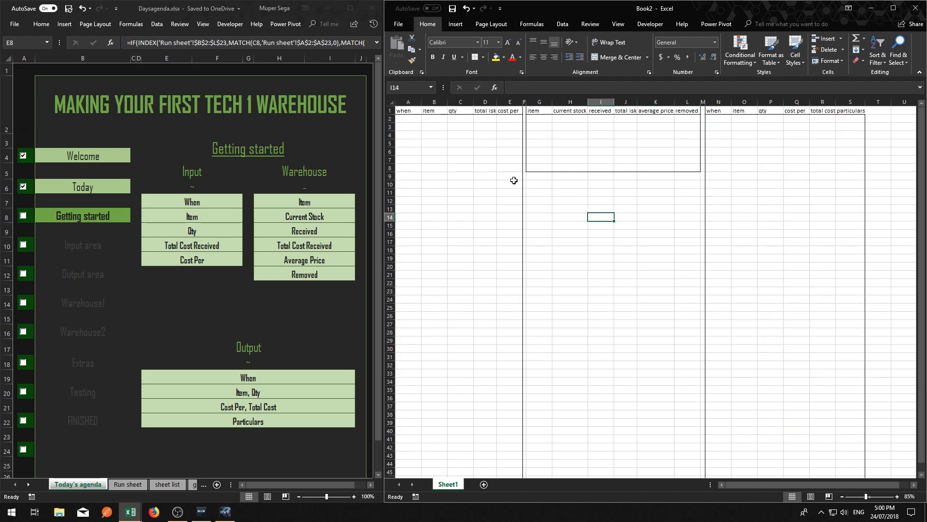
Mark Getting started as completed in the agenda workbook and return to Book2
click(23, 216)
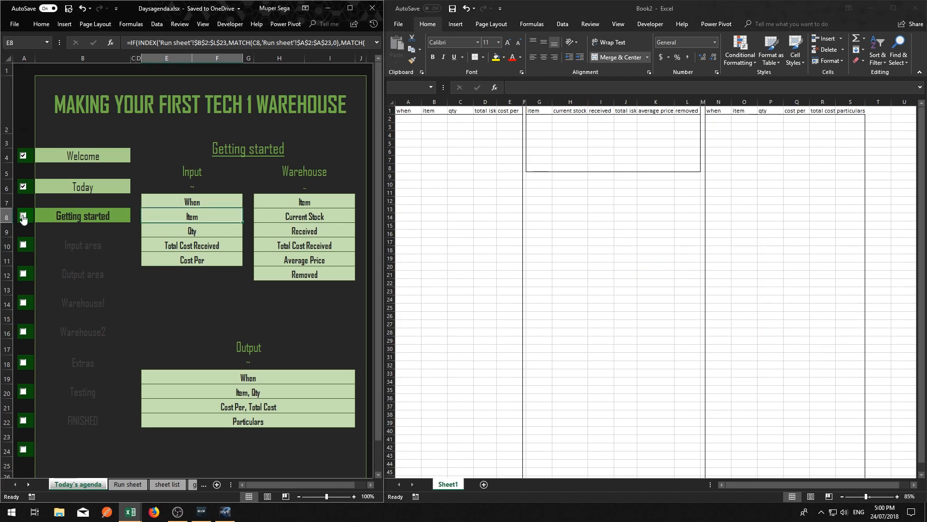
click(397, 245)
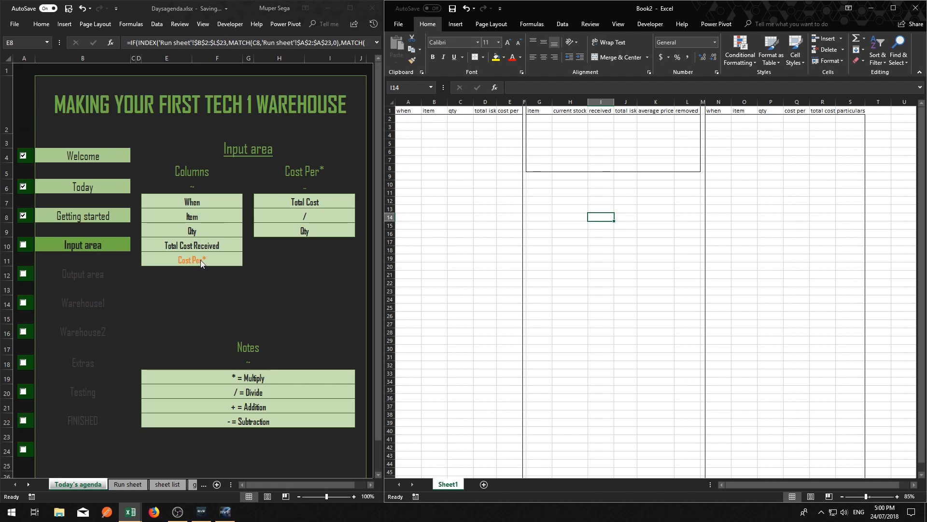
Go through the input area's when, item, qty, total isk and cost per cells in row 2 against the agenda's column list
click(407, 119)
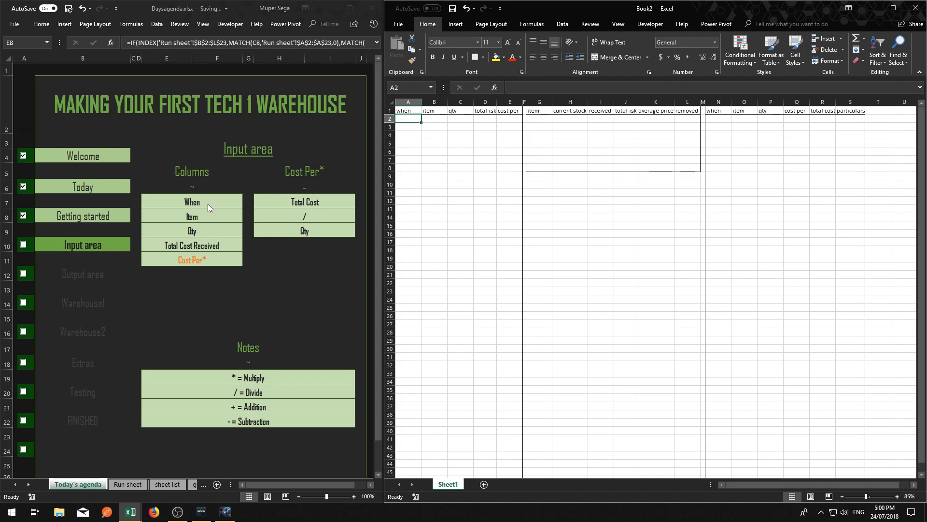
click(436, 121)
click(464, 119)
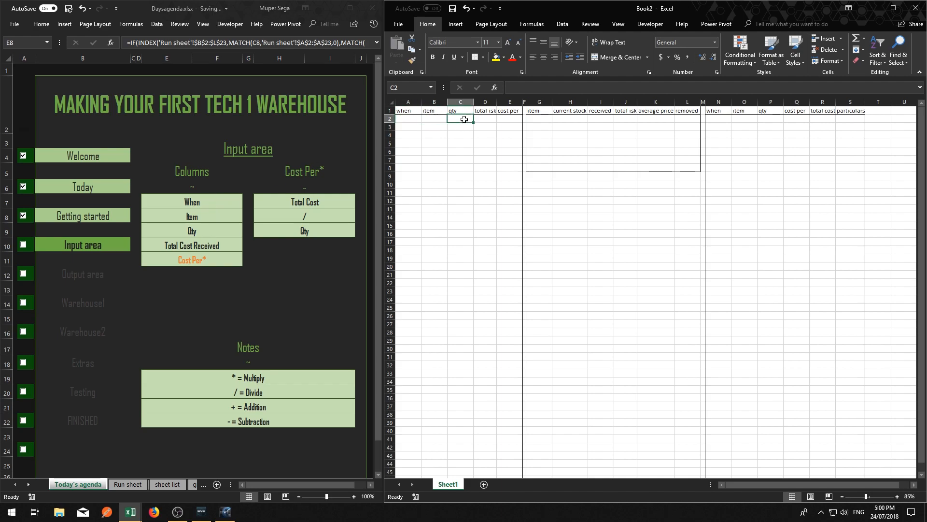
click(483, 120)
click(502, 119)
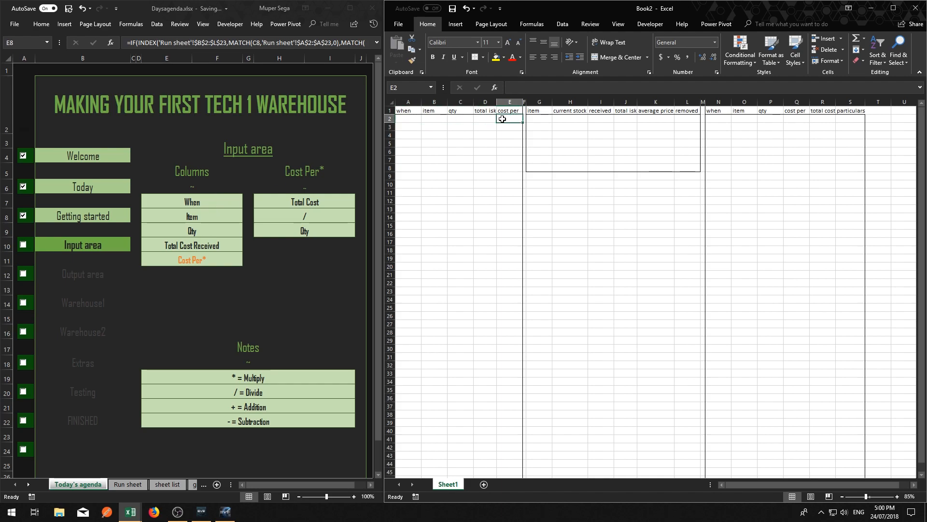
click(485, 118)
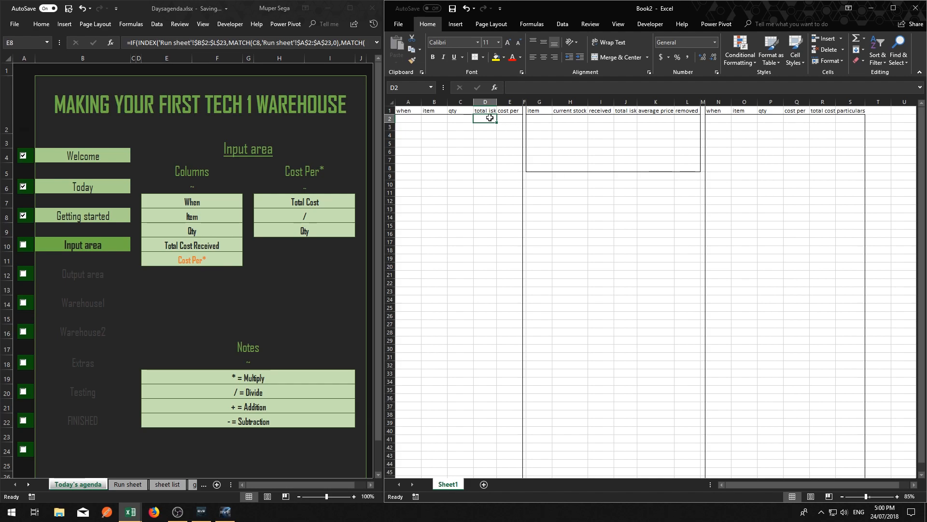
click(512, 119)
click(489, 119)
Enter the dummy text kjahsdkjfhasdfkjhasdf in the input area's first cost per cell, E2, through the formula bar
click(511, 119)
click(514, 88)
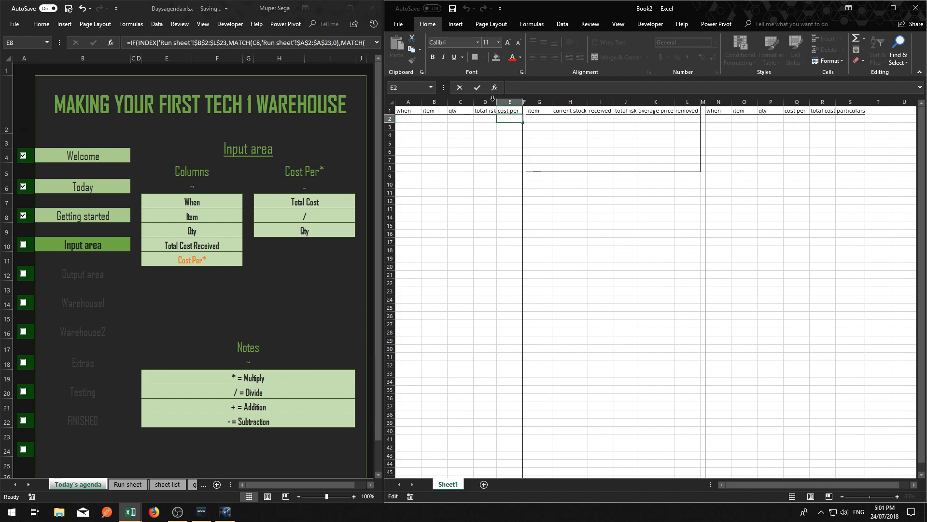
text(kjahsdkjfhasdfkjhasdf)
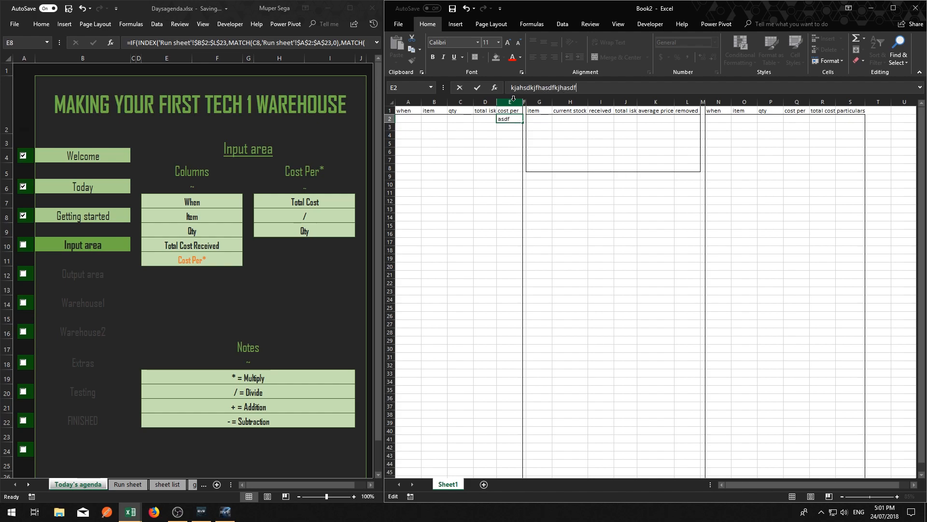
key(Return)
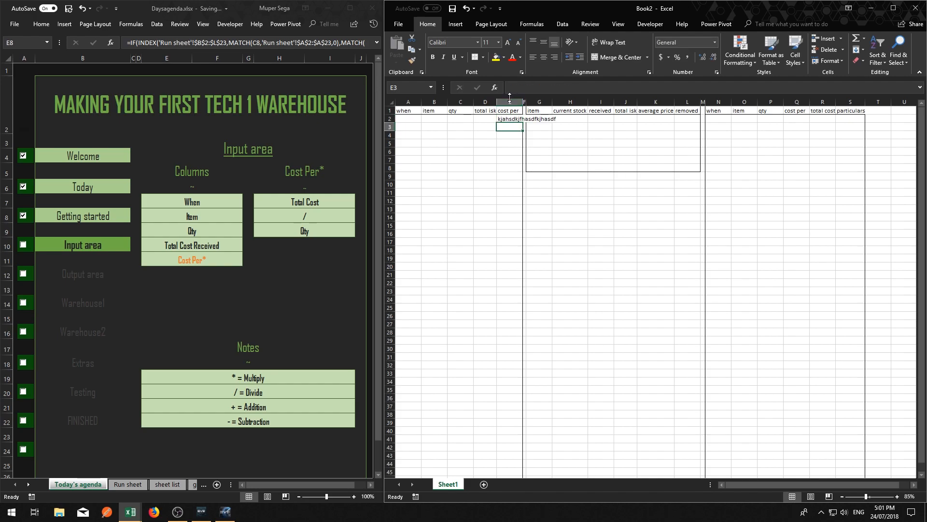
Clear the dummy text from the input area's first cost per cell, E2
click(507, 119)
key(Delete)
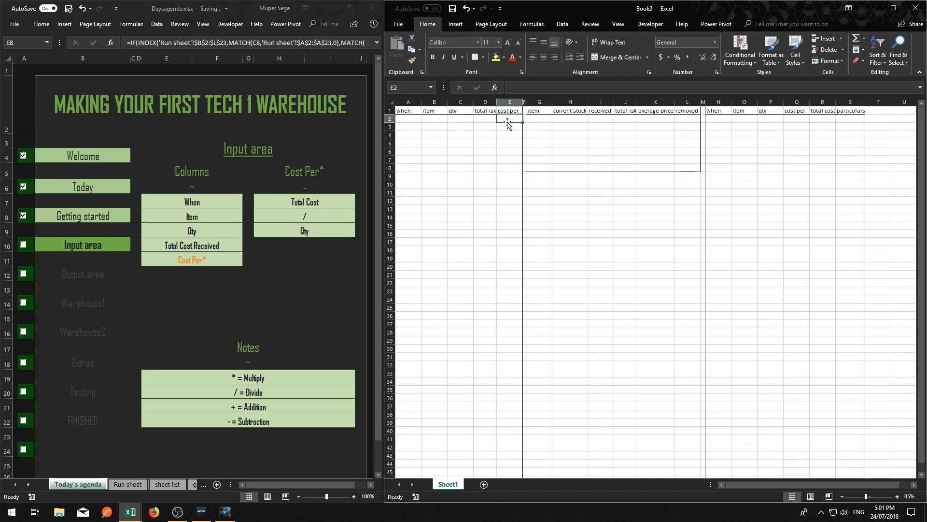
click(516, 88)
text(=)
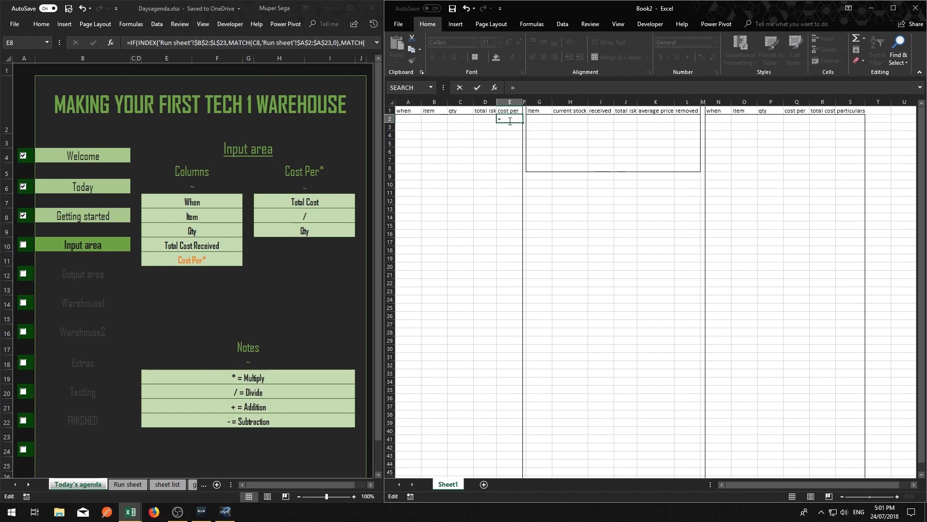
click(553, 234)
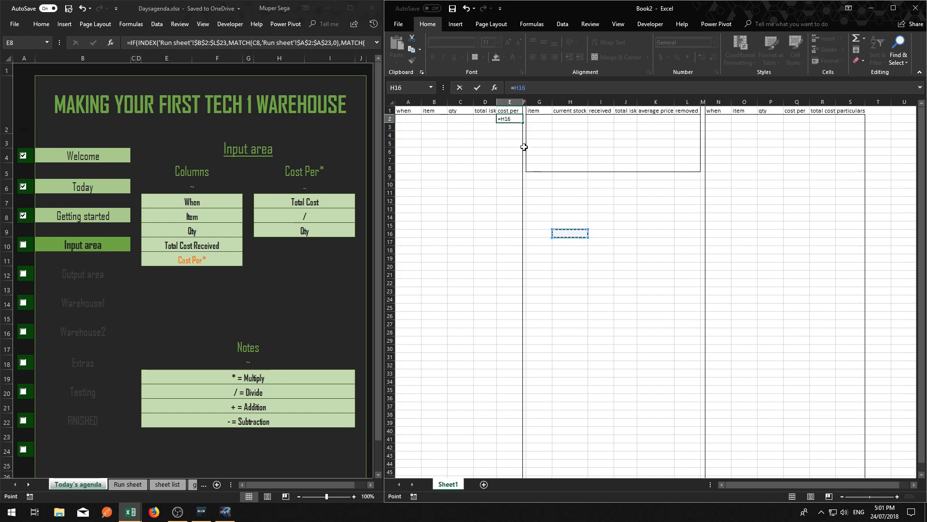
key(Escape)
Enter a test row in row 2 of the input area with item tritanium, qty 10 and total isk 600
click(419, 119)
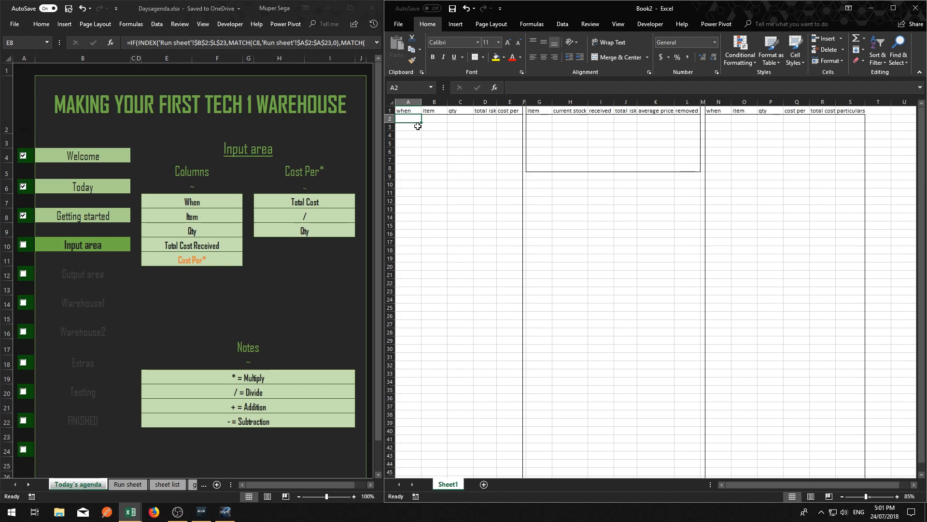
key(Tab)
text(trita)
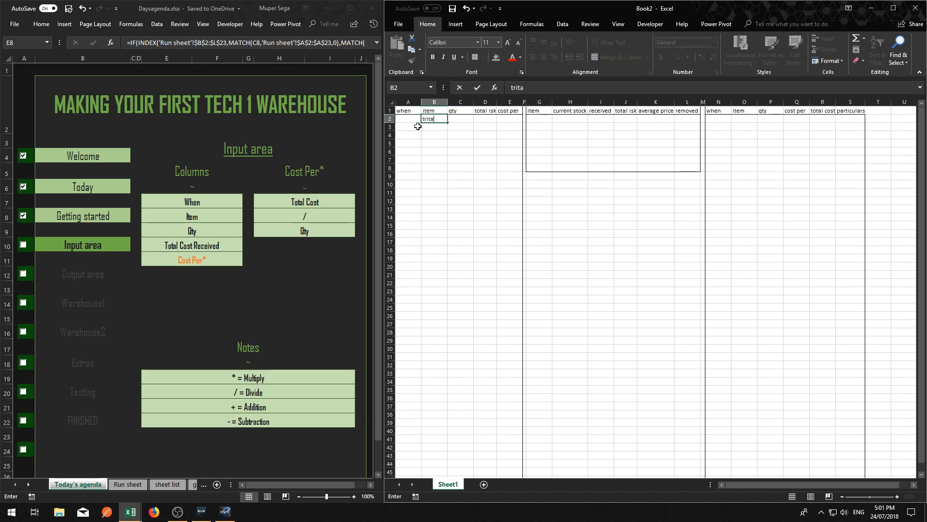
text(nium)
key(Tab)
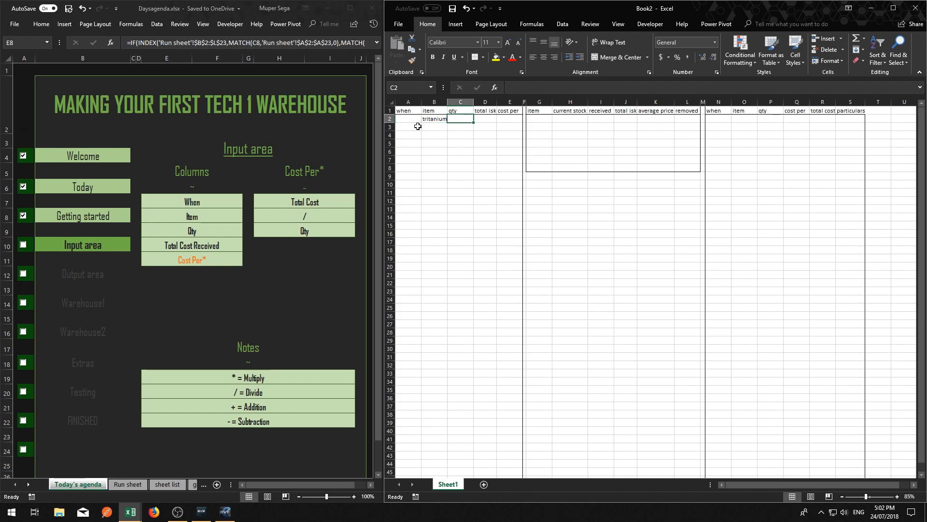
key(Tab)
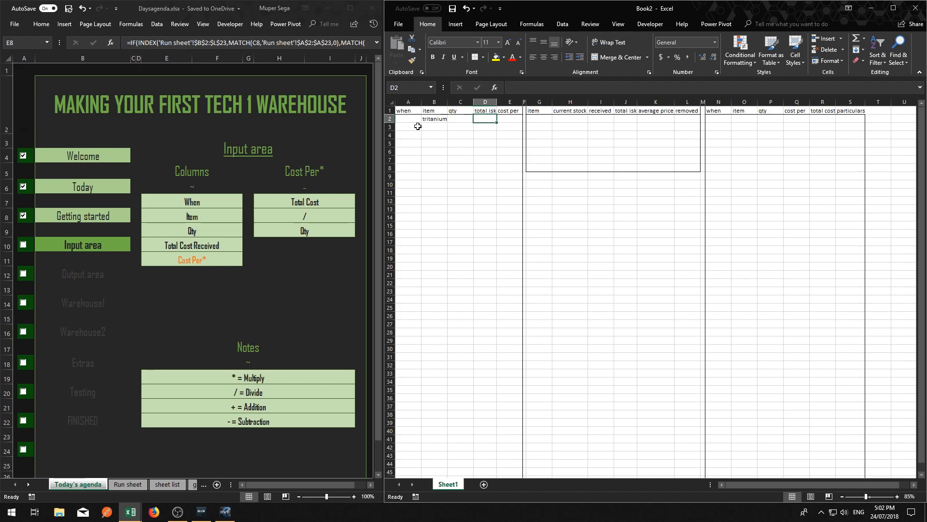
text(60)
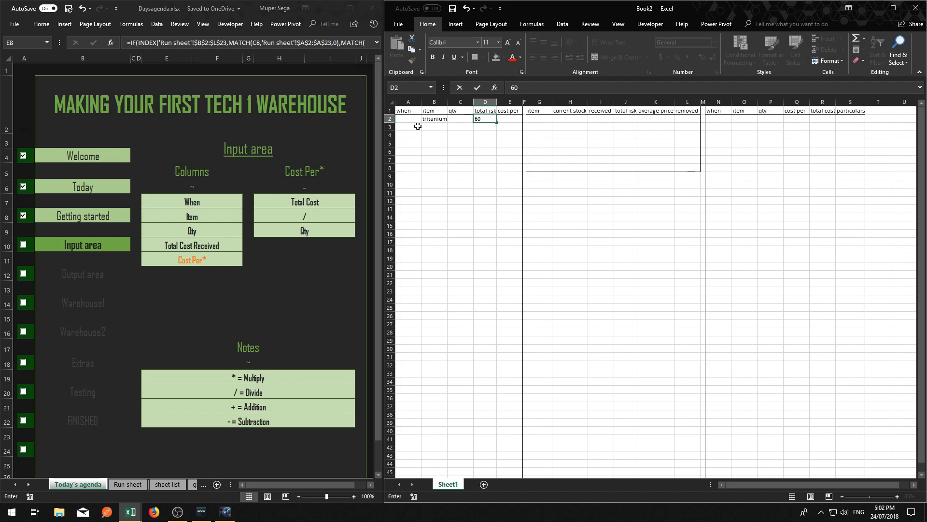
text(0)
key(shift+Tab)
text(10)
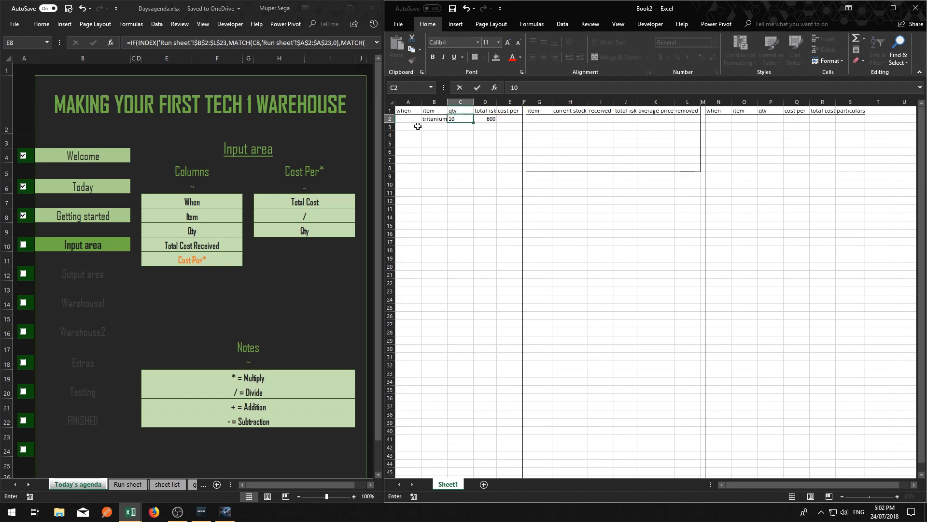
key(Tab)
key(Tab)
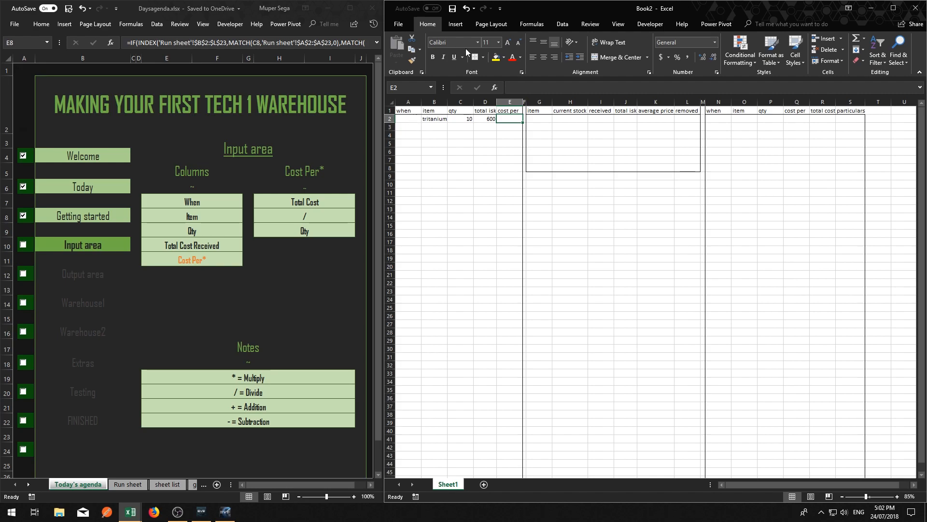
Enter the formula =D2/C2 in the input area's cost per cell E2 to divide total isk by qty
click(535, 89)
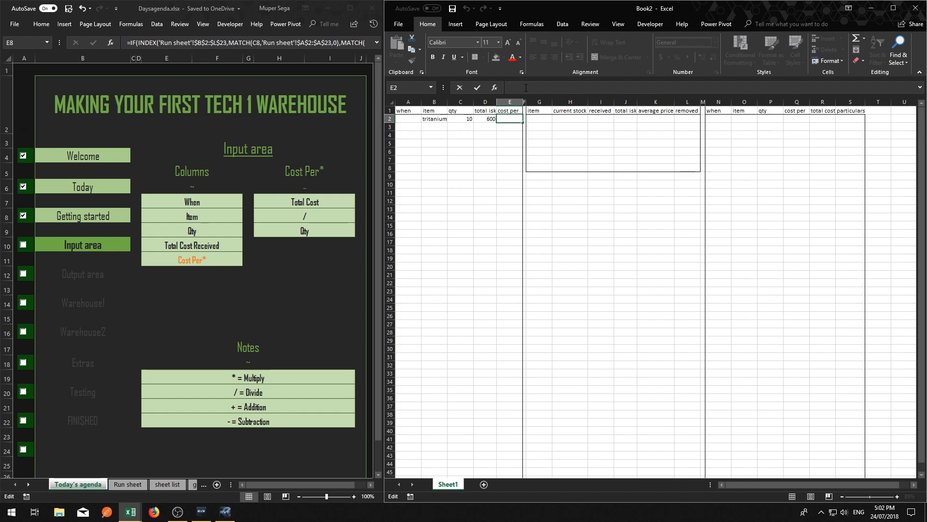
text(=)
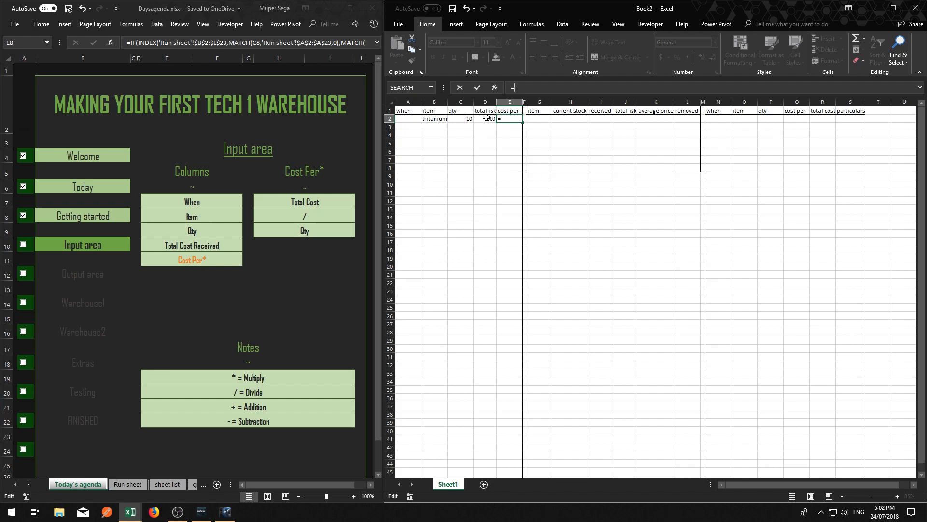
click(484, 120)
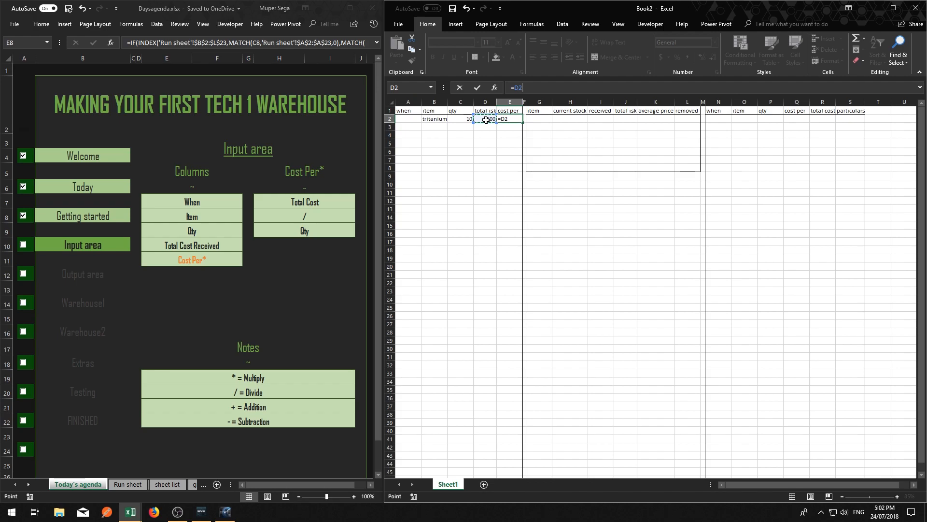
text(-)
key(BackSpace)
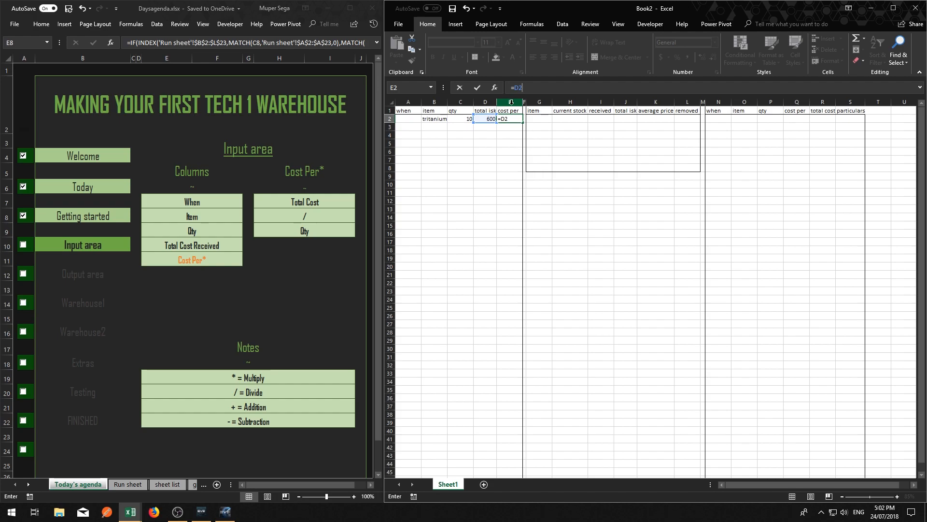
text(/)
click(464, 119)
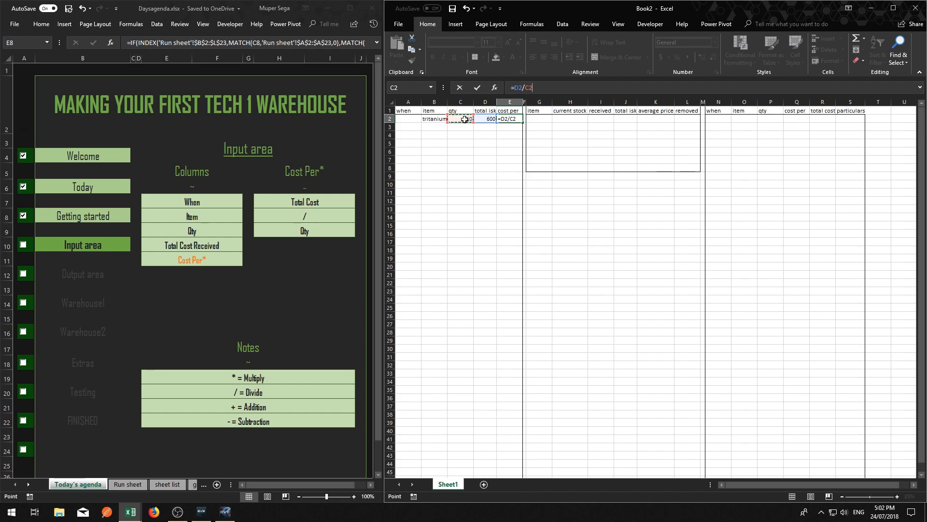
key(Return)
click(514, 119)
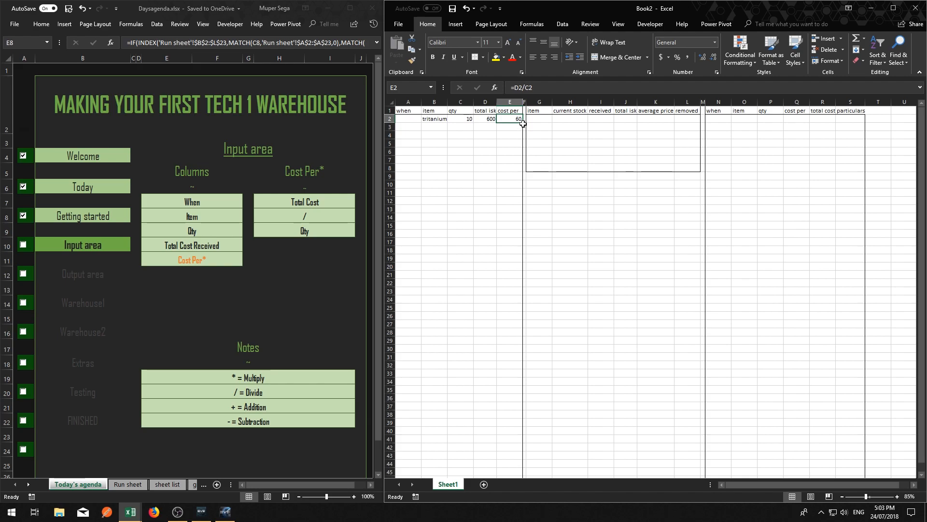
text(z)
key(Escape)
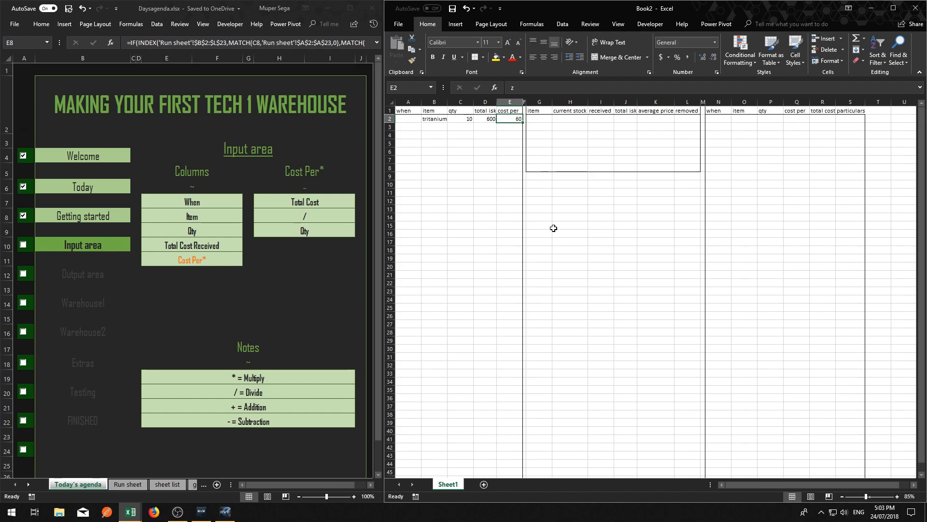
Fill the cost per formula from E2 down through row 26 of the input area
click(543, 193)
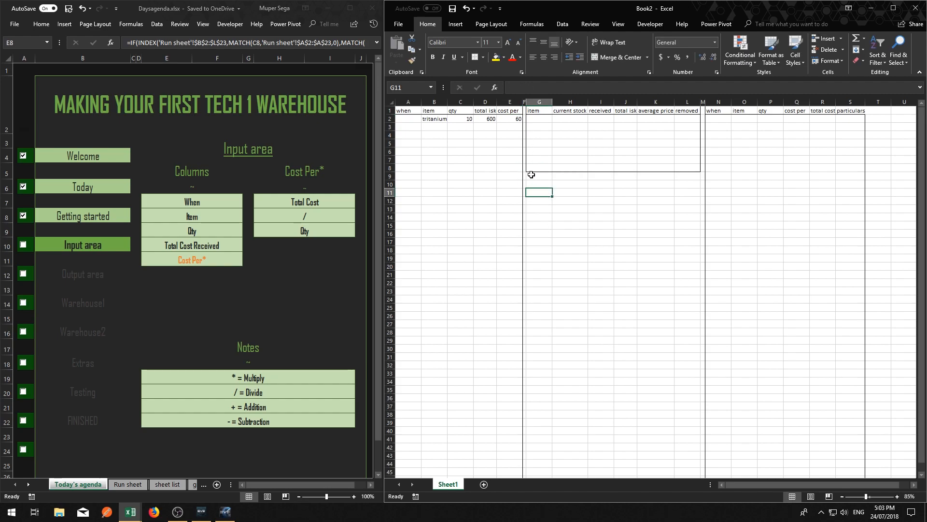
ctrl+scroll(516, 135, up, 4)
ctrl+scroll(519, 131, up, 2)
drag(789, 485, 729, 488)
ctrl+scroll(654, 206, up, 1)
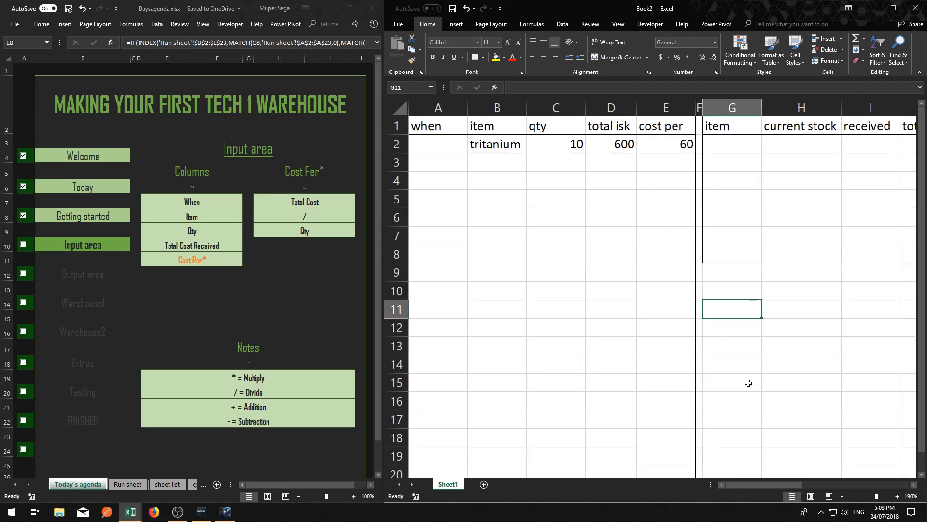
click(659, 143)
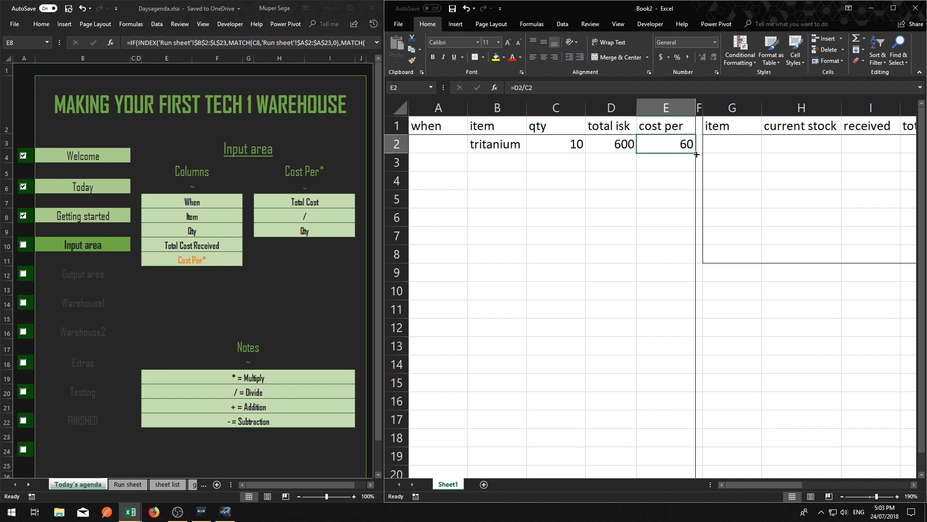
drag(697, 154, 699, 357)
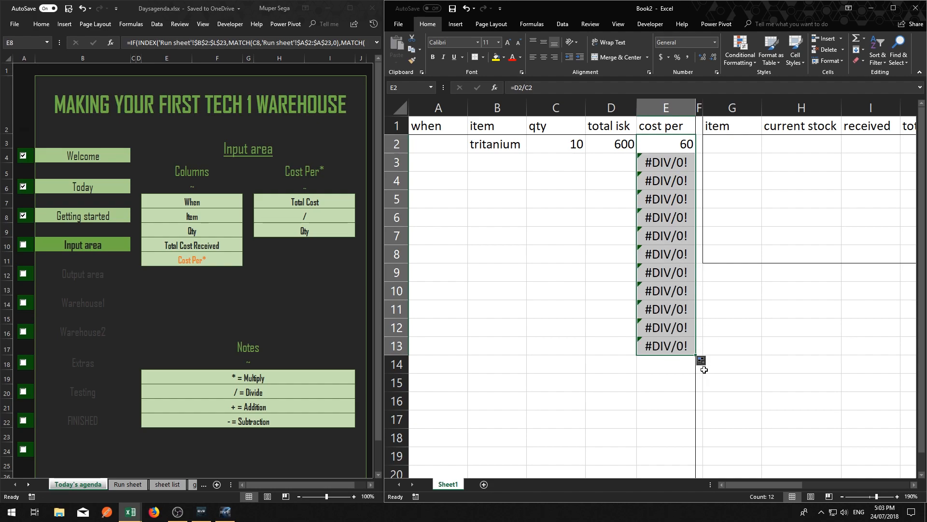
drag(696, 355, 694, 474)
scroll(670, 329, down, 1)
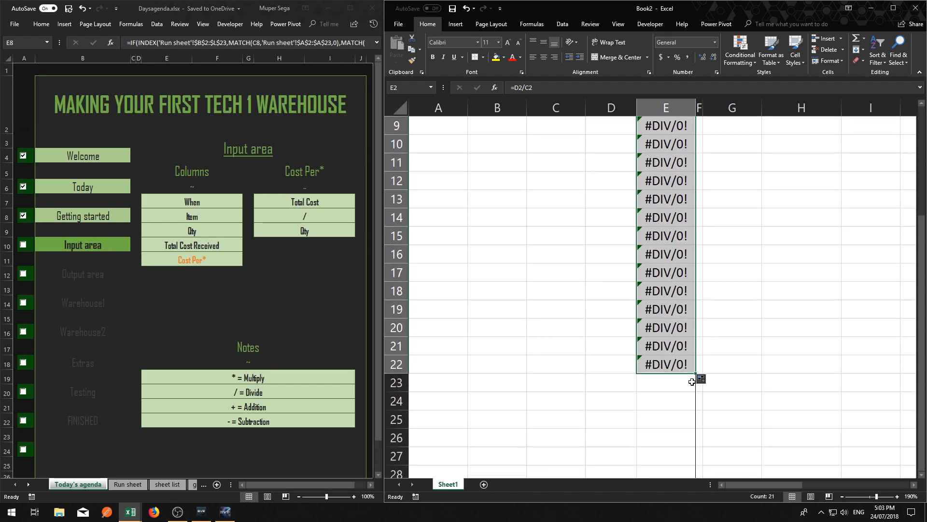
drag(696, 374, 687, 441)
scroll(684, 271, up, 3)
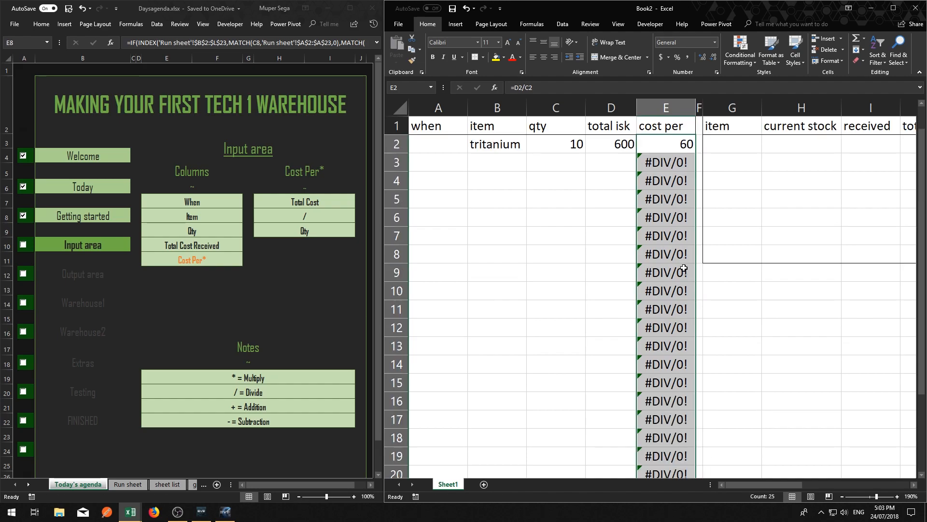
Compare the cost per formulas in E2 and E3 and the cells they refer to
click(662, 171)
click(739, 321)
click(662, 166)
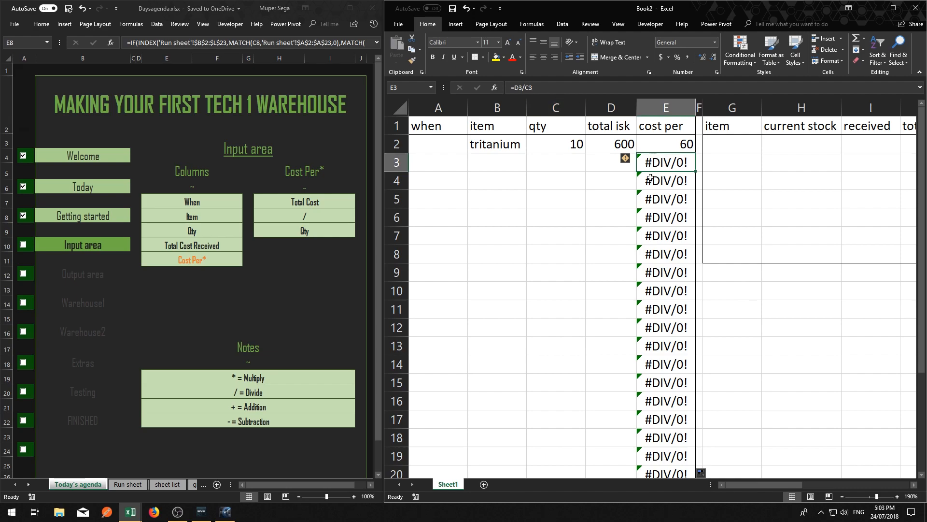
click(657, 145)
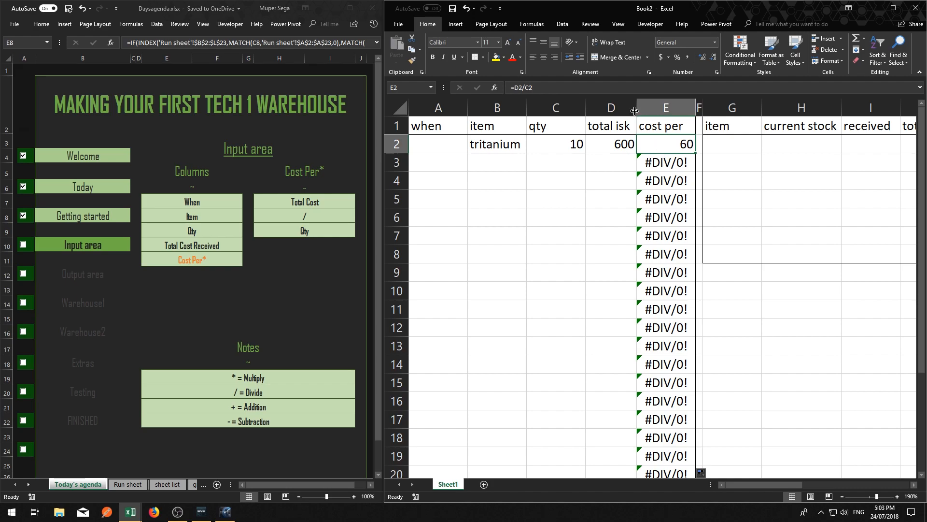
click(582, 91)
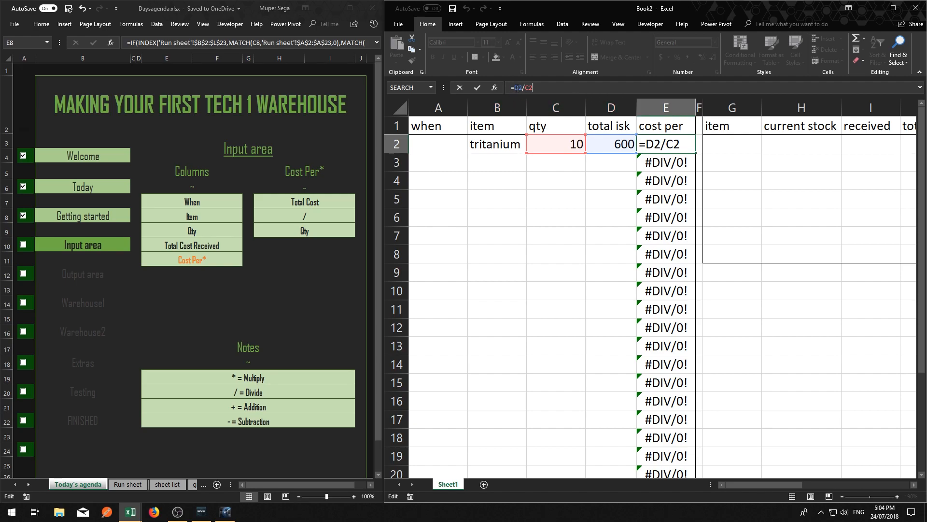
click(658, 155)
double_click(657, 156)
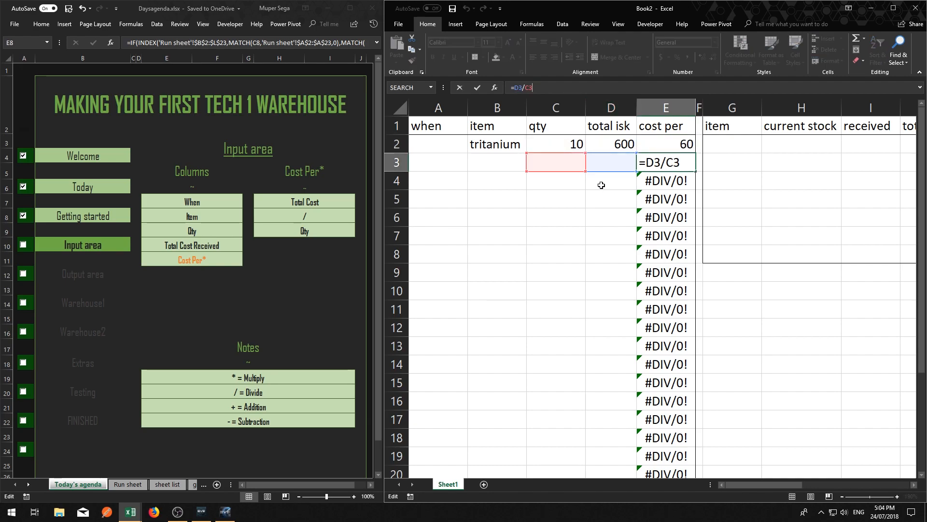
click(658, 178)
click(666, 149)
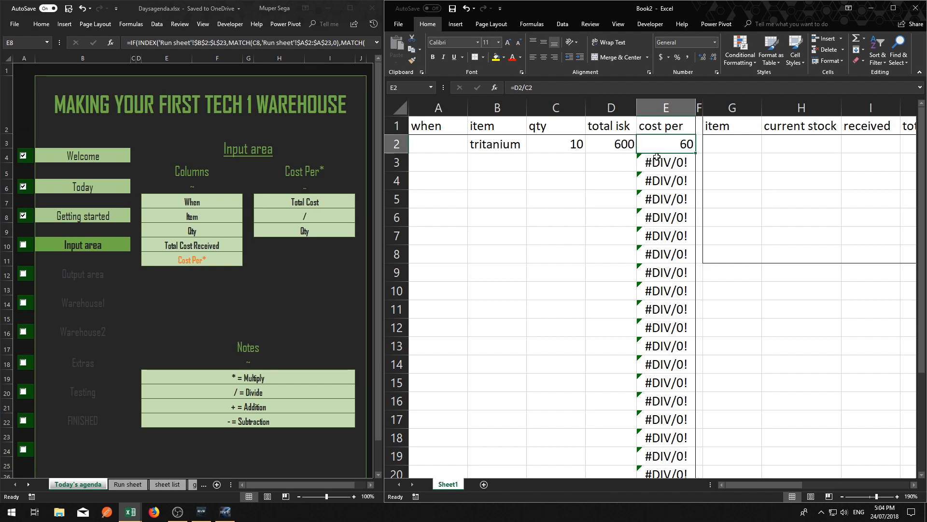
double_click(641, 167)
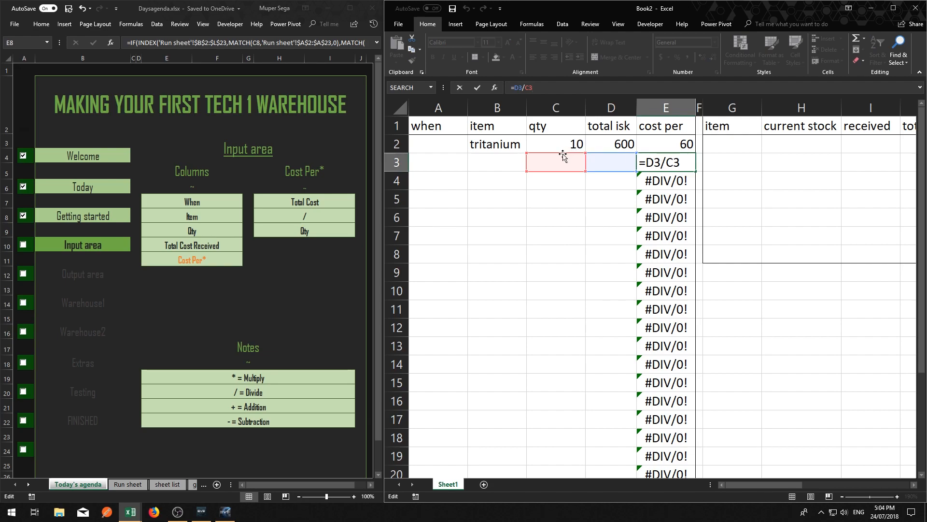
click(609, 206)
click(666, 164)
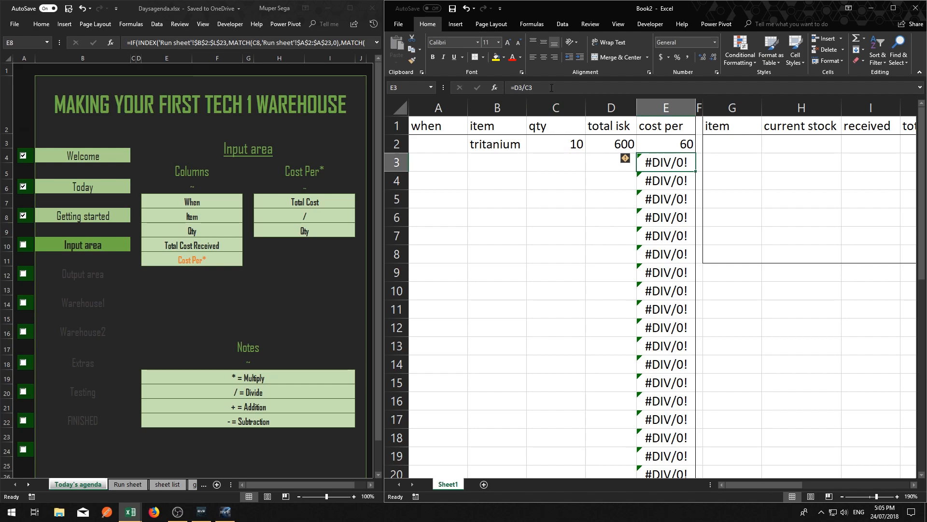
Change the cost per formula in E2 to =IF(A2="","",D2/C2) and fill it down the column
click(661, 147)
click(513, 87)
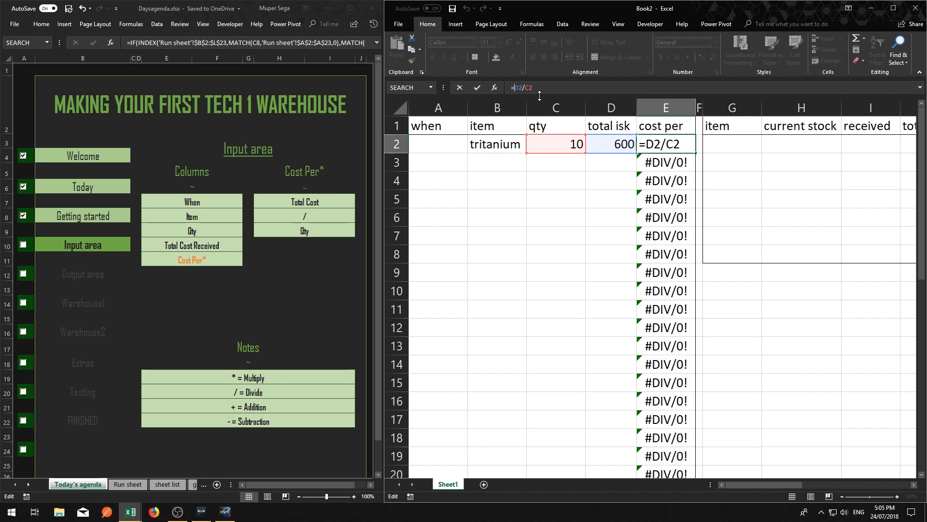
text(IF()
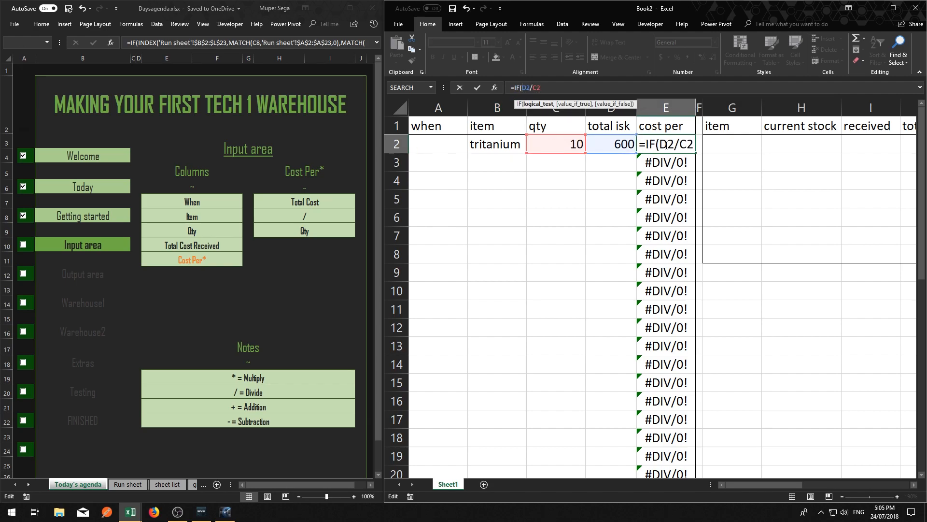
click(440, 146)
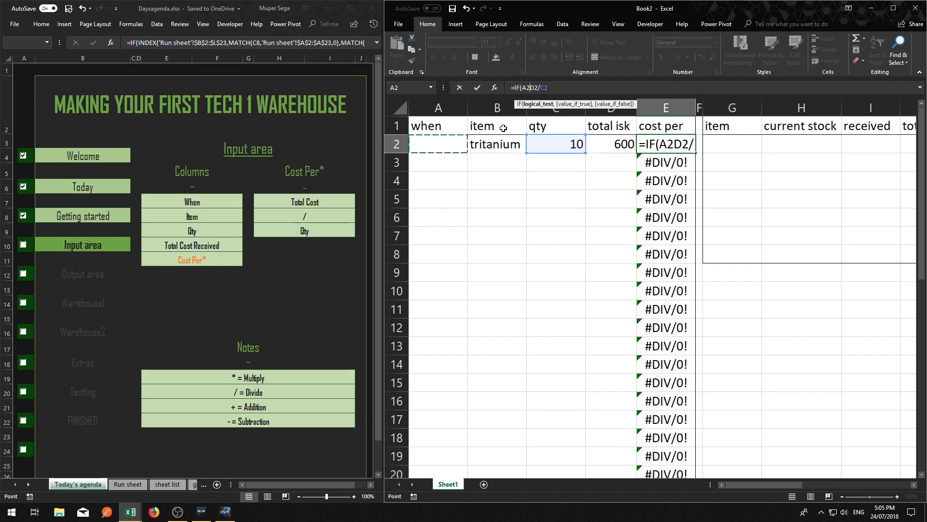
text(="","")
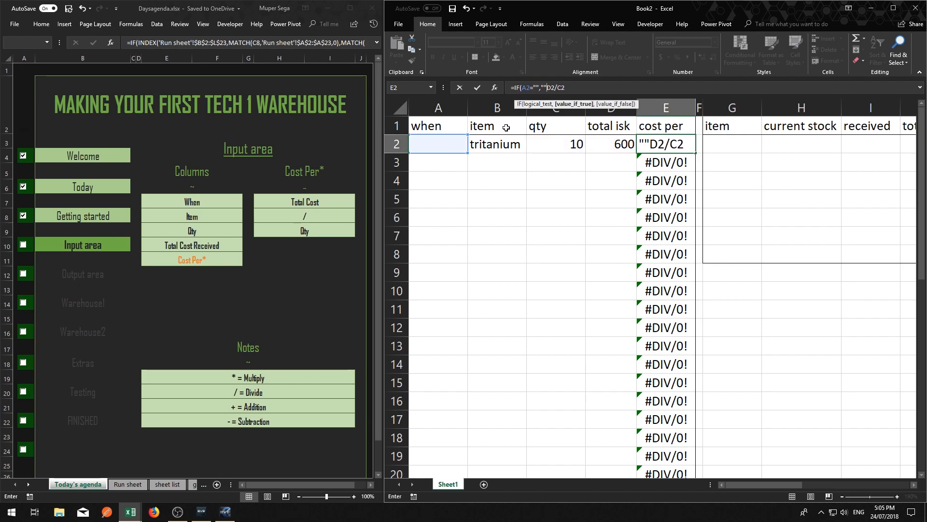
text(,)
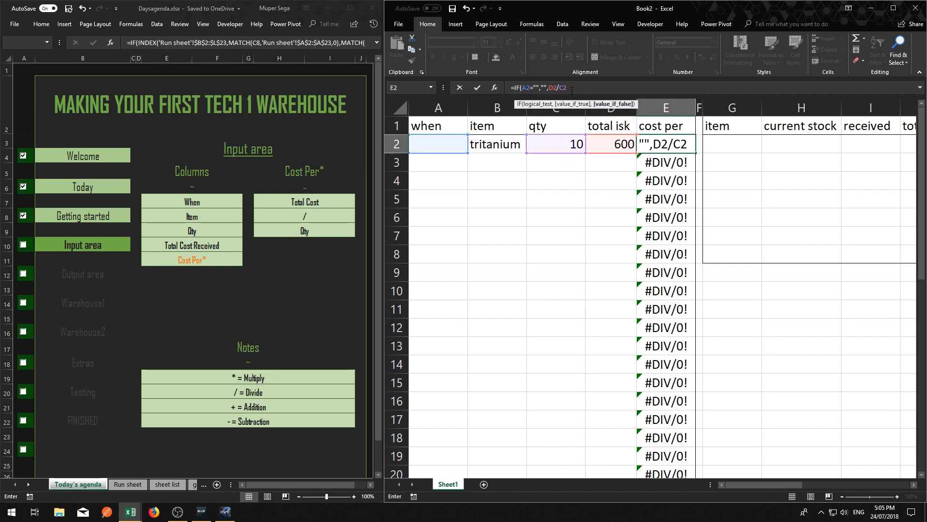
key(Return)
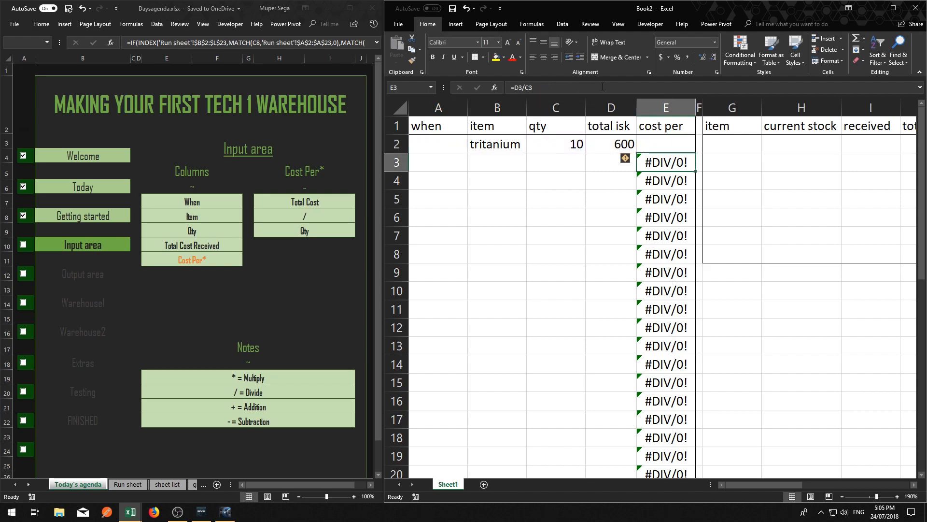
click(684, 150)
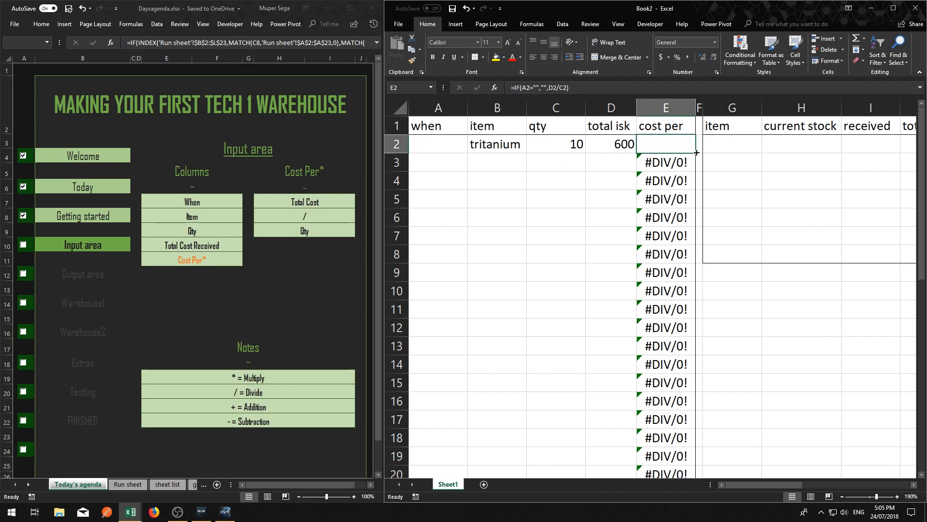
double_click(697, 153)
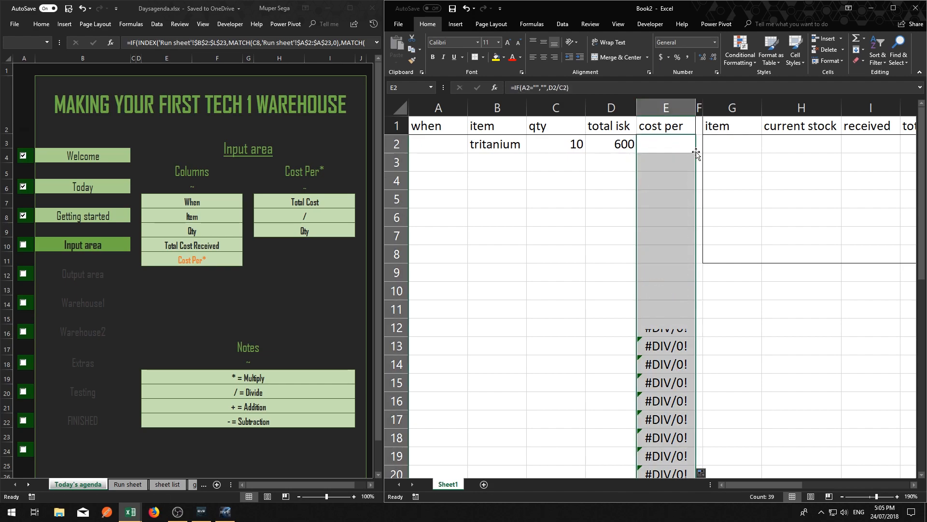
Enter the date 29/7 in the when cell of the tritanium row
click(436, 146)
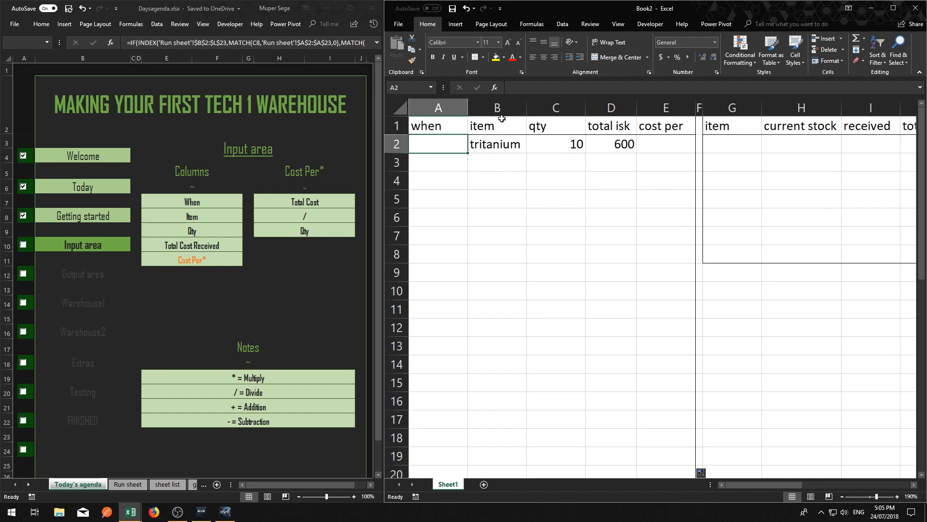
text(29)
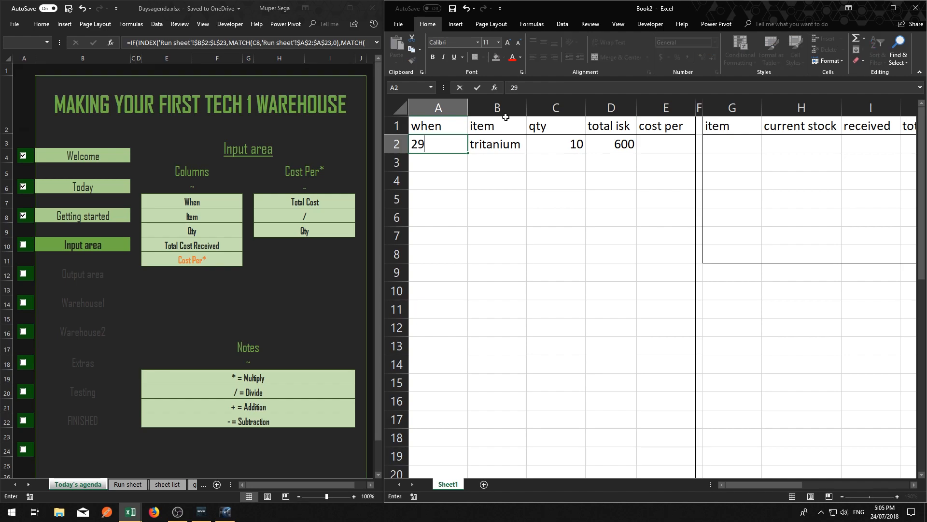
text(/7)
key(Return)
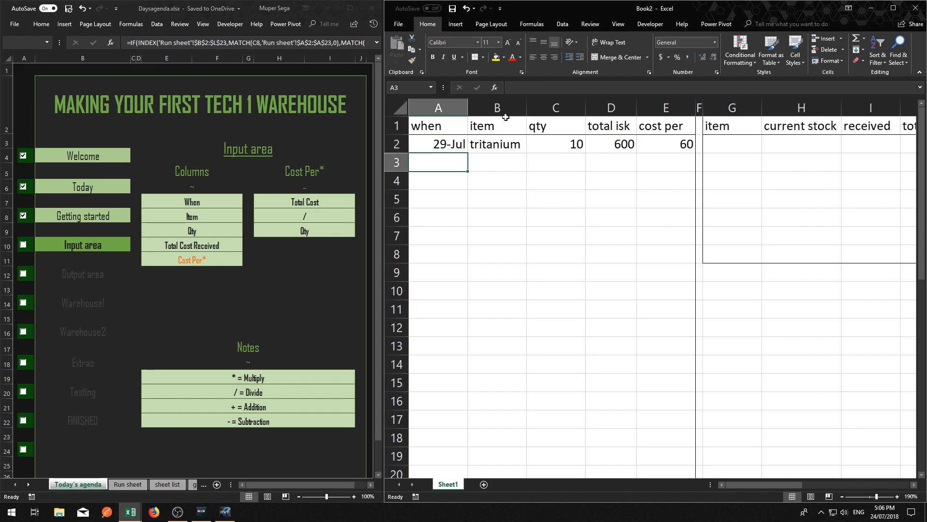
Examine the cost per formulas in row 2 and in the empty rows below it
click(669, 142)
click(444, 166)
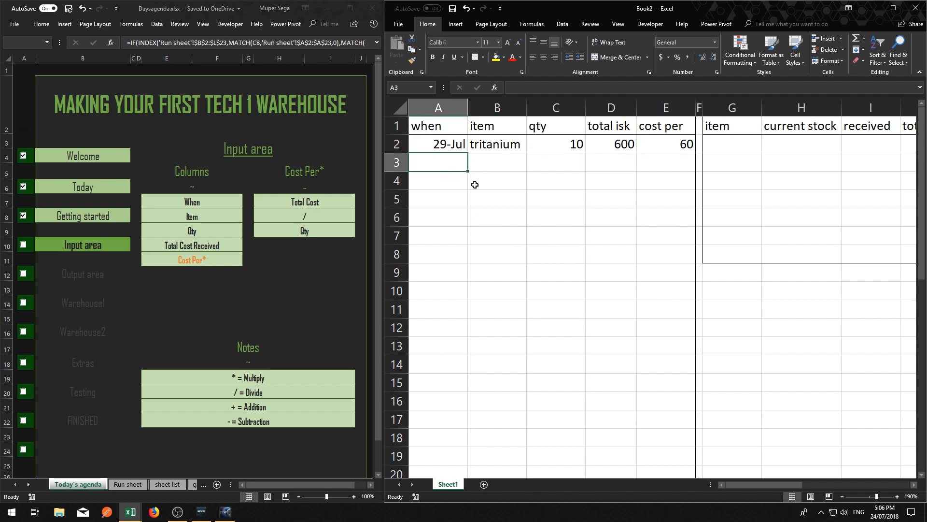
click(660, 150)
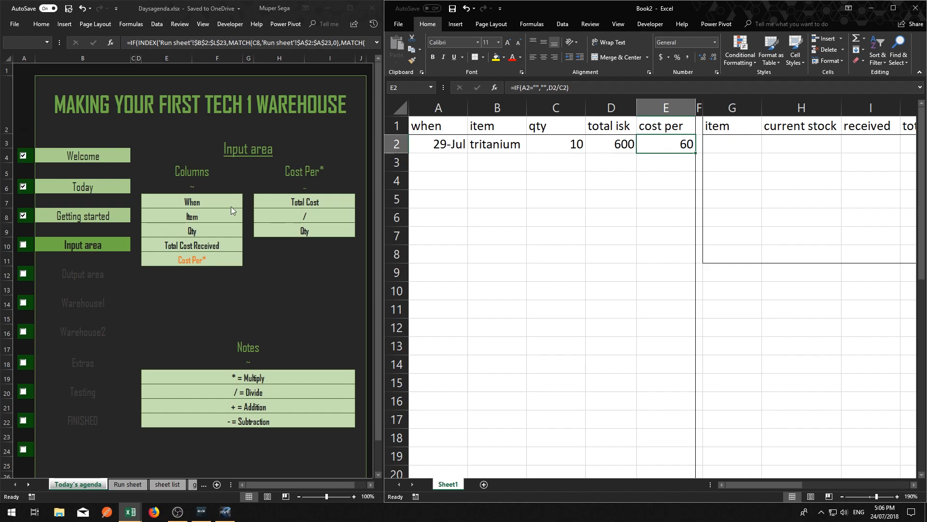
click(669, 199)
click(673, 165)
click(675, 199)
drag(675, 199, 671, 325)
click(667, 233)
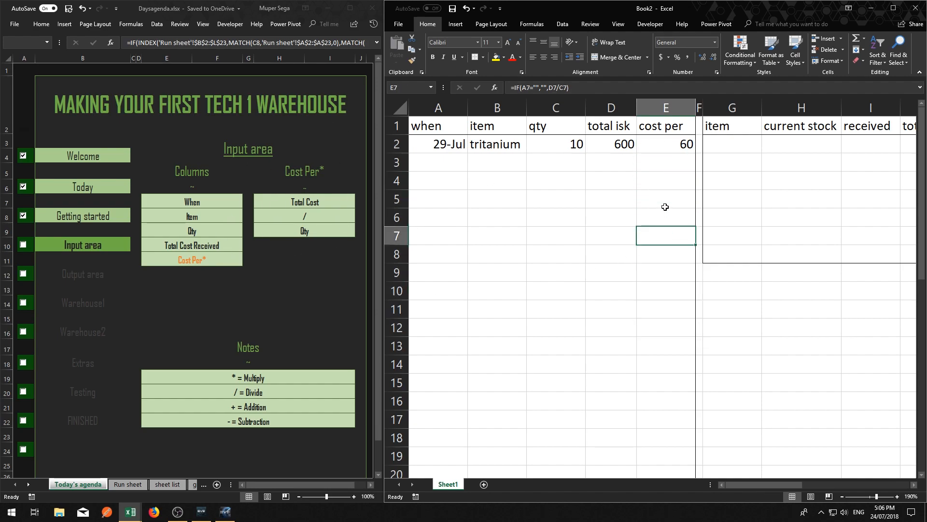
click(665, 201)
click(664, 160)
click(664, 201)
click(664, 271)
click(662, 324)
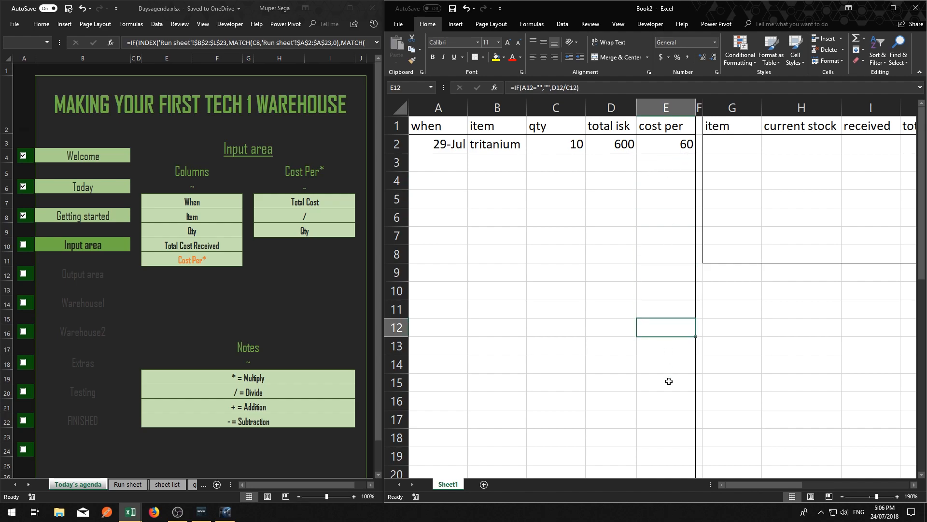
click(669, 382)
click(604, 168)
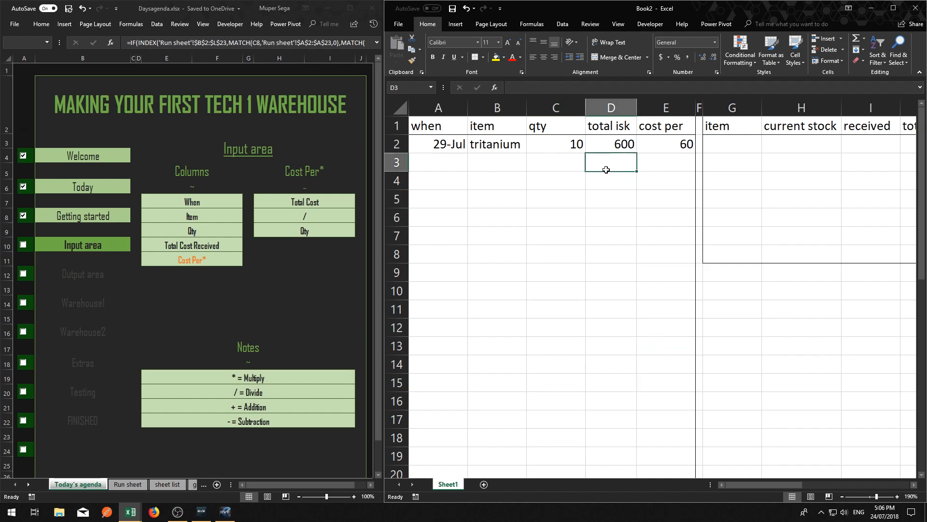
click(603, 181)
click(604, 235)
click(601, 326)
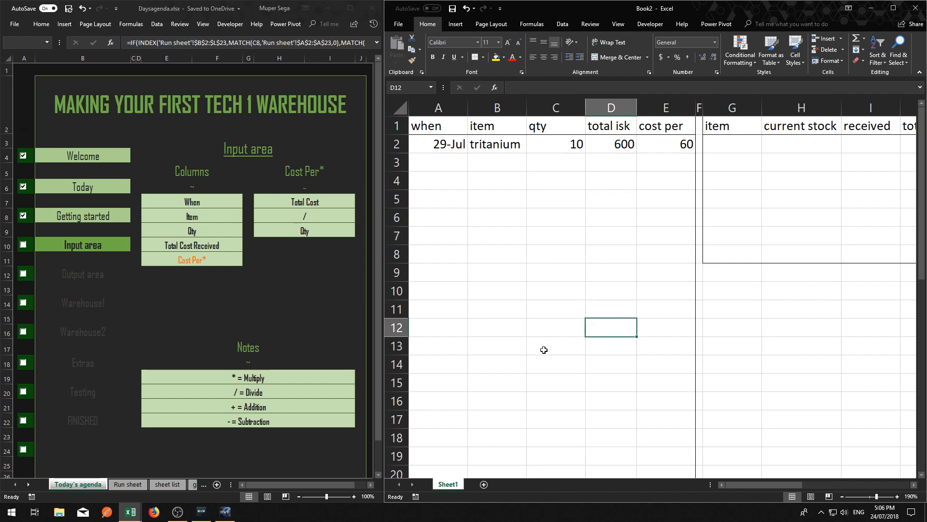
click(542, 347)
click(542, 254)
click(549, 180)
click(550, 162)
click(502, 163)
click(499, 182)
click(500, 217)
click(502, 309)
click(502, 382)
click(502, 395)
click(426, 387)
click(430, 254)
click(435, 180)
Extend the input area's cost per formula further down column E
scroll(666, 302, down, 6)
click(666, 302)
scroll(660, 320, down, 5)
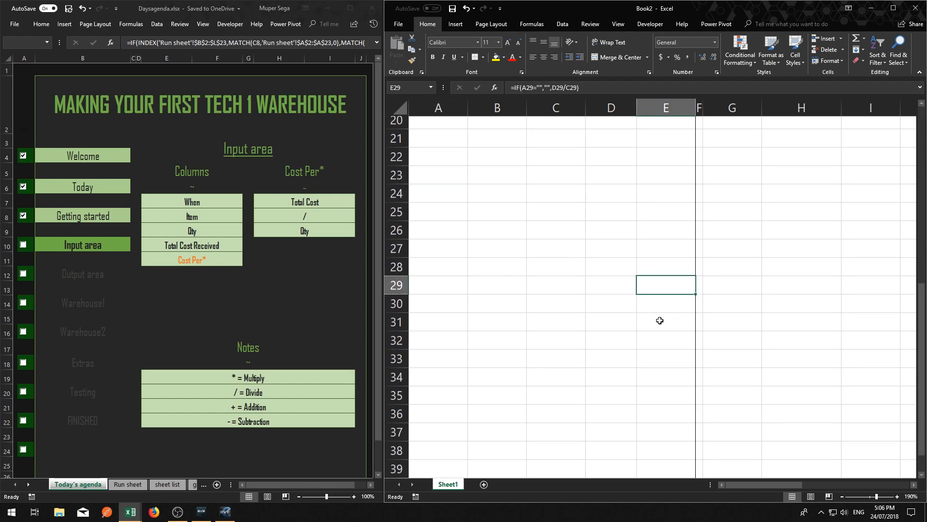
drag(658, 320, 659, 316)
click(661, 290)
click(661, 273)
click(660, 255)
click(660, 236)
drag(696, 245, 683, 394)
scroll(659, 300, down, 3)
drag(696, 244, 678, 434)
click(555, 268)
scroll(531, 261, up, 9)
scroll(532, 261, up, 5)
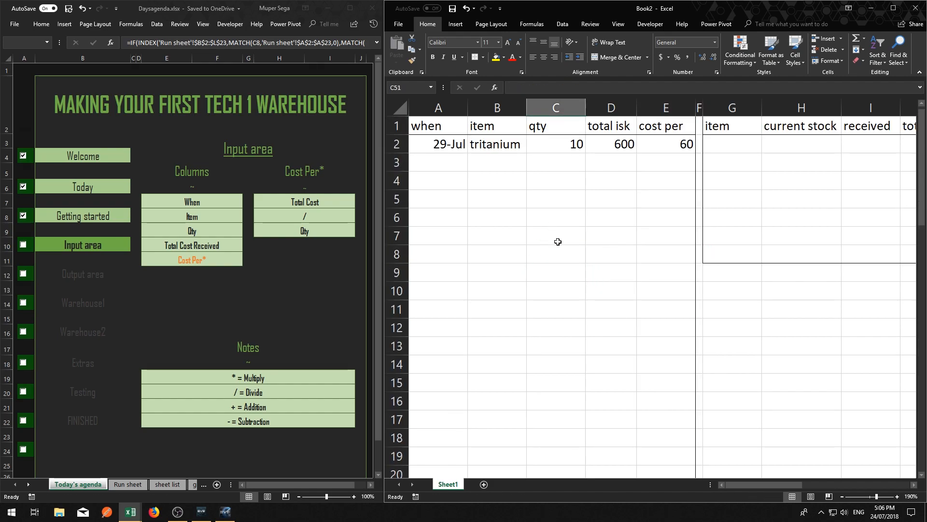
scroll(574, 220, down, 9)
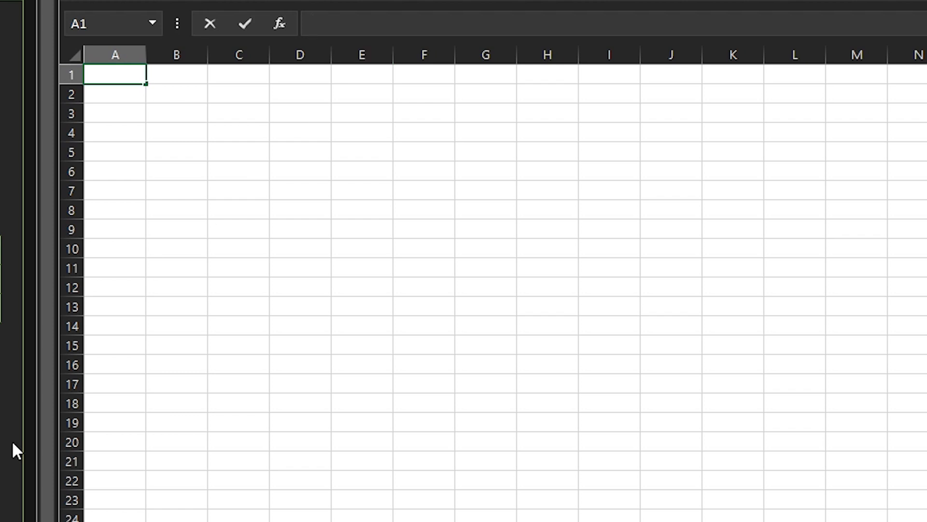
Enter 1 in A1 and 2 in B1 of the blank practice sheet
click(134, 74)
text(1)
key(Tab)
text(2)
key(Tab)
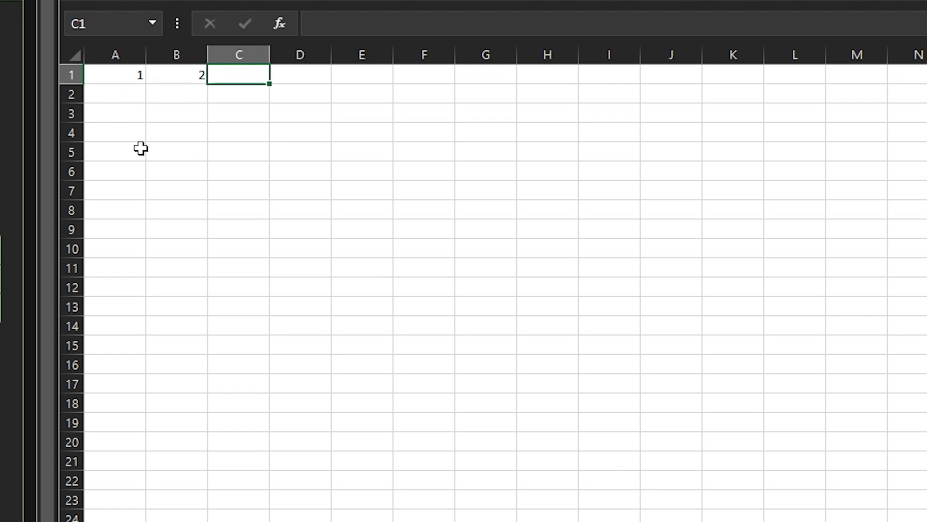
Set A1 to 2 and B1 to 5 in the practice sheet
key(Left)
key(Left)
text(2)
key(Tab)
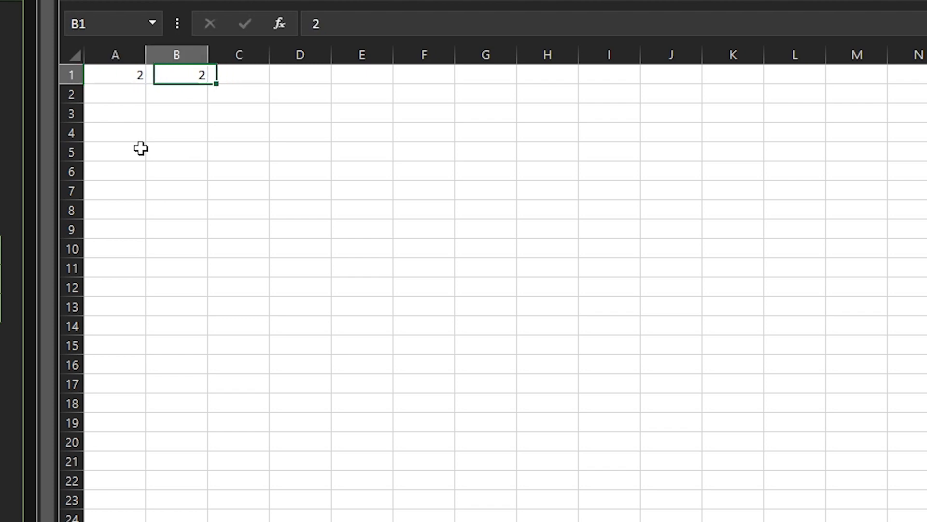
text(5)
key(Tab)
key(Tab)
key(Left)
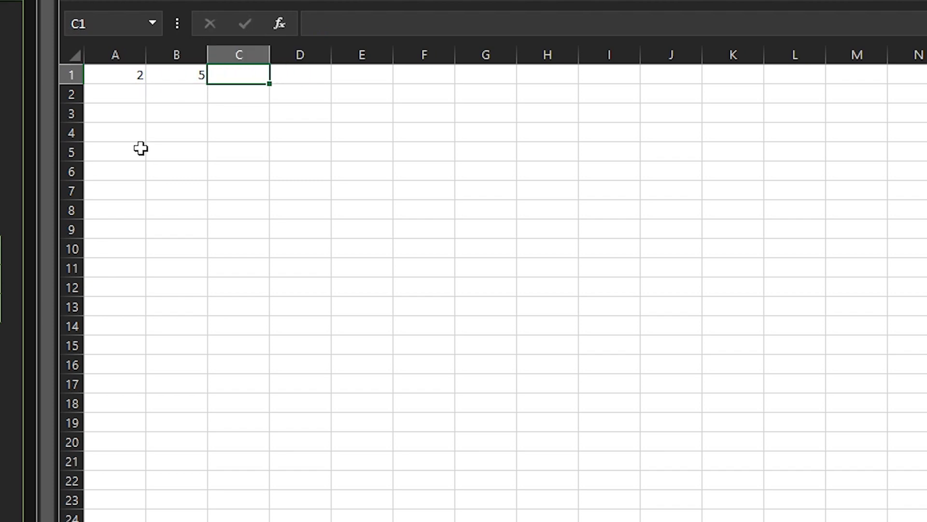
Repeat the values 2 and 5 down columns A and B through row 4, leaving row 5 empty
drag(115, 76, 120, 148)
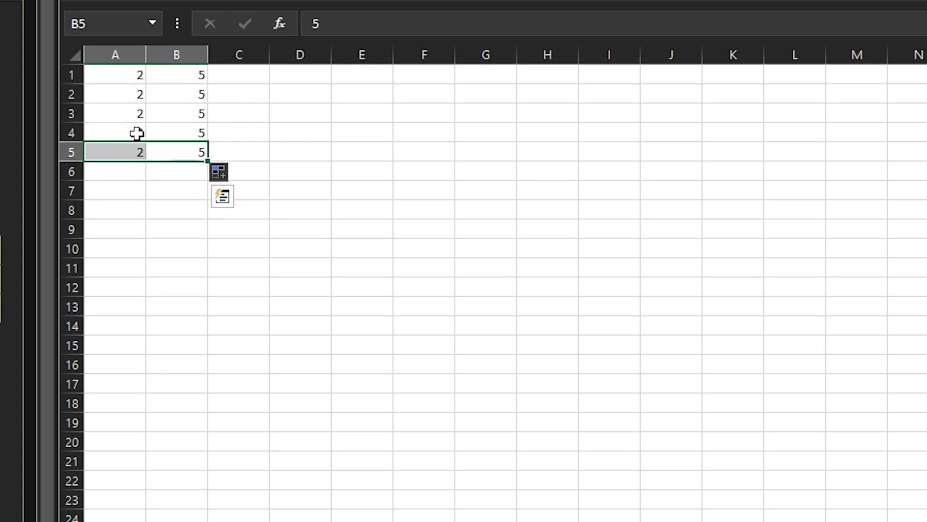
key(Delete)
key(Right)
key(Right)
key(Right)
click(245, 70)
click(314, 24)
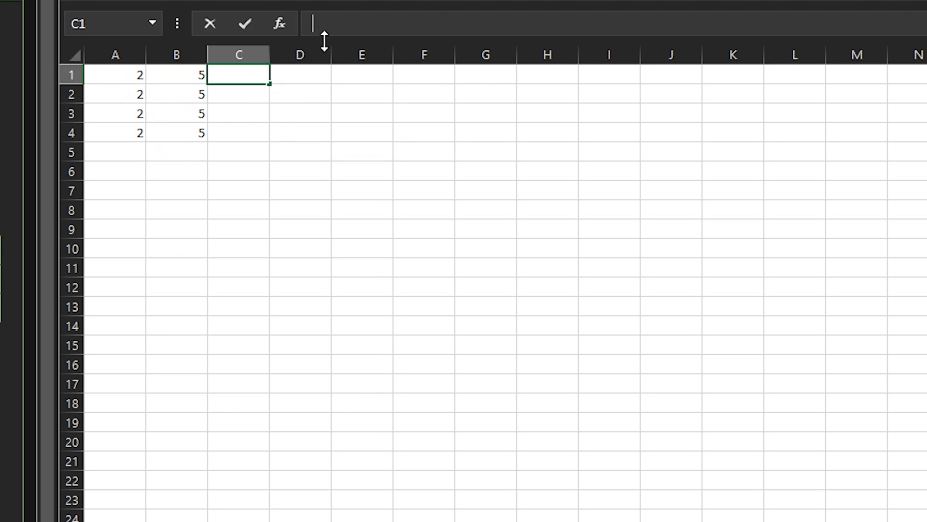
Enter the operator symbols +, -, * and / as text in cells D1 to D4
click(319, 72)
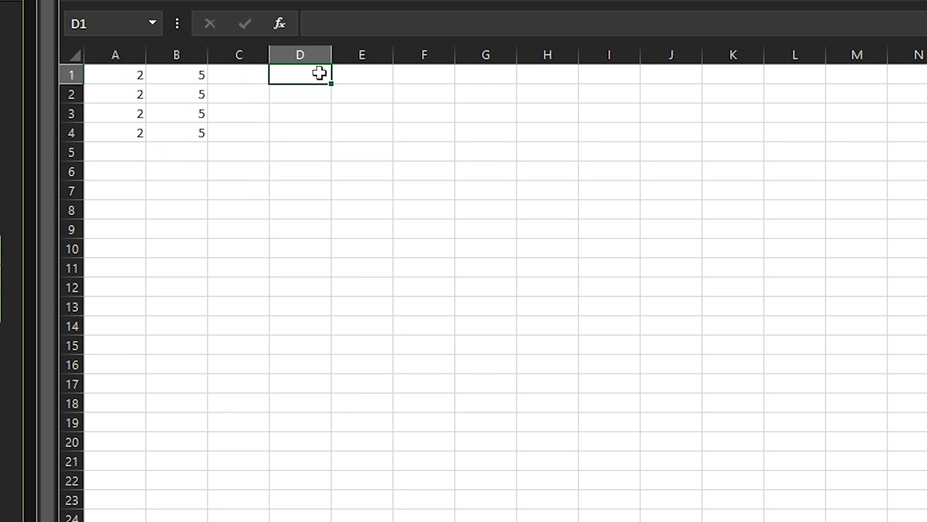
text('+)
key(Return)
text(')
key(Return)
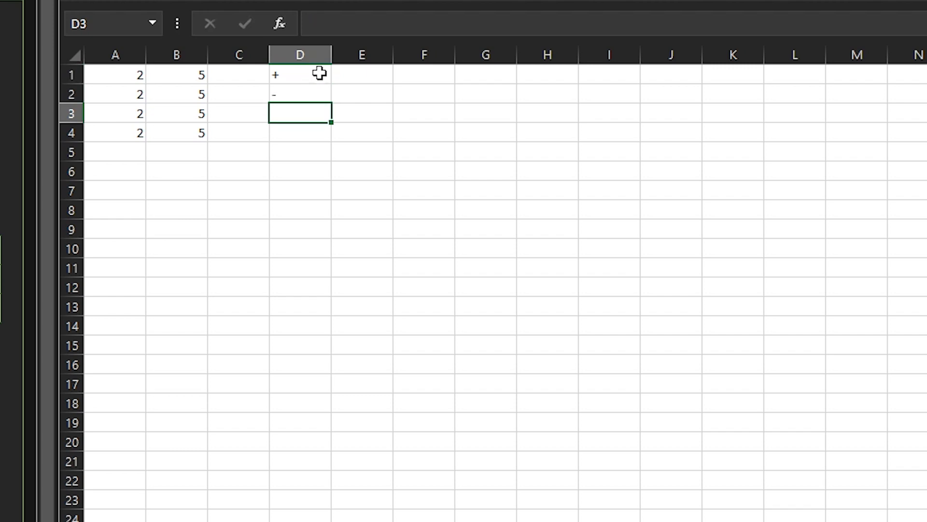
text('*)
key(Return)
text('/)
key(Return)
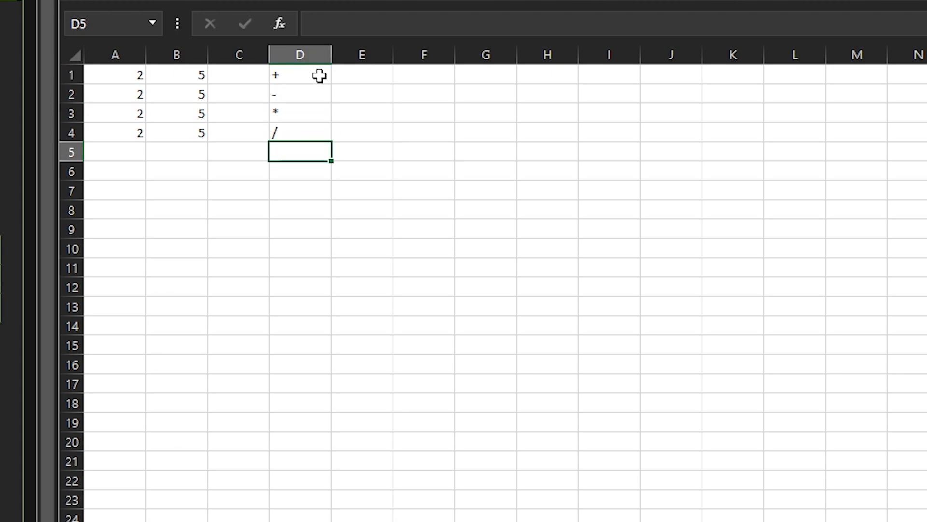
Label E1 to E4 addition, subtraction, multiplication and division, and fit column E's width to the text
click(367, 80)
text(addition)
key(Return)
text(subtraction)
key(Return)
text(multiplication)
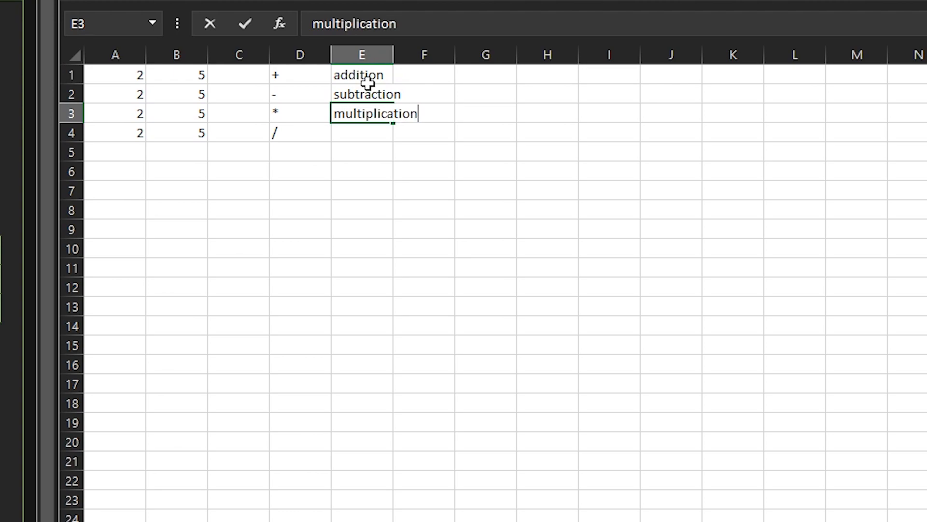
key(Return)
text(division)
key(Return)
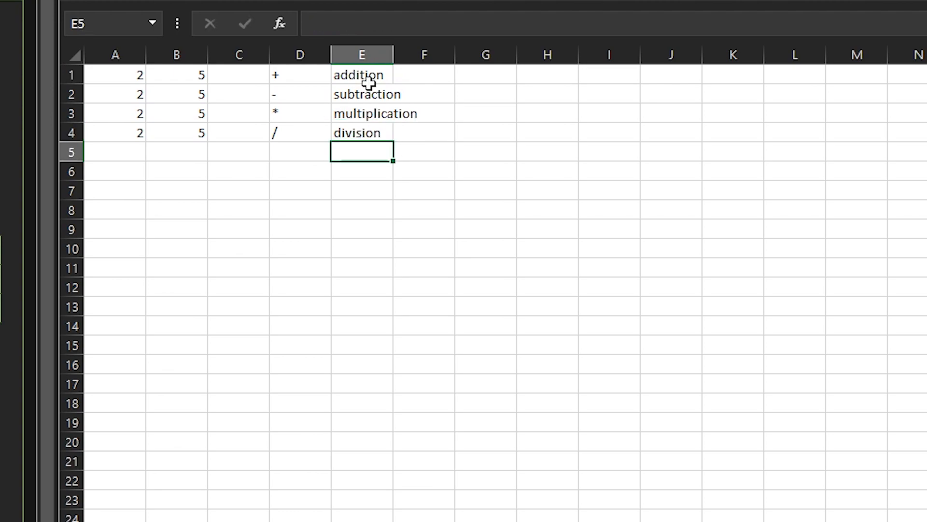
double_click(393, 55)
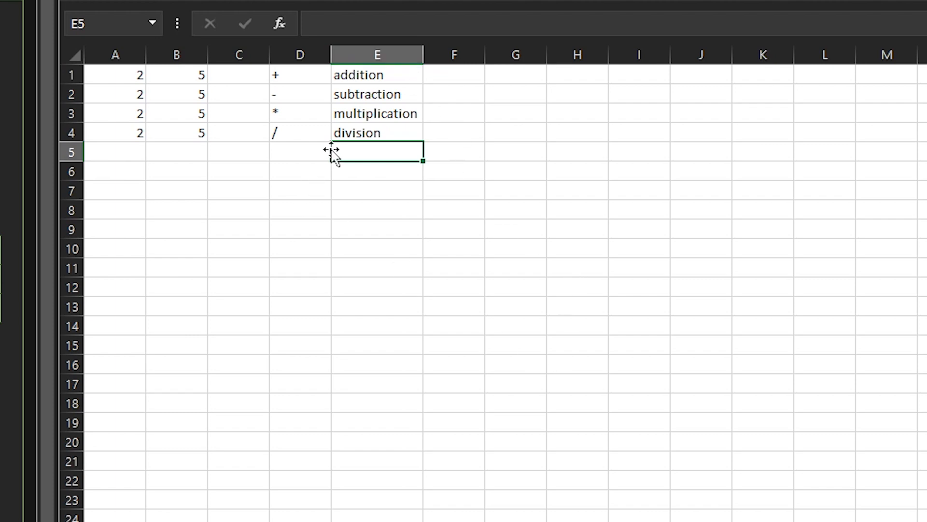
Enter the formula =A1+B1 in cell C1 of the practice sheet, in the addition row
drag(292, 76, 365, 138)
click(244, 132)
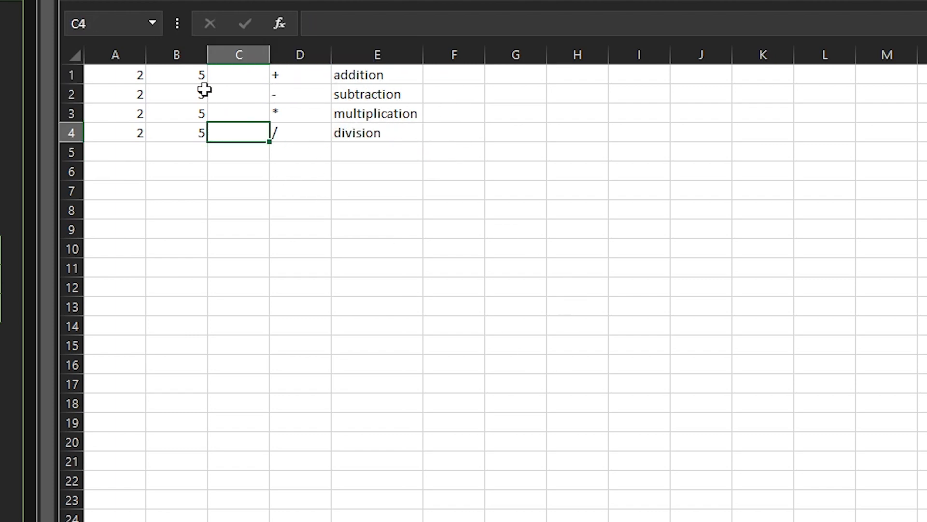
click(242, 75)
click(333, 22)
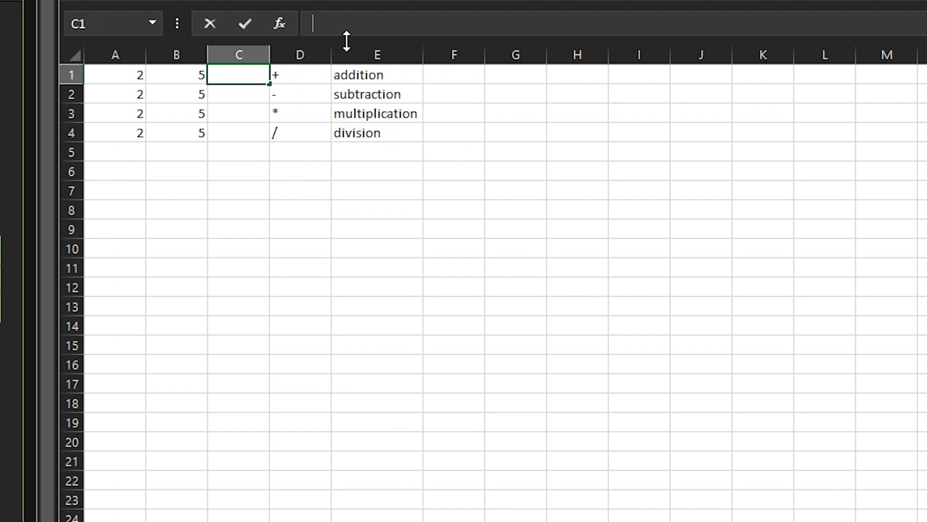
text(=)
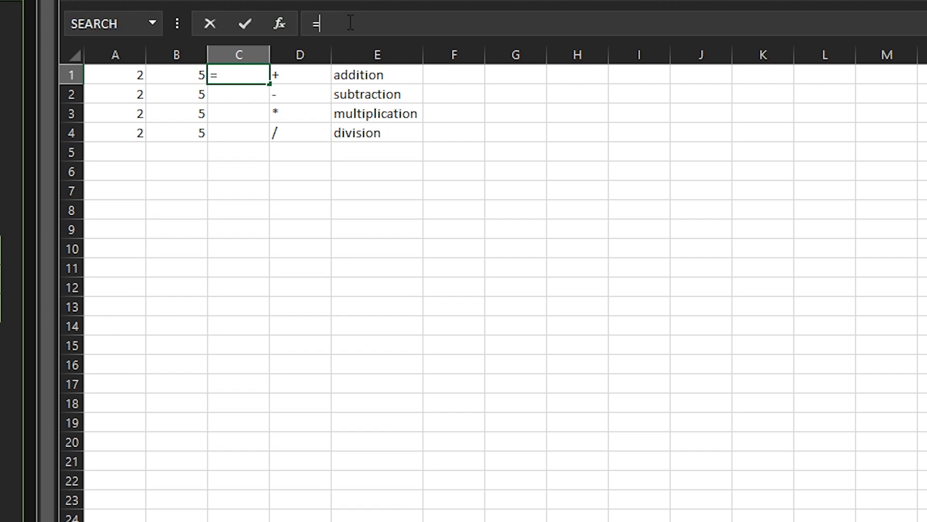
text(4)
key(BackSpace)
click(114, 76)
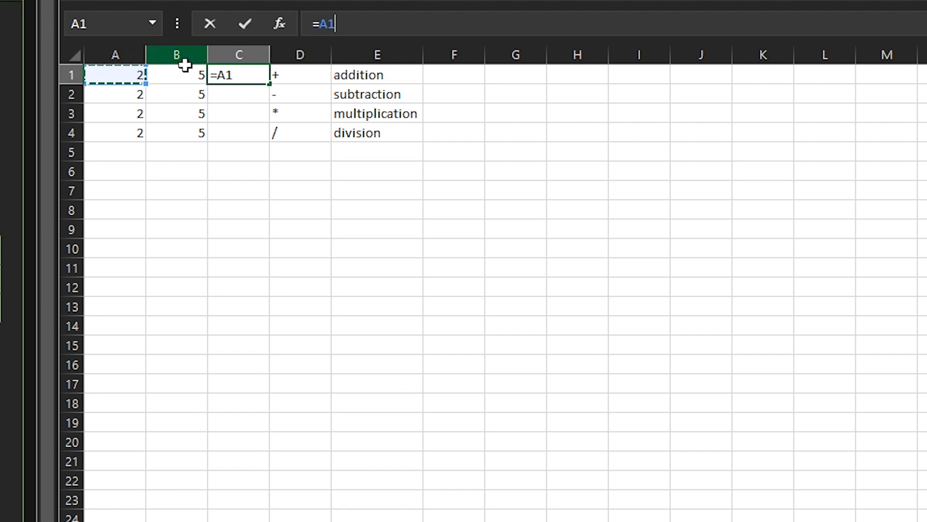
text(+)
click(181, 76)
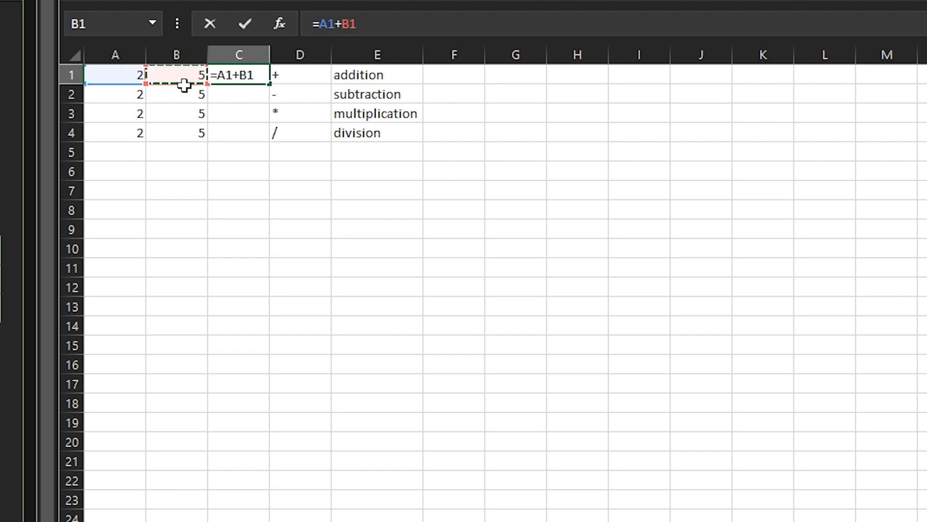
key(Return)
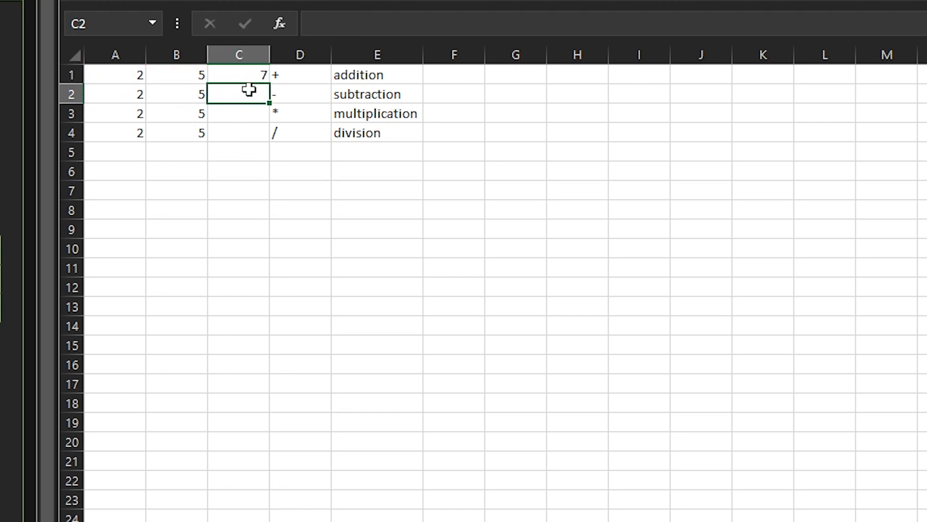
Enter the formula =A2-B2 in cell C2, in the subtraction row
click(358, 23)
text(=)
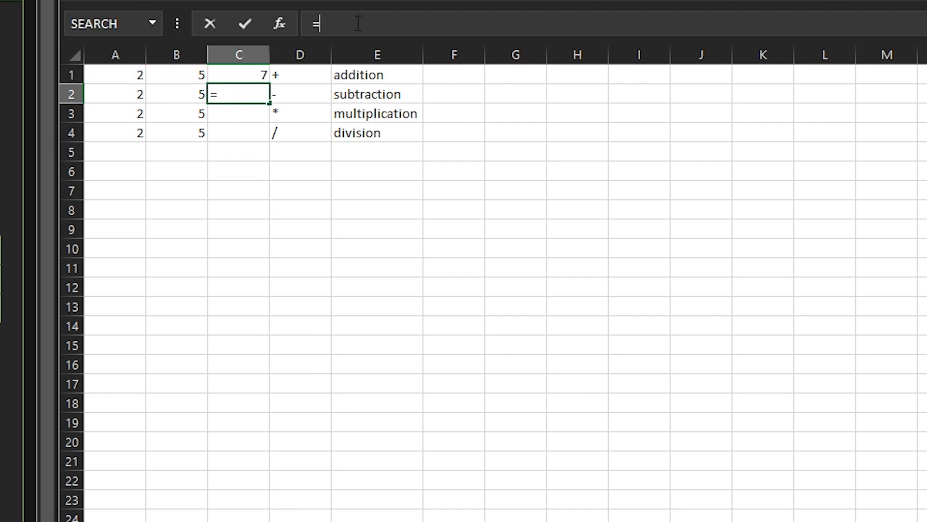
click(112, 95)
text(-)
click(175, 95)
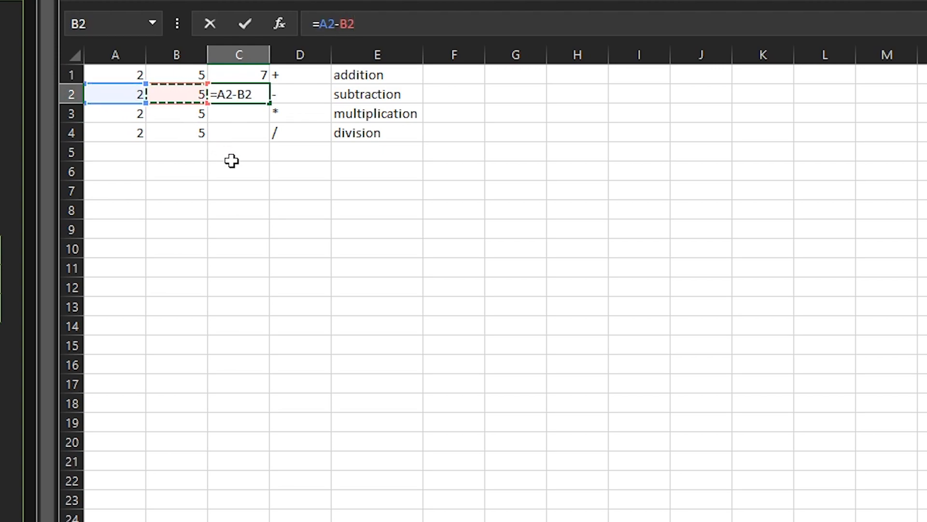
key(Return)
Enter the formula =A3*B3 in cell C3, in the multiplication row
click(343, 27)
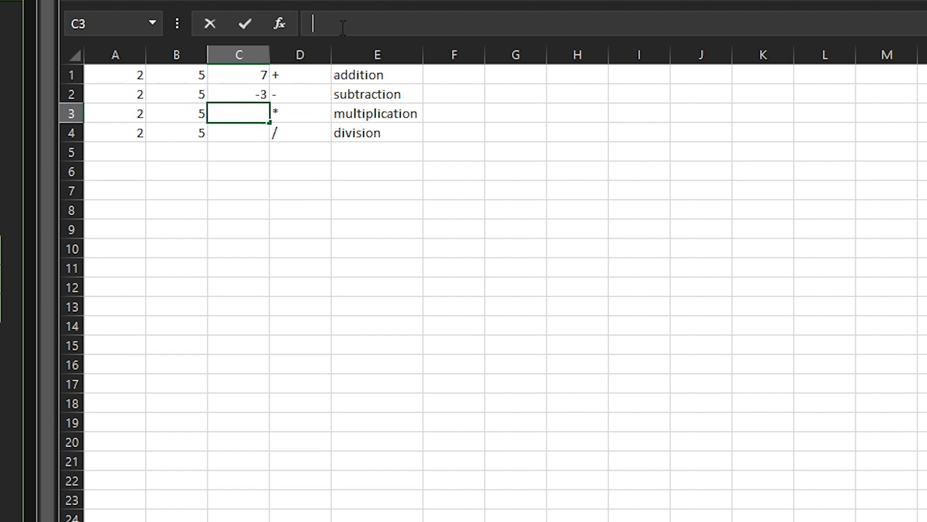
text(=)
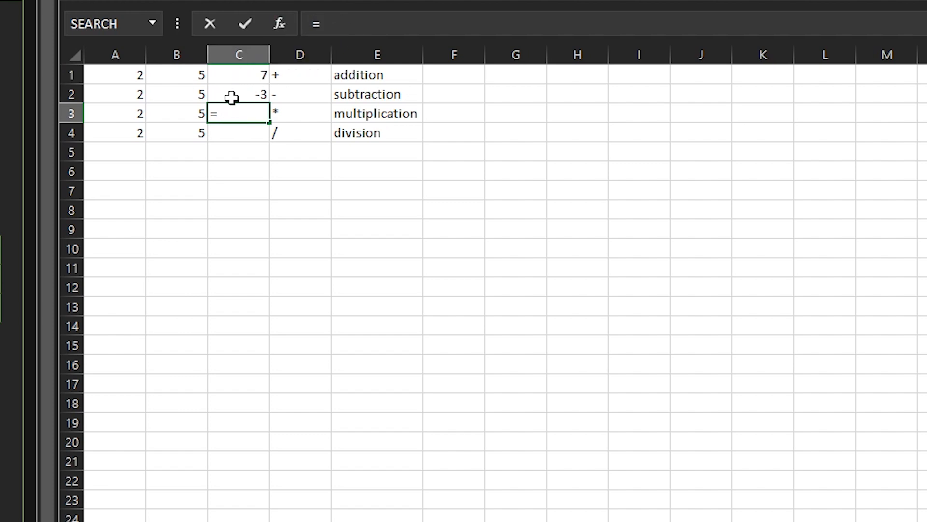
click(128, 114)
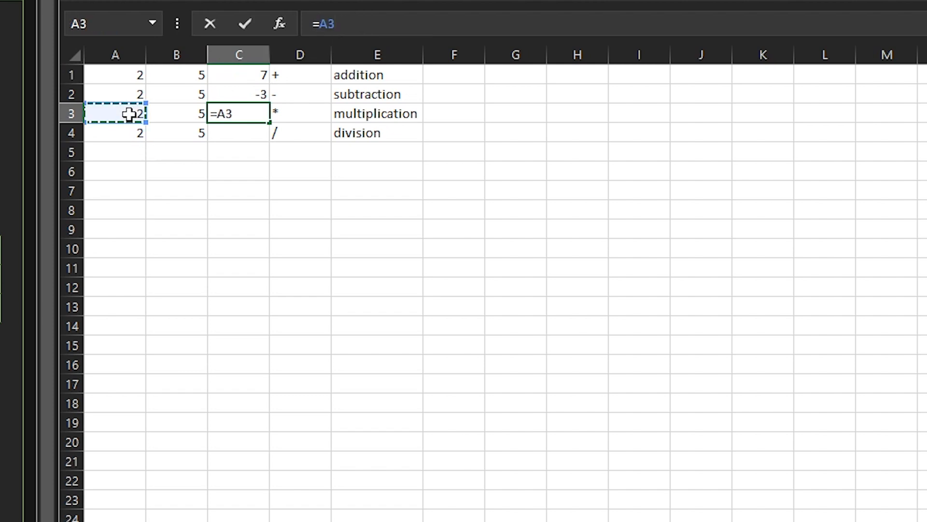
text(*)
click(195, 113)
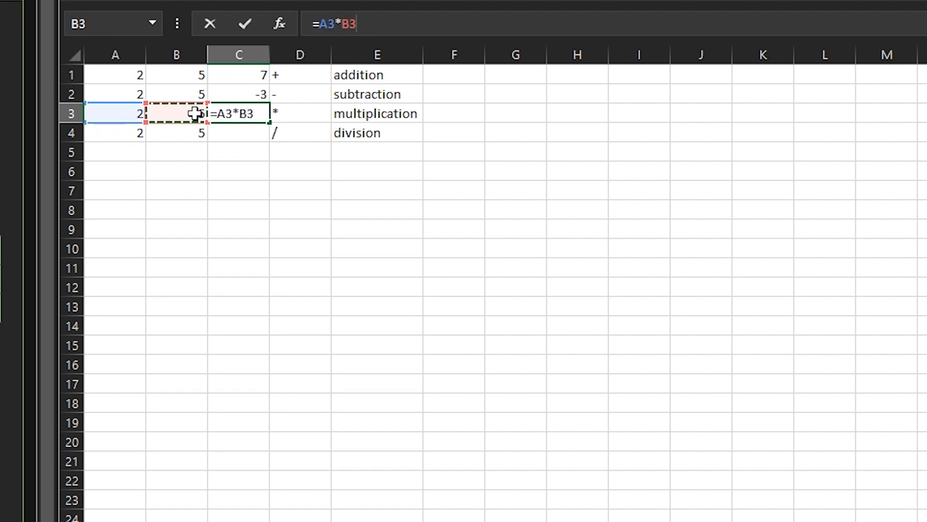
key(Return)
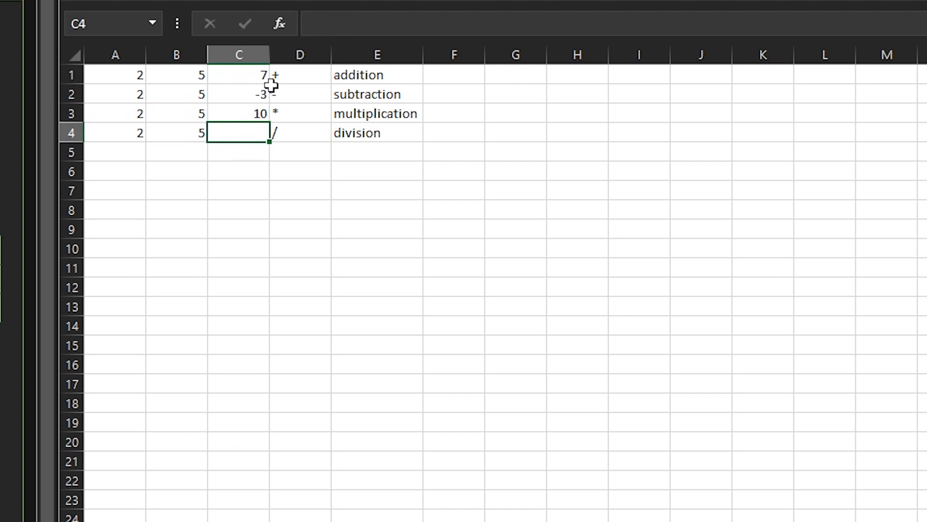
Enter the formula =A4/B4 in cell C4, in the division row
click(328, 28)
click(127, 132)
text(/)
click(196, 129)
key(Return)
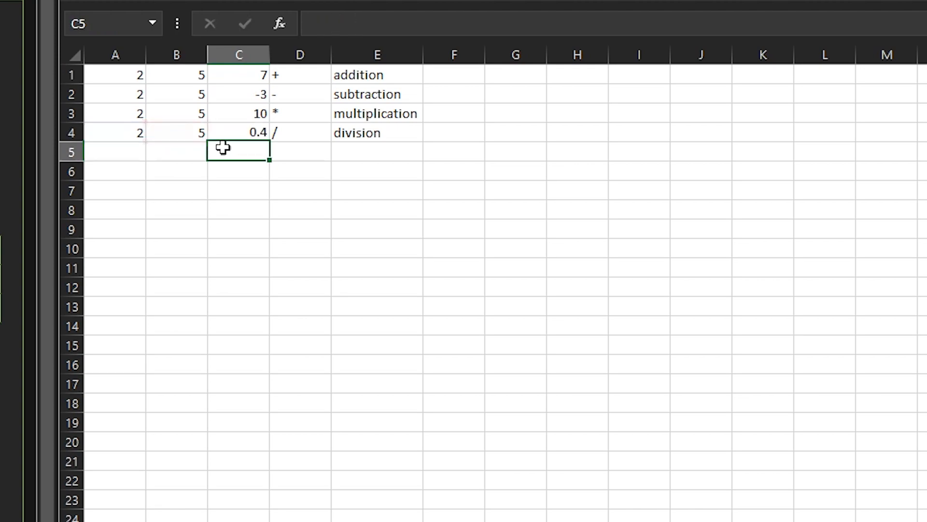
click(290, 130)
mouse_move(248, 79)
mouse_down()
mouse_move(240, 116)
mouse_move(252, 130)
mouse_move(236, 76)
mouse_up()
click(248, 150)
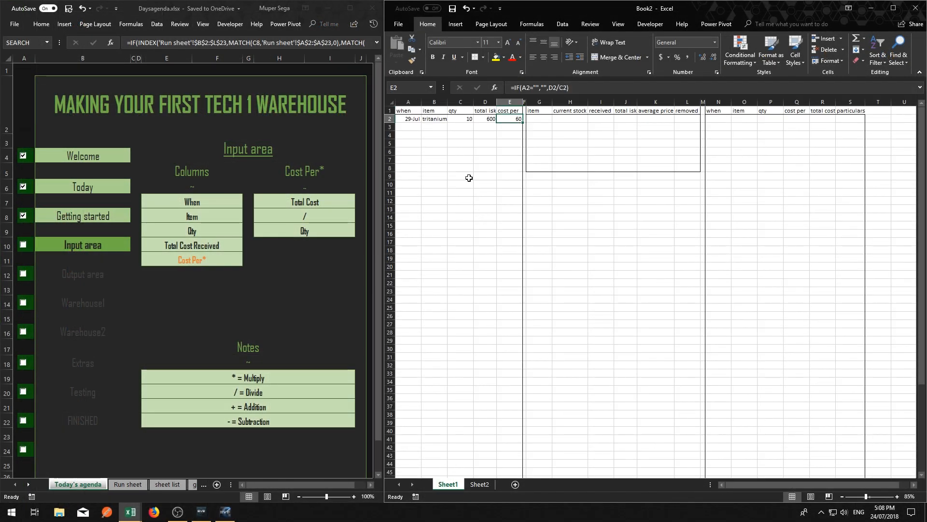
Return to the warehouse layout on Sheet1 and rename that sheet Warhouse
click(469, 178)
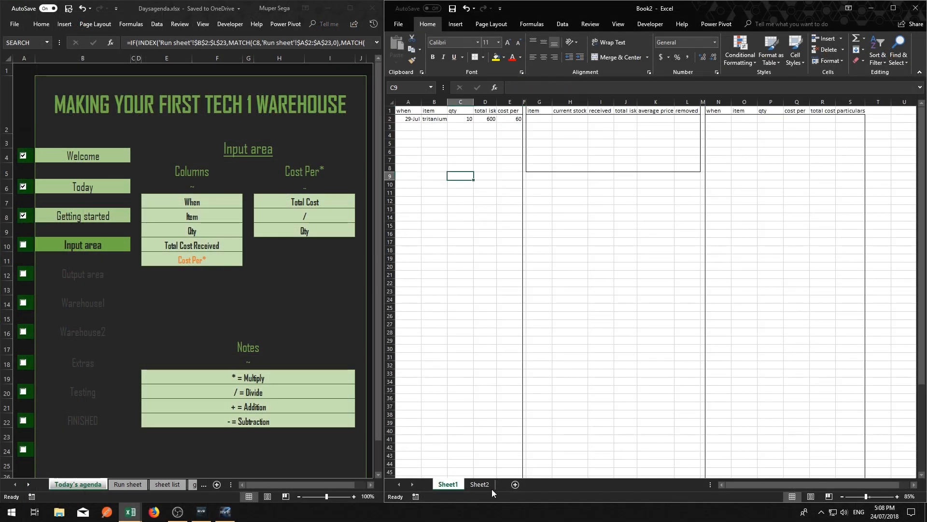
double_click(449, 484)
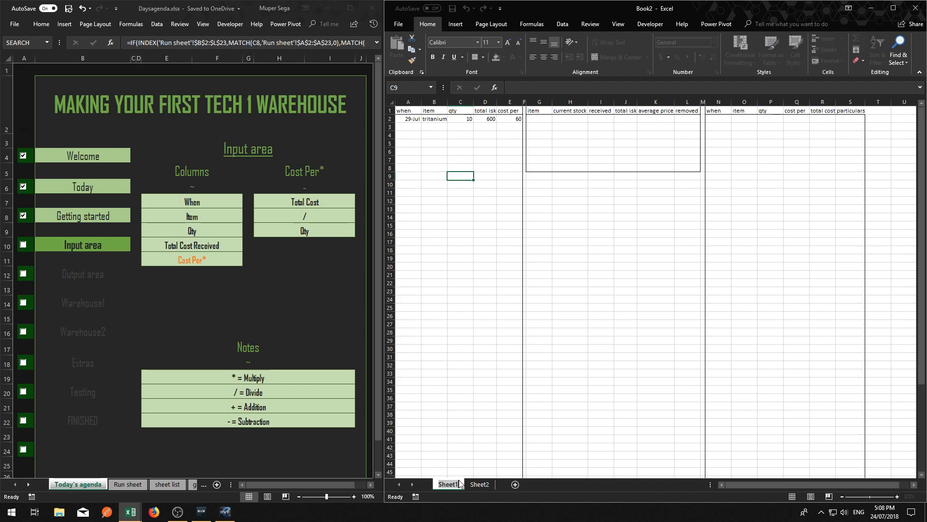
text(Warhouse)
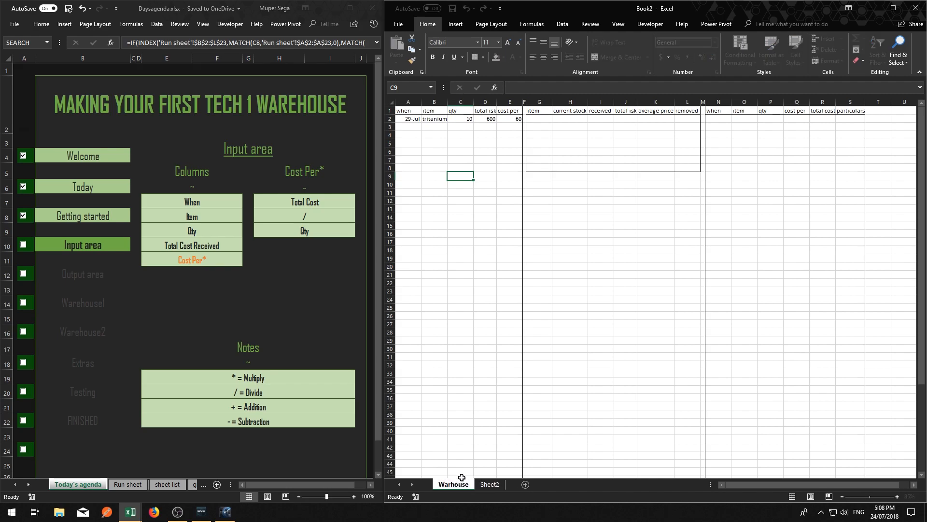
key(Return)
click(484, 423)
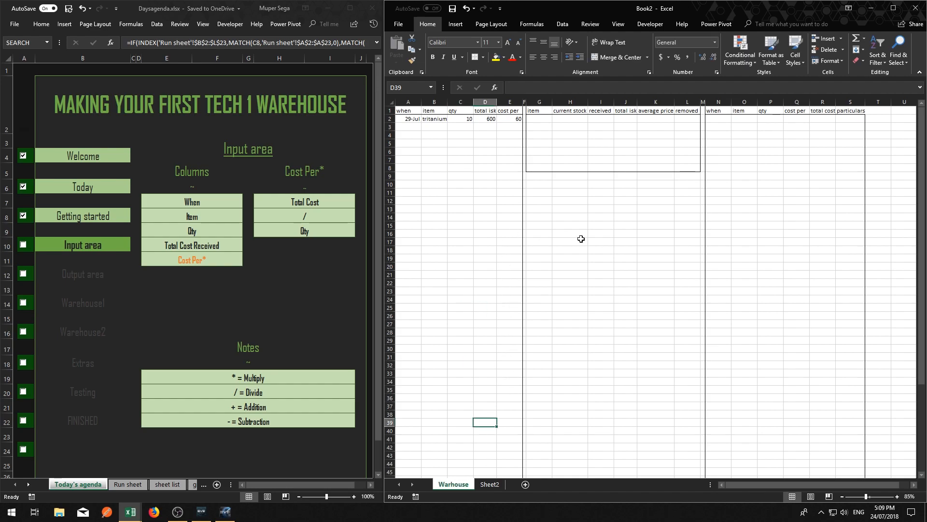
Mark the Input area item as done in the agenda workbook
click(541, 121)
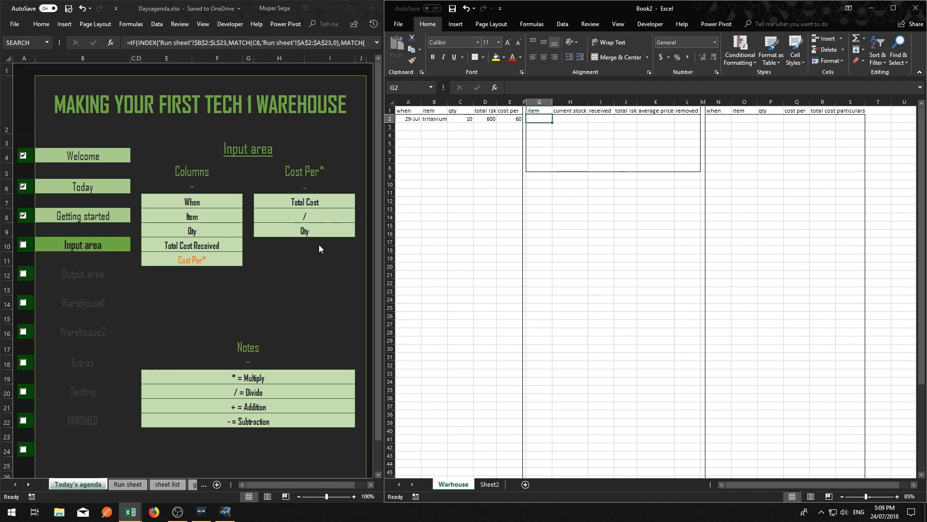
click(23, 244)
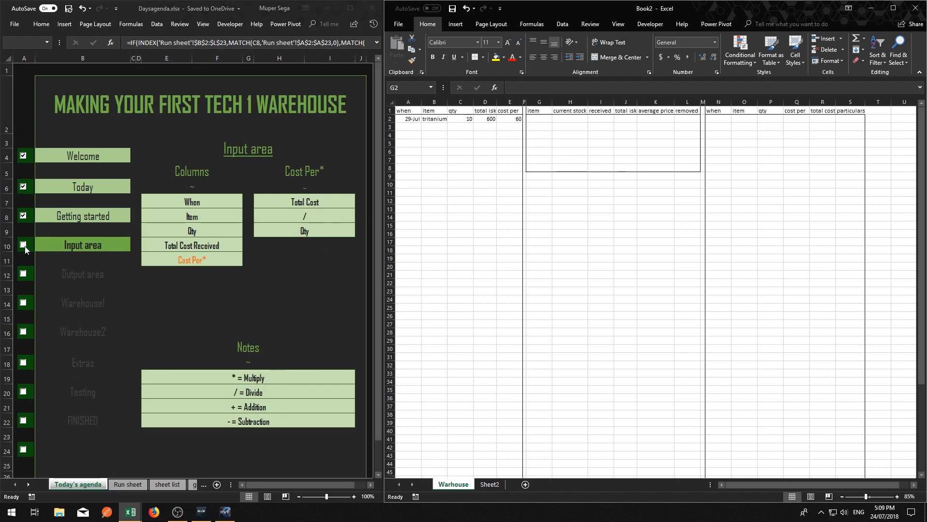
click(23, 244)
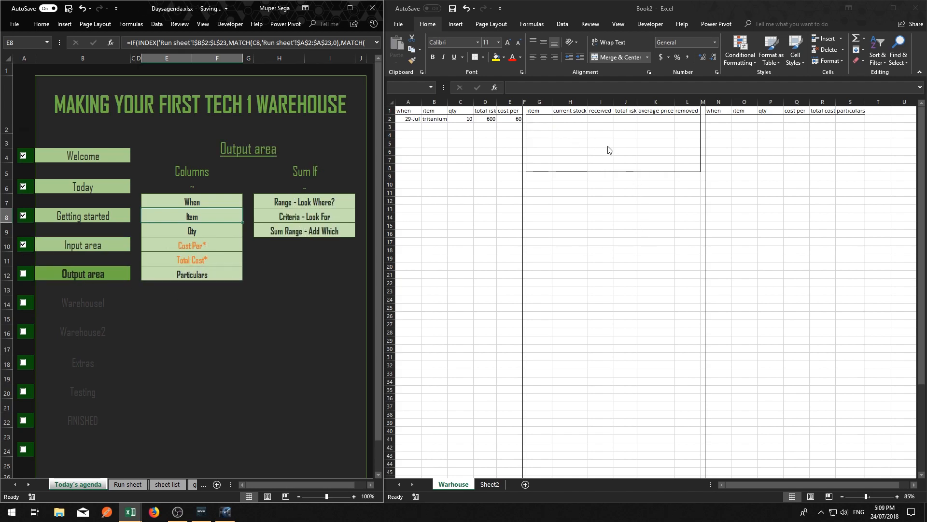
click(716, 123)
click(719, 117)
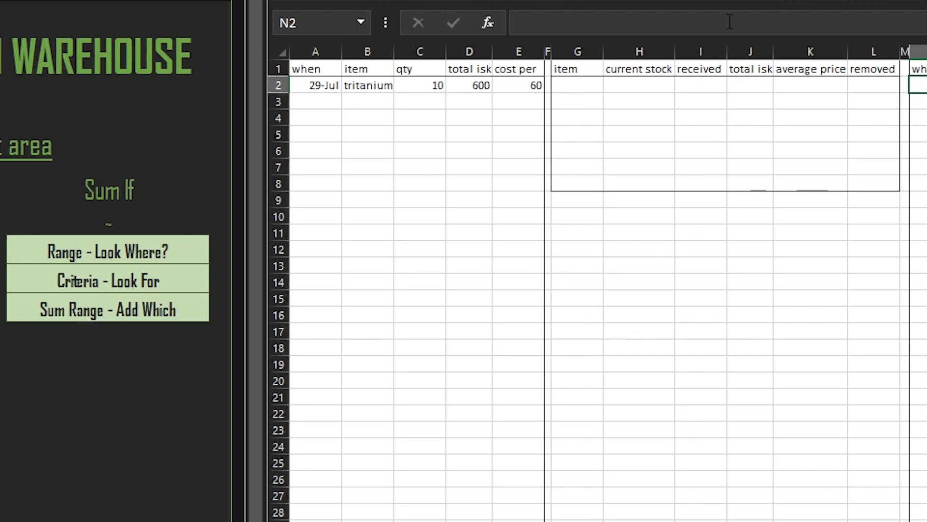
click(697, 26)
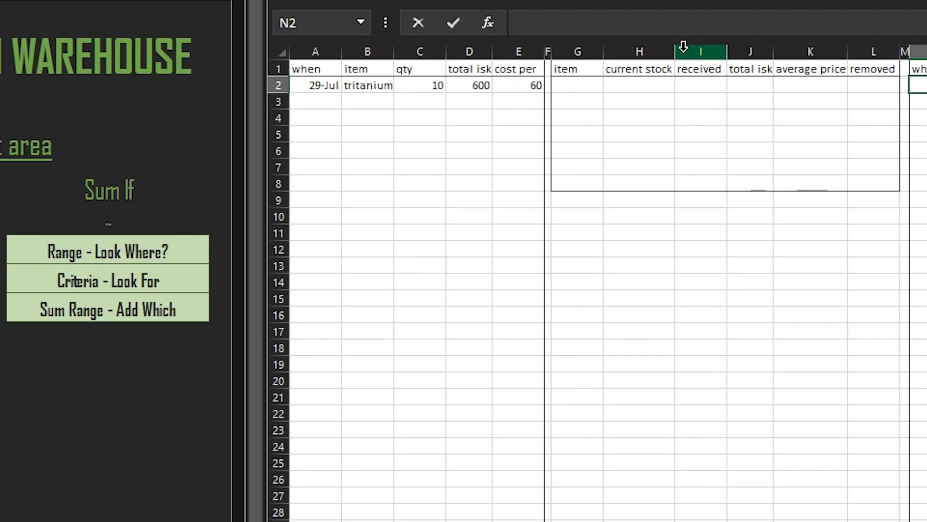
text(=)
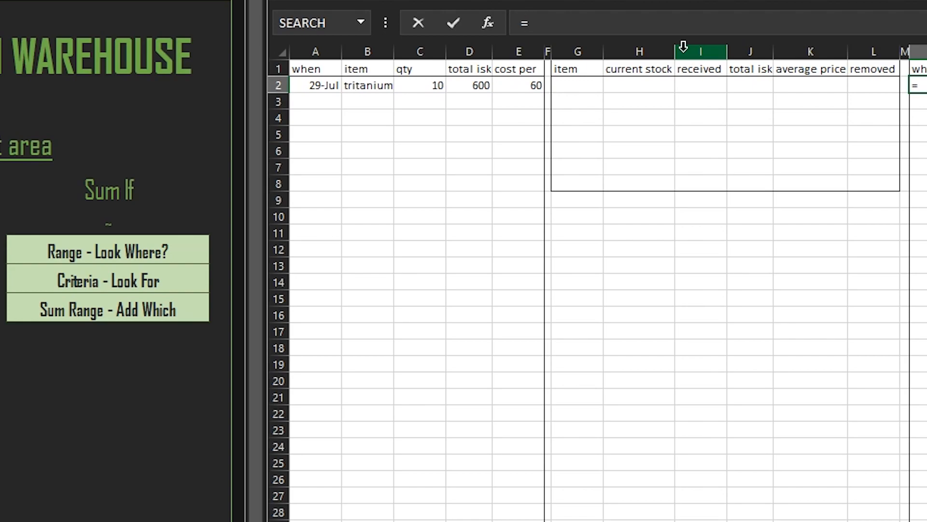
text(sumif)
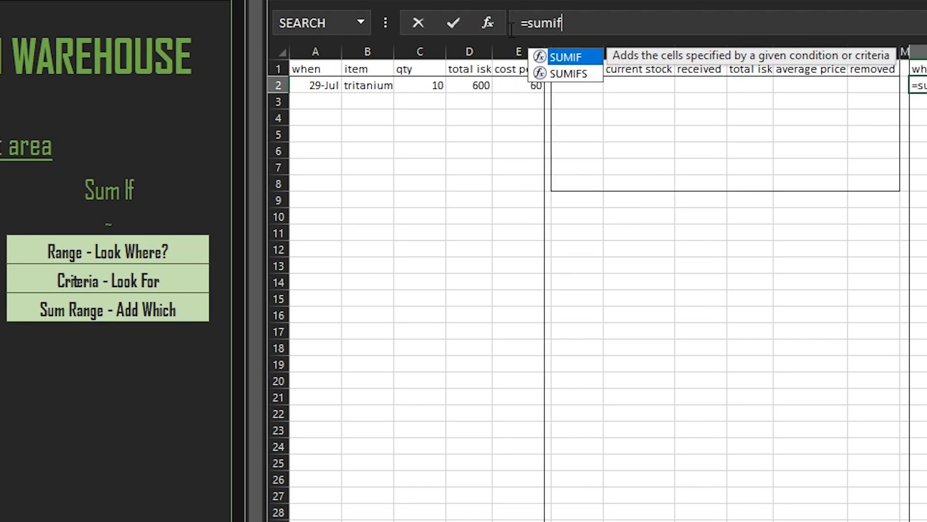
key(Tab)
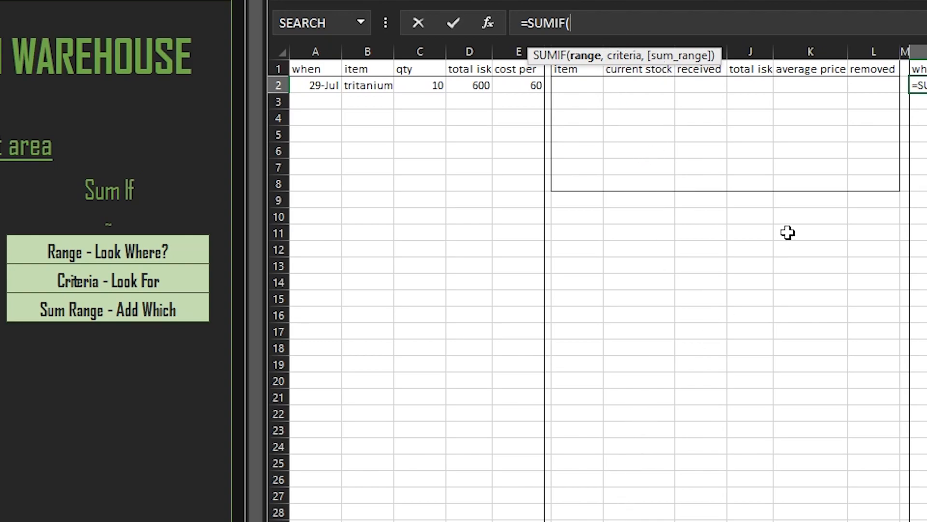
key(Escape)
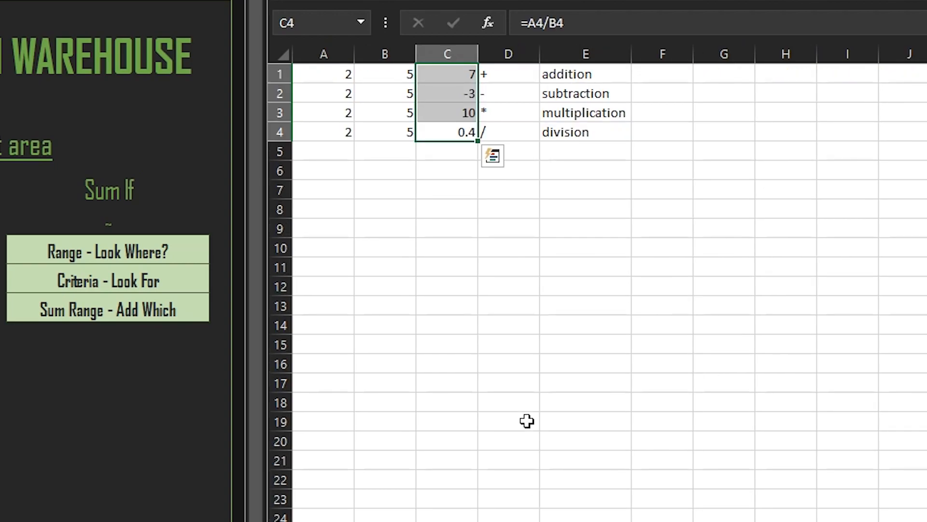
List bread, butter, flour and water in cells A11 to A14 of the practice sheet, Sheet2
click(451, 249)
click(327, 276)
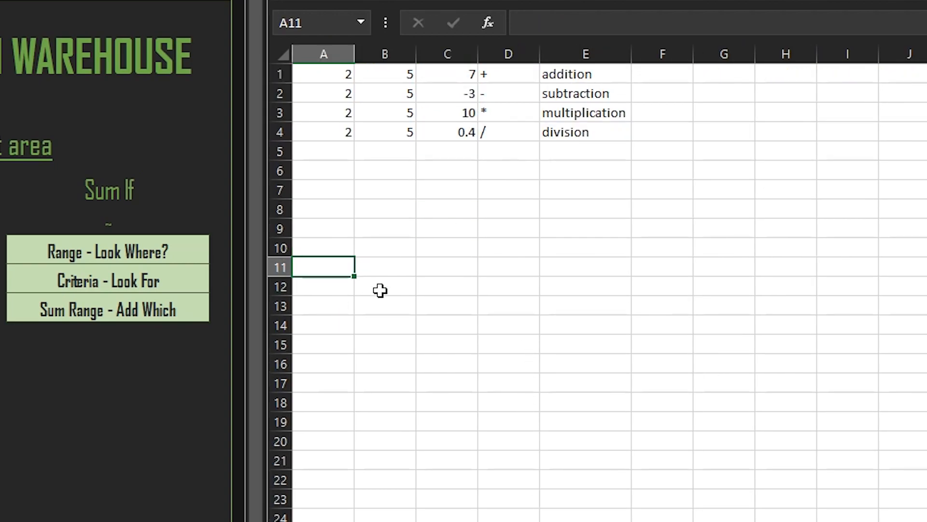
text(bread)
key(Return)
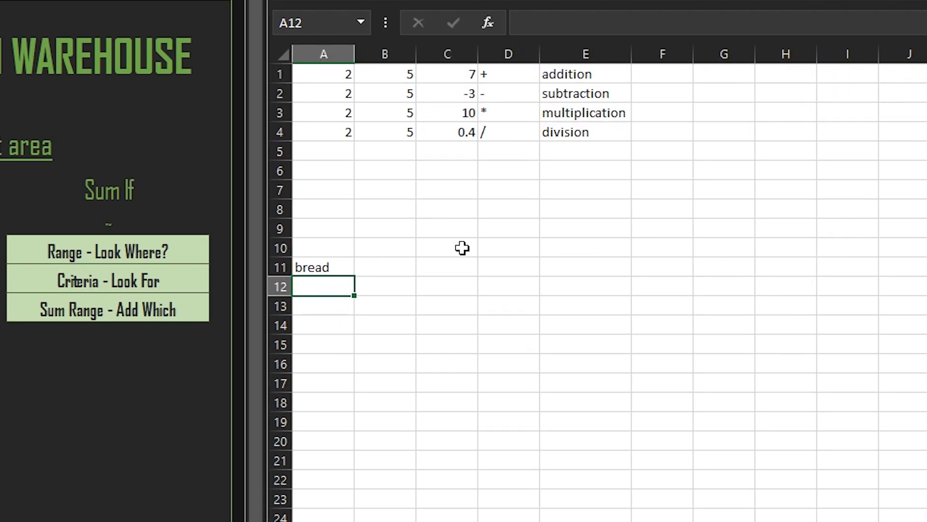
text(butter)
key(Return)
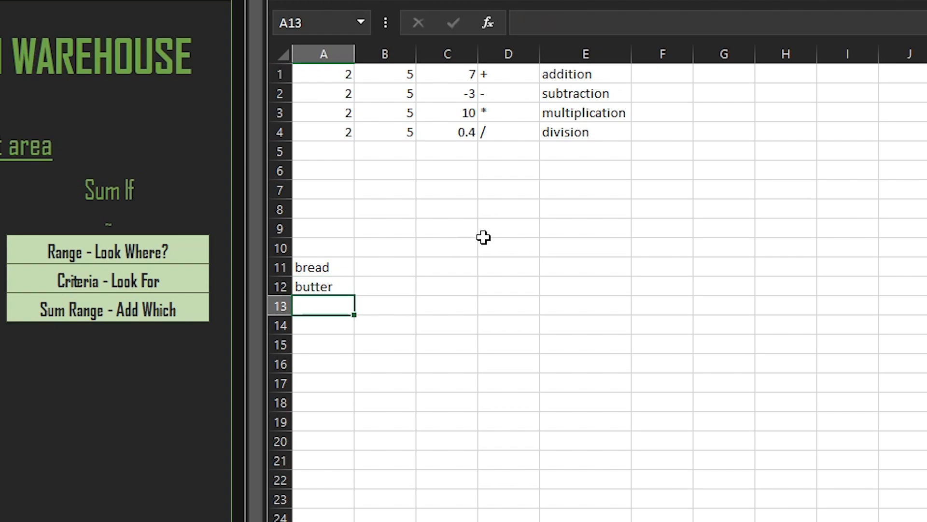
text(flour)
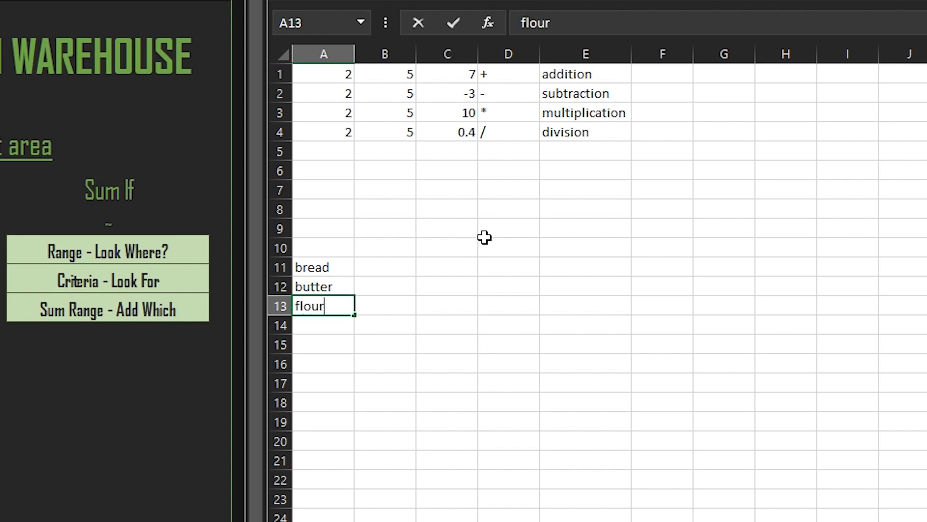
key(Return)
text(warter)
key(Return)
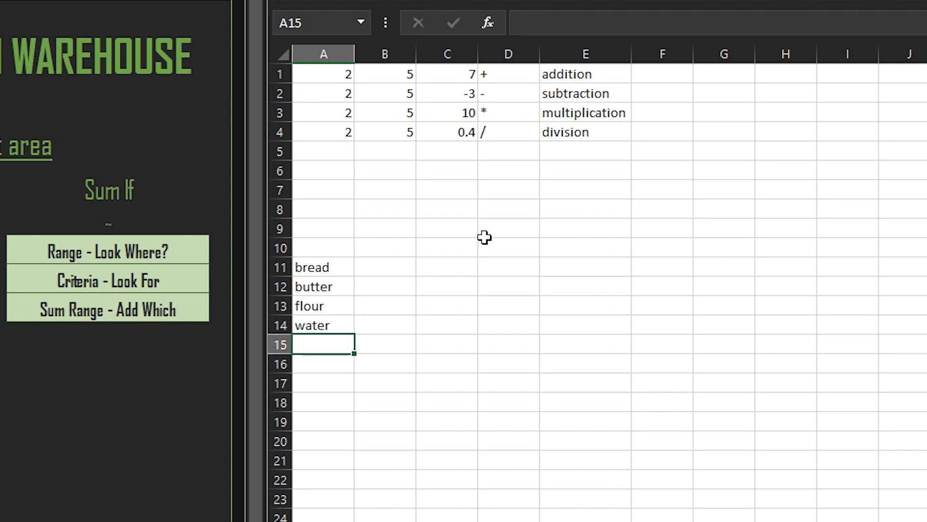
Enter the prices 2, 0.5, 0.15 and 1 for bread, butter, flour and water in cells B11 to B14
key(Up)
key(Up)
key(Up)
key(Up)
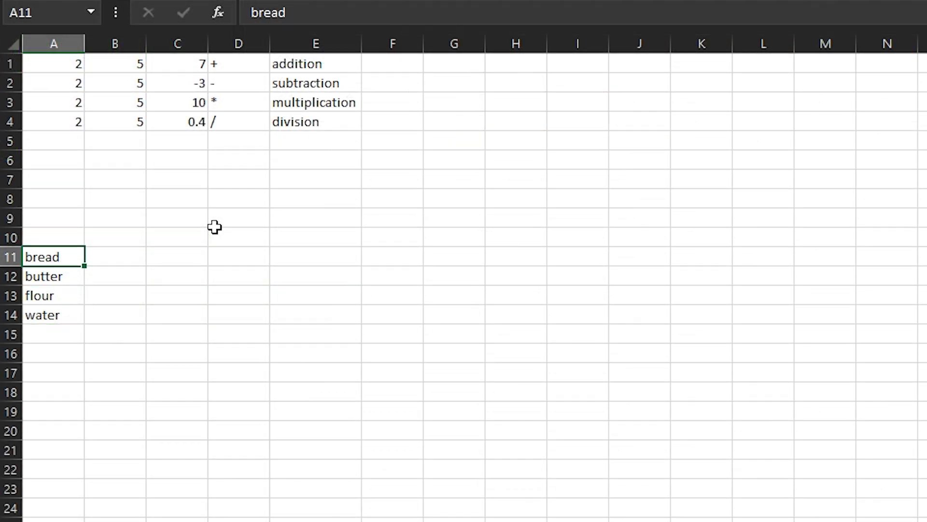
key(Right)
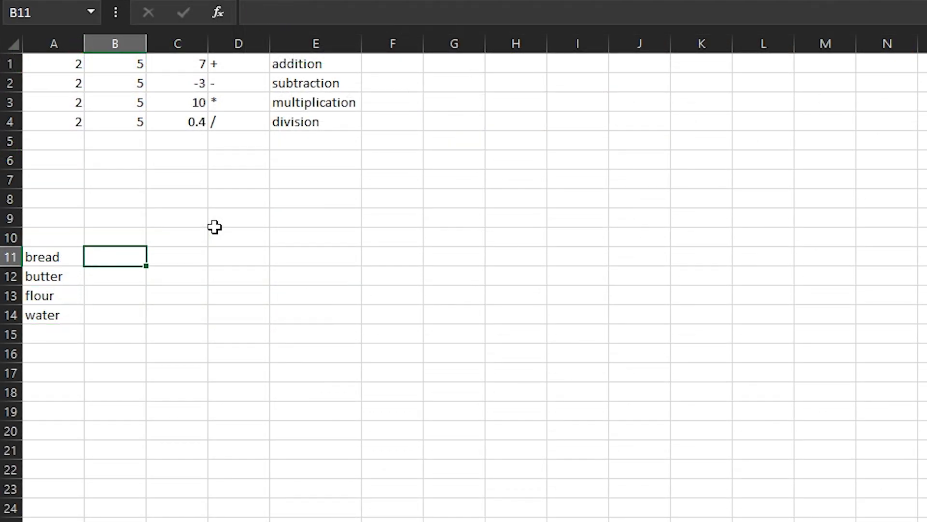
text(2)
key(Return)
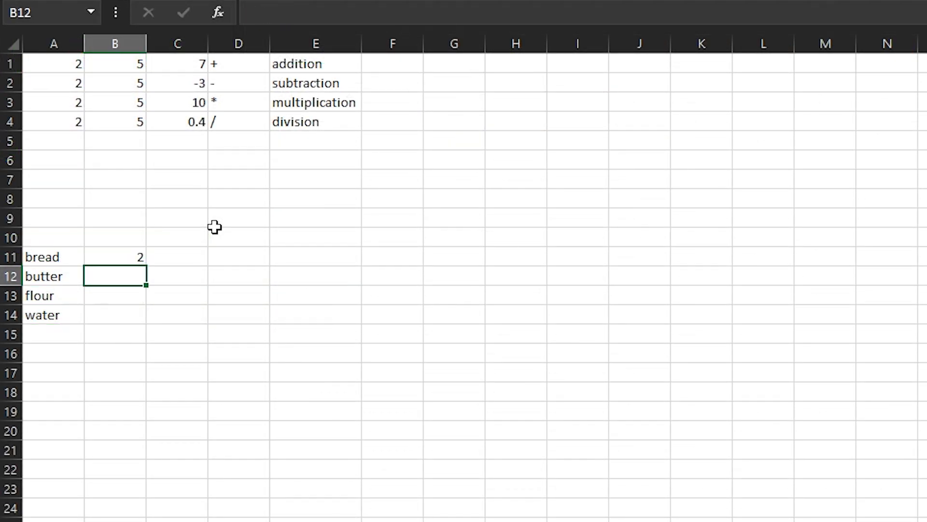
text(.5)
key(Return)
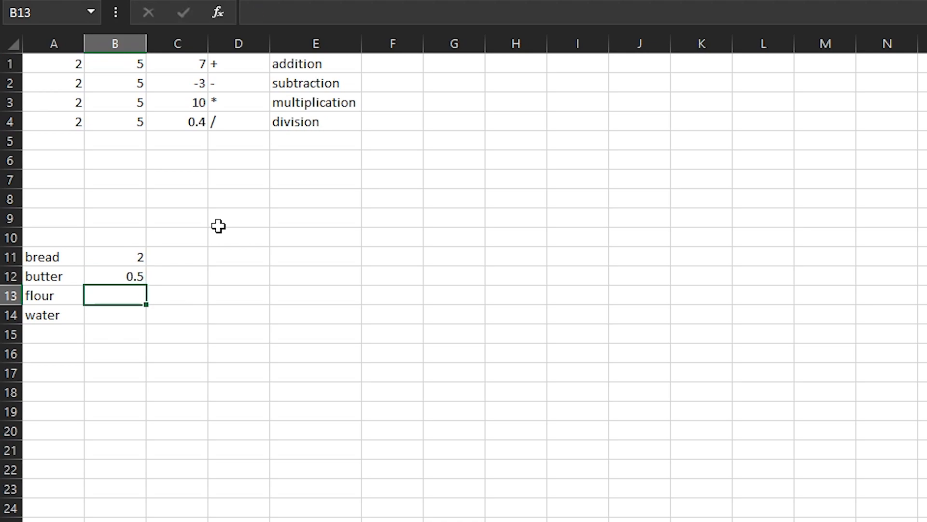
text(.15)
key(Return)
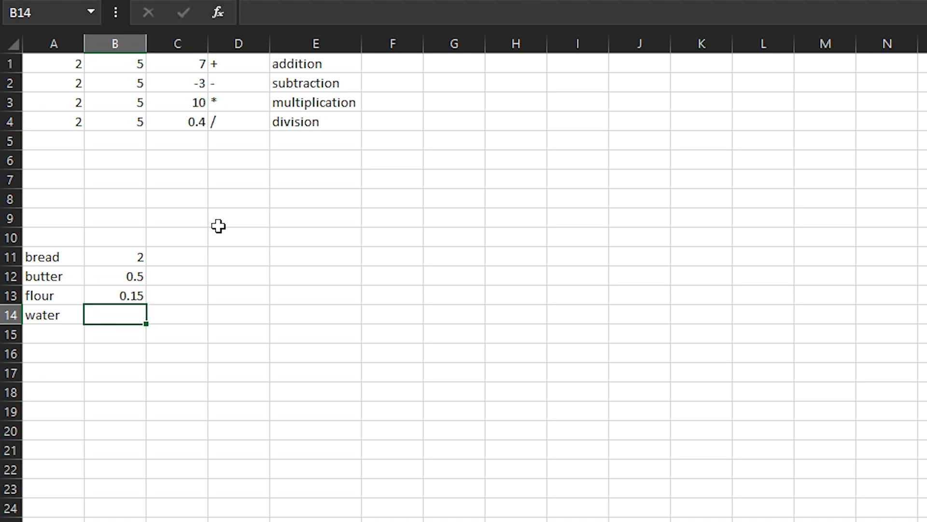
text(1)
key(Return)
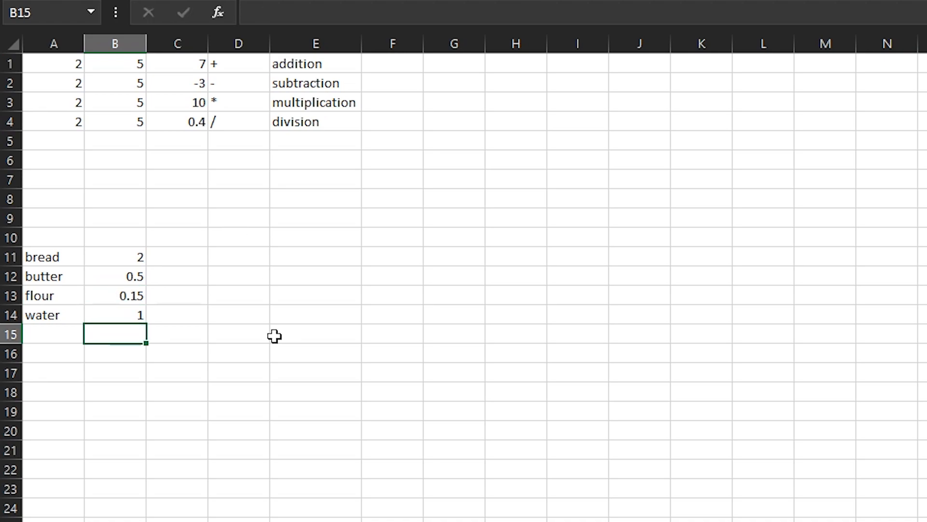
Put an outside border around cell D11 to mark it as the lookup cell
click(260, 256)
click(288, 262)
click(257, 255)
click(304, 256)
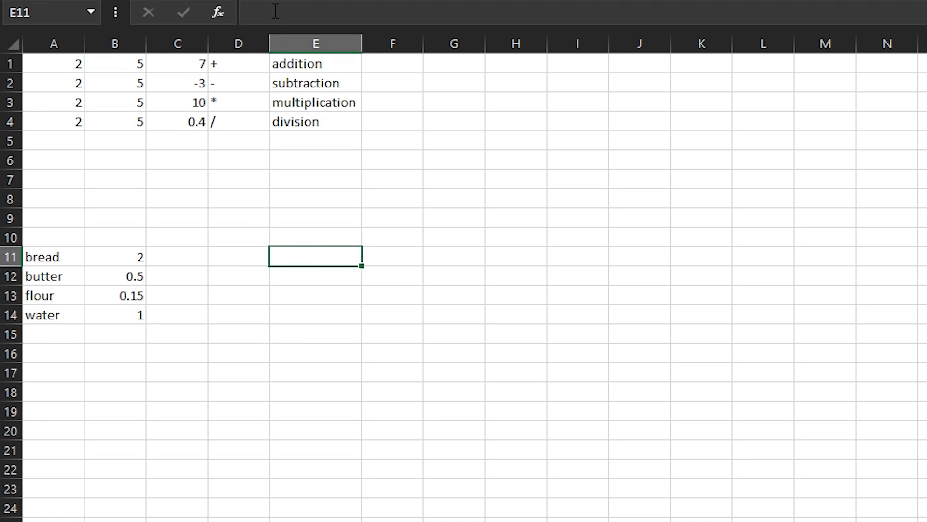
click(386, 257)
click(329, 258)
click(254, 259)
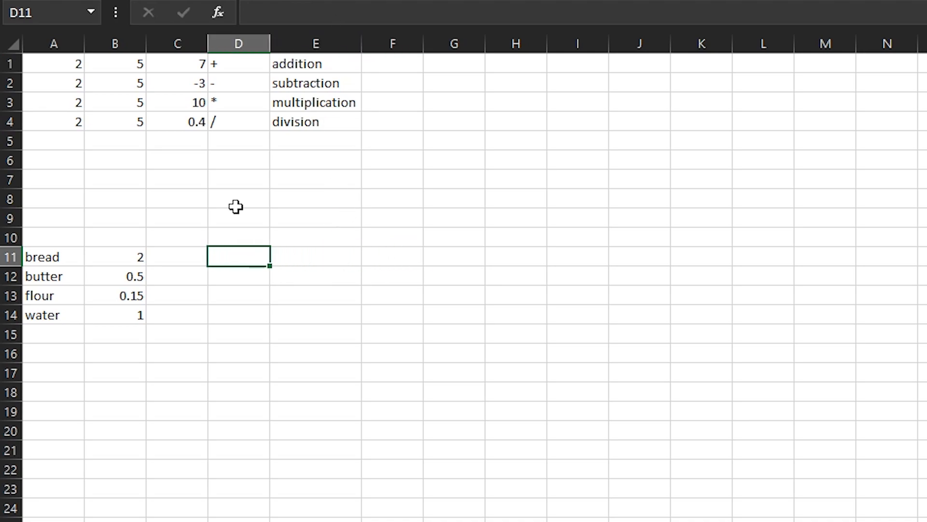
click(319, 316)
click(249, 254)
click(117, 374)
Put an outside border around the item list A11:B14 and format the prices in B11:B14 as dollar amounts
drag(55, 261, 116, 316)
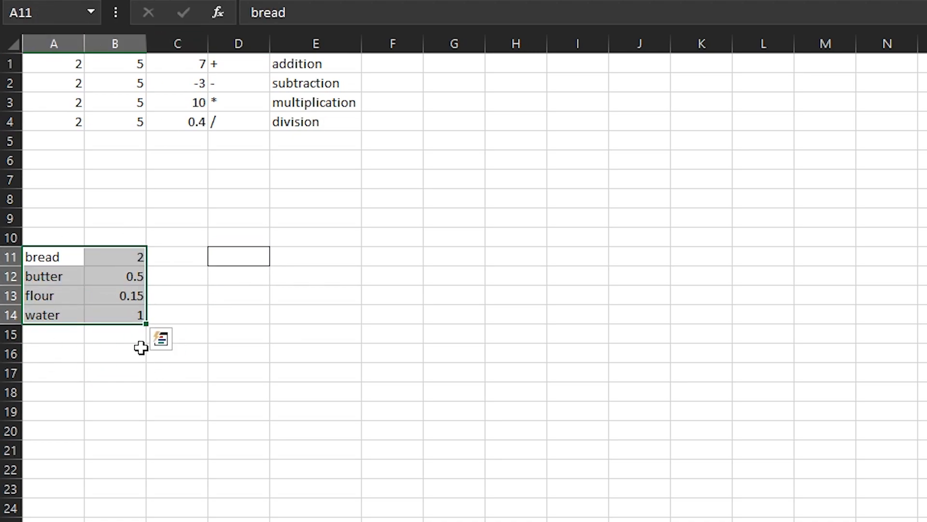
click(116, 297)
click(266, 333)
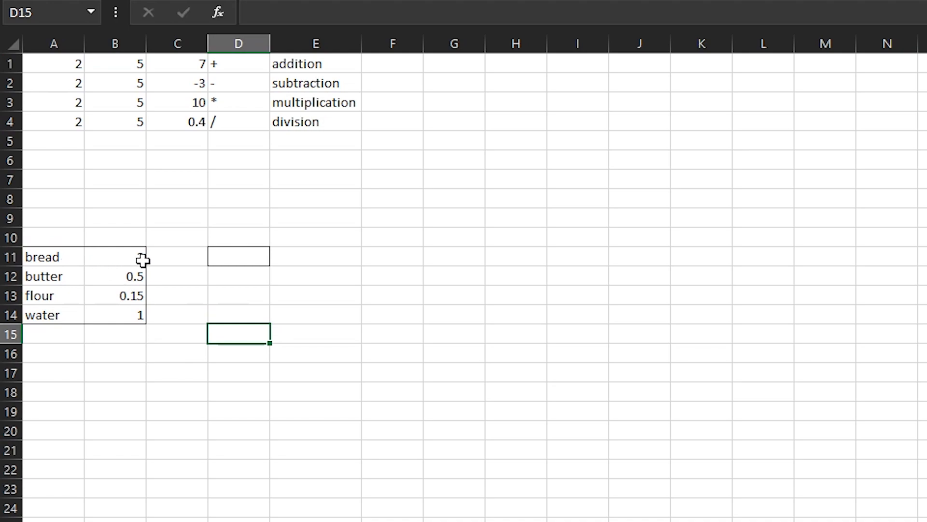
drag(118, 263, 125, 320)
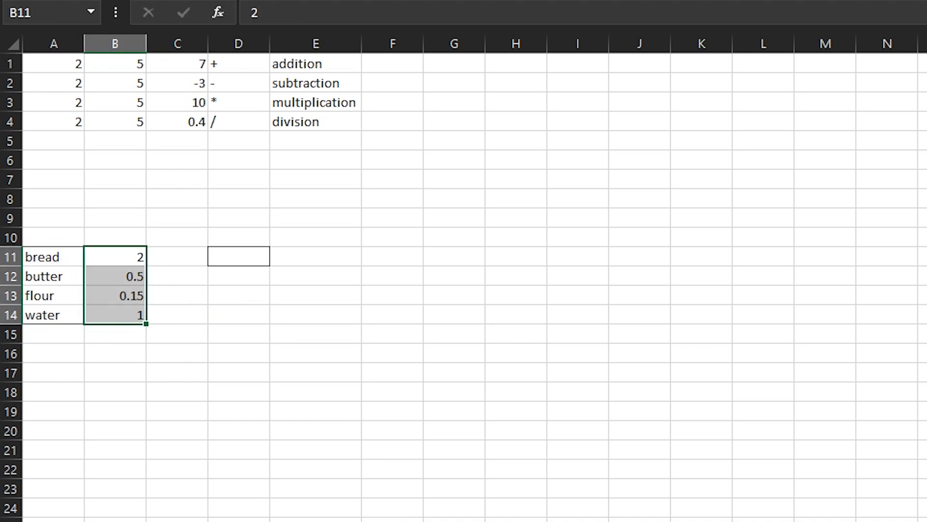
click(460, 427)
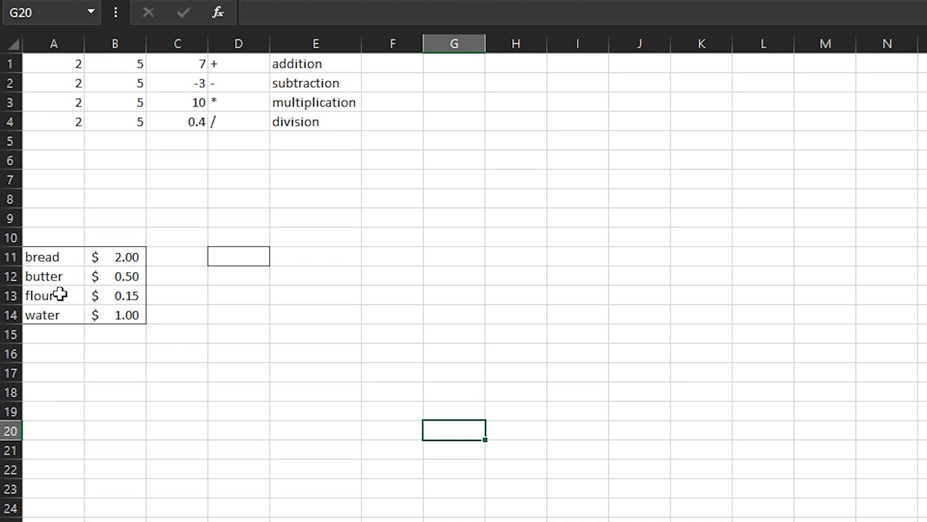
Enter bread as the lookup item in the bordered cell D11
click(216, 338)
click(223, 255)
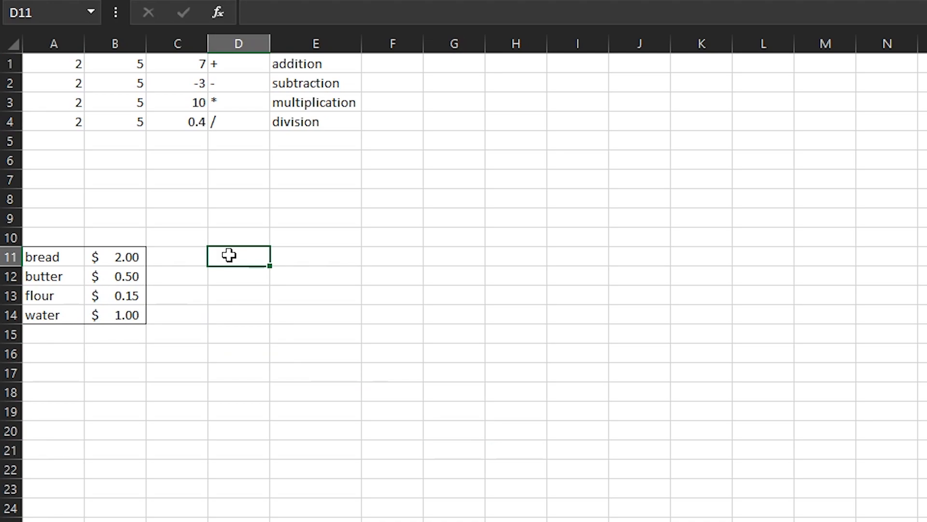
text(bread)
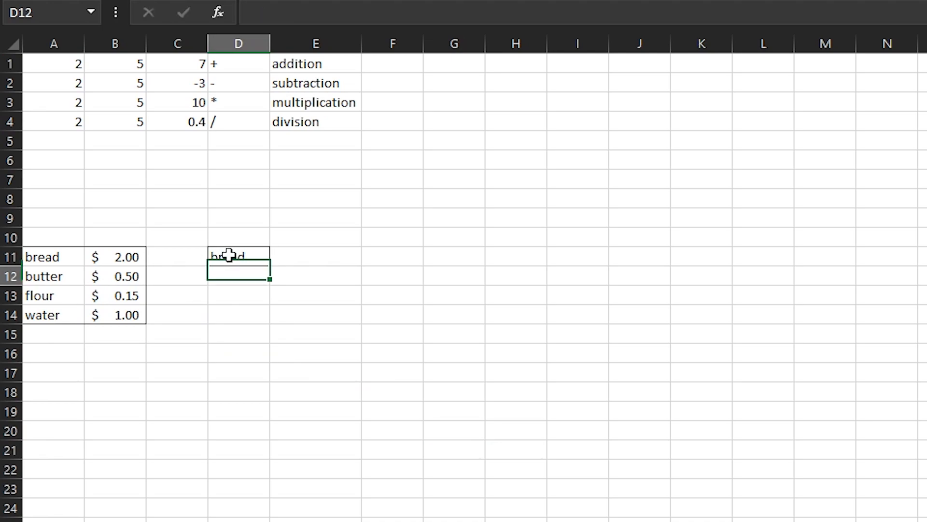
key(Tab)
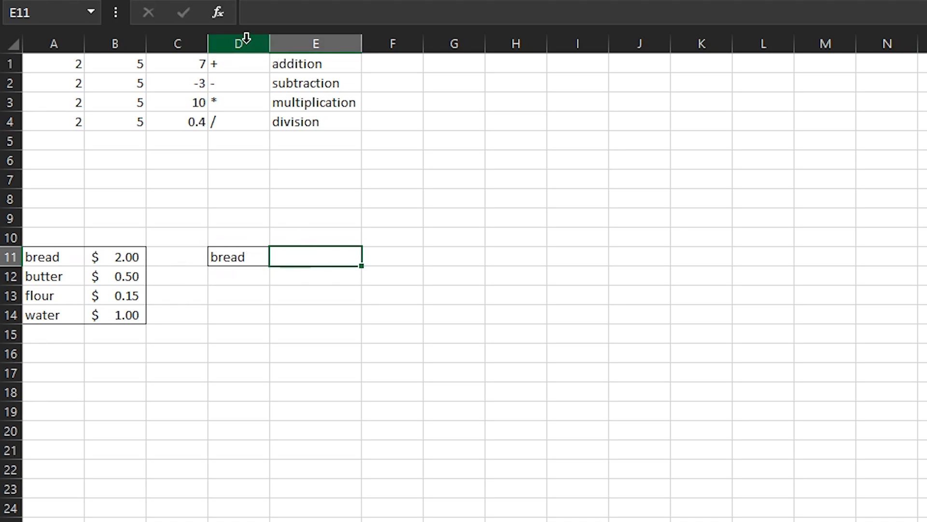
Enter the formula =SUMIF(A11:A14,D11,B11:B14) in cell E11, beside the lookup item
click(270, 15)
text(=sumif)
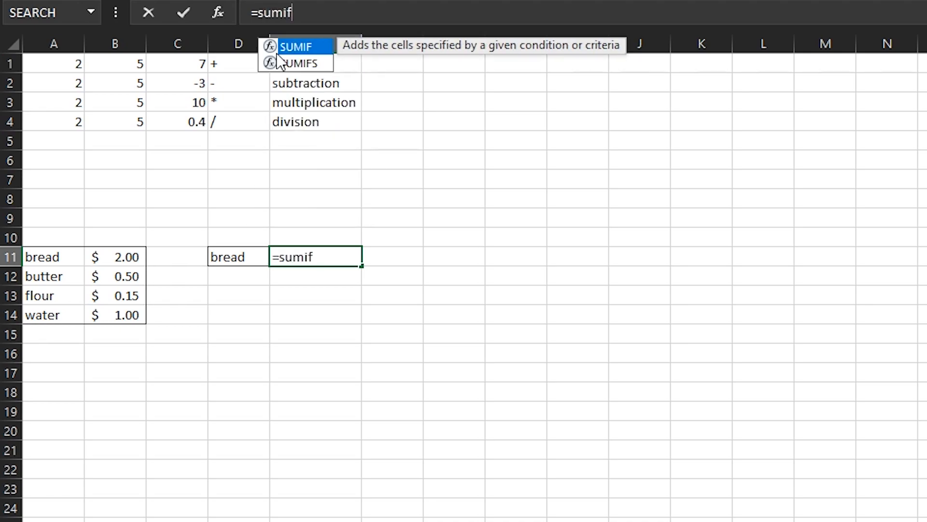
key(Tab)
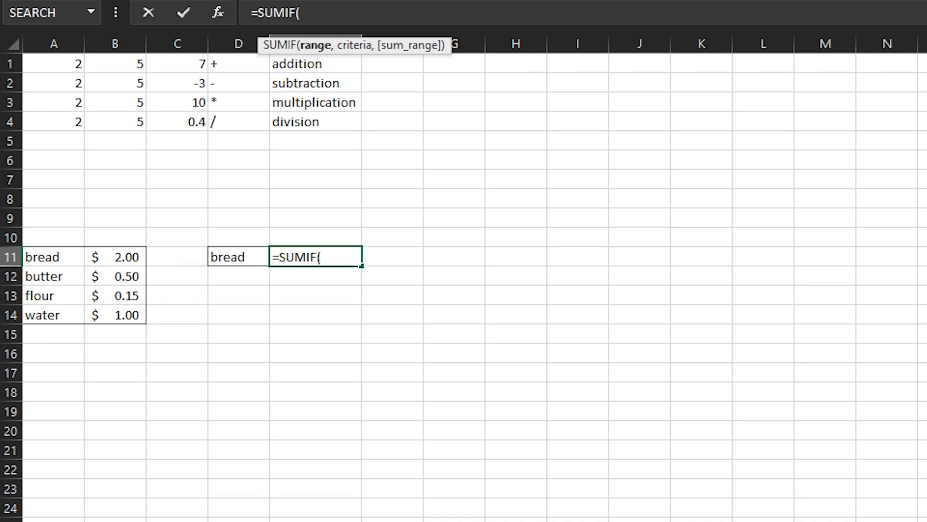
drag(41, 257, 43, 296)
drag(44, 314, 46, 314)
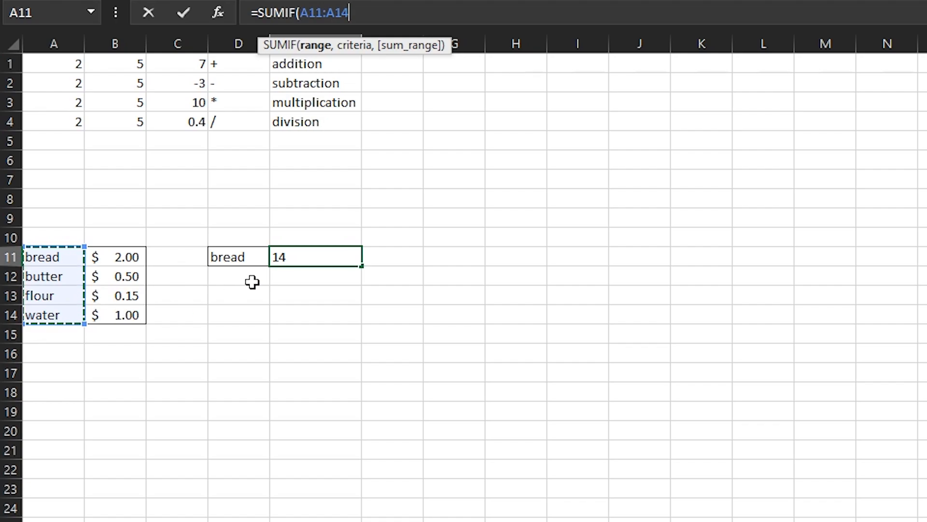
text(,)
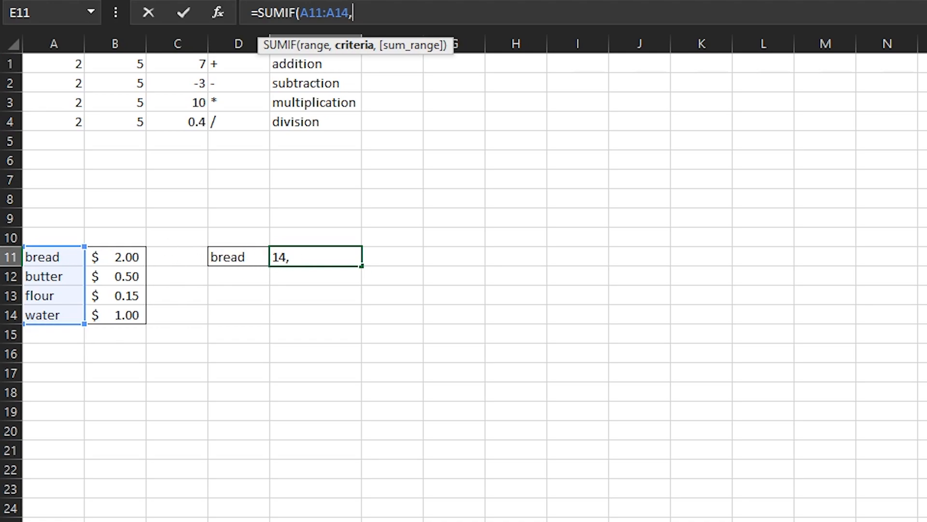
click(227, 257)
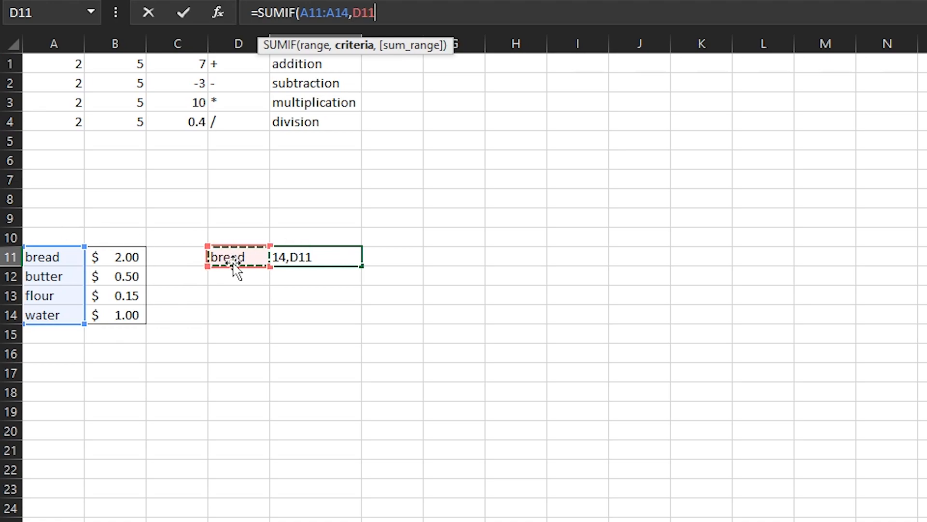
text(,)
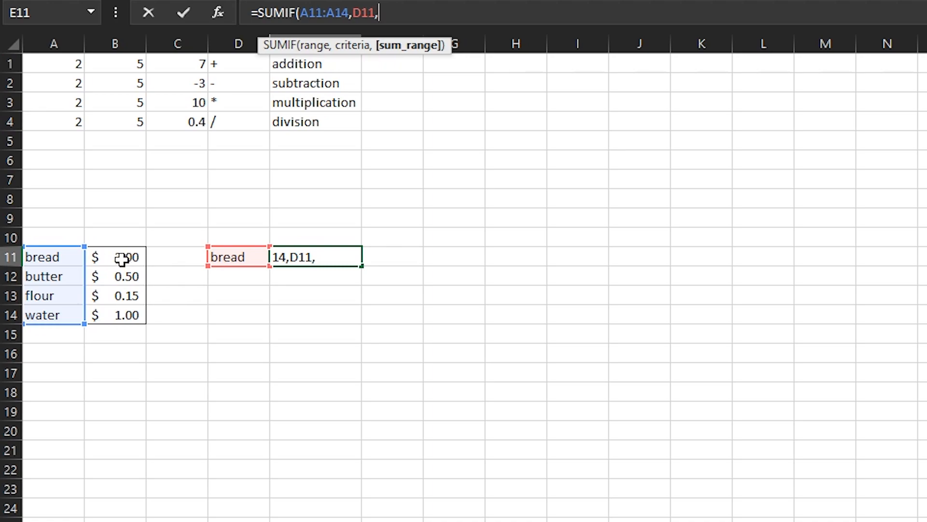
drag(121, 257, 142, 317)
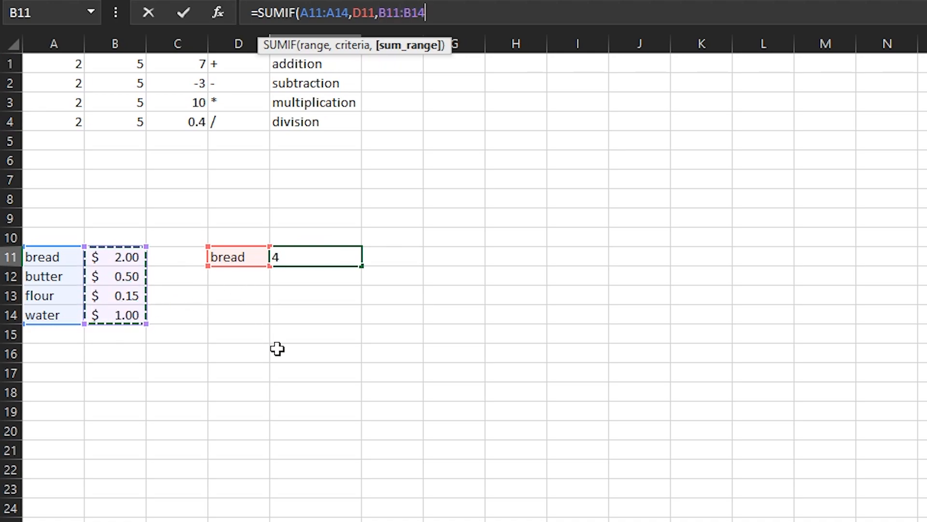
key(Return)
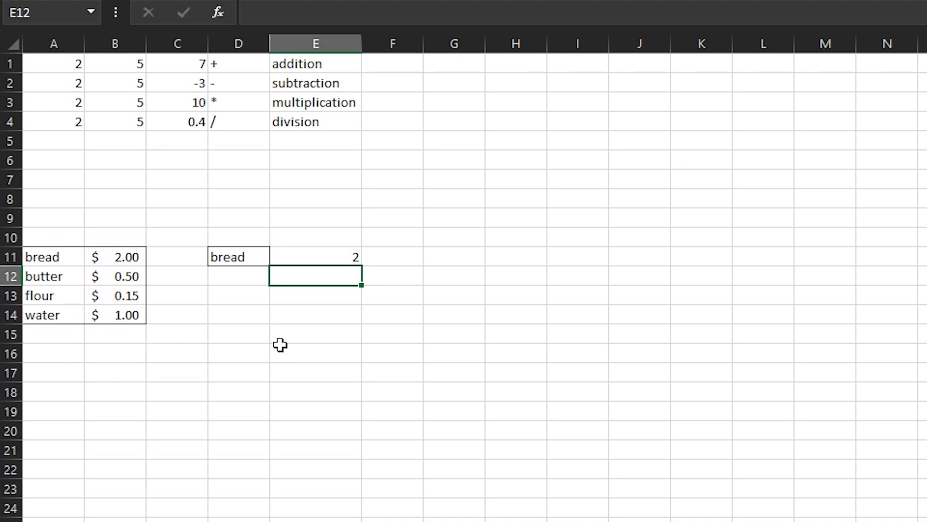
Format the SUMIF result in cell E11 as a dollar amount with two decimals
click(312, 251)
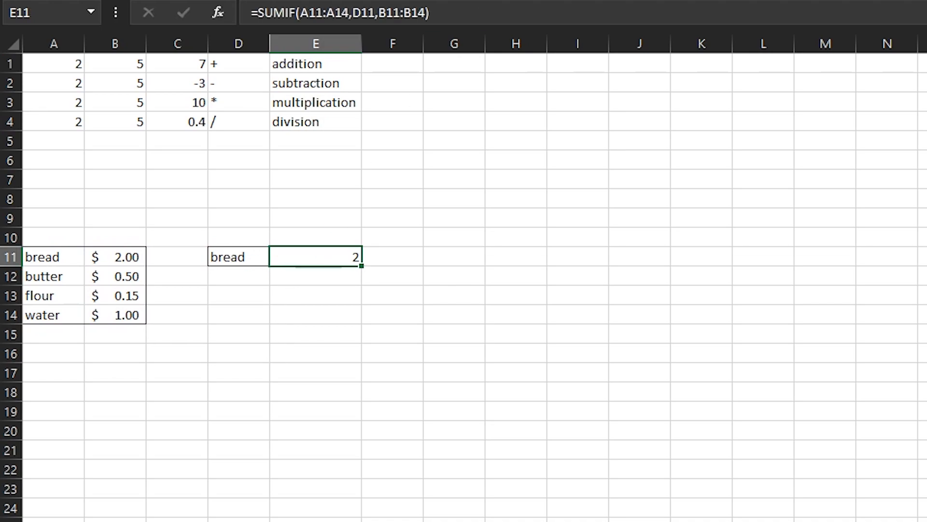
click(452, 354)
click(317, 259)
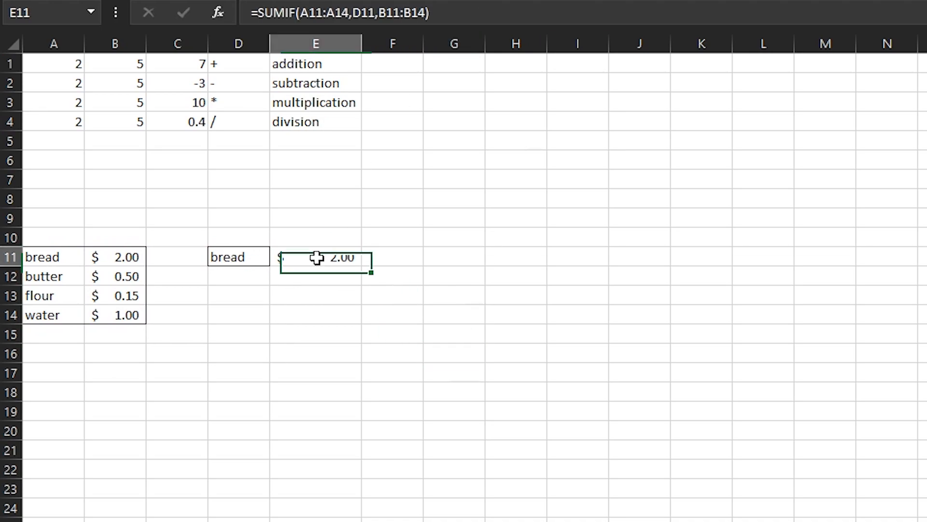
Test the SUMIF lookup by changing the item in D11 to butter, then flour, and finally water
click(236, 260)
text(butter)
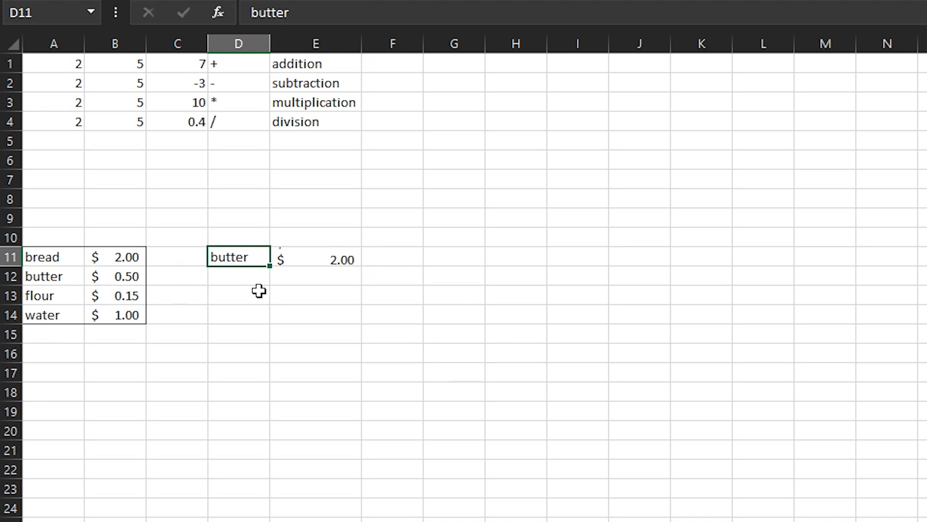
key(Return)
key(Up)
text(flour)
key(Return)
key(Up)
text(water)
key(Return)
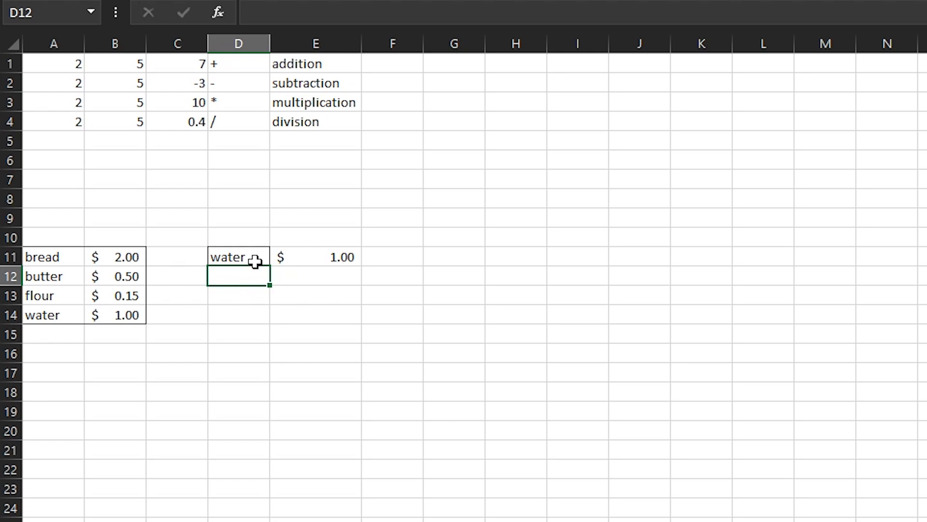
Extend the SUMIF formula in E11 to cover the lookup range A11:A21 and the sum range B11:B21
click(342, 257)
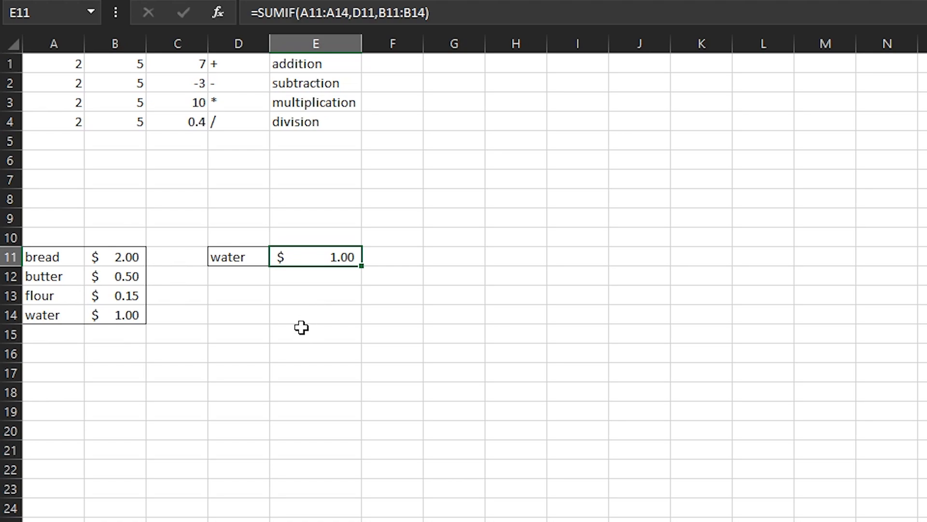
click(312, 310)
click(309, 255)
click(309, 6)
drag(304, 8, 344, 10)
drag(57, 257, 50, 456)
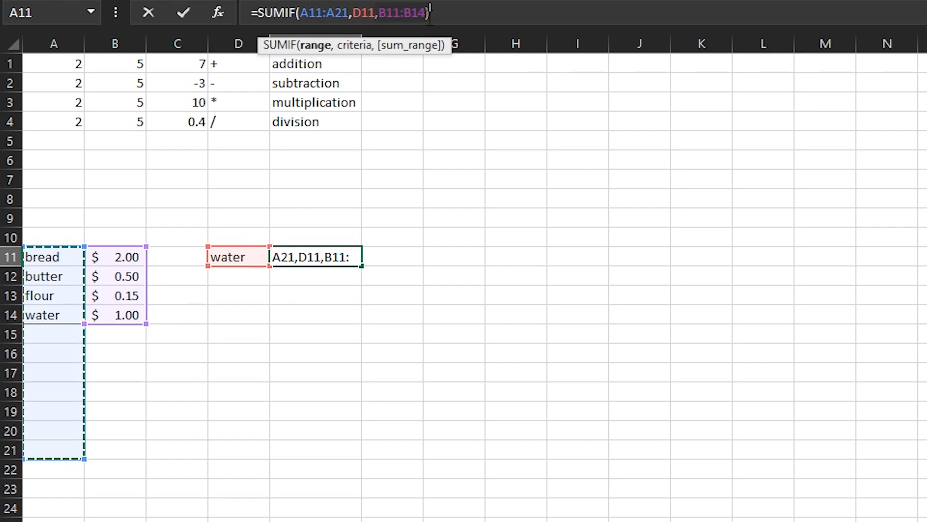
drag(124, 261, 109, 449)
key(Return)
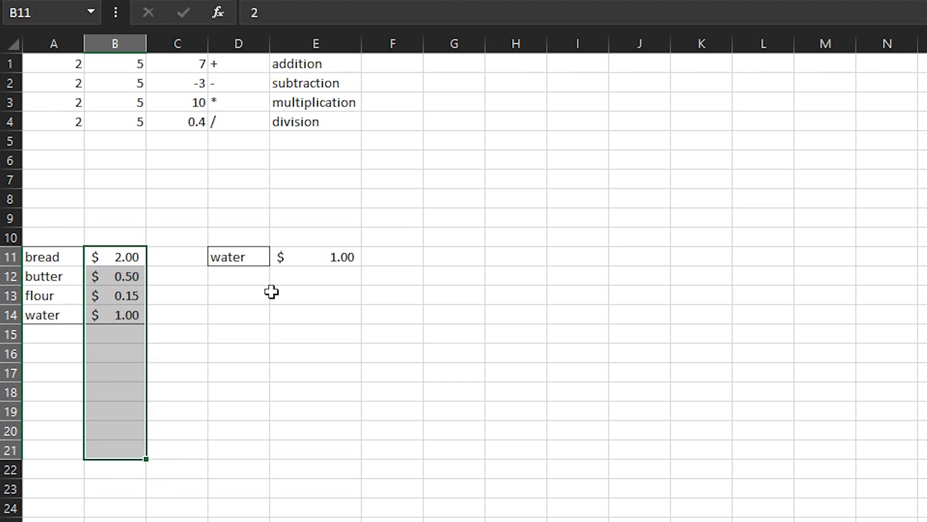
click(311, 263)
click(413, 12)
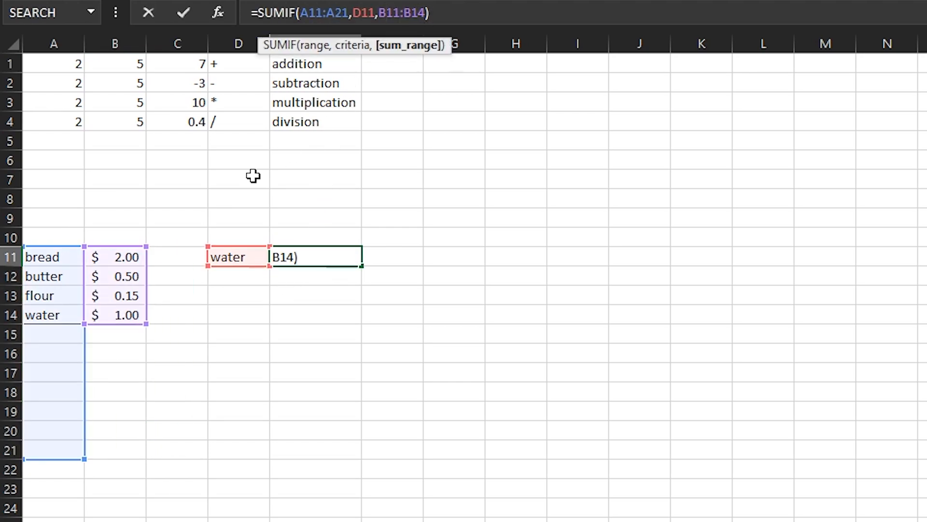
drag(147, 324, 122, 462)
key(Return)
Add bread, flour, flour and water to the item list in cells A15 to A18
key(Left)
key(Left)
key(Left)
key(Left)
key(Down)
key(Down)
key(Down)
text(brea)
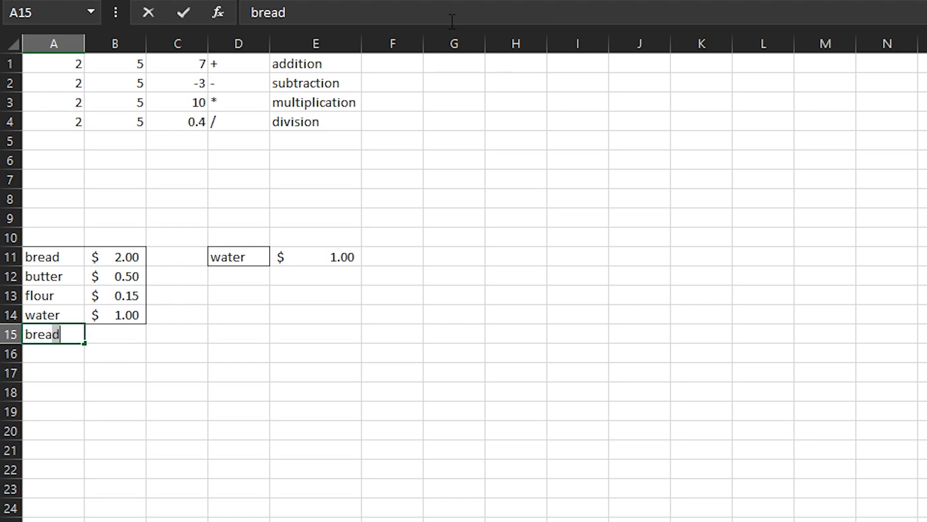
key(Return)
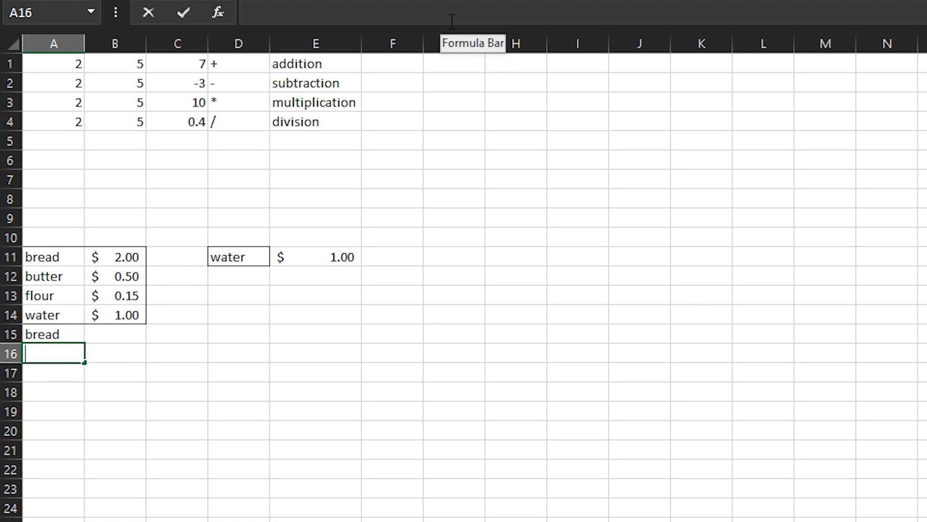
text(flou)
key(Return)
text(flour)
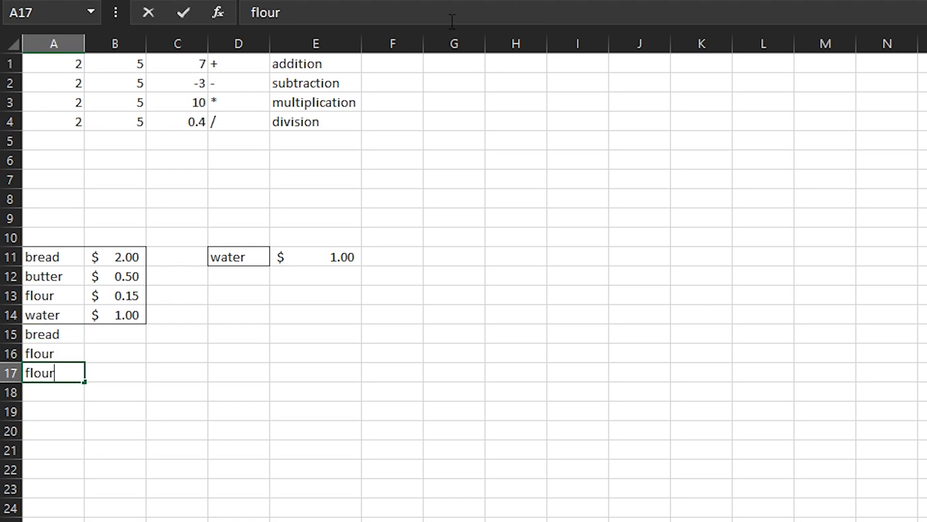
key(Return)
text(water)
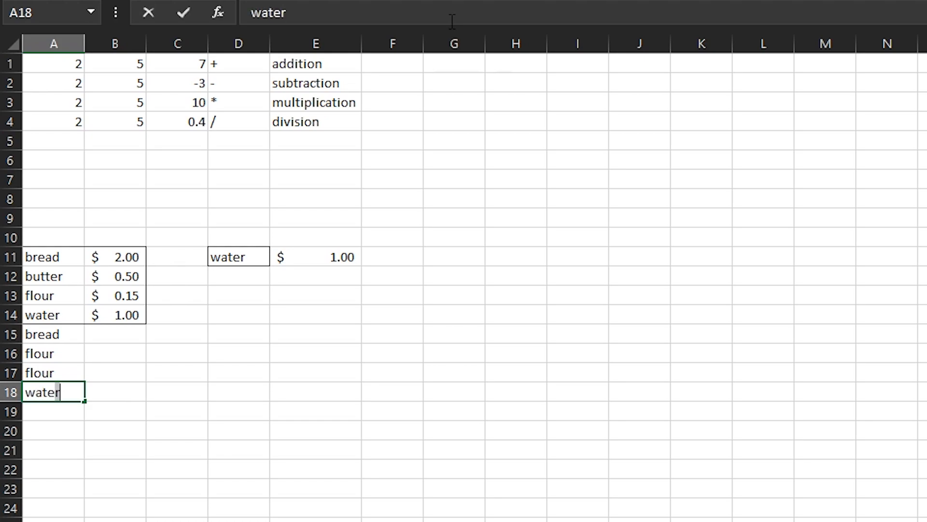
key(Return)
Enter a price of 1.95 for the second bread entry in cell B15
key(Right)
key(Up)
key(Up)
key(Up)
key(Up)
key(Up)
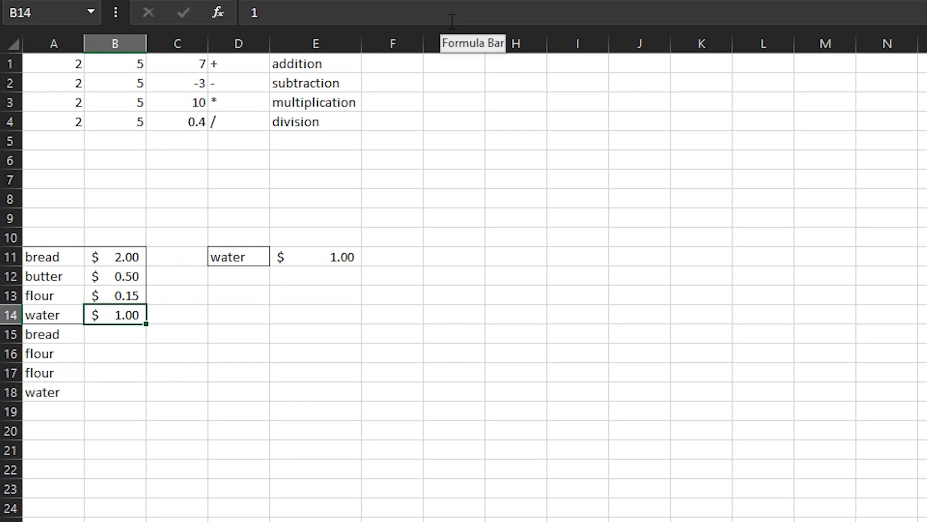
key(Down)
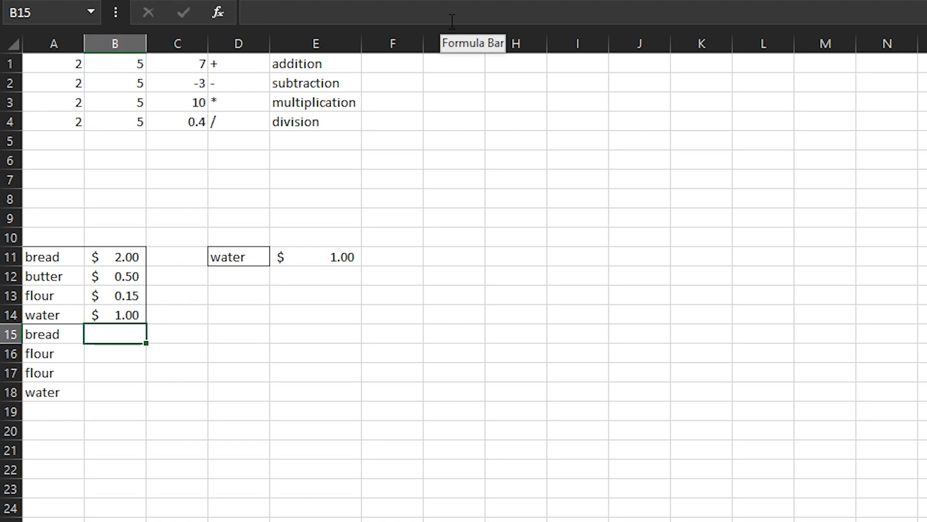
key(Up)
key(Up)
key(Up)
key(Up)
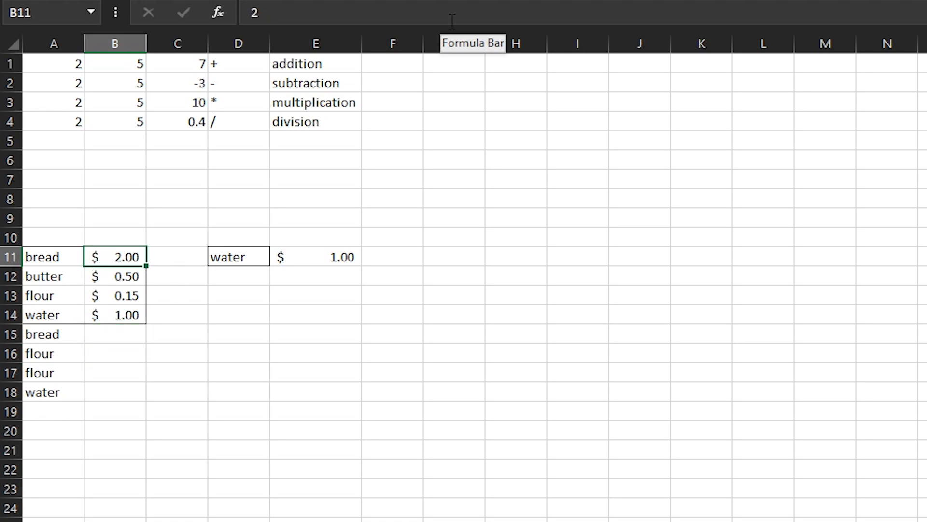
key(Down)
key(Down)
key(Down)
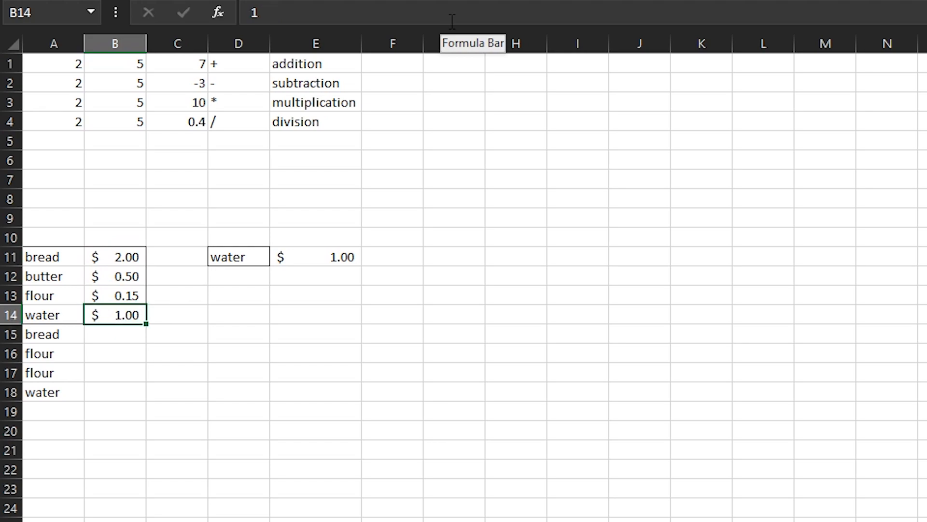
key(Down)
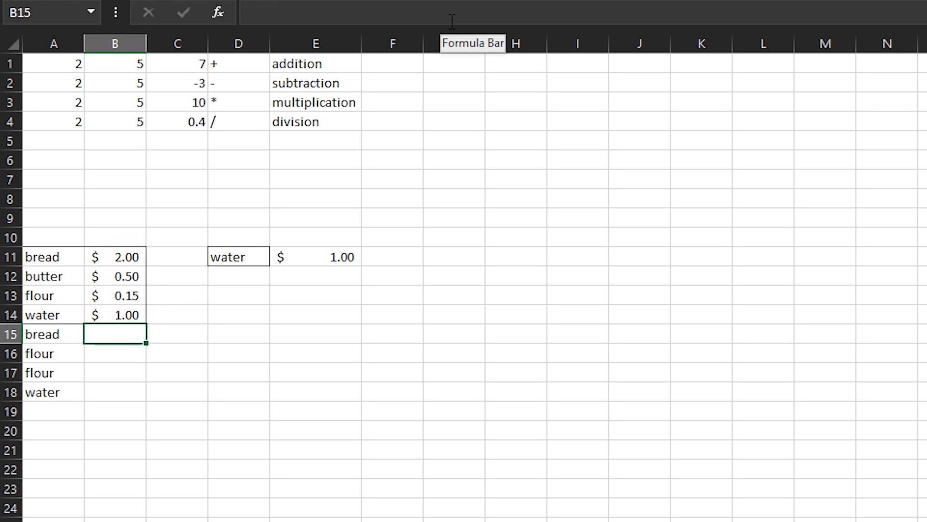
text(1.95)
key(Return)
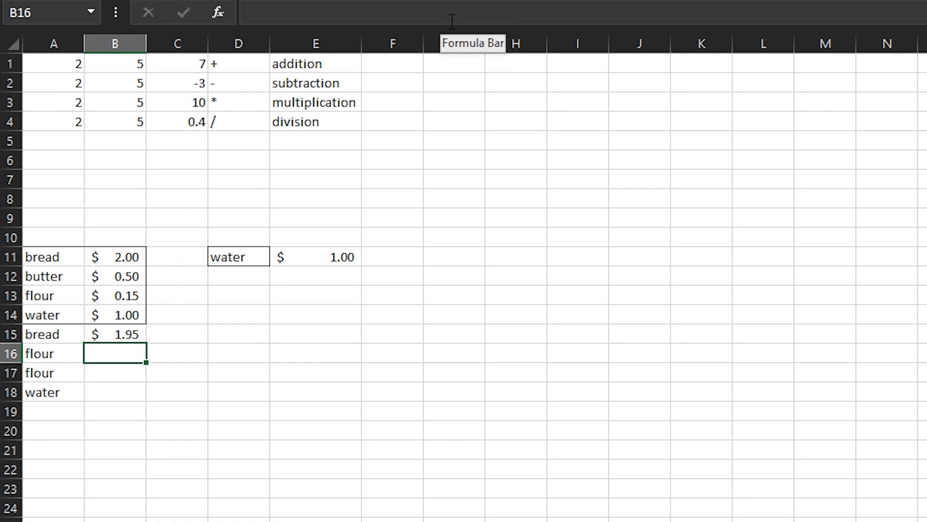
Enter prices of 0.10 and 0.11 for the added flour rows and 1.05 for the added water row in B16 to B18
text(.10)
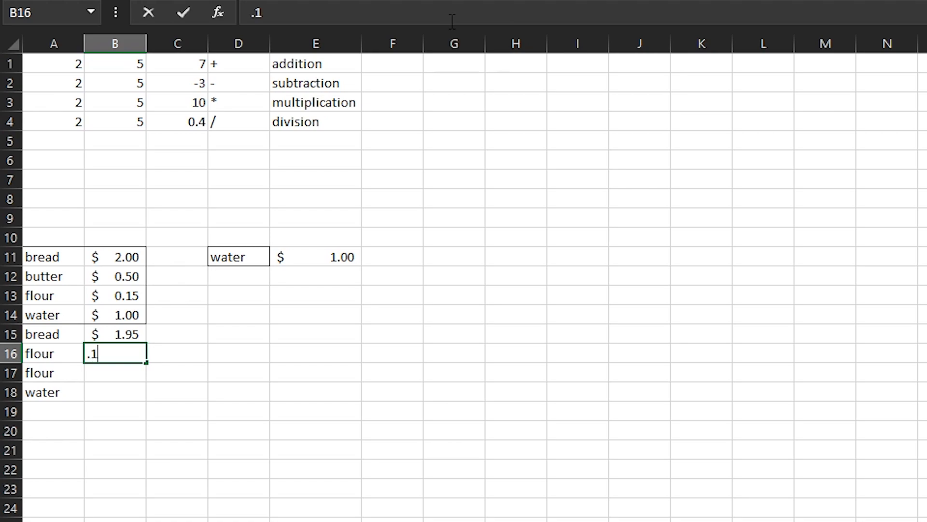
key(Return)
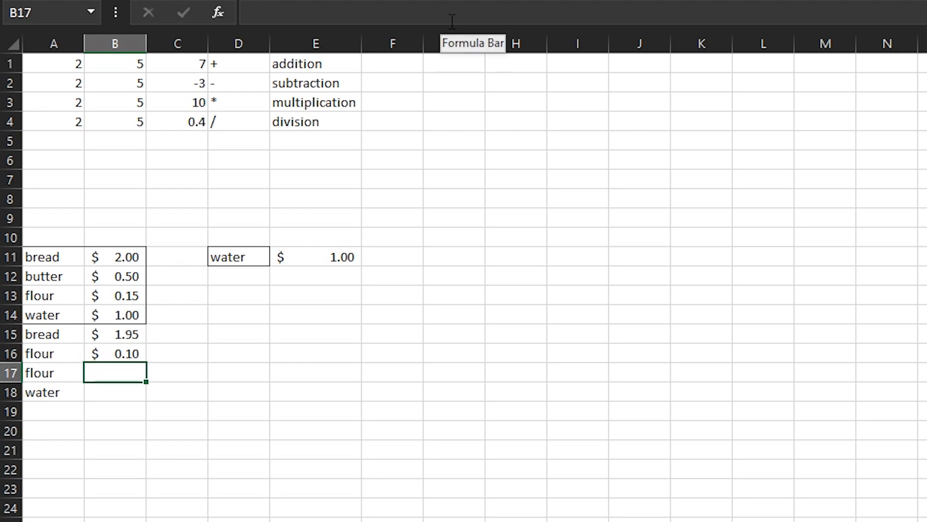
text(1.)
key(BackSpace)
key(BackSpace)
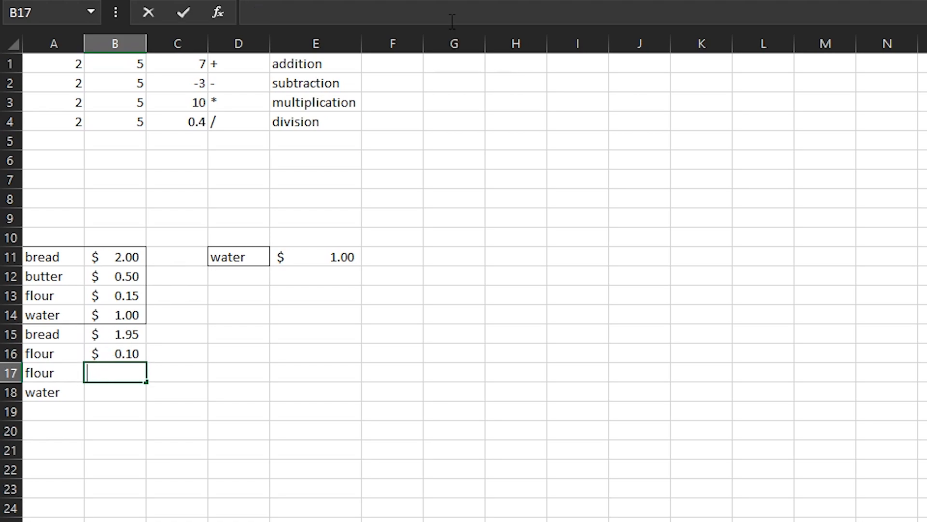
key(BackSpace)
key(BackSpace)
text(.11)
key(Return)
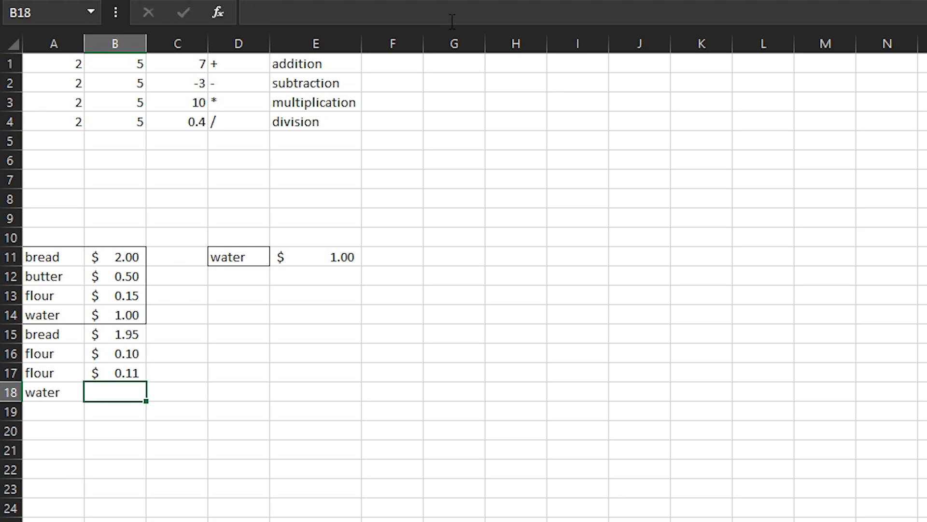
text(1.05)
key(Return)
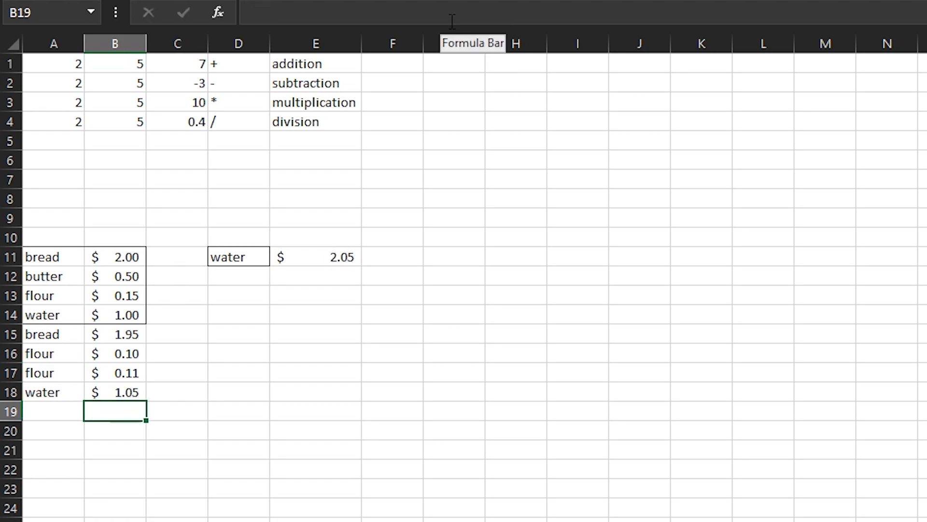
Add the label total in cell E10 above the SUMIF result
key(Up)
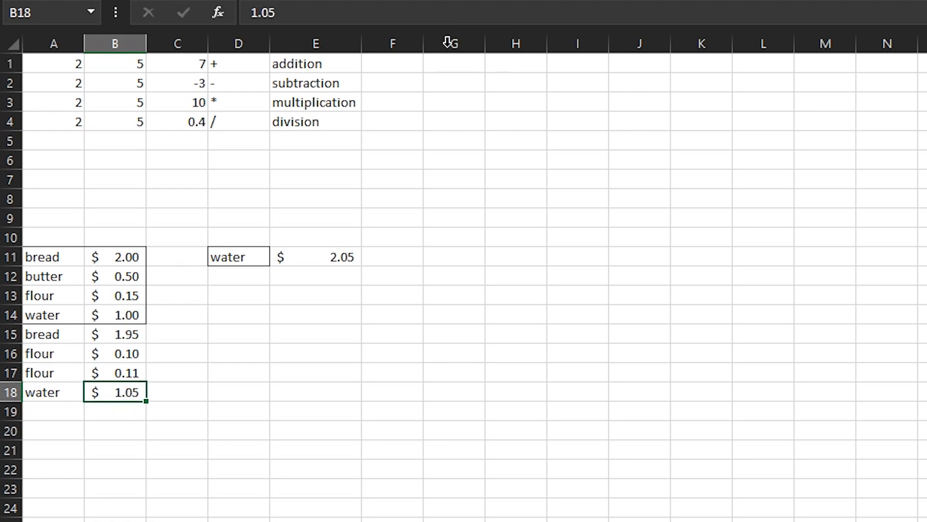
click(292, 257)
click(313, 239)
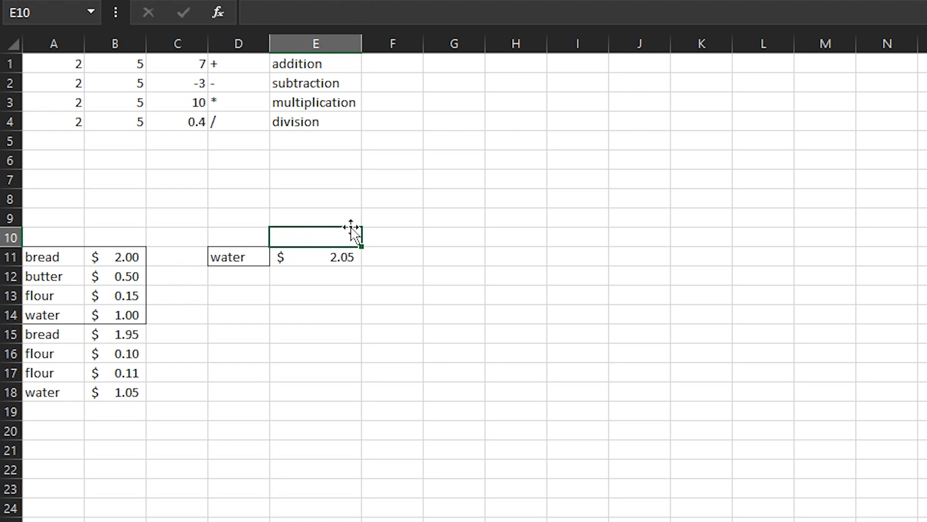
text(total)
key(Return)
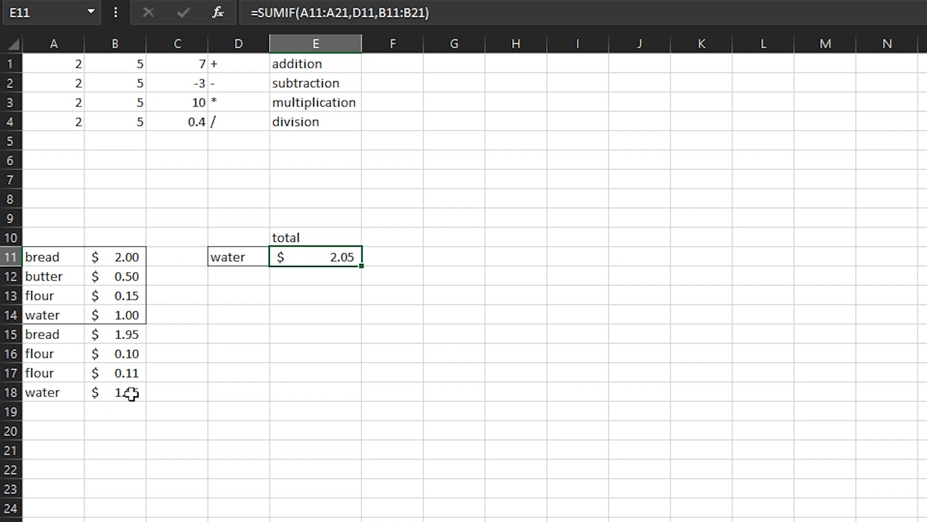
Check the SUMIF total against the water prices, then change the item in D11 to butter and finally to bread
click(130, 316)
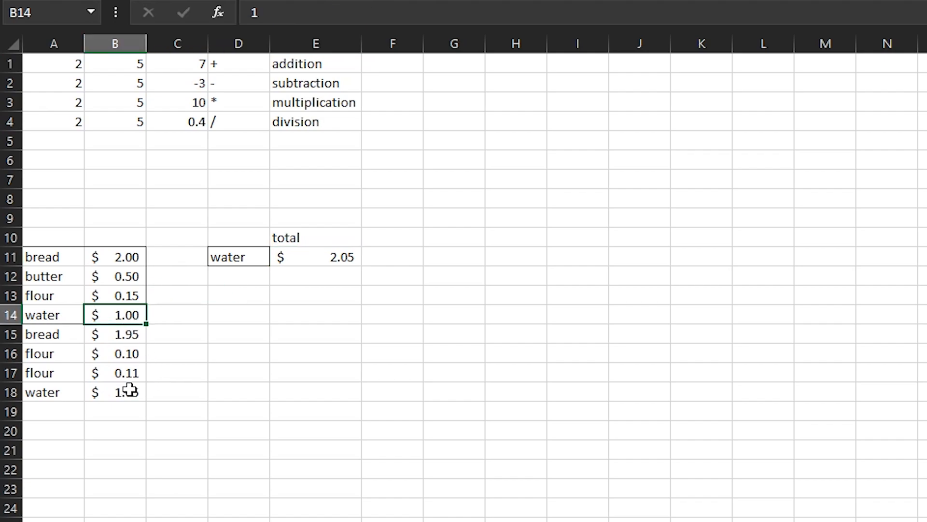
click(117, 397)
click(317, 261)
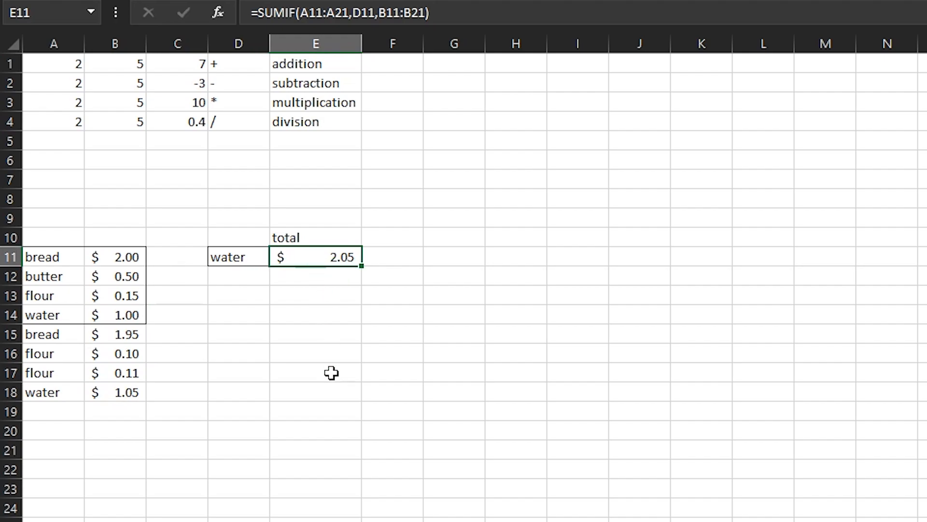
click(256, 259)
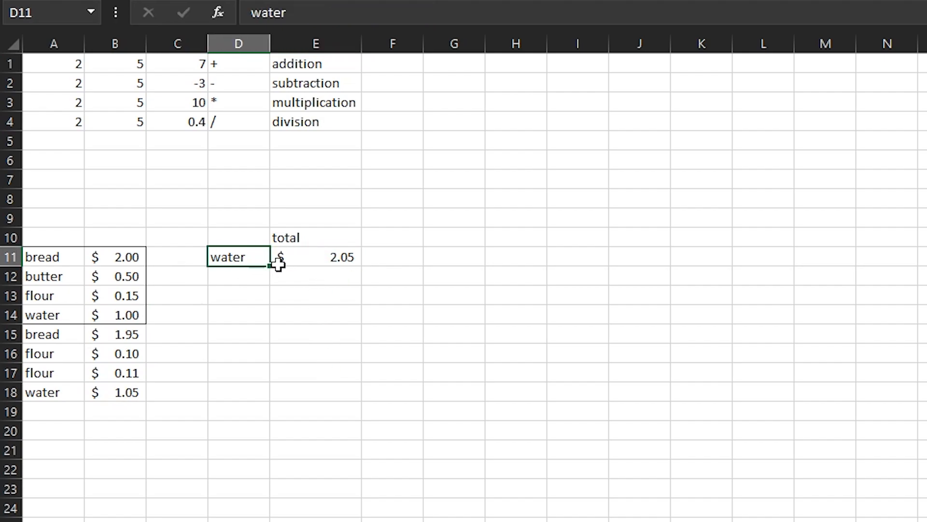
text(butter)
key(Return)
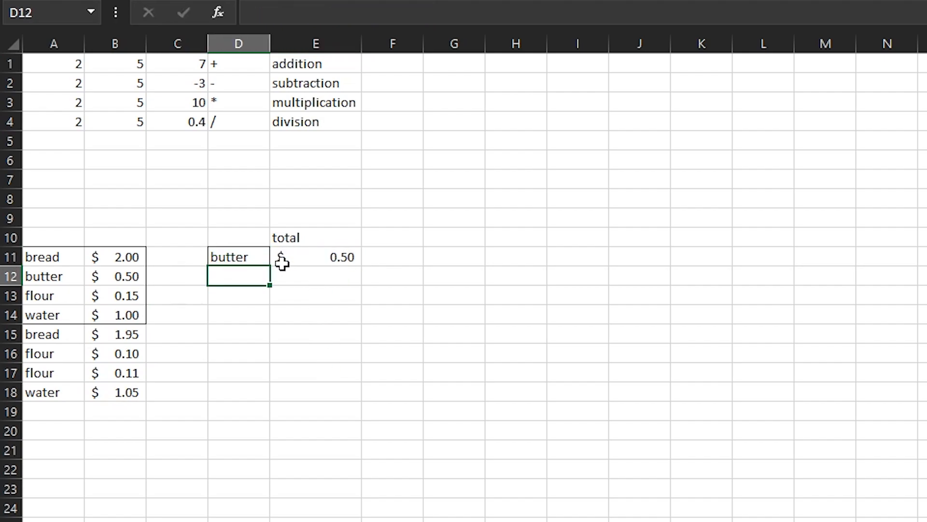
key(Up)
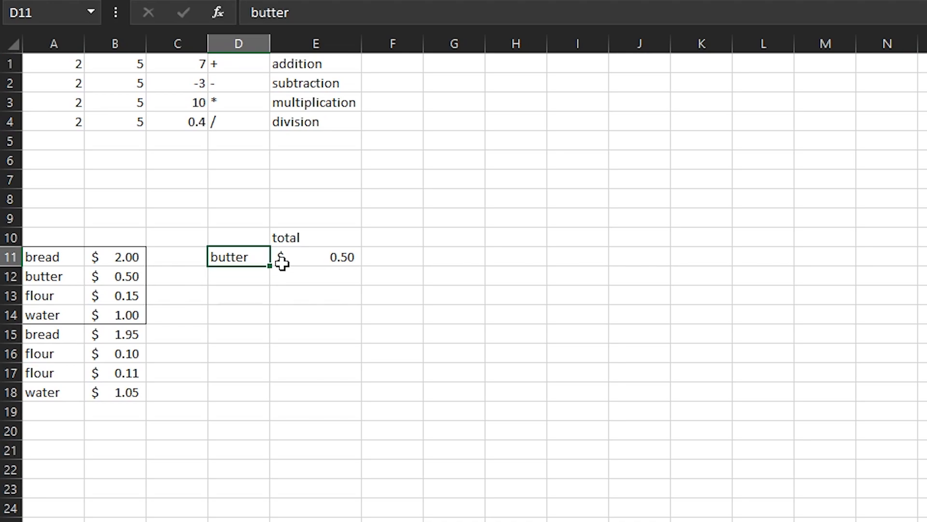
text(bread)
key(Return)
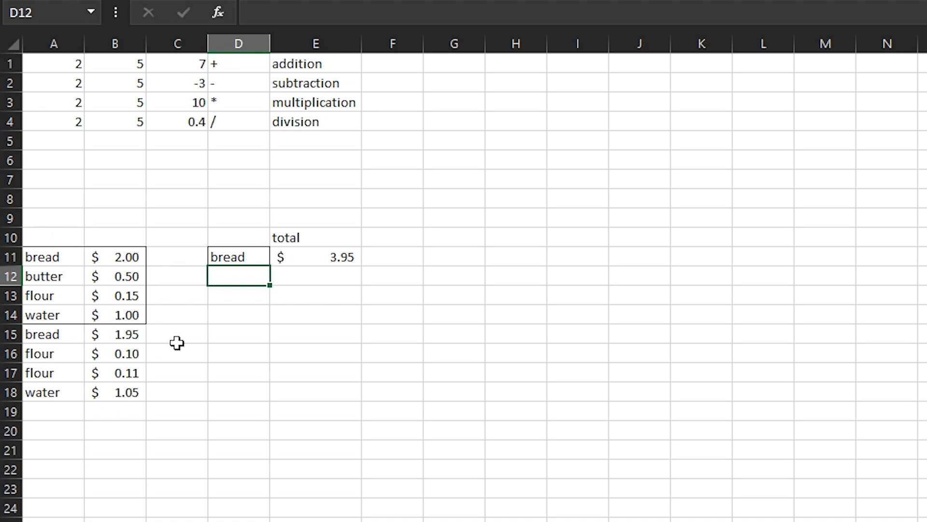
click(327, 272)
click(319, 255)
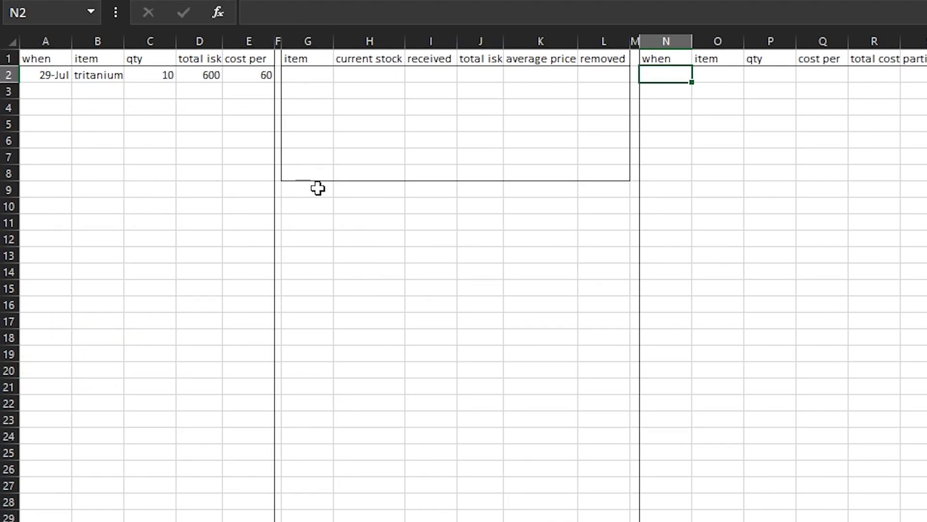
On the warehouse sheet, start an entry in N2 to P2 with the date 27-Jul, item tritanium and quantity 3
click(308, 75)
click(666, 74)
text(27/)
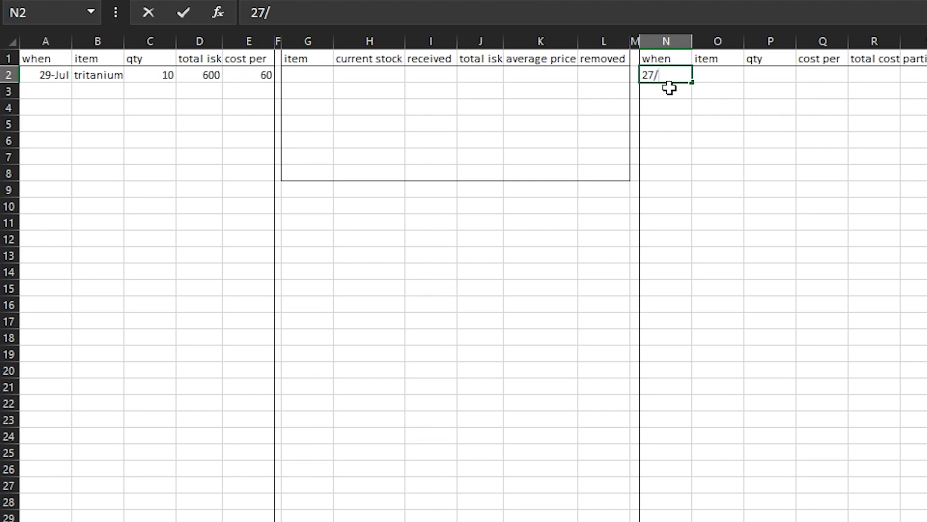
text(tritanium)
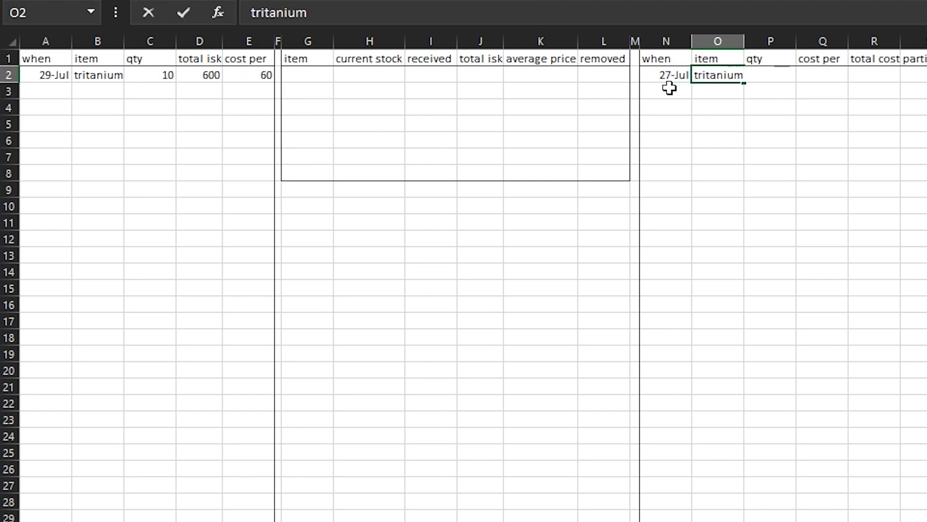
key(Tab)
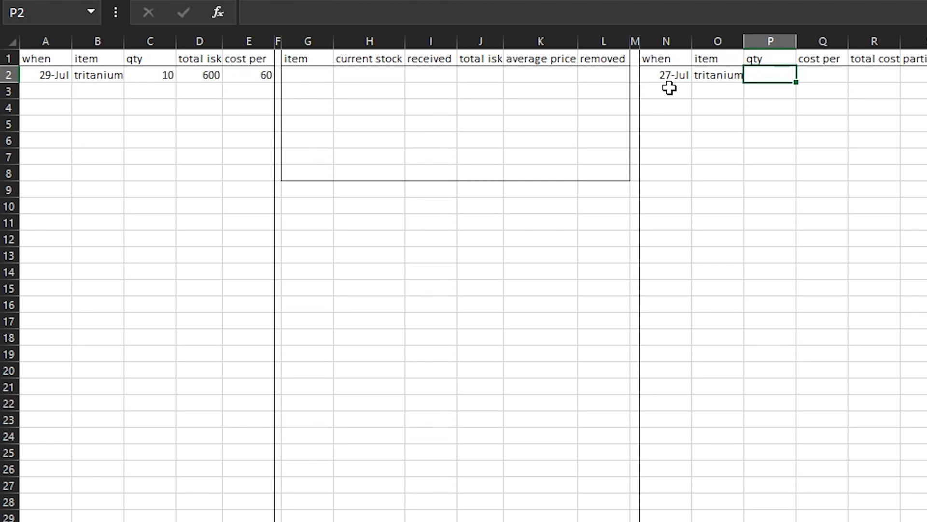
text(3)
key(Tab)
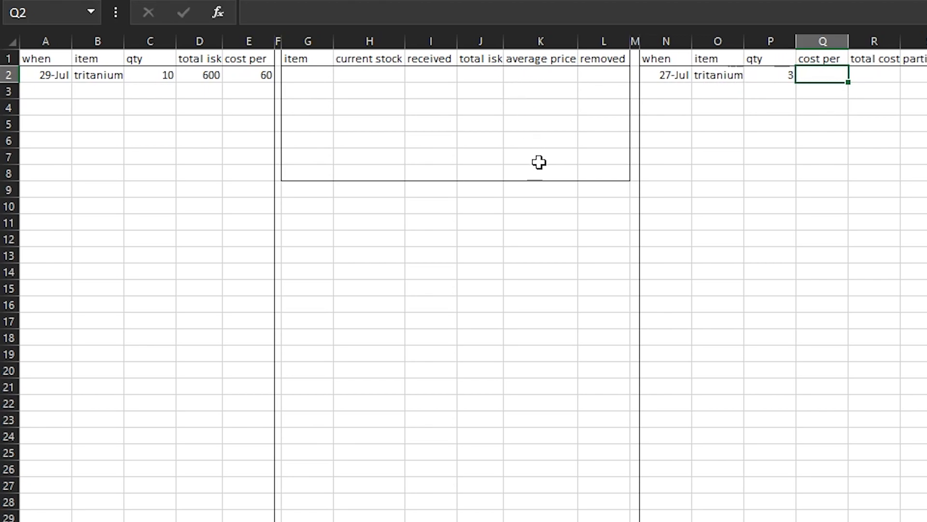
Enter =SUMIF(G2:G8,O2,K2:K8) in Q2 to look up the removed item's cost per unit from the average prices
click(351, 18)
text(=)
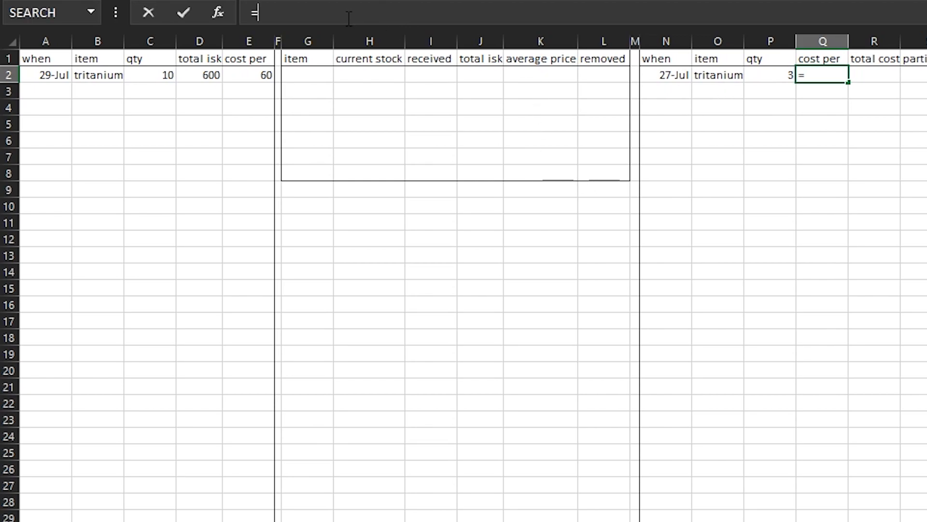
text(sumif)
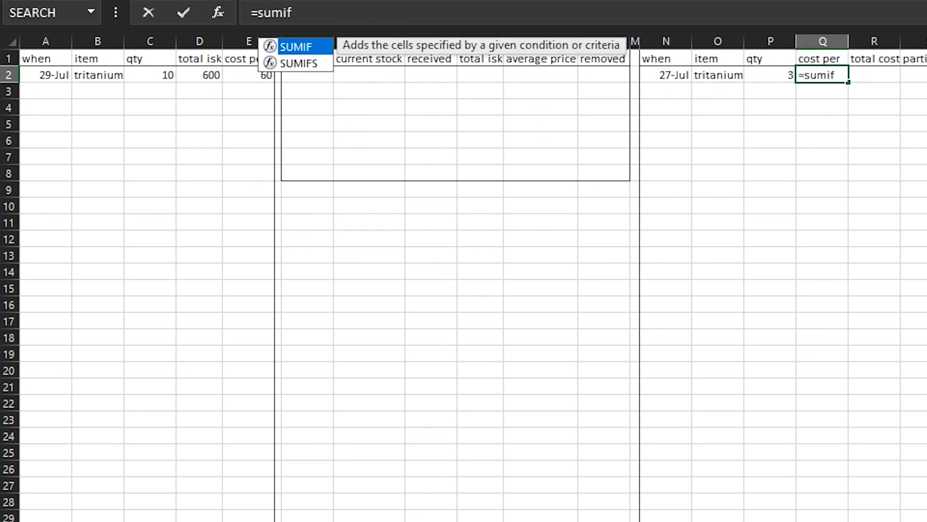
key(Tab)
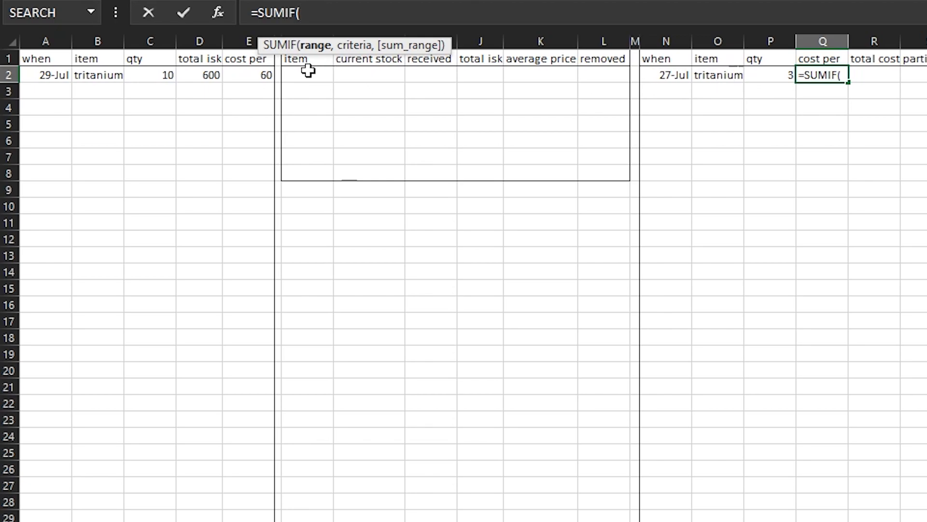
drag(309, 72, 309, 173)
text(,)
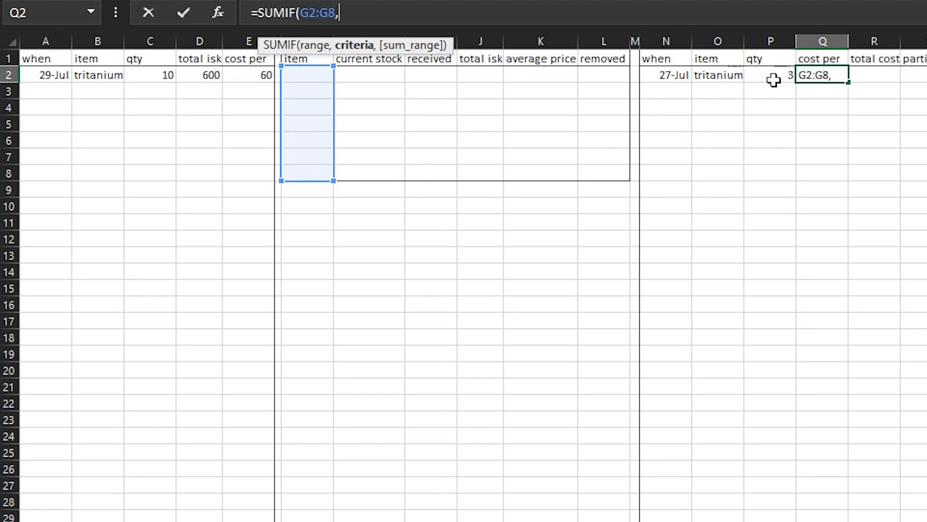
click(721, 76)
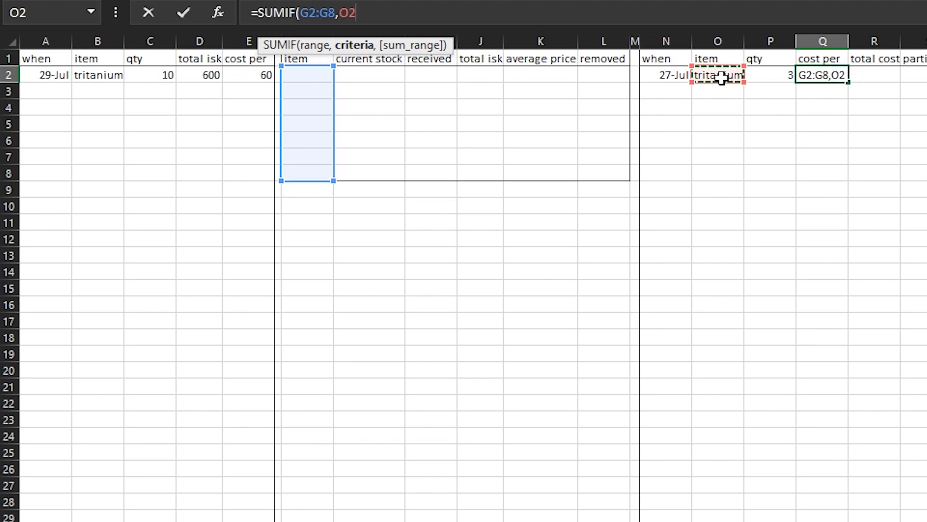
text(,)
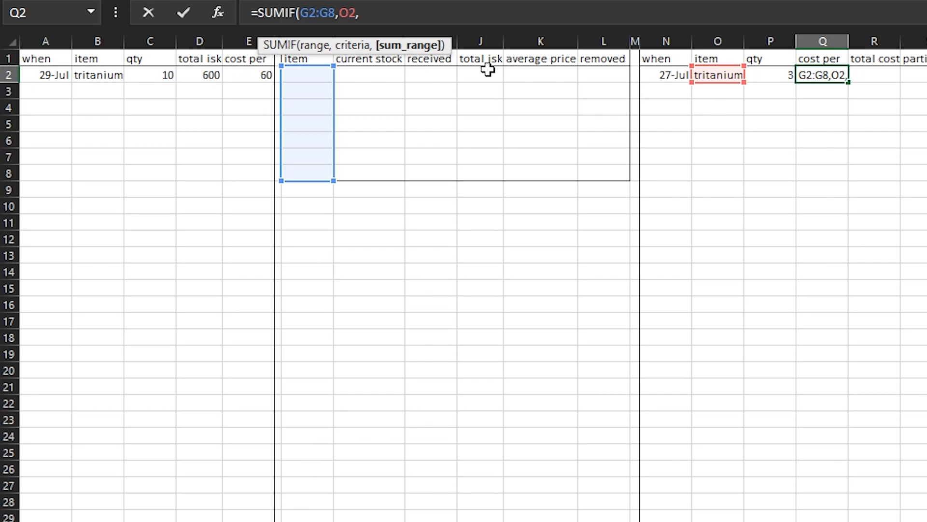
drag(530, 72, 534, 169)
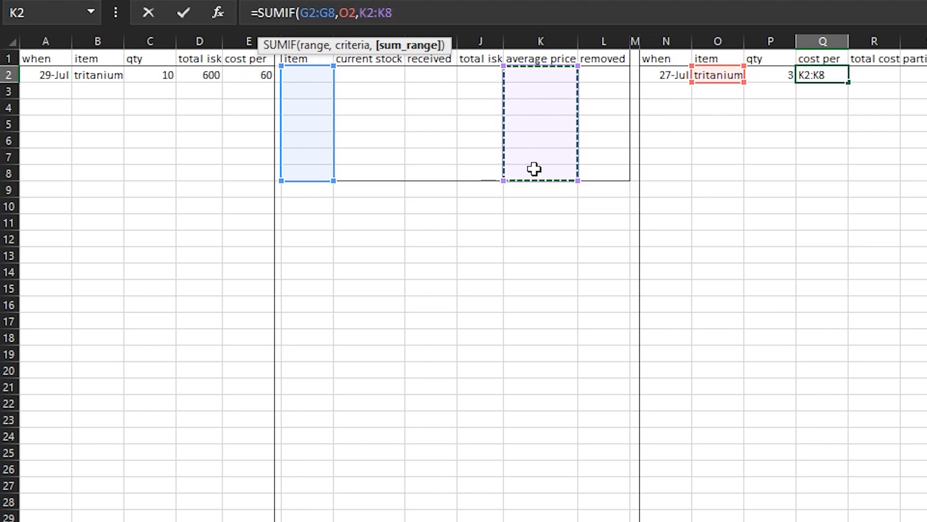
text())
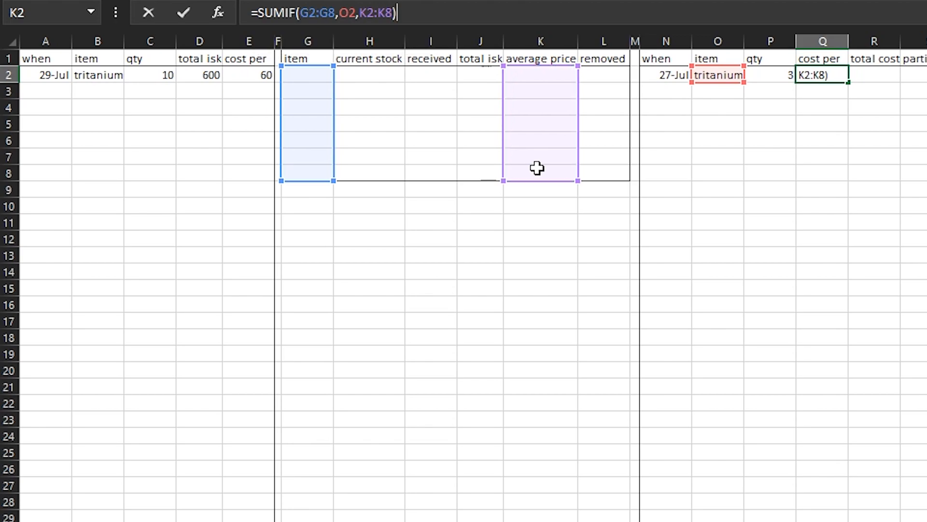
key(Return)
click(822, 74)
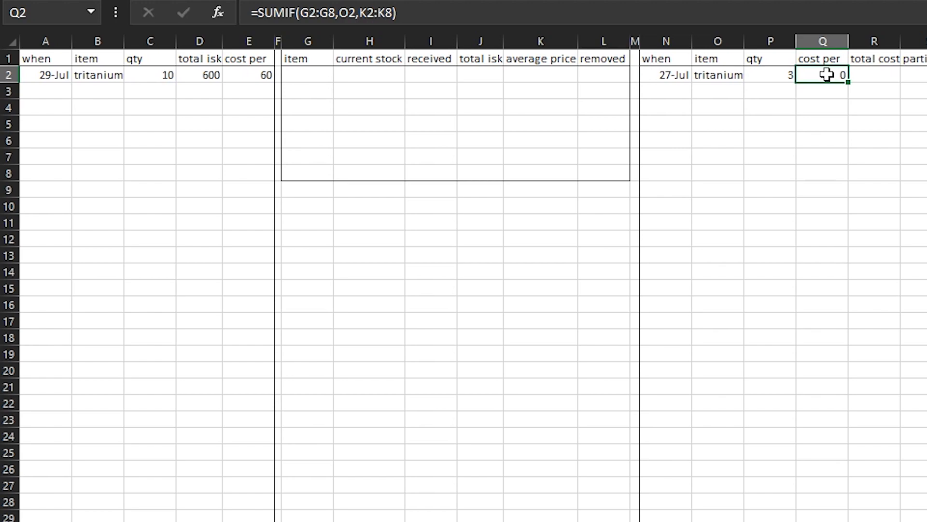
Add a test record in the stock table with item tritanium in G3 and average price 50 in K3
click(872, 79)
click(822, 80)
click(307, 87)
text(tri)
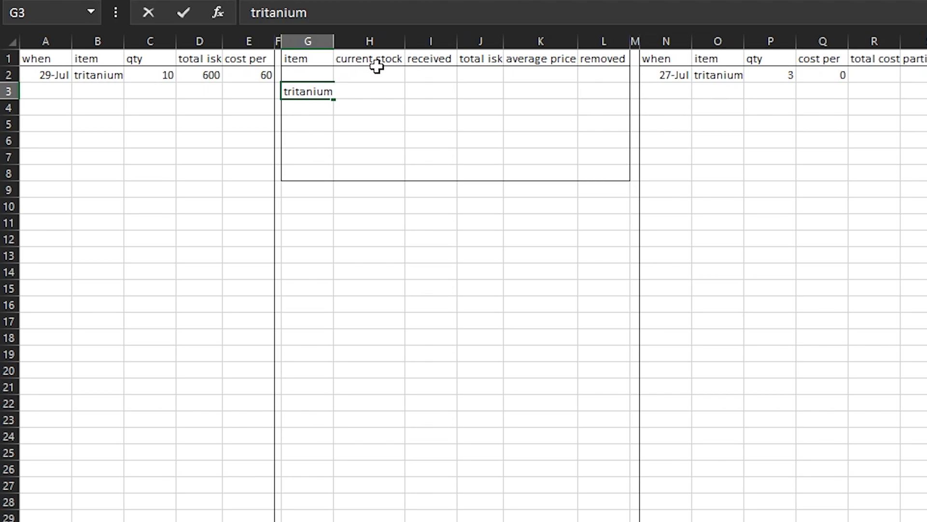
text(tanium)
key(Tab)
key(Tab)
key(Tab)
key(Tab)
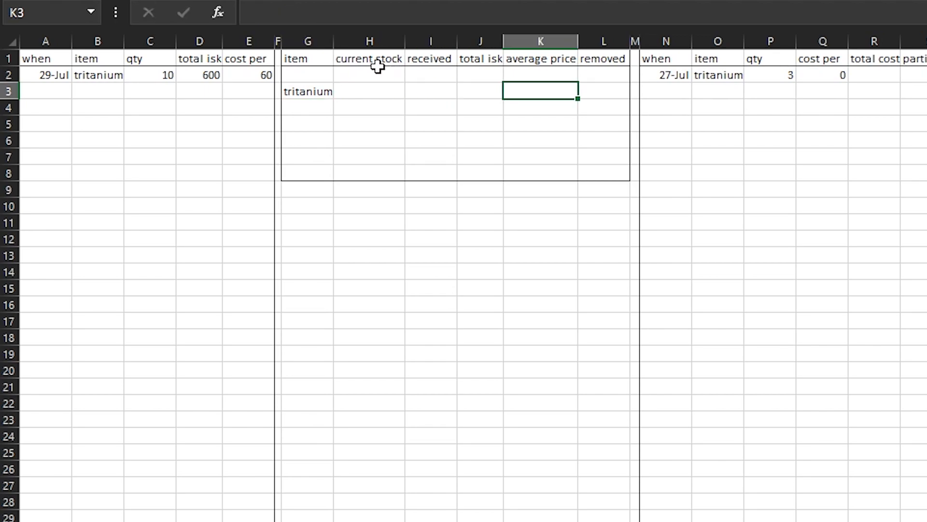
text(50)
key(Return)
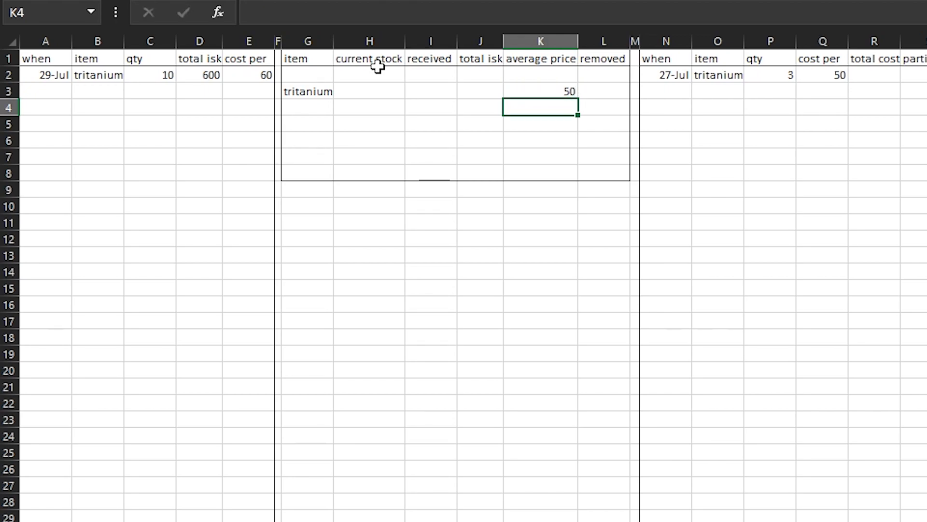
Check the cost per formula in Q2 and calculate the total cost in R2 with =P2*Q2
key(Up)
key(Right)
key(Right)
key(Right)
key(Right)
key(Right)
key(Right)
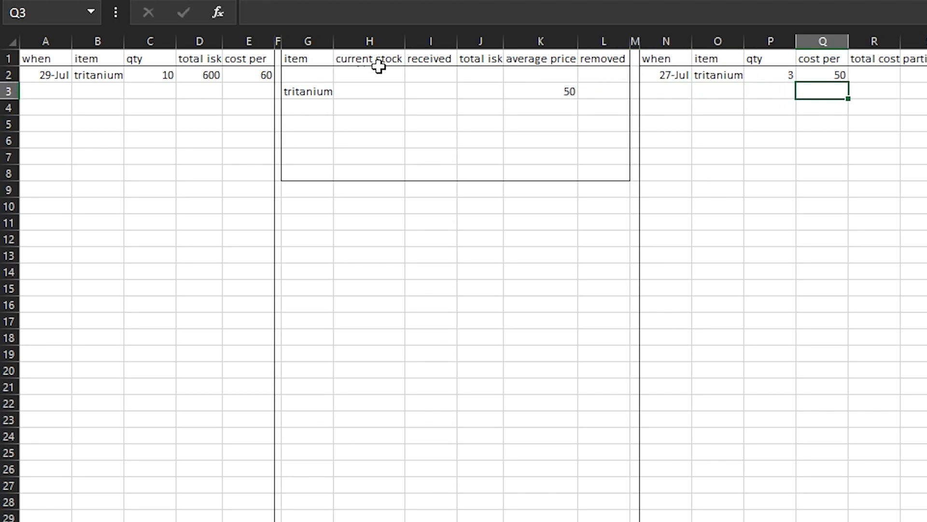
key(Up)
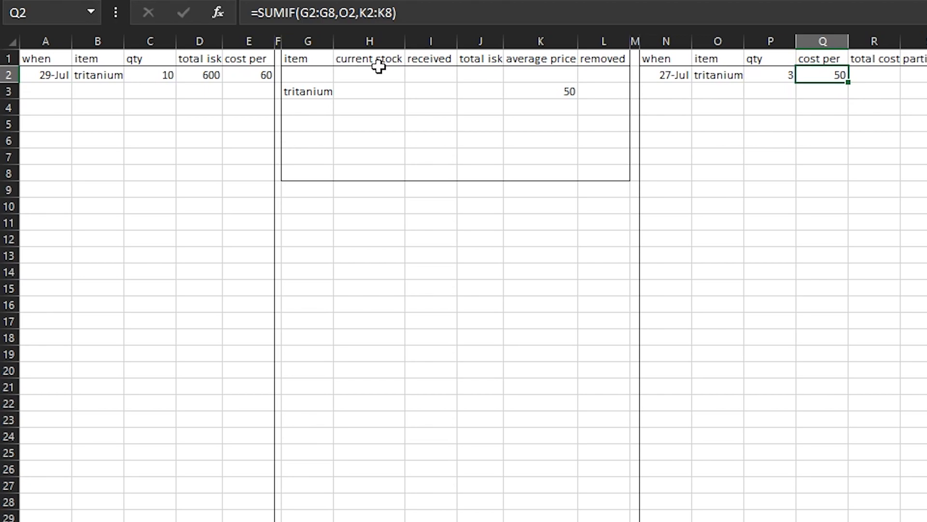
key(Right)
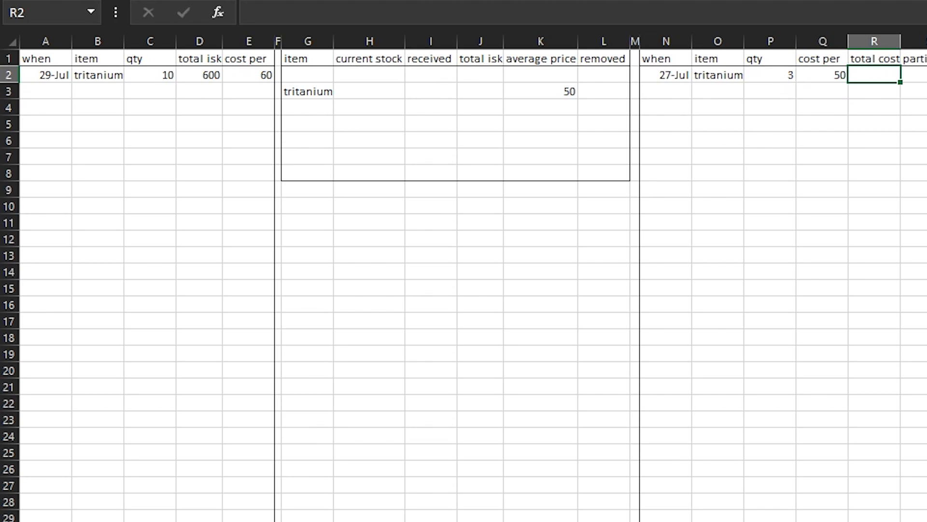
click(459, 13)
text(=)
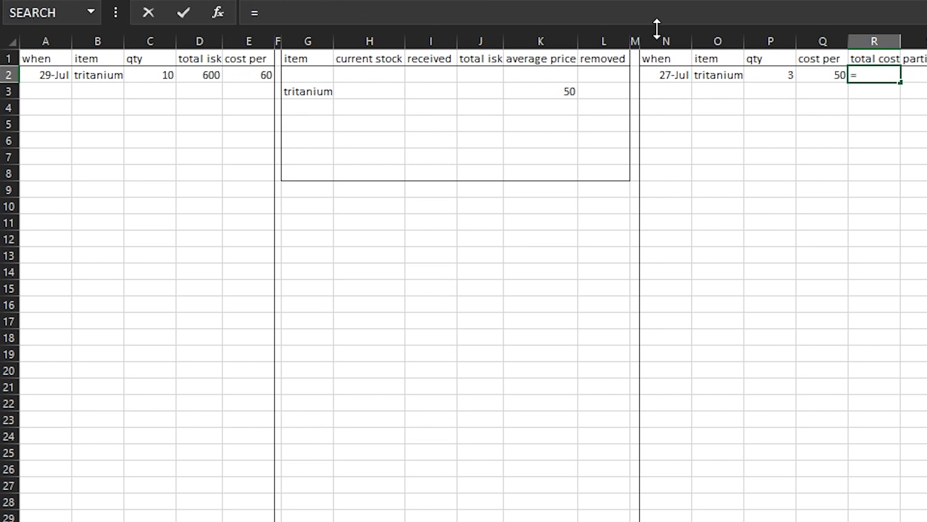
click(768, 75)
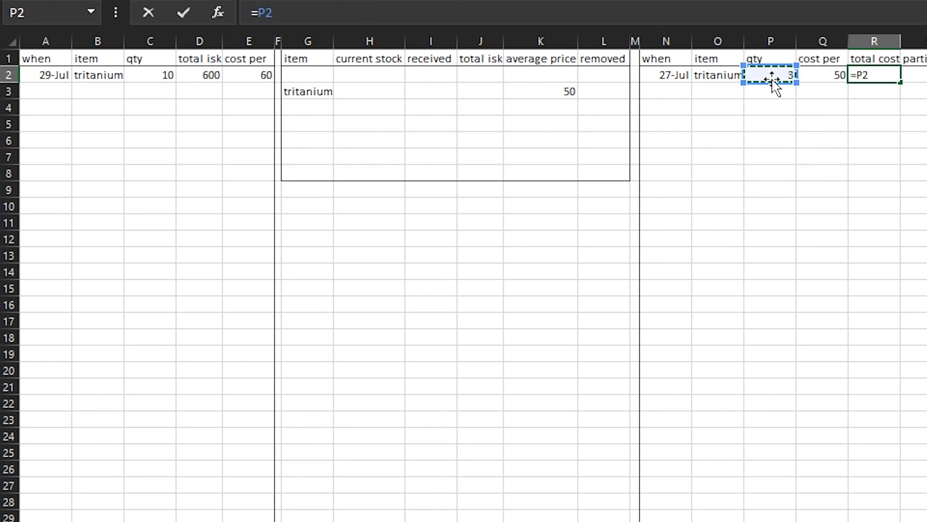
text(*)
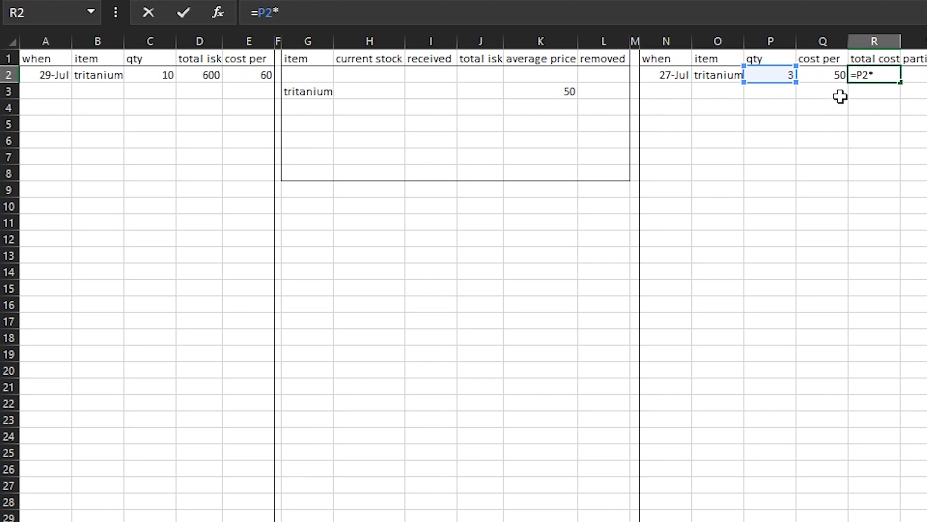
click(832, 76)
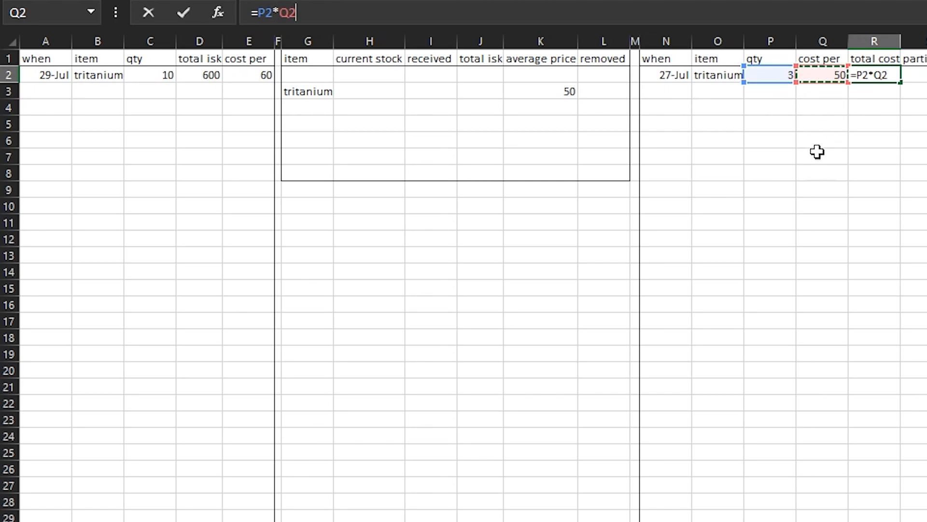
key(Return)
Enter the note gave to friend in S2 for the tritanium removal
click(826, 107)
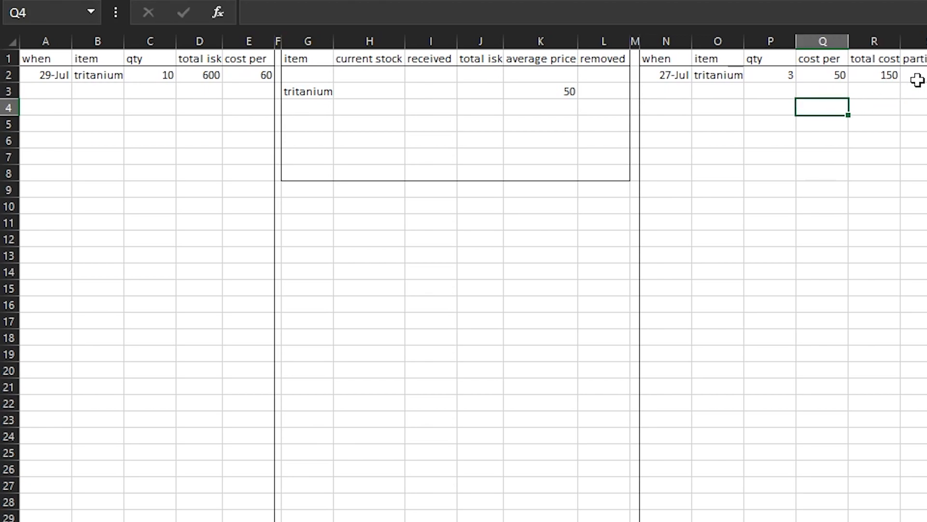
click(918, 78)
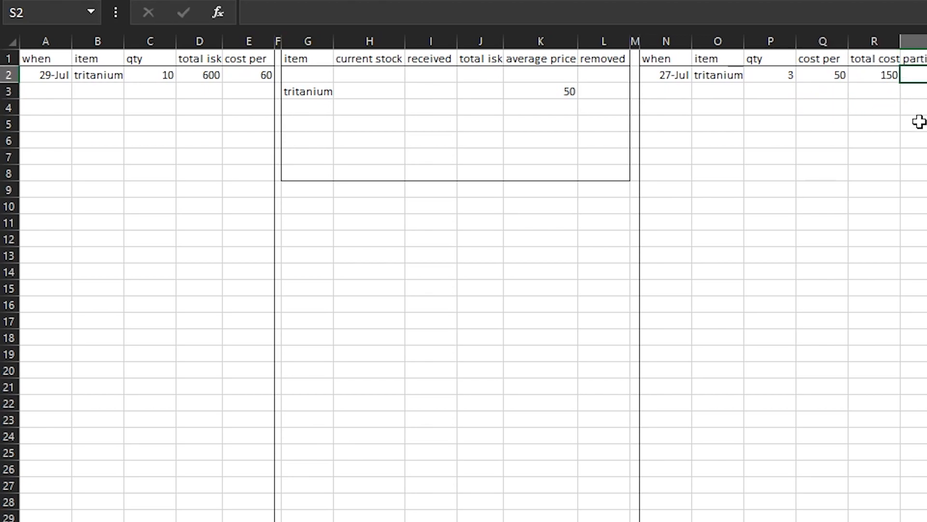
text(gave to friend)
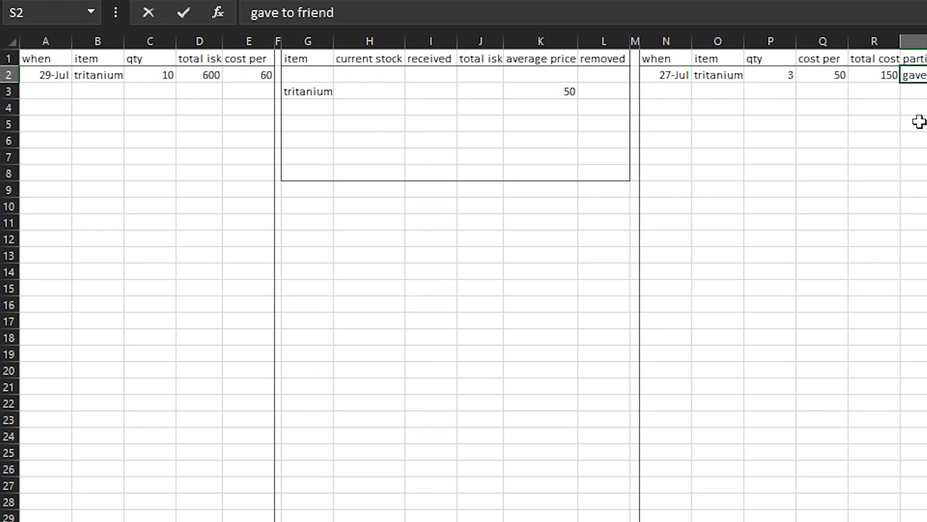
key(Return)
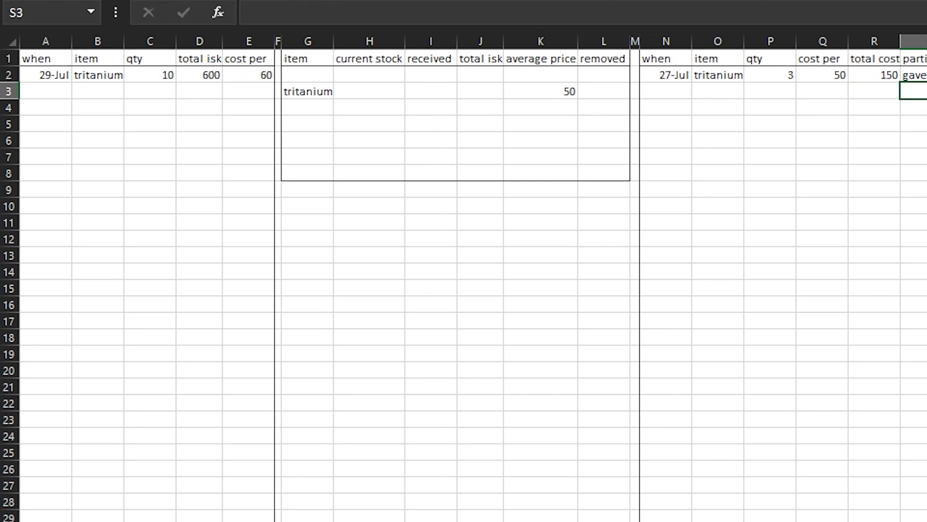
click(917, 80)
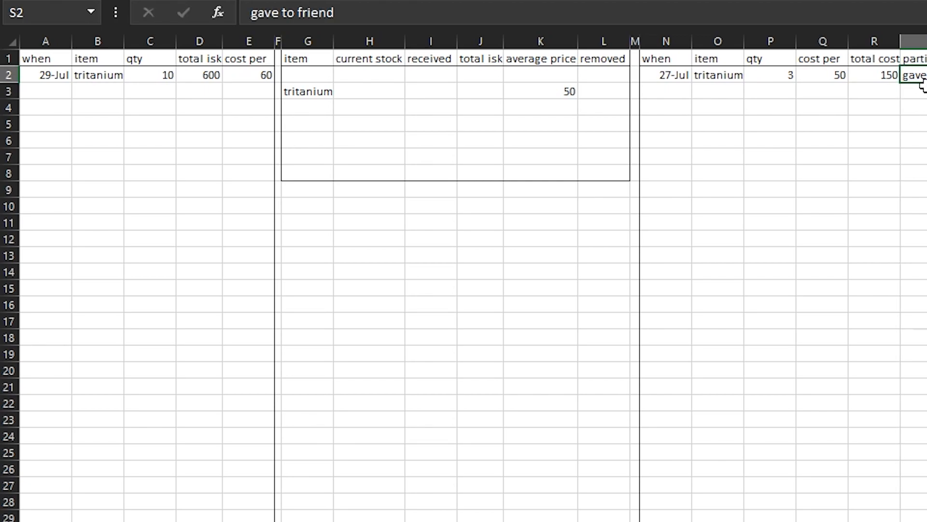
click(923, 88)
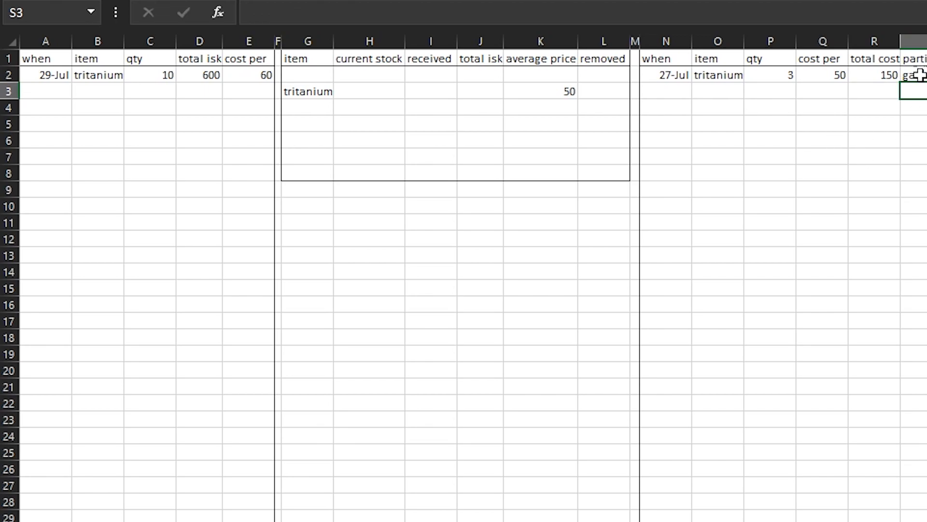
Copy the cost per formula in Q2 and the total cost formula in R2 down their columns past row 32
click(680, 86)
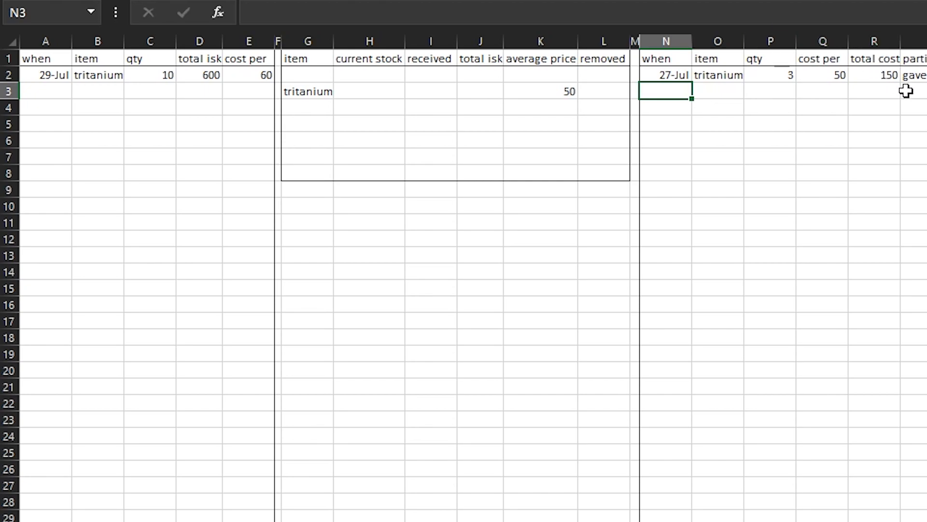
click(835, 90)
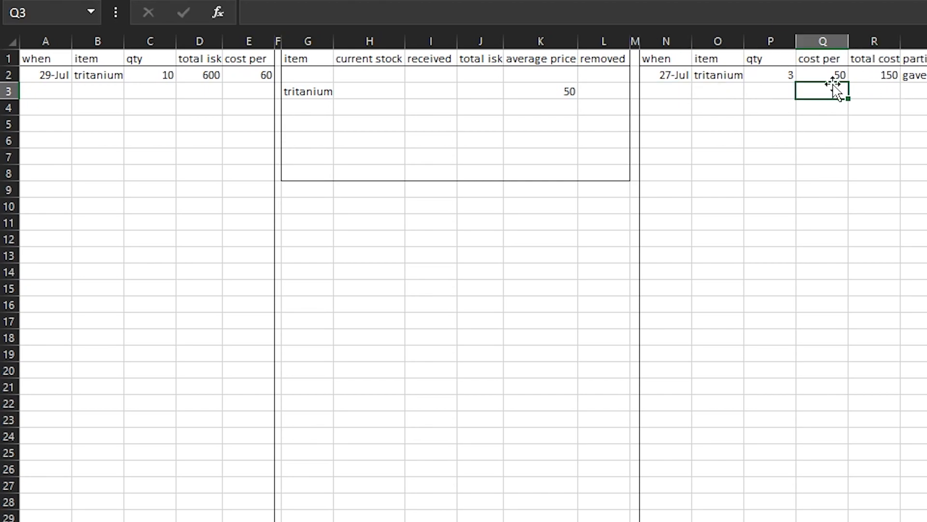
click(792, 77)
click(810, 77)
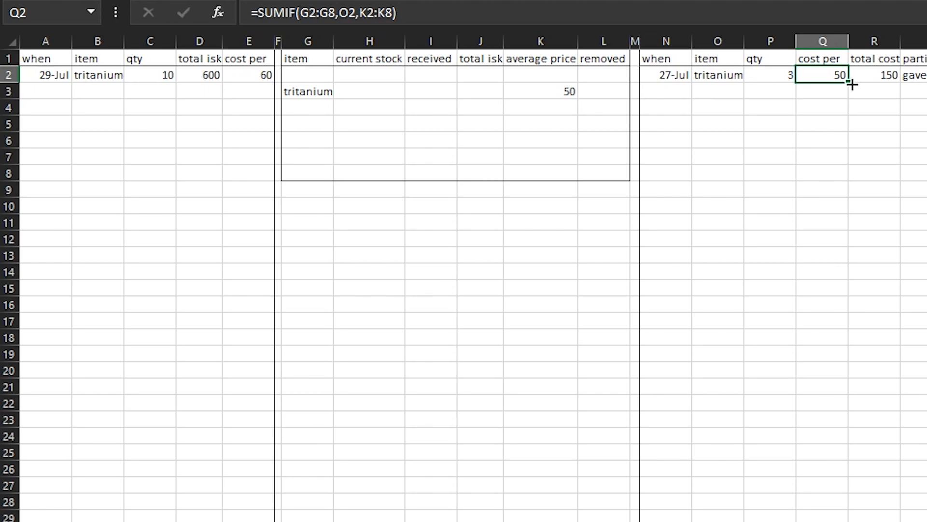
drag(852, 87, 849, 514)
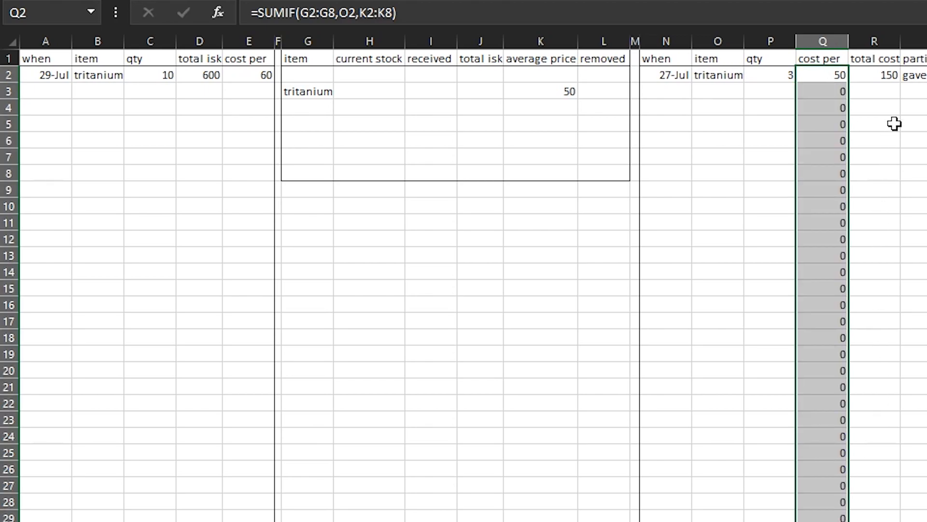
click(886, 75)
drag(902, 83, 900, 519)
click(888, 290)
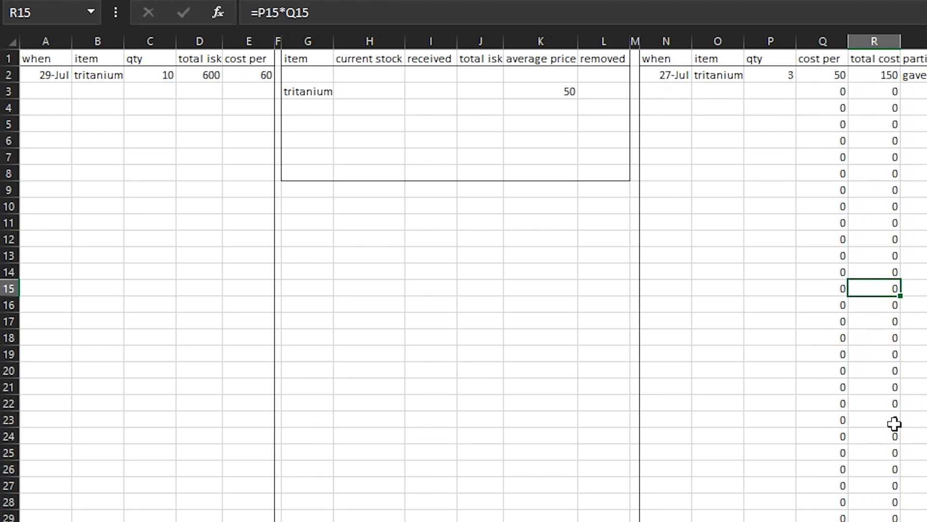
Examine the copied formulas in columns Q and R and compare the SUMIF ranges in Q3 with those in Q2
click(823, 520)
drag(823, 521, 875, 521)
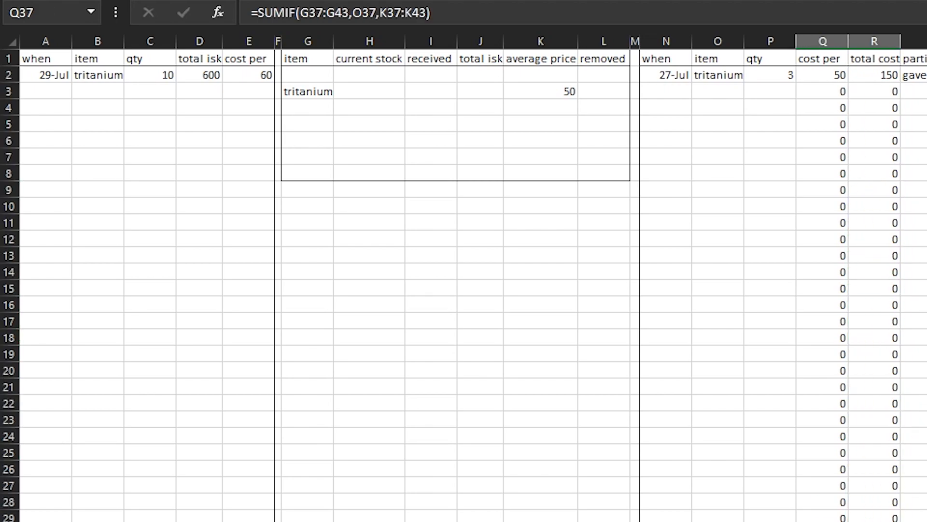
scroll(859, 346, down, 1)
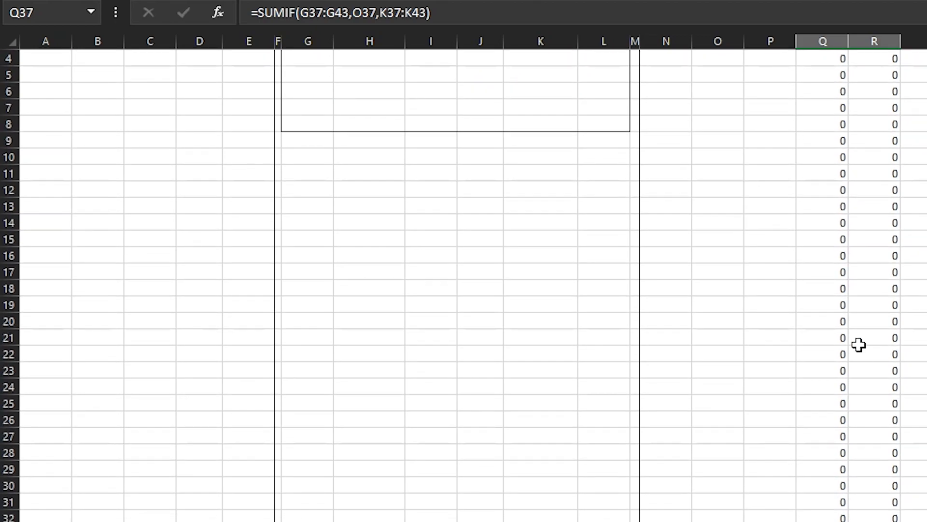
click(860, 346)
scroll(868, 304, up, 1)
click(835, 90)
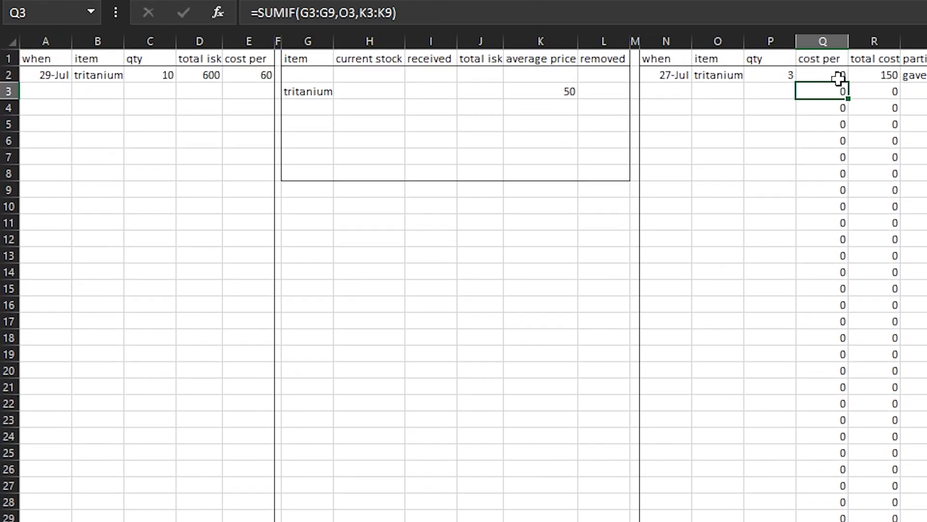
click(698, 21)
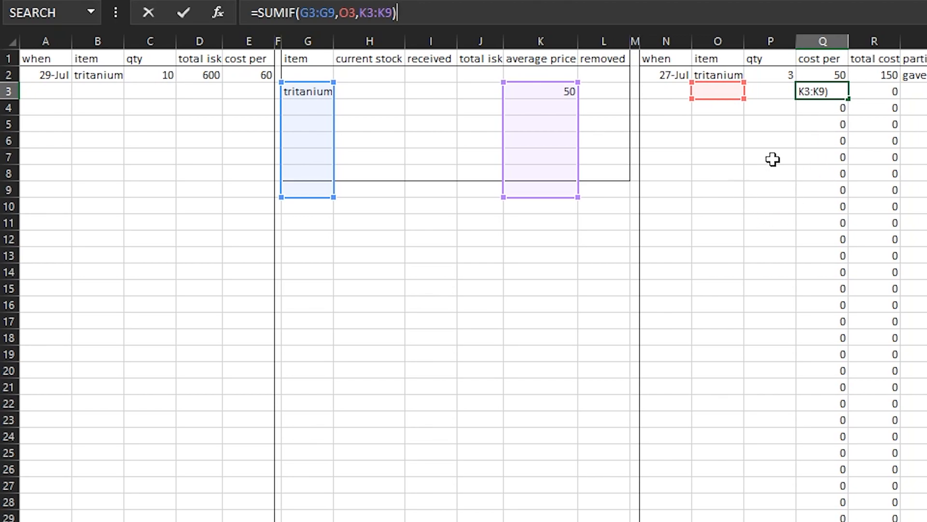
click(821, 138)
click(836, 74)
click(832, 106)
click(833, 90)
click(827, 74)
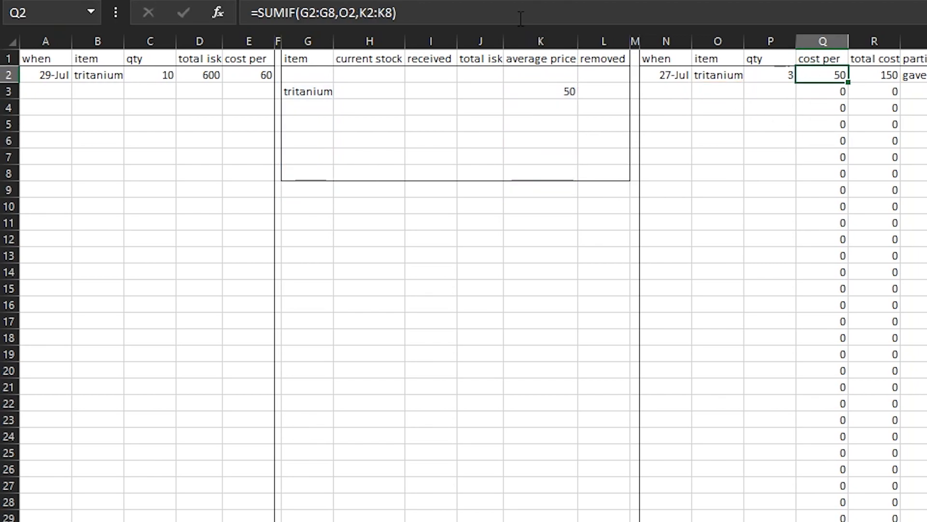
Inspect which item and average price ranges the copied cost per formula in Q5 refers to
click(822, 93)
click(821, 120)
key(F2)
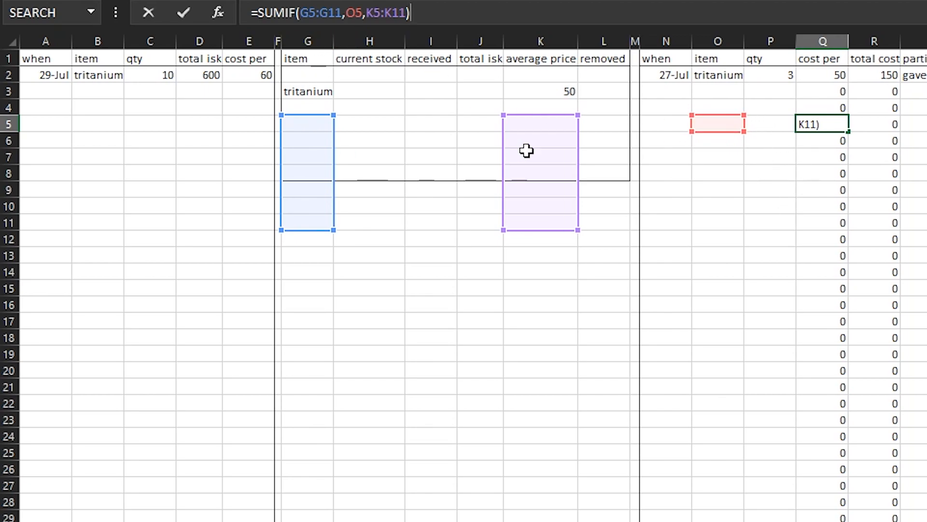
key(Escape)
Make the item range in Q2's SUMIF formula absolute as $G$2:$G$8
click(822, 76)
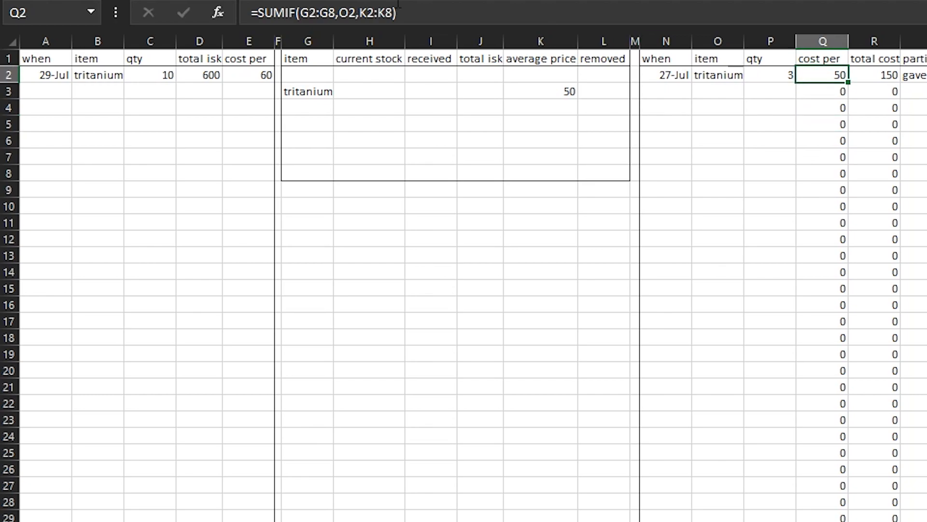
click(329, 12)
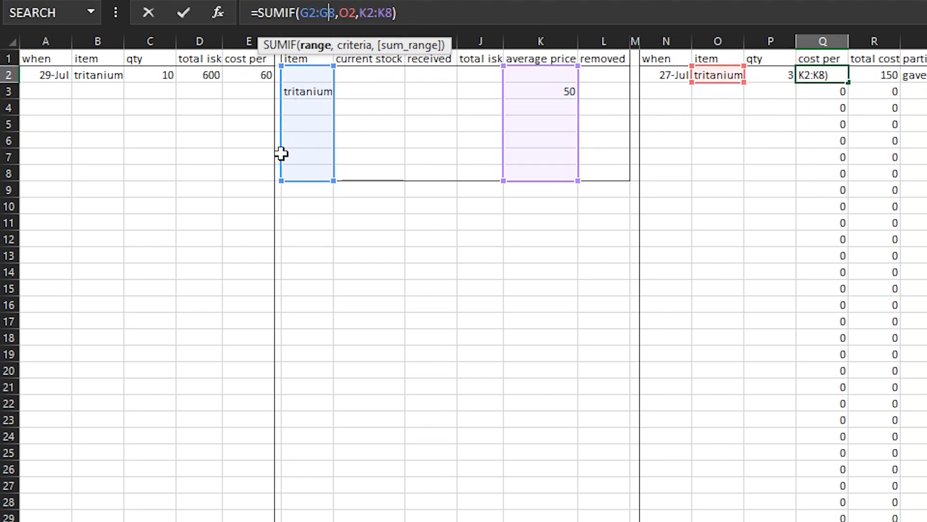
click(323, 14)
key(F4)
click(305, 14)
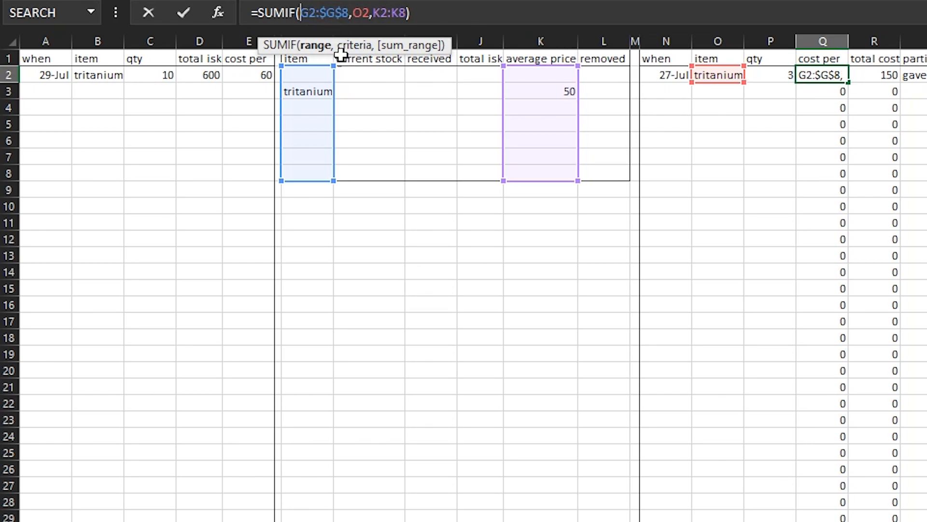
key(F4)
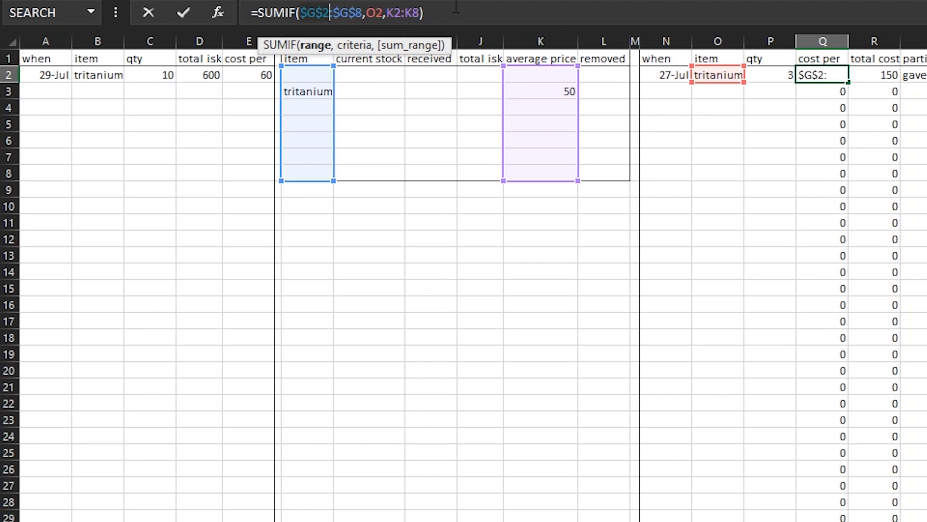
click(363, 13)
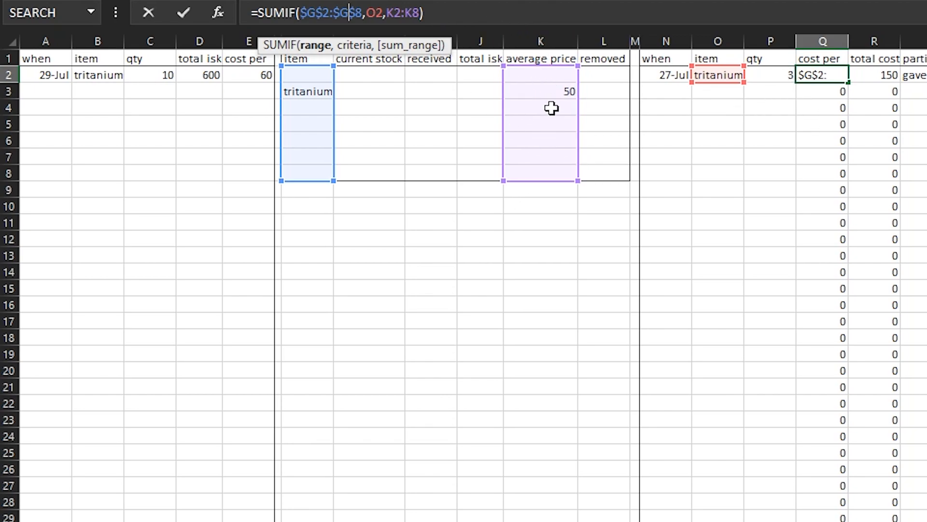
Make the average price range in Q2's SUMIF formula absolute as $K$2:$K$8
click(402, 12)
key(F4)
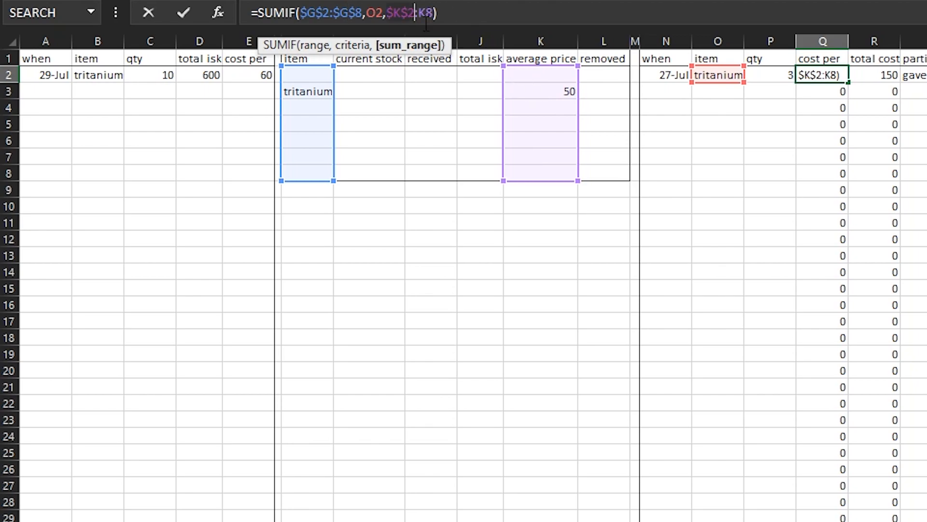
key(F4)
click(464, 13)
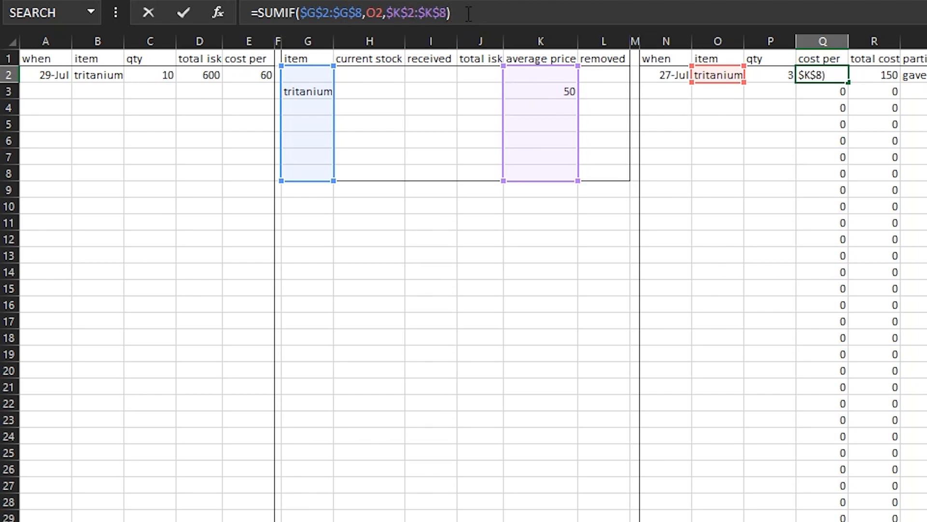
key(Return)
Refill columns Q and R downward from the absolute-range SUMIF in Q2 and the total cost formula in R2
click(836, 75)
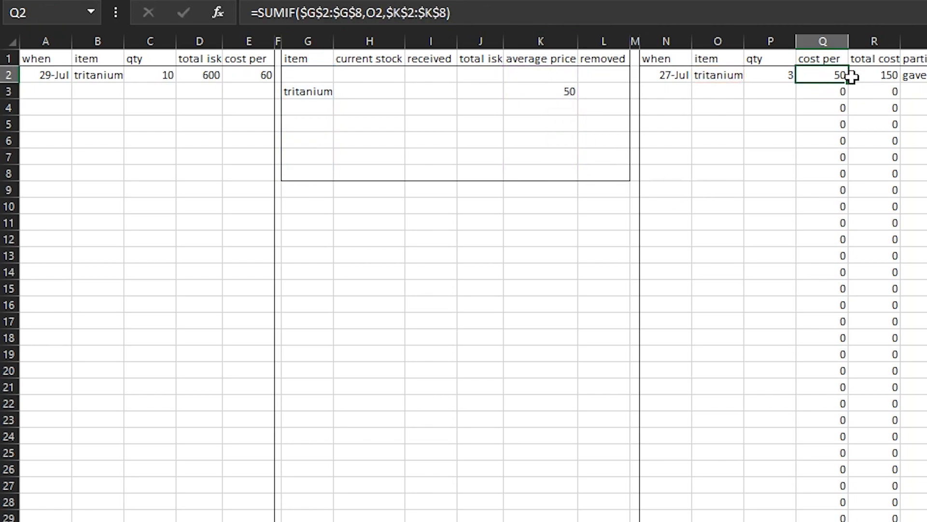
drag(848, 85, 849, 519)
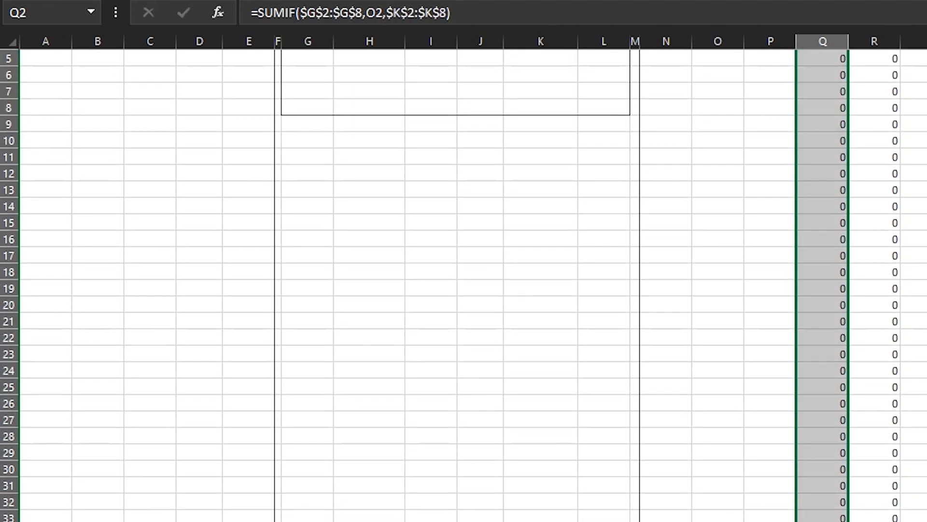
click(833, 348)
scroll(831, 346, up, 2)
click(898, 78)
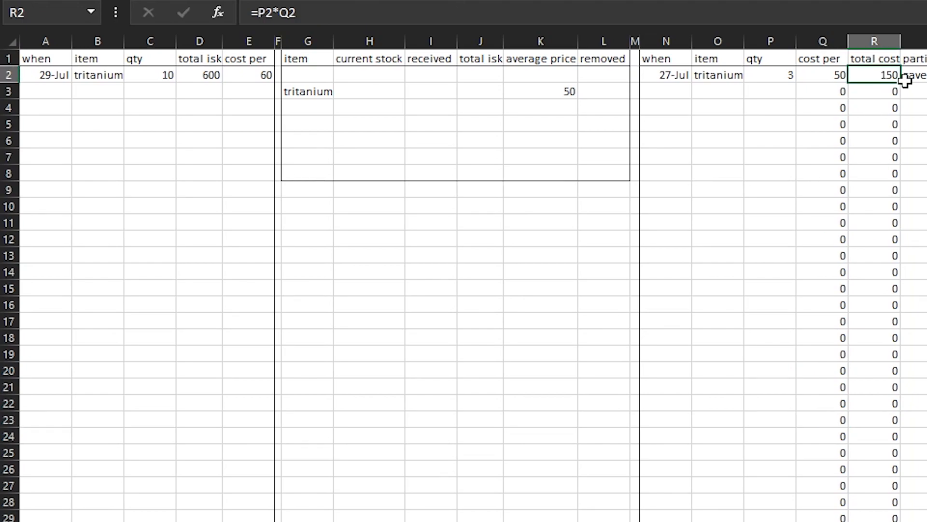
drag(904, 83, 898, 516)
Examine the refilled formulas in Q15, Q3 and R3 and how far down columns Q and R they reach
click(823, 288)
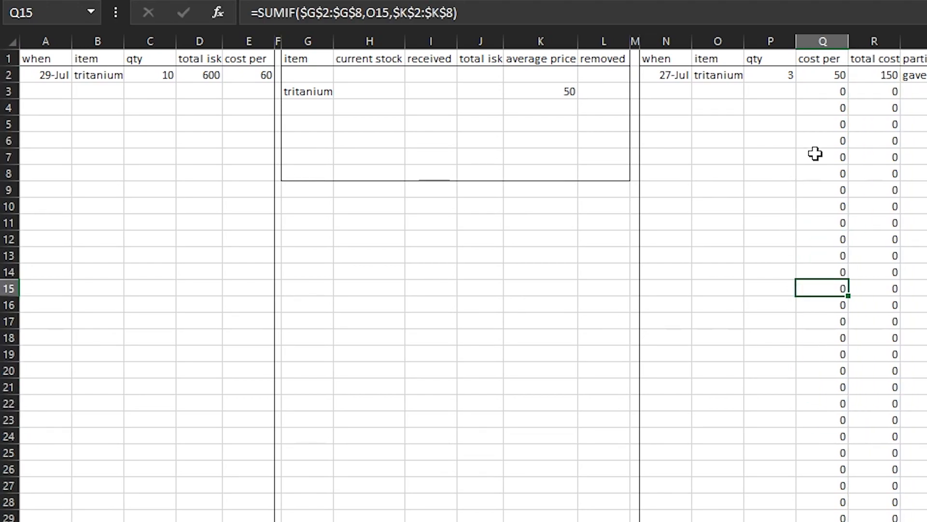
click(824, 91)
key(F2)
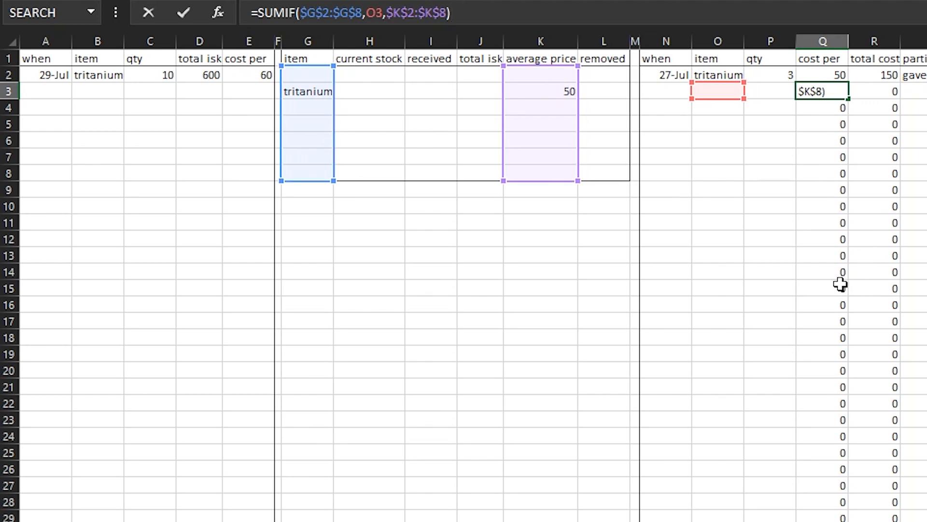
key(ctrl+Return)
click(771, 96)
click(873, 91)
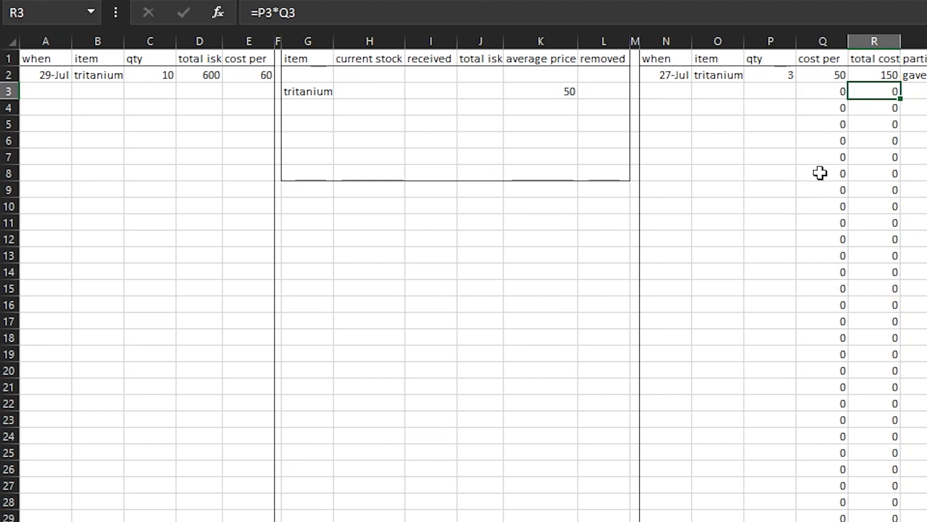
scroll(768, 273, down, 4)
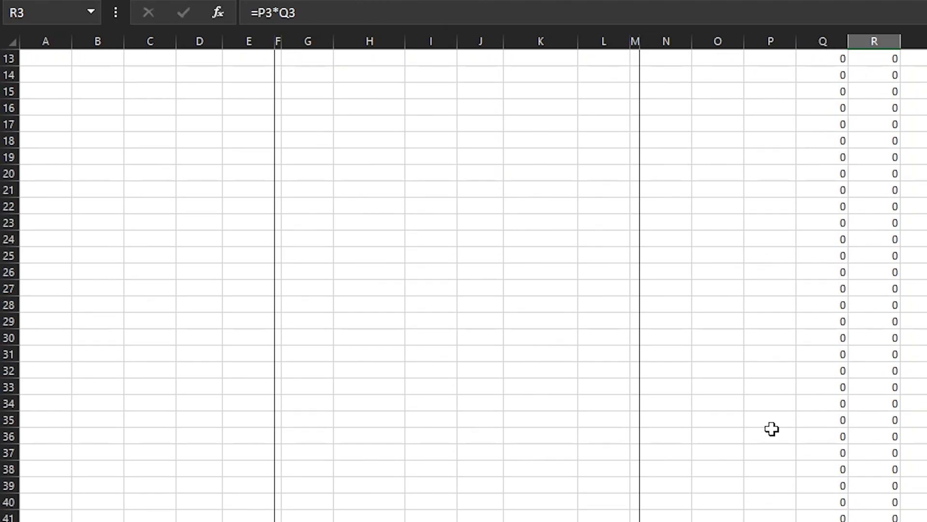
drag(823, 520, 874, 521)
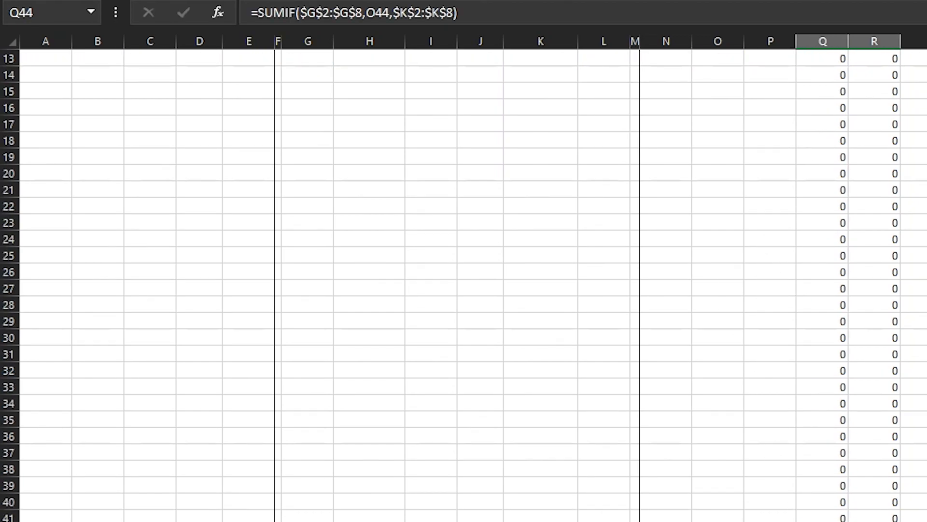
scroll(859, 348, up, 4)
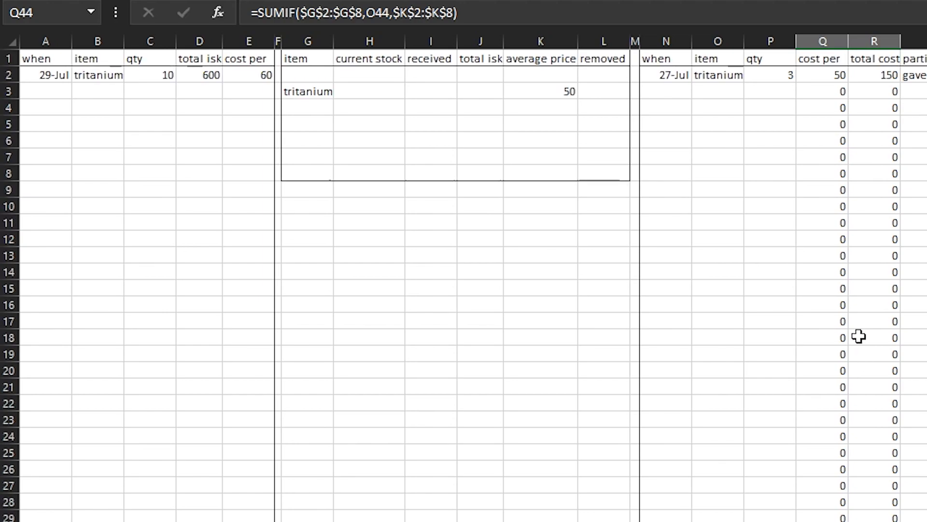
Wrap Q2's cost per formula in an IF that leaves it blank without a date: =IF(N2="","",SUMIF($G$2:$G$8,O2,$K$2:$K$8))
click(810, 78)
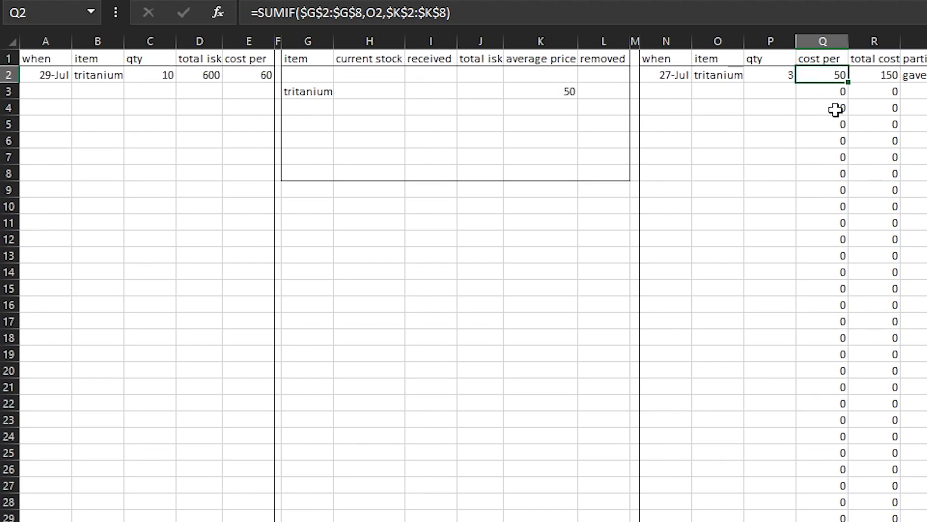
click(258, 13)
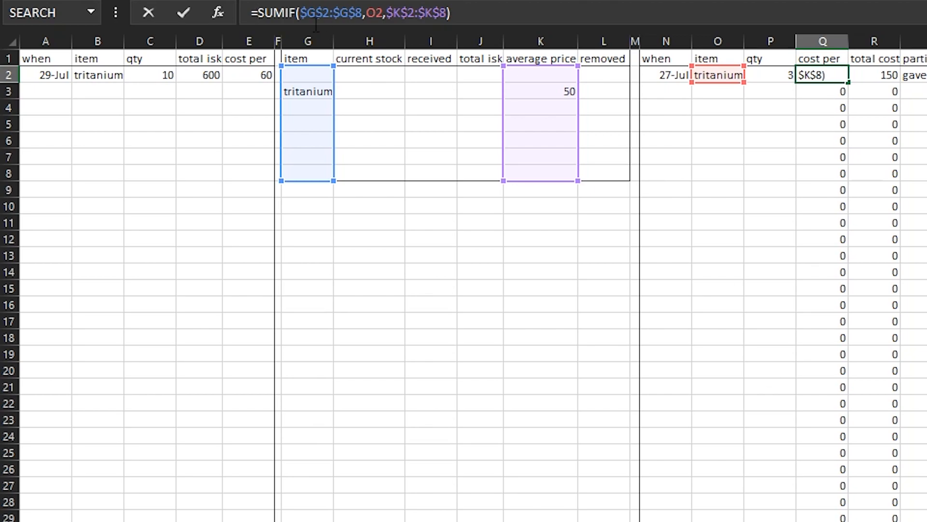
text(if)
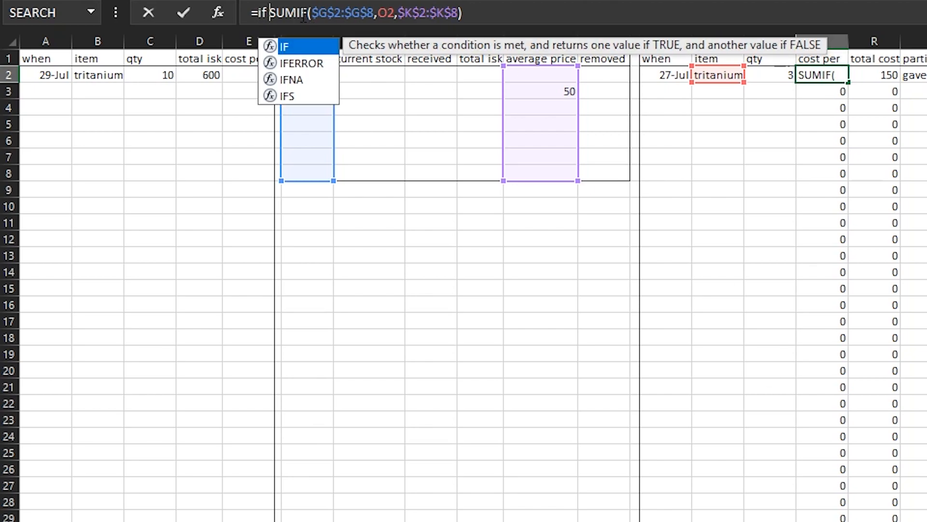
key(Tab)
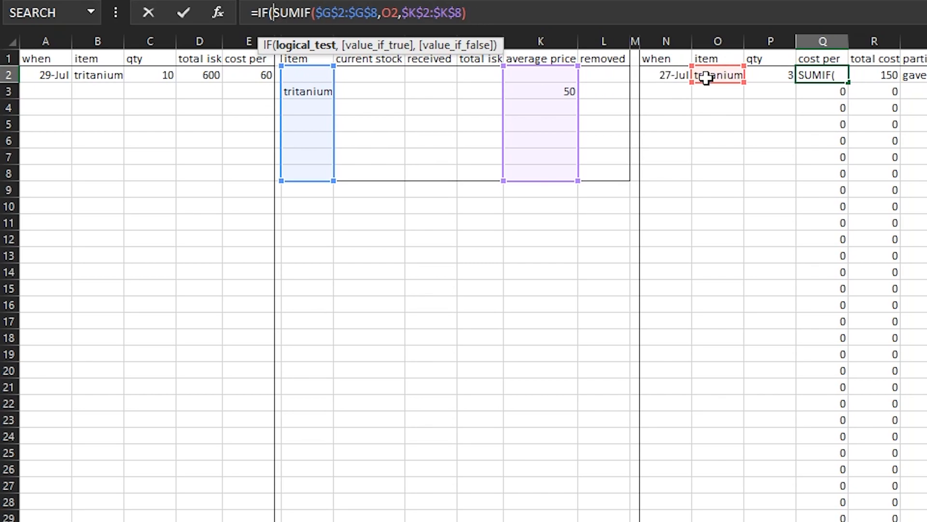
click(670, 75)
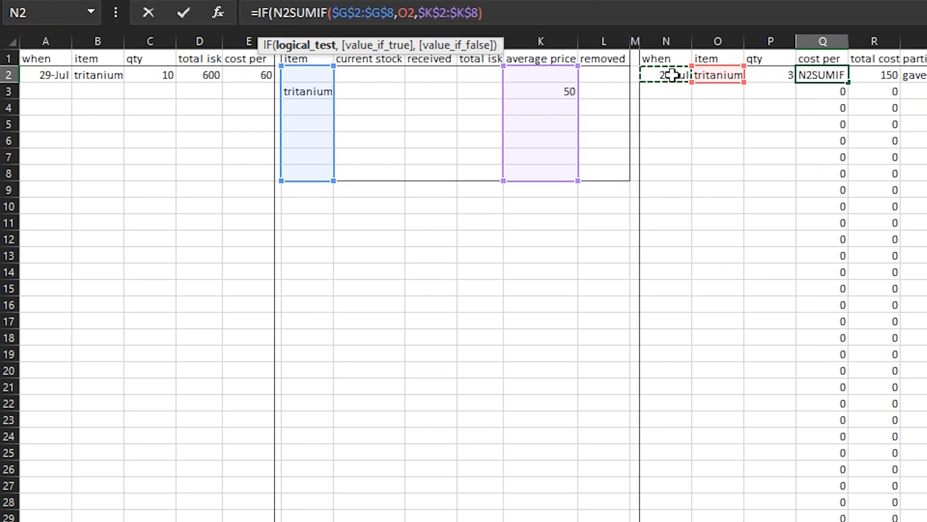
text(=)
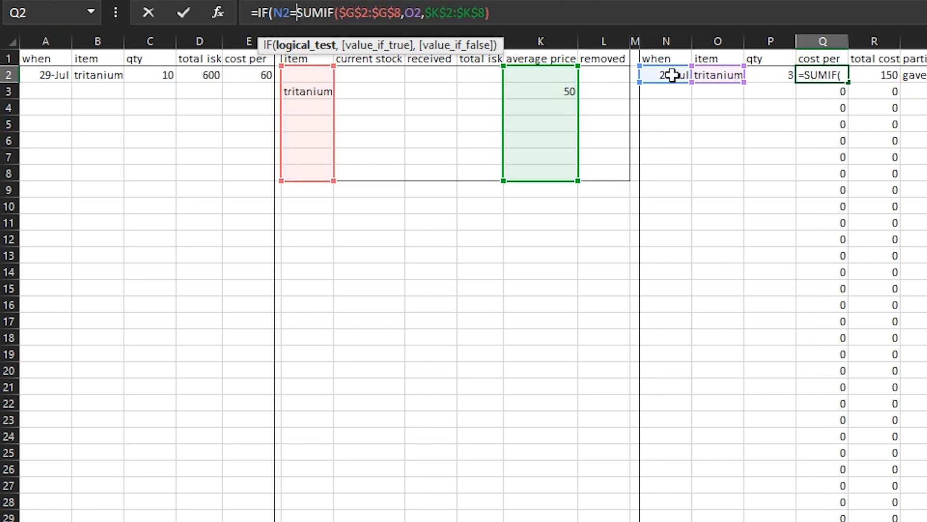
text("")
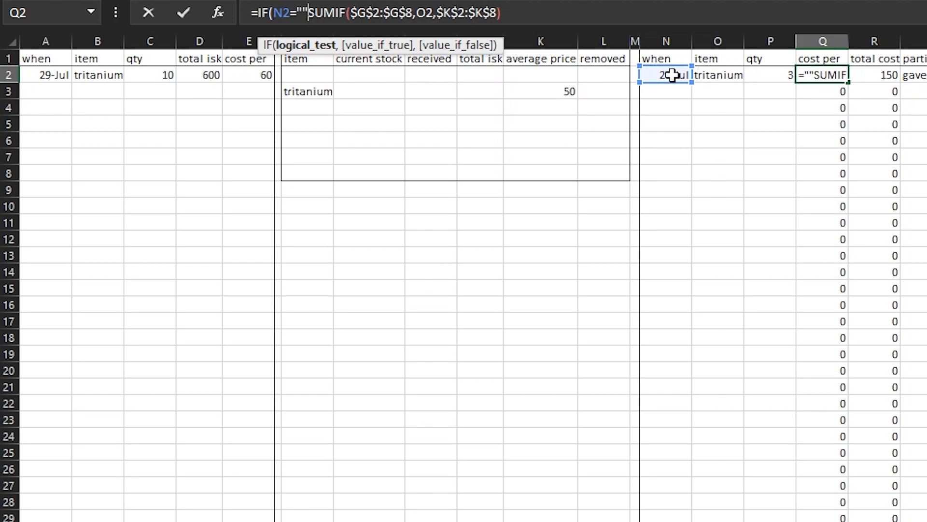
text(,"",)
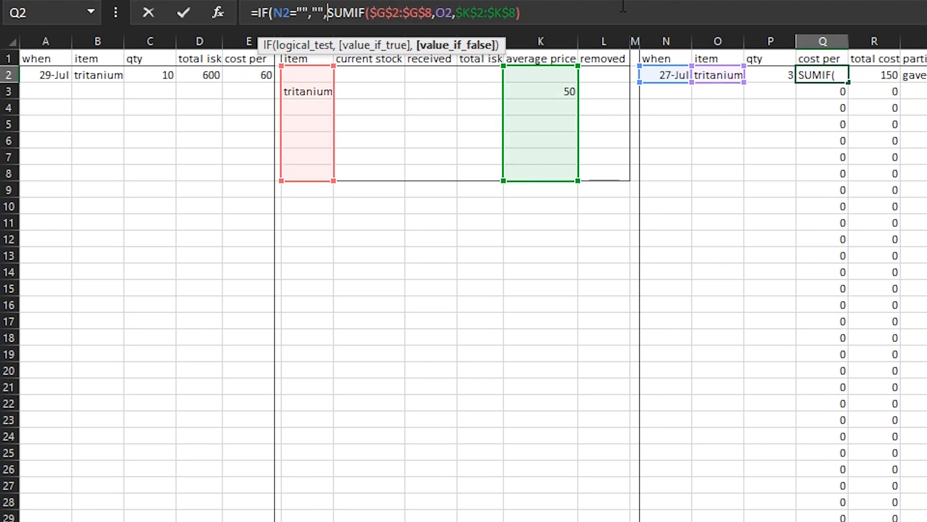
text())
key(Return)
Copy the IF-wrapped cost per formula from Q2 down the rest of column Q
key(Up)
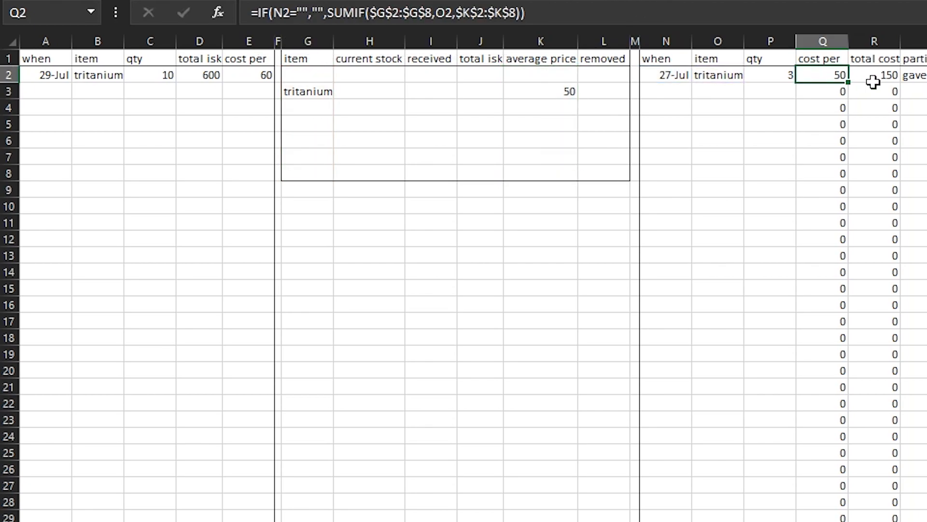
double_click(848, 82)
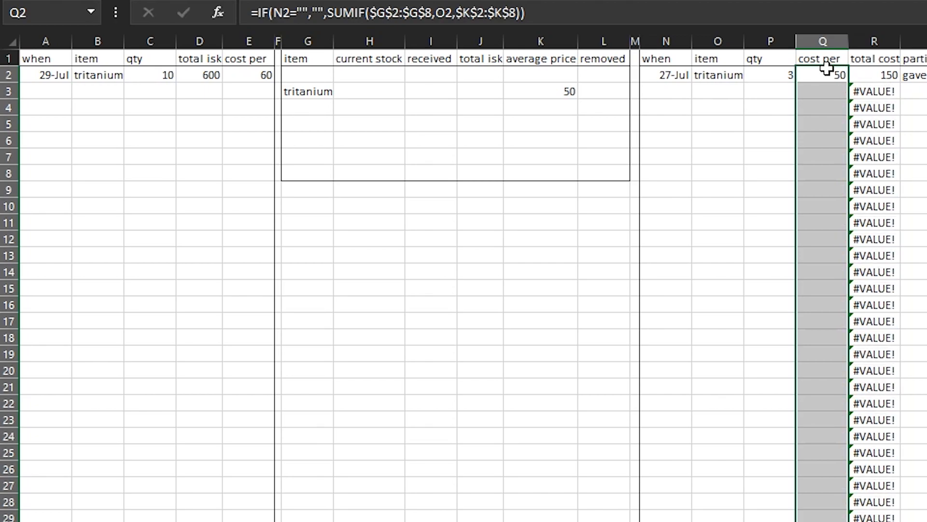
click(825, 75)
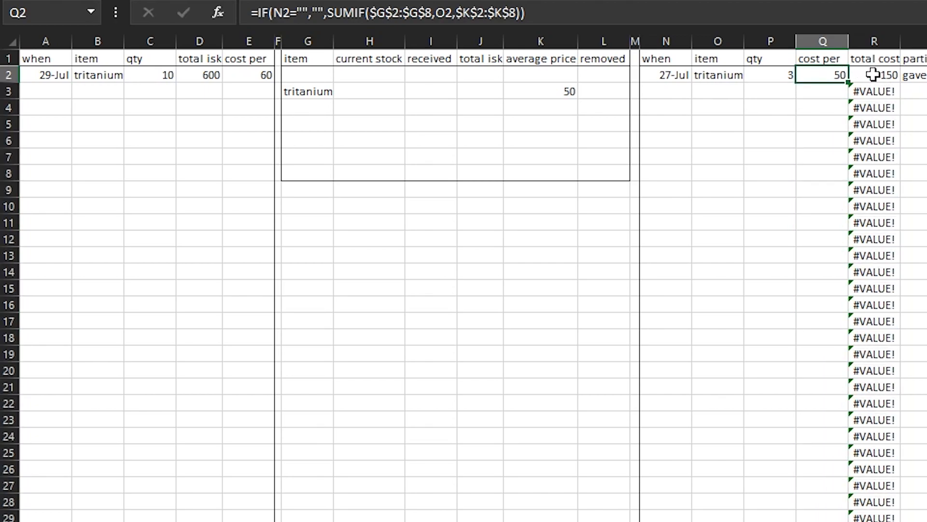
Change the total cost formula in R2 to =IF(N2="","",P2*Q2) so that rows without a date stay blank
click(877, 80)
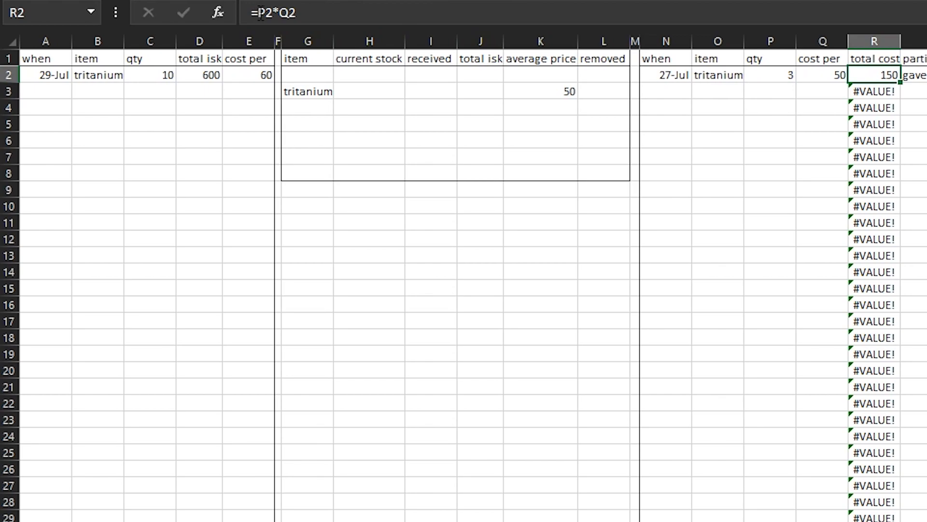
click(259, 13)
text(if)
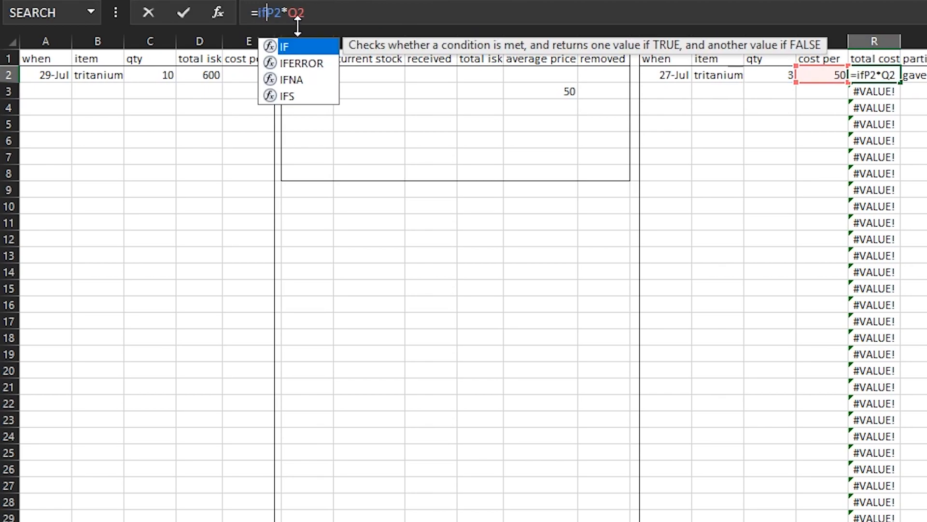
key(Tab)
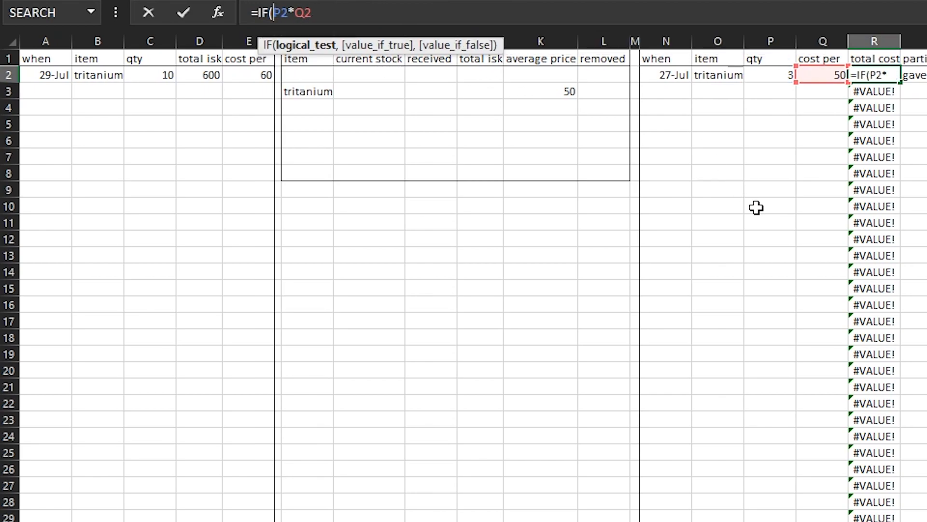
click(663, 73)
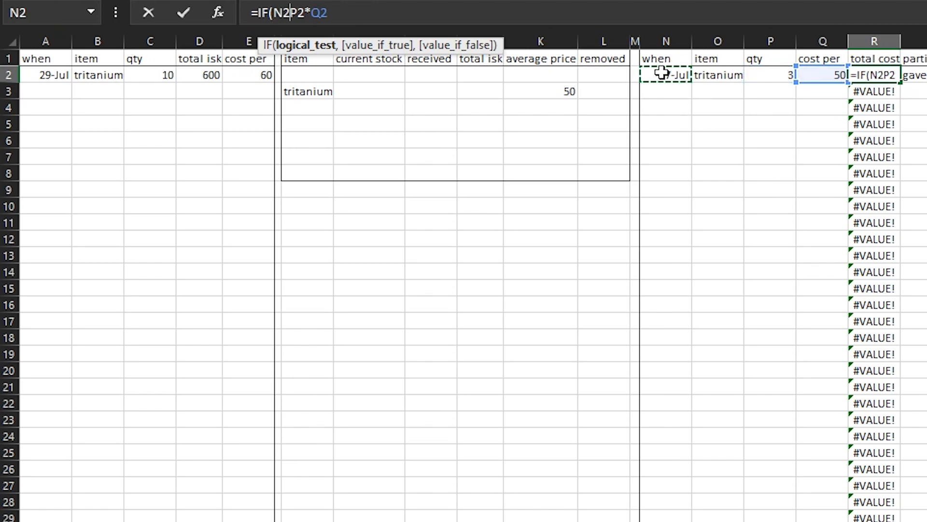
text(="","")
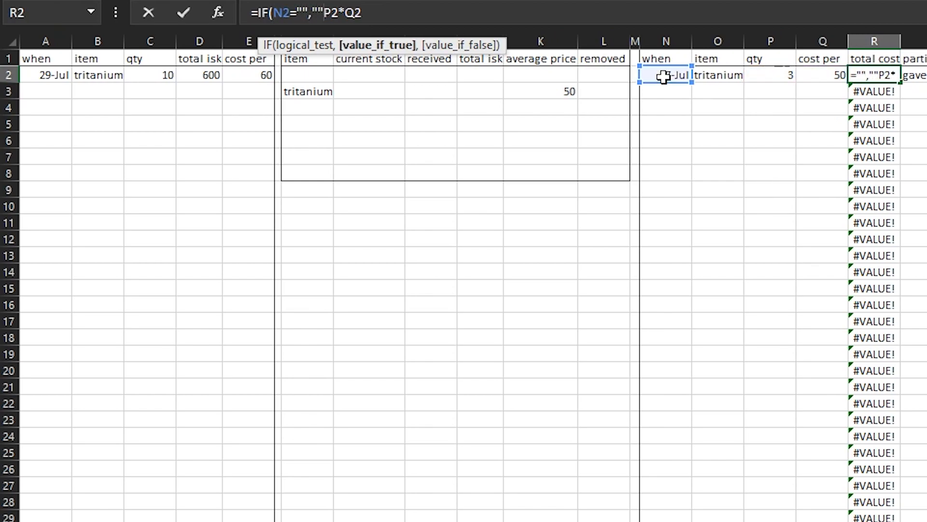
text(,P2*Q2)
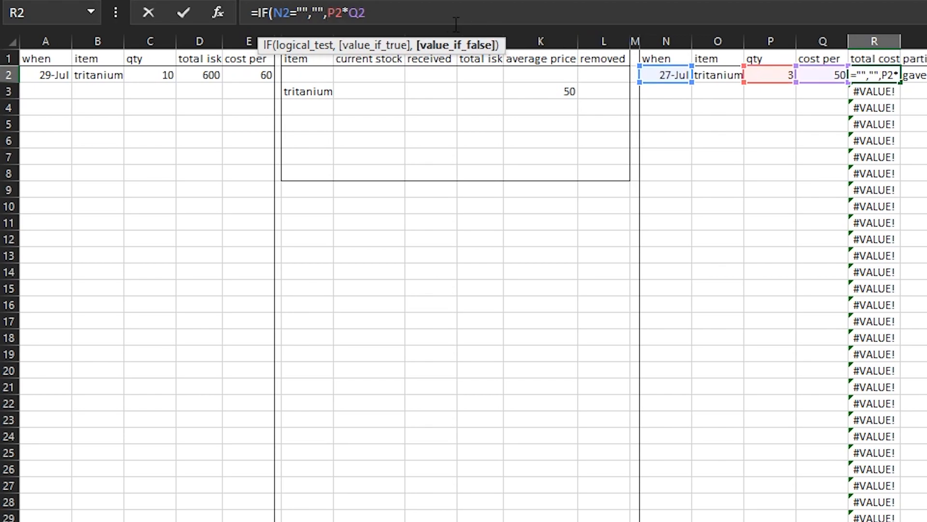
text())
key(Return)
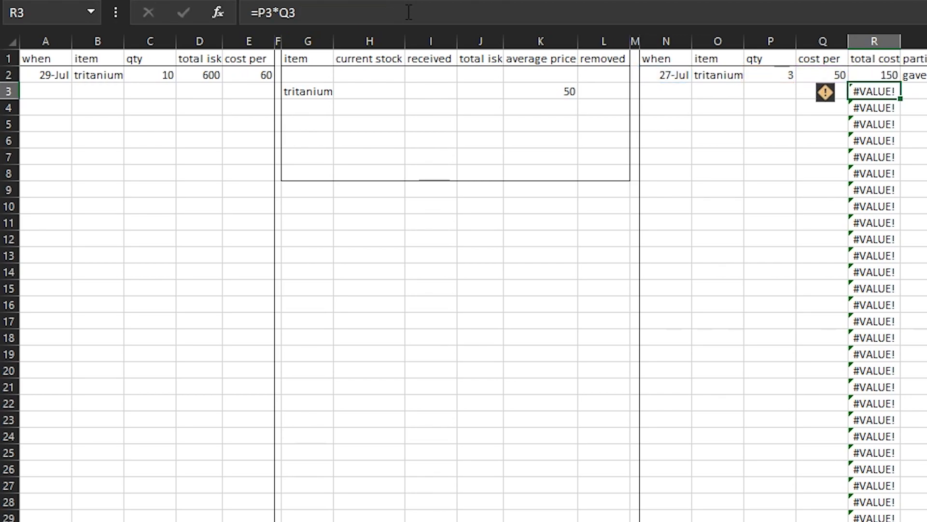
Copy the IF-wrapped total cost formula from R2 down the rest of column R and check R3's copy
click(863, 77)
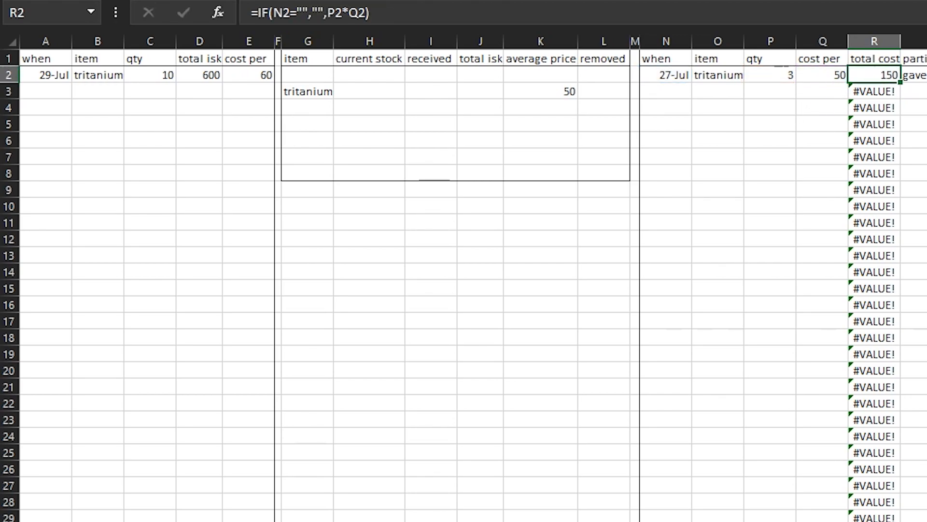
double_click(901, 83)
click(774, 323)
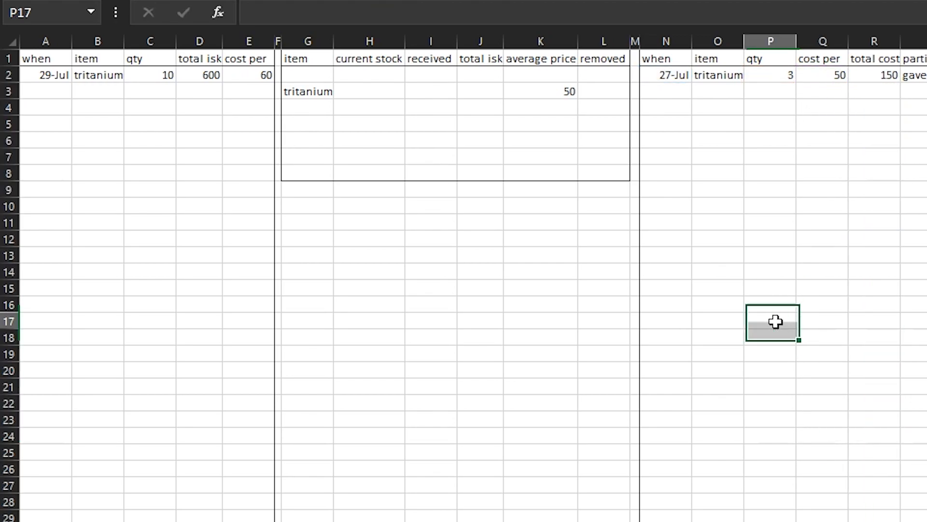
click(878, 92)
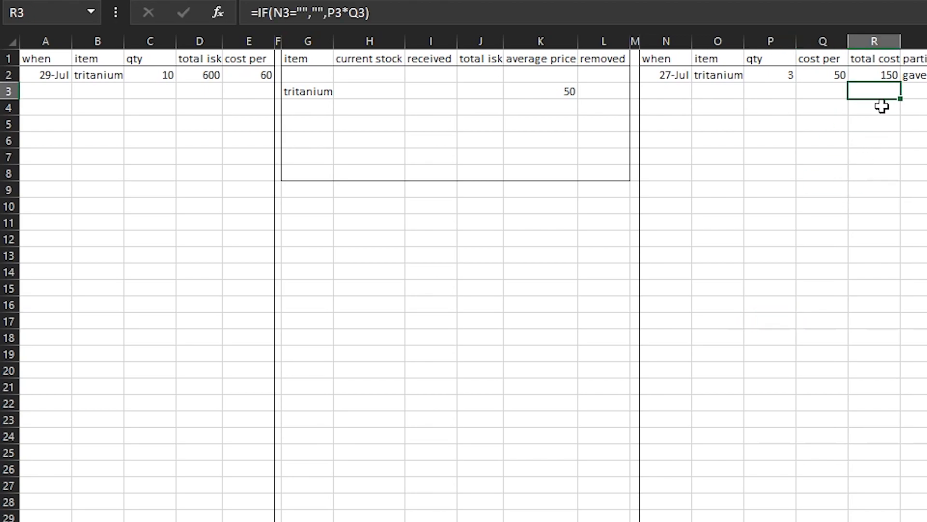
Select all cells containing formulas on the warehouse sheet to examine which columns they occupy
click(920, 1)
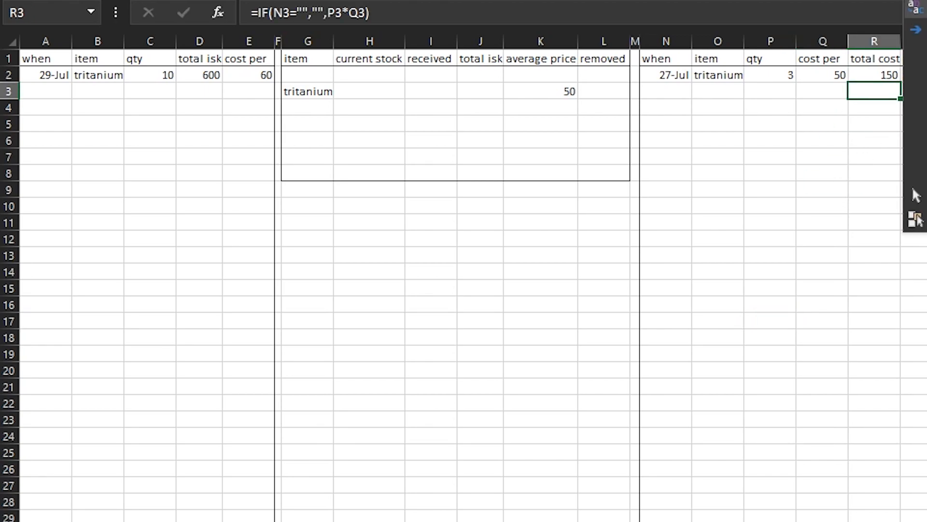
click(918, 78)
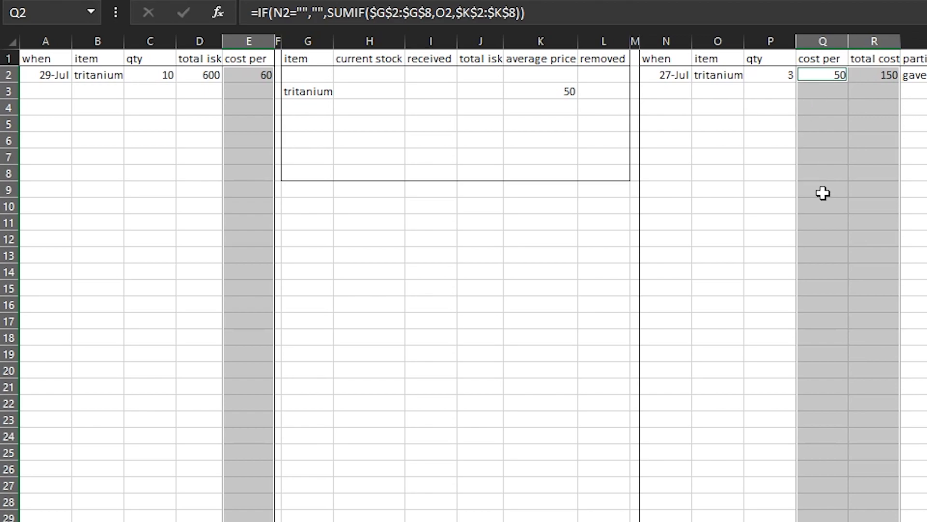
click(920, 1)
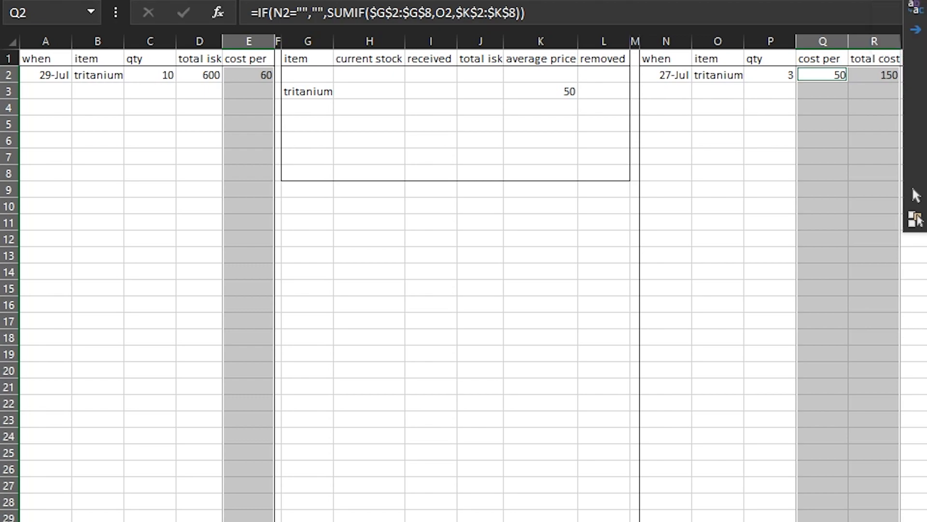
click(916, 78)
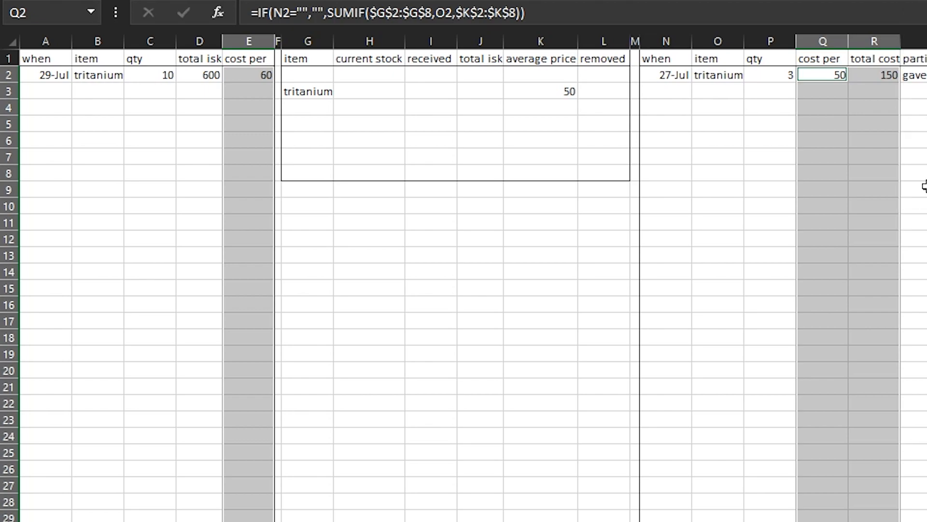
right_click(915, 205)
key(Escape)
click(832, 127)
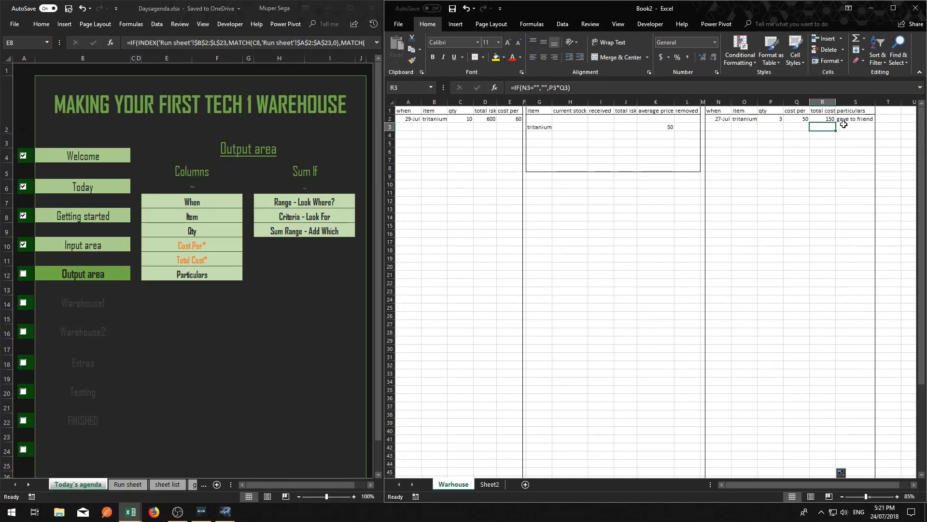
click(861, 126)
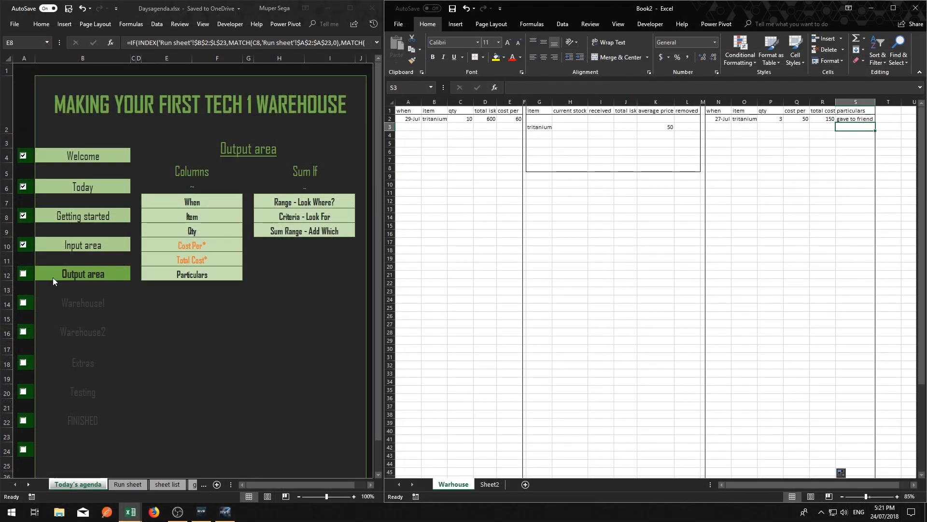
Switch to the Daysagenda workbook and mark the Output area section as done in the agenda
click(24, 275)
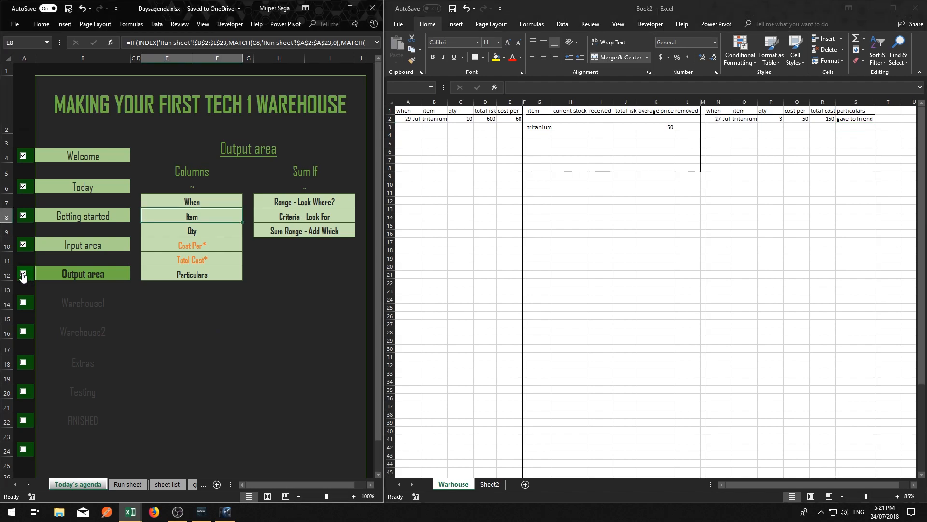
click(24, 275)
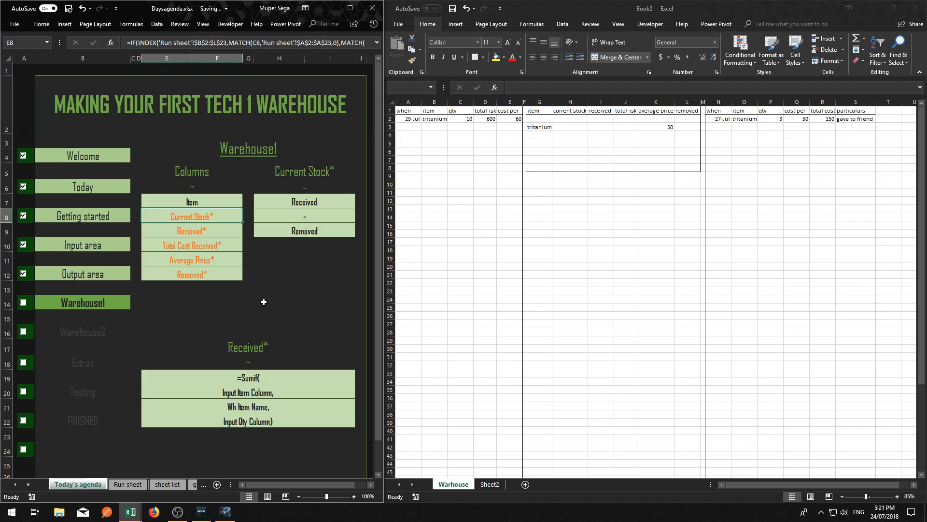
Look through the Run sheet, sheet list, g1 and ht2 sheets and return to Today's agenda
click(122, 486)
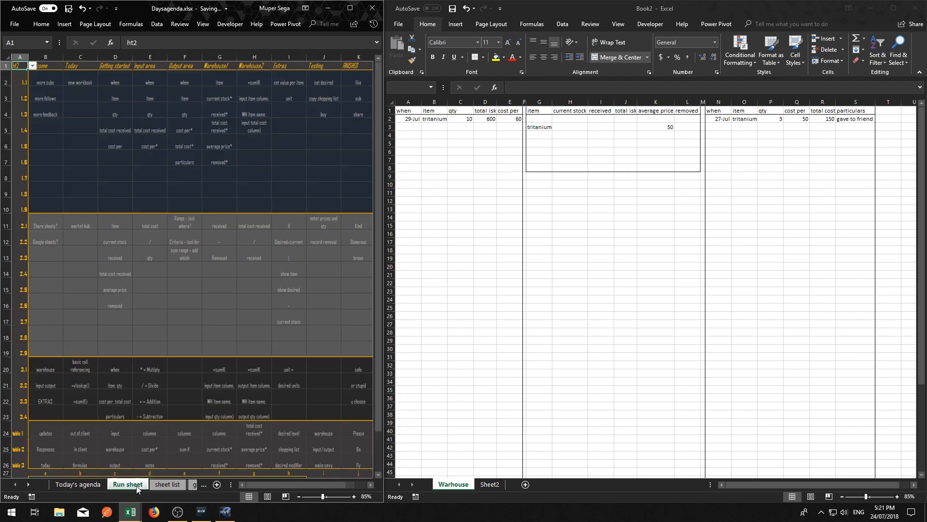
click(167, 485)
click(194, 485)
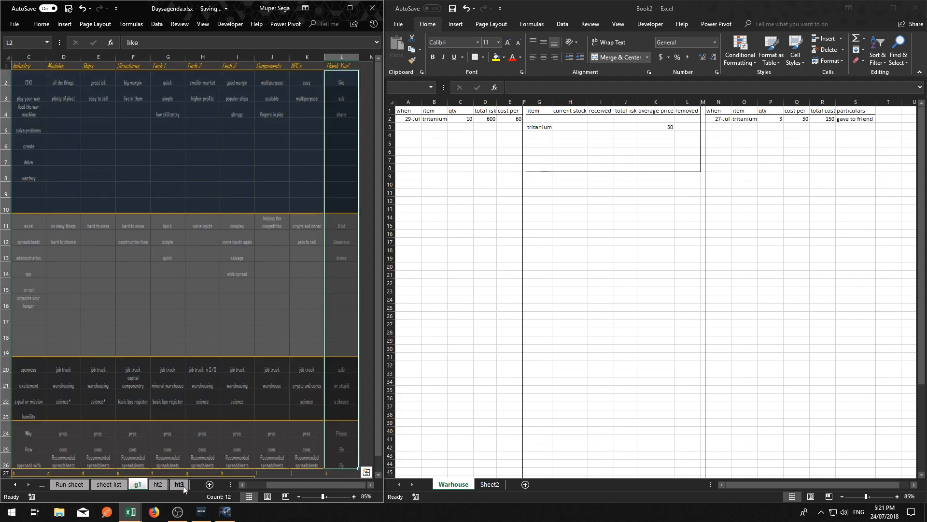
click(159, 485)
click(189, 286)
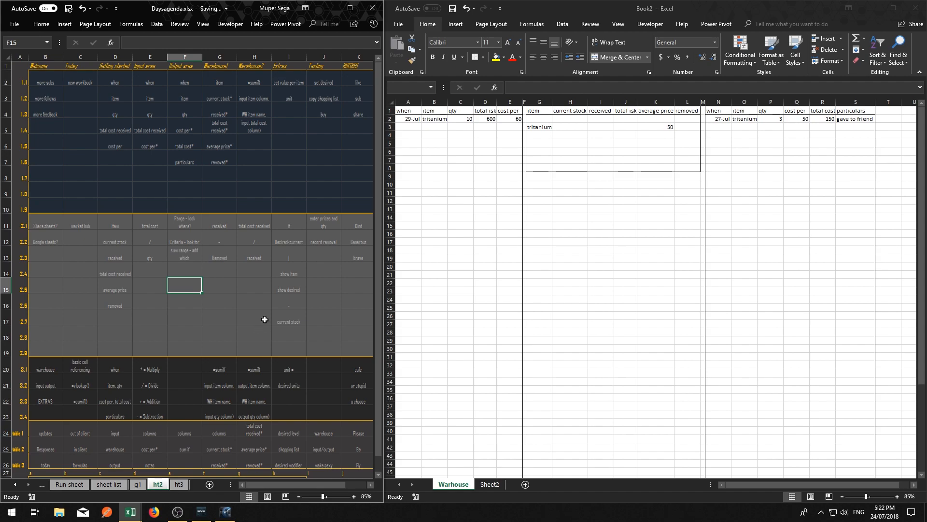
click(42, 486)
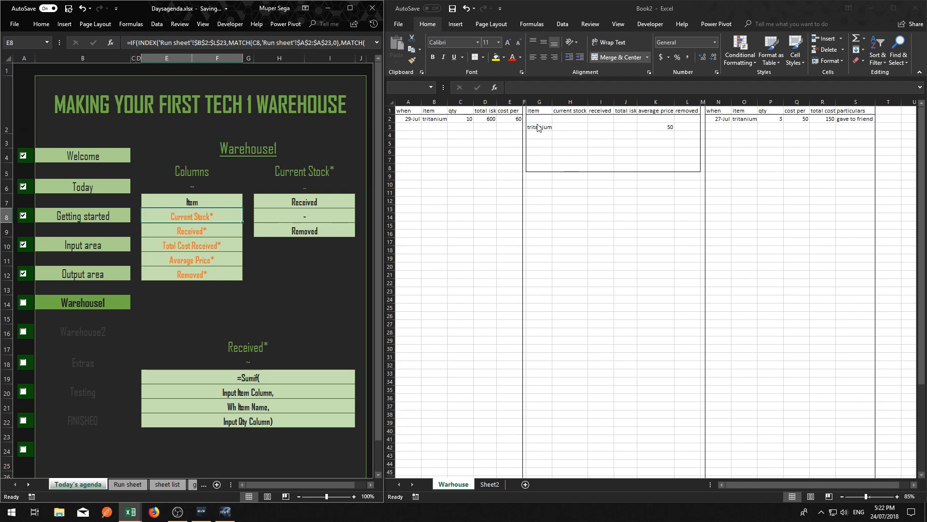
Go through the Warehouse1 column list in the agenda, from Item to Removed
click(212, 203)
click(224, 215)
click(226, 230)
click(225, 245)
click(226, 259)
click(223, 274)
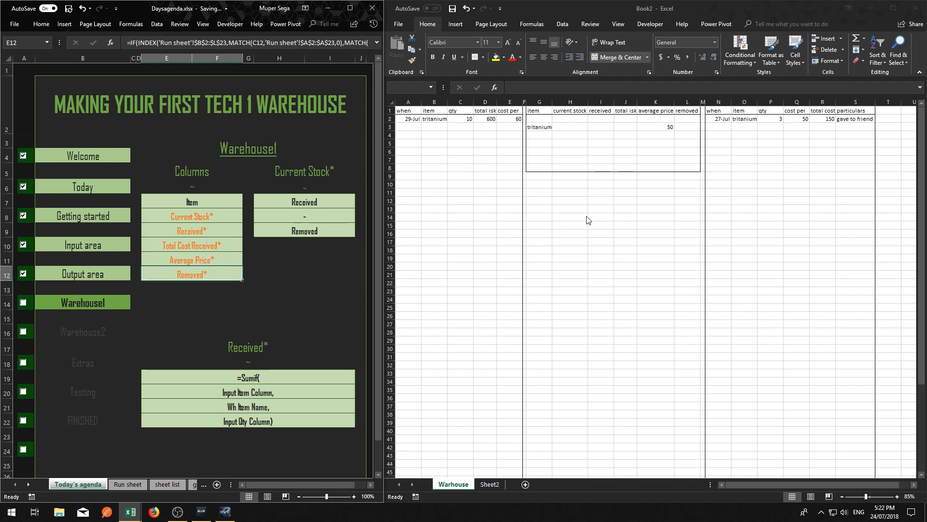
Enter Isogen, Megacyte and Mexallon as warehouse items in G2:G4, using EVE's market mineral list as reference
click(540, 119)
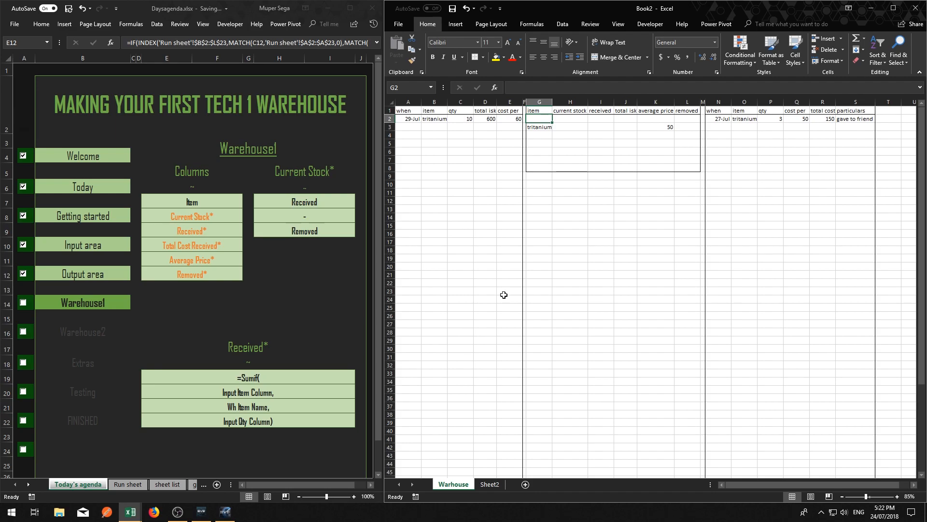
click(226, 512)
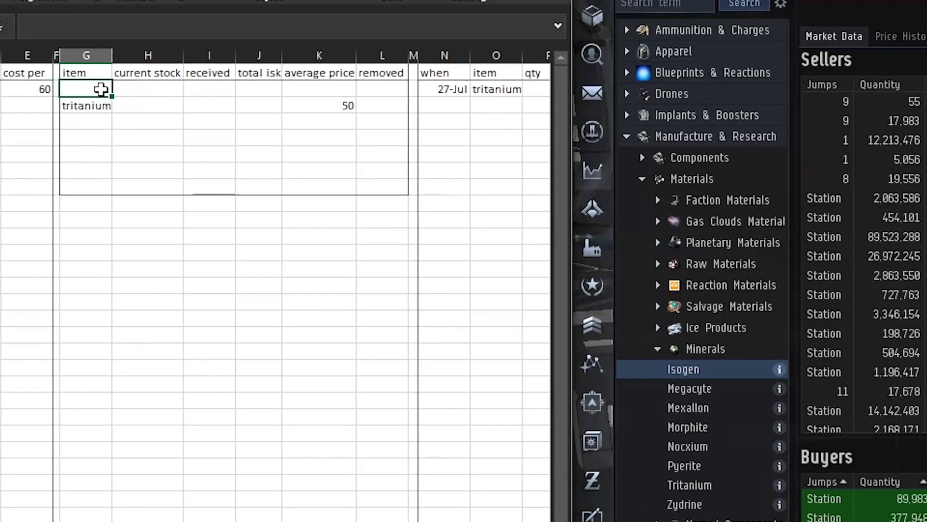
text(Isogen)
key(Return)
text(Megacyte)
key(Return)
text(Mexallon)
key(Return)
text(M)
key(BackSpace)
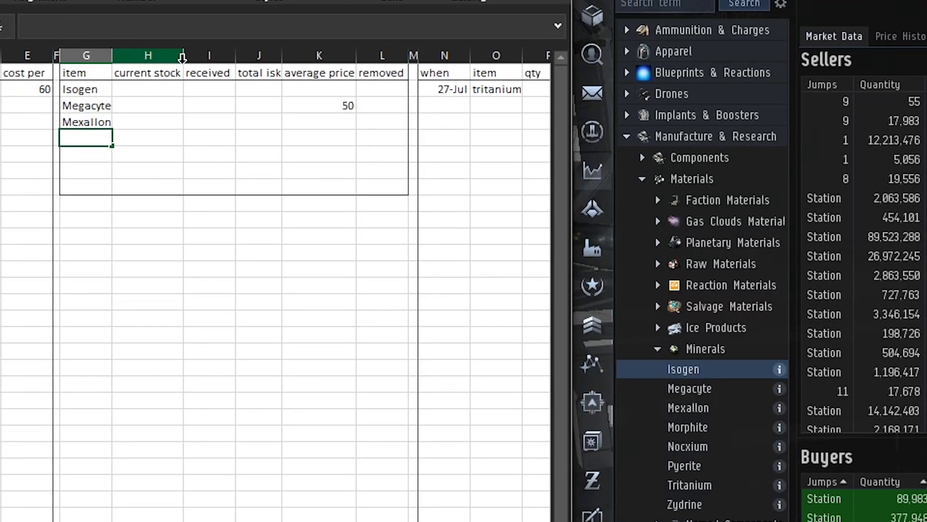
Enter Nocxium, Pyerite, Tritanium and Zydrine in G5:G8 and widen the item column to fit the names
text(Nocxium)
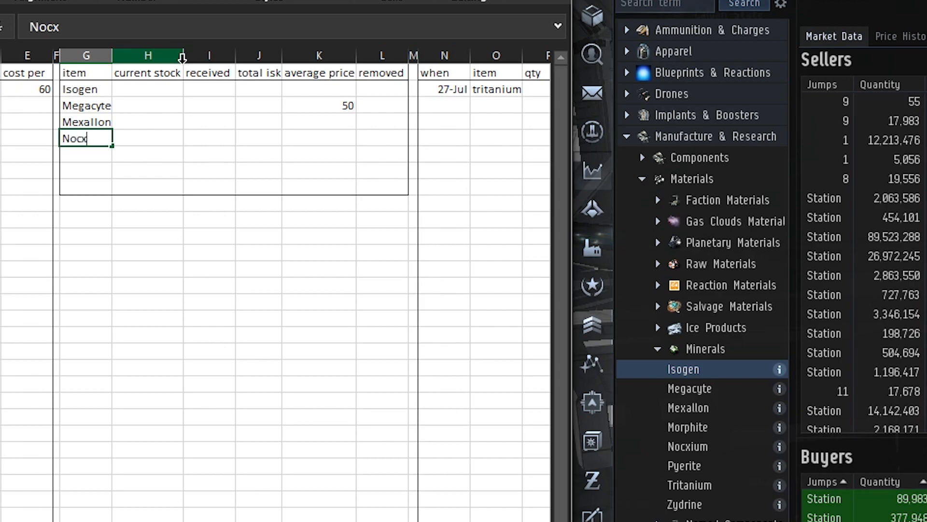
key(Return)
text(Pyrite)
key(Return)
text(Tritanium)
key(Return)
text(Zydrine)
key(Up)
key(Up)
key(Up)
key(Up)
key(Up)
click(112, 53)
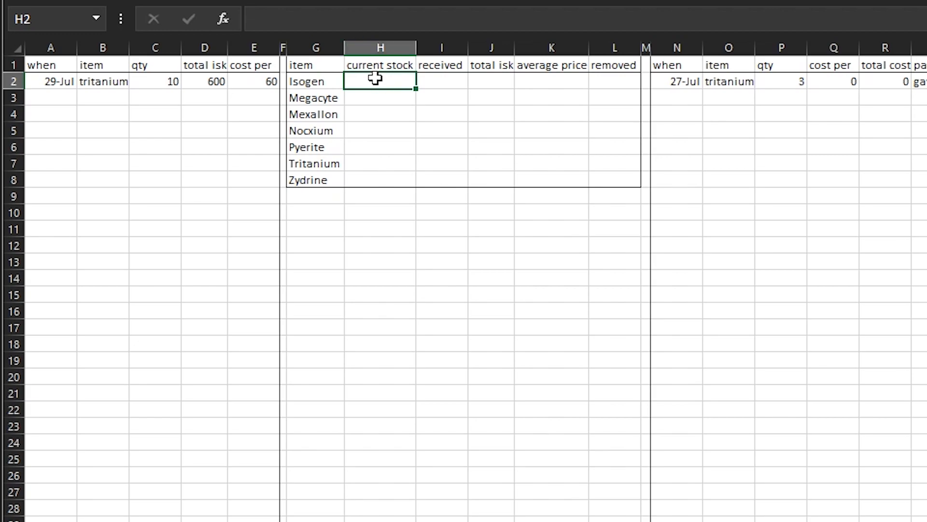
Enter the current stock formula =I2-L2 in H2, subtracting removed from received
click(298, 20)
text(=)
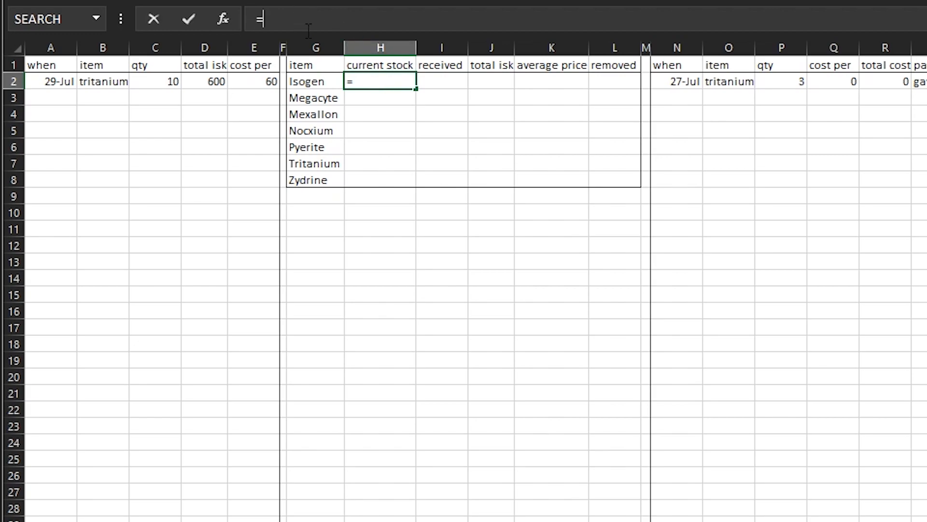
click(442, 81)
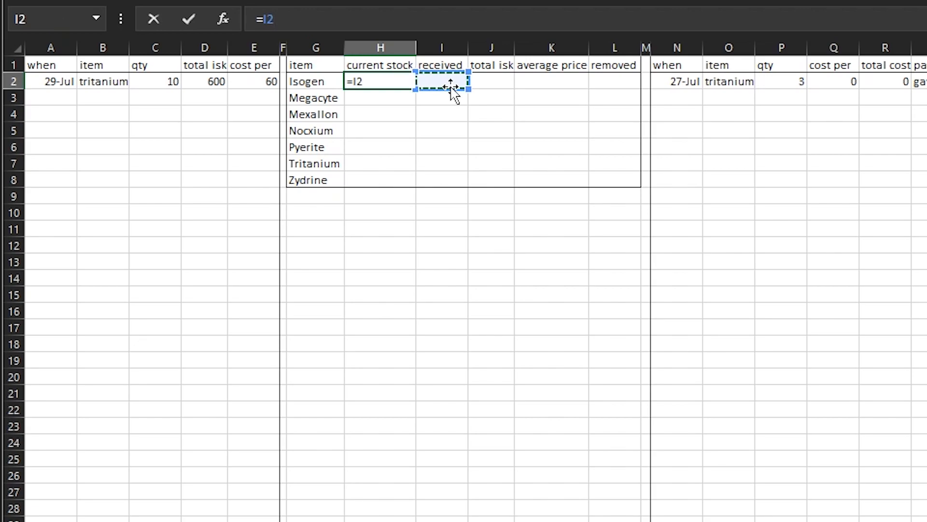
text(-)
click(608, 81)
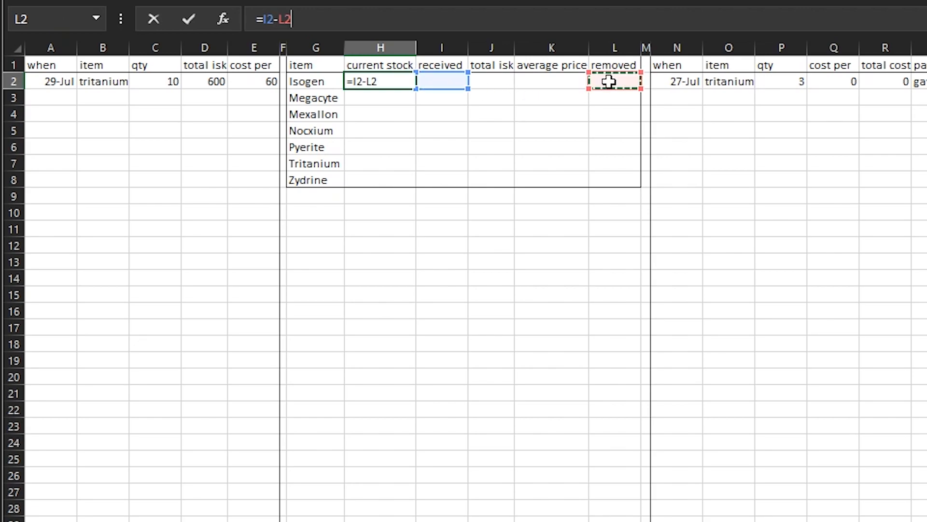
key(Return)
Try to fill the current stock formula from H2 down to H8, and undo the fill
click(405, 80)
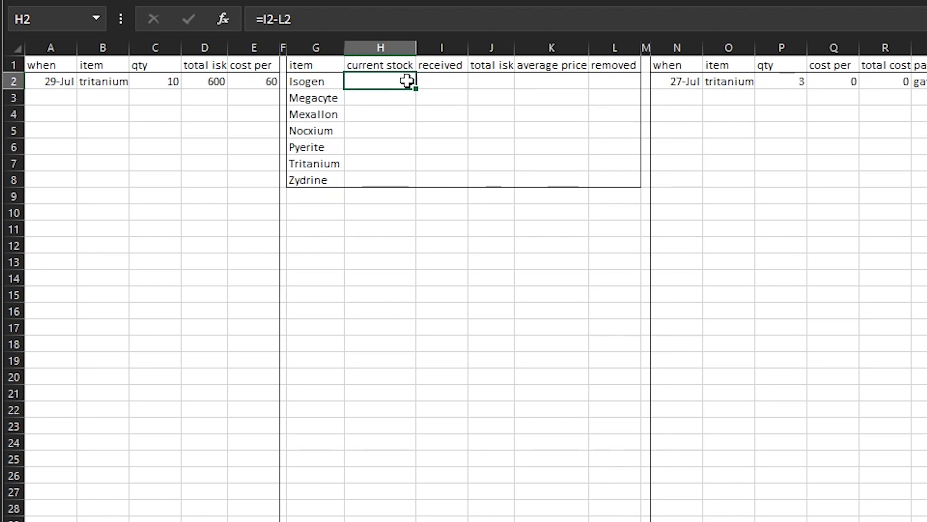
drag(416, 89, 404, 188)
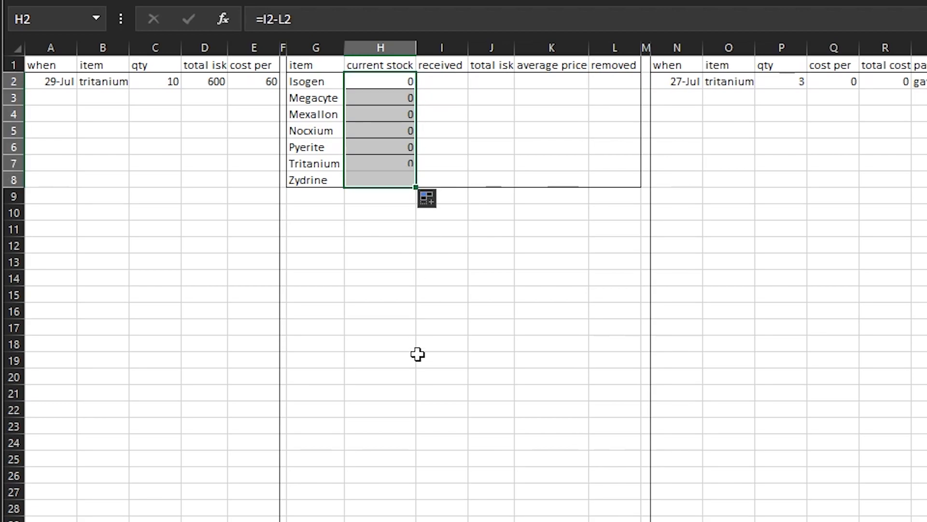
key(ctrl+z)
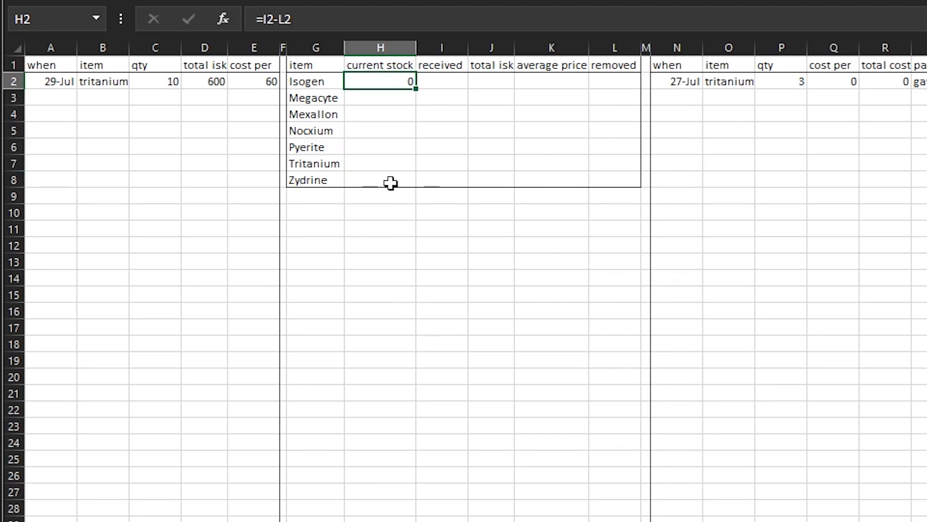
Copy H2 and paste only its formula into H2:H8, keeping the table's borders
right_click(394, 82)
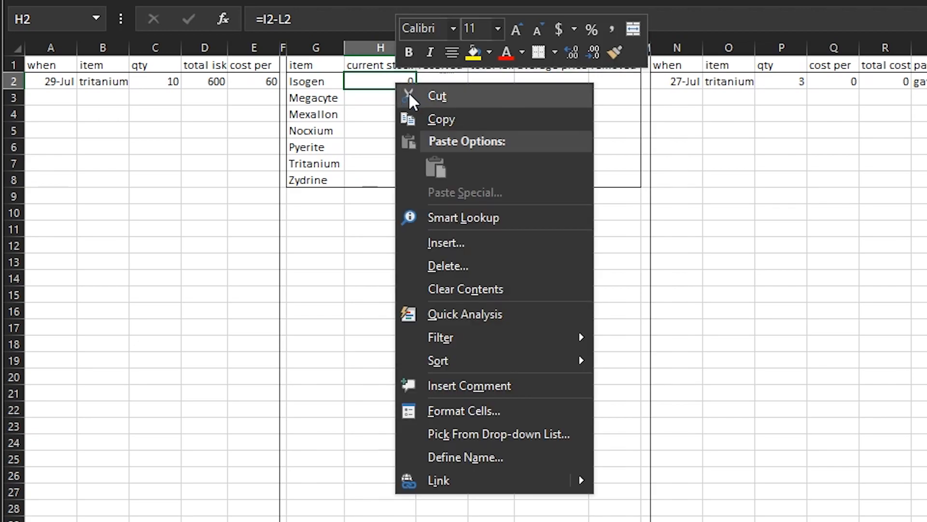
click(447, 120)
drag(383, 83, 378, 174)
right_click(380, 179)
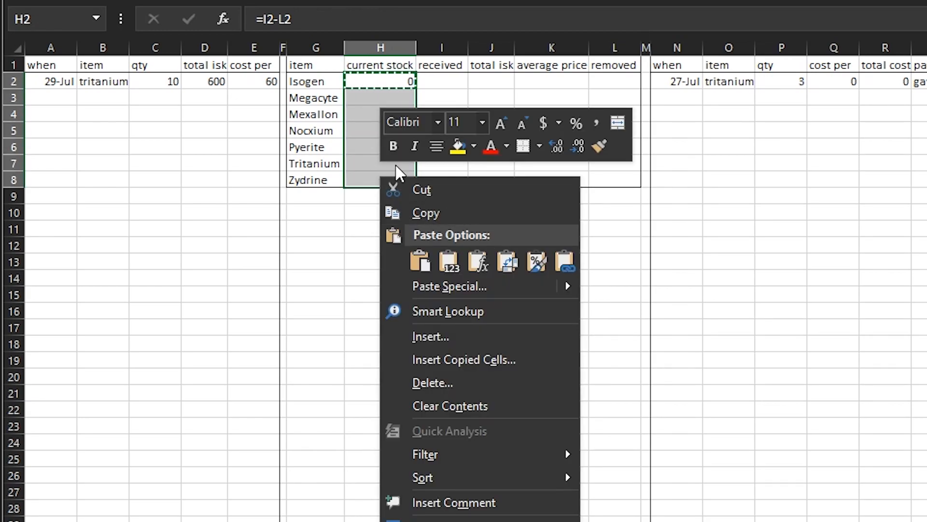
click(459, 261)
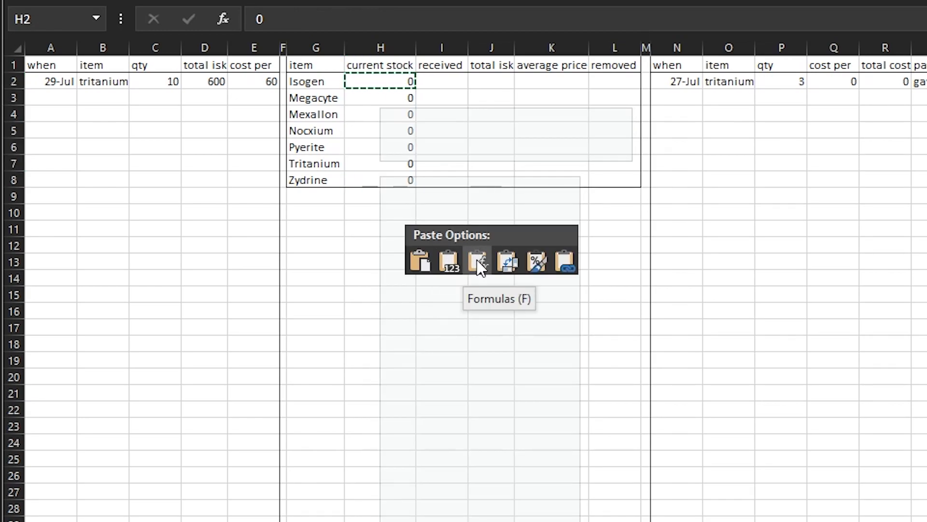
click(478, 262)
click(387, 275)
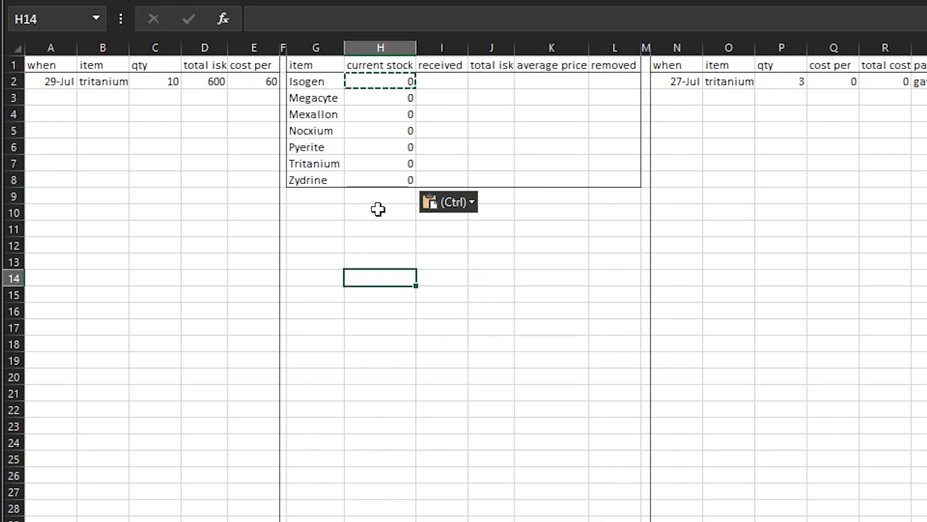
click(379, 208)
click(447, 118)
click(442, 78)
drag(387, 81, 386, 180)
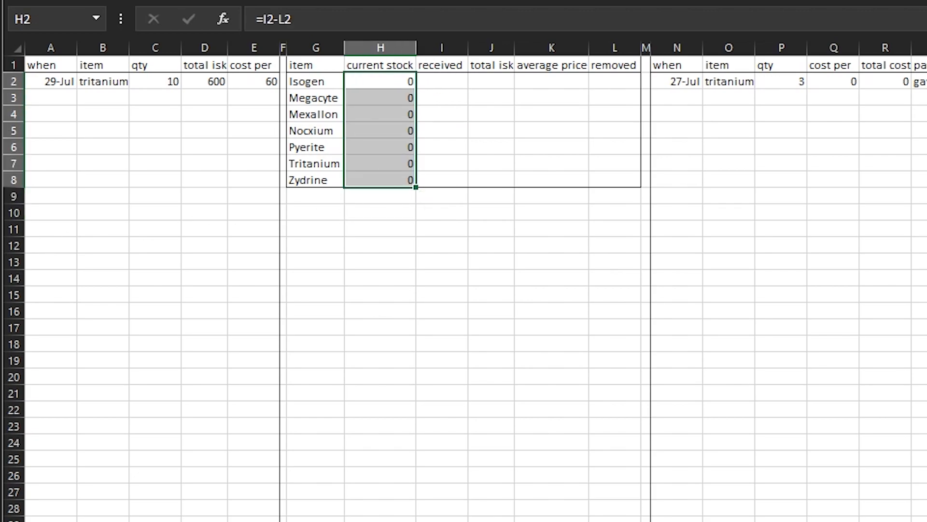
click(490, 278)
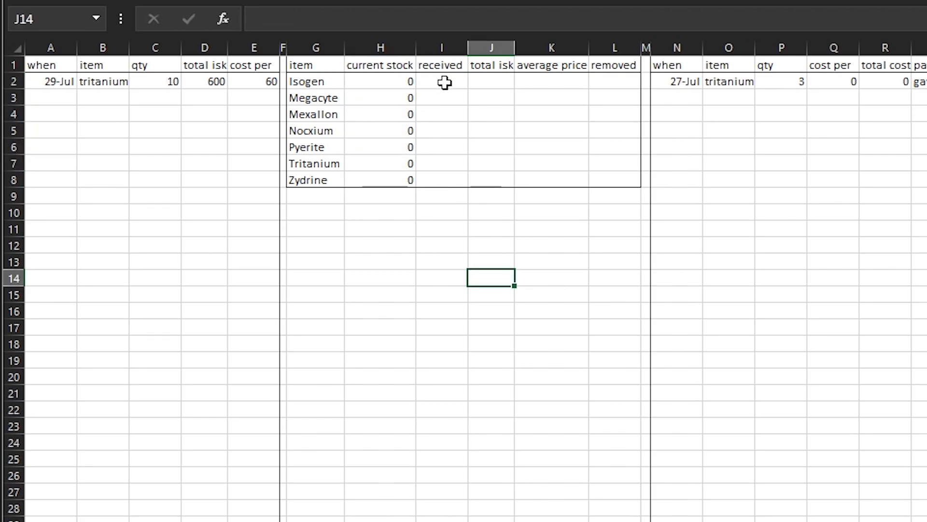
Start a SUMIF formula in I2, the first received cell, with the absolute item column $B:$B as its range
click(431, 77)
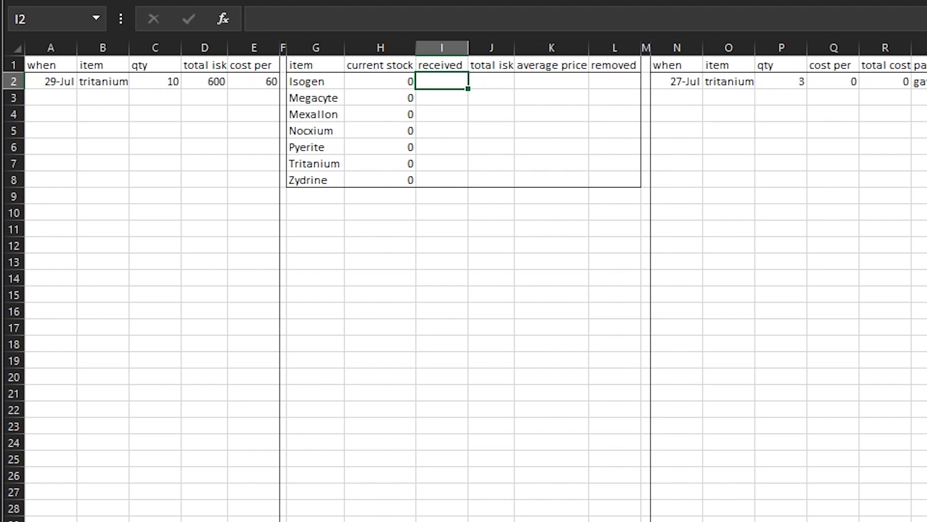
click(303, 25)
text(=)
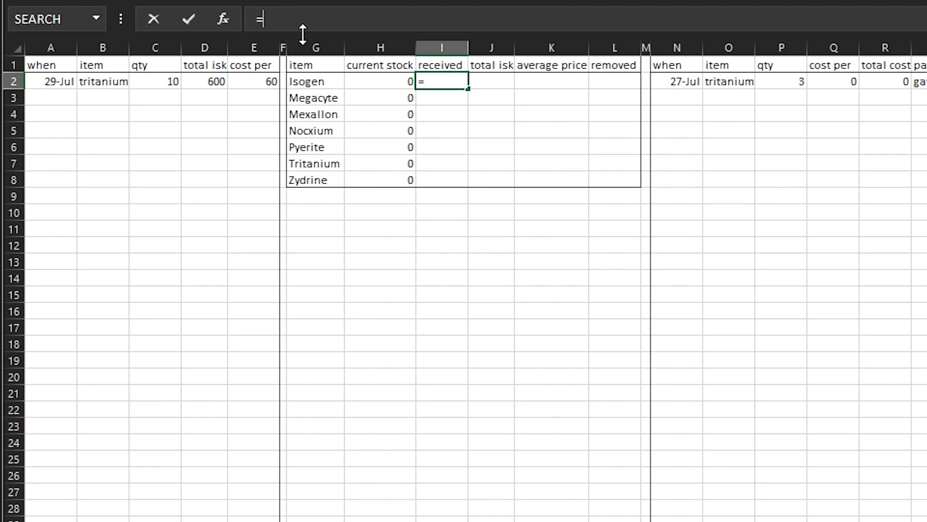
text(sumif)
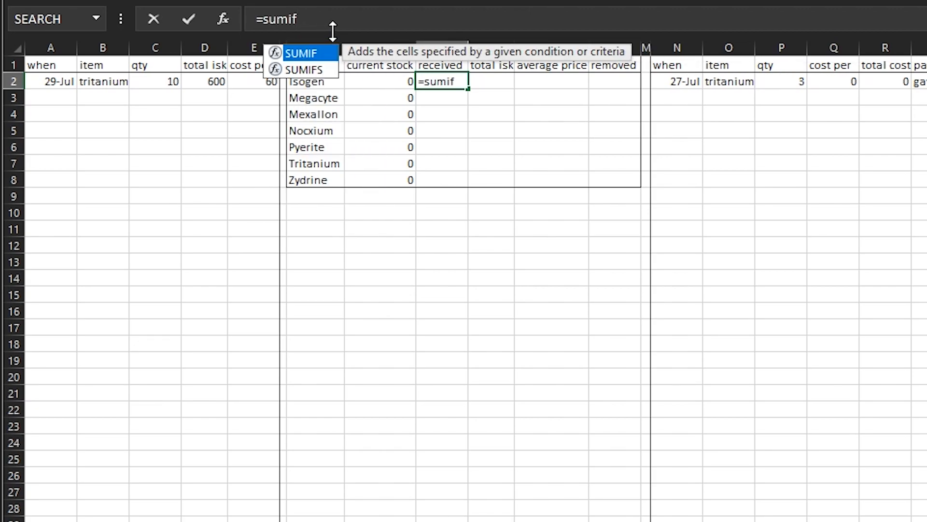
key(Tab)
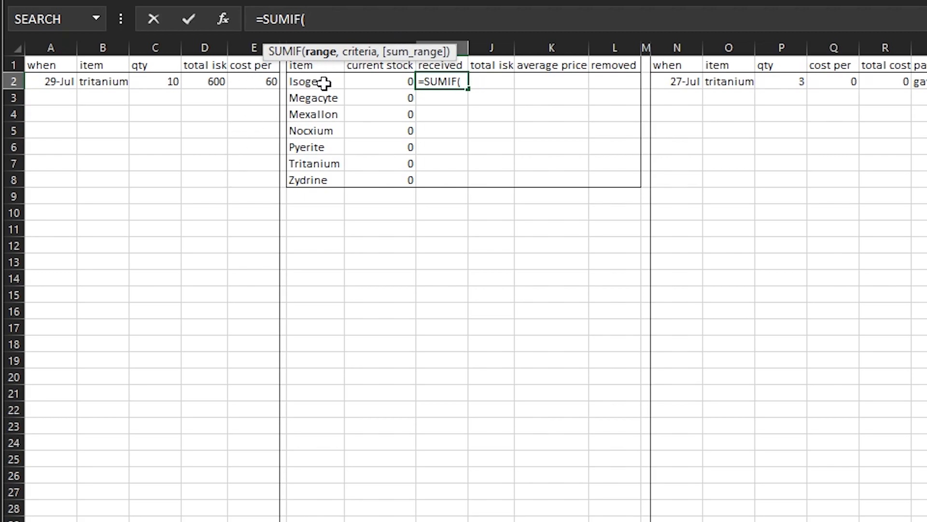
click(89, 45)
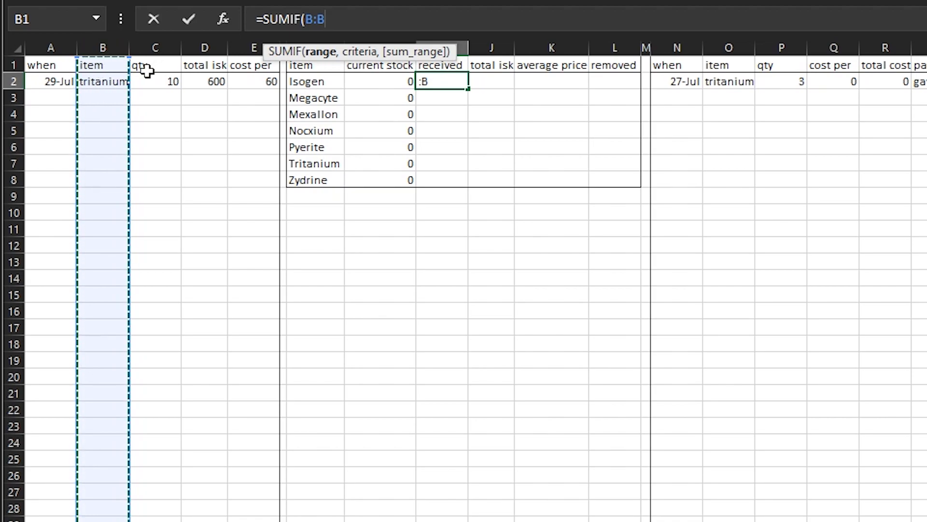
text(,)
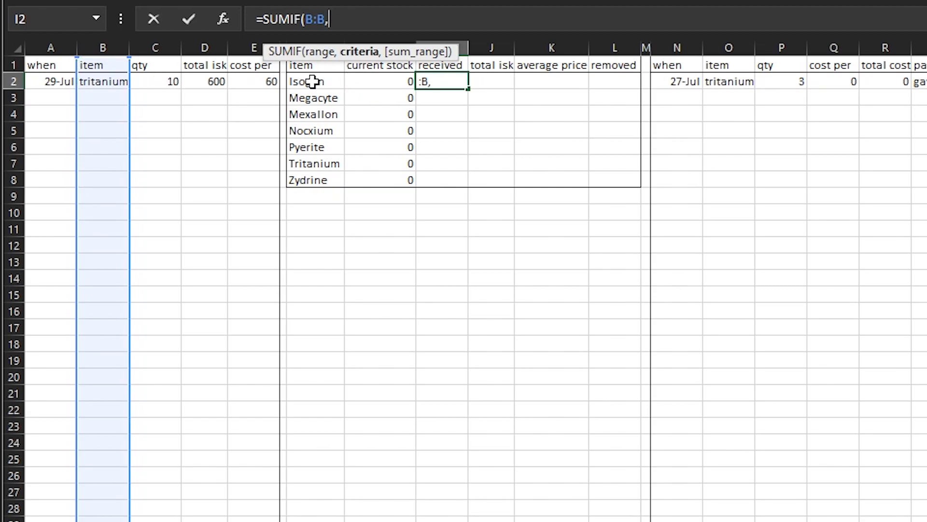
click(320, 18)
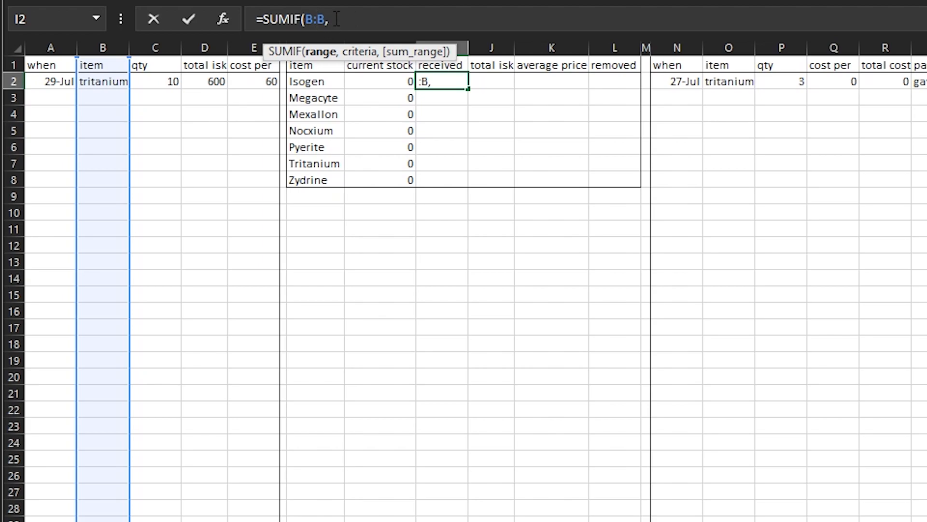
key(F4)
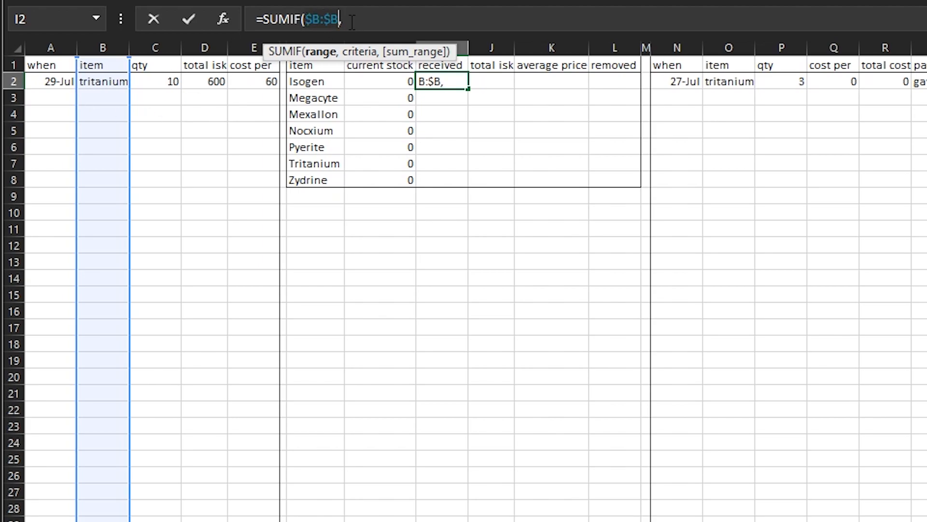
key(Right)
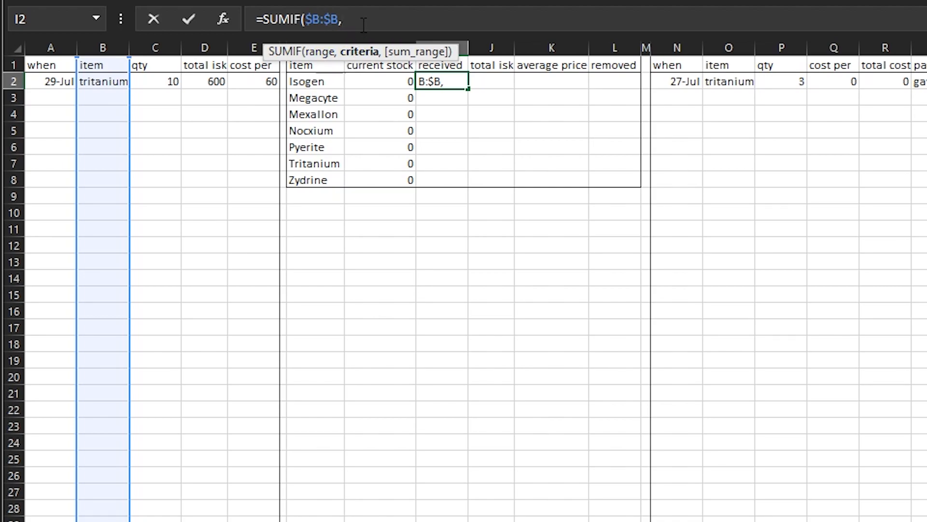
Complete the SUMIF in I2 with G2 as the criteria and the absolute qty column $C:$C as the sum range
click(323, 81)
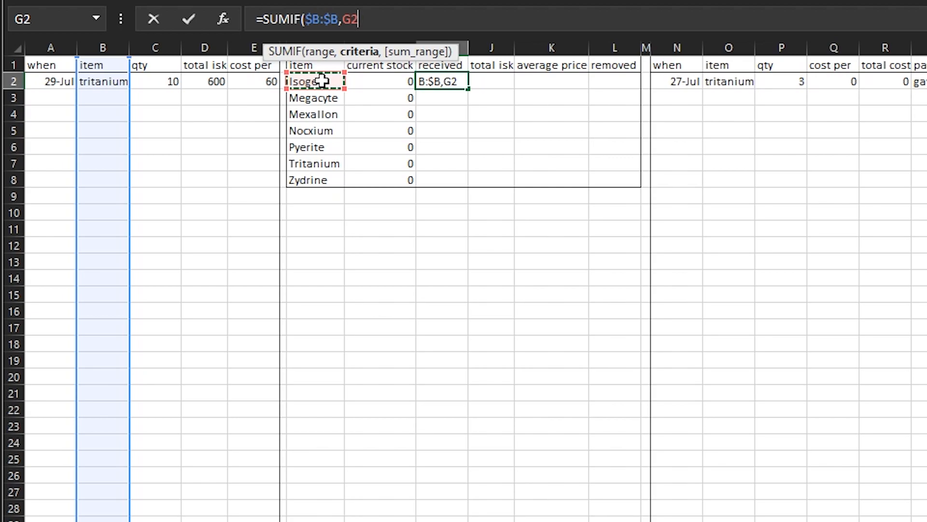
text(,)
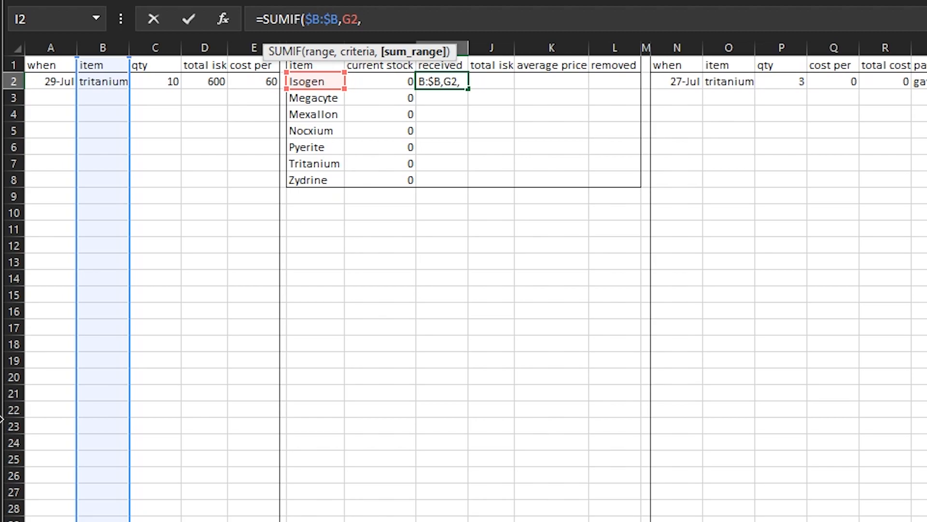
click(158, 48)
key(F4)
text())
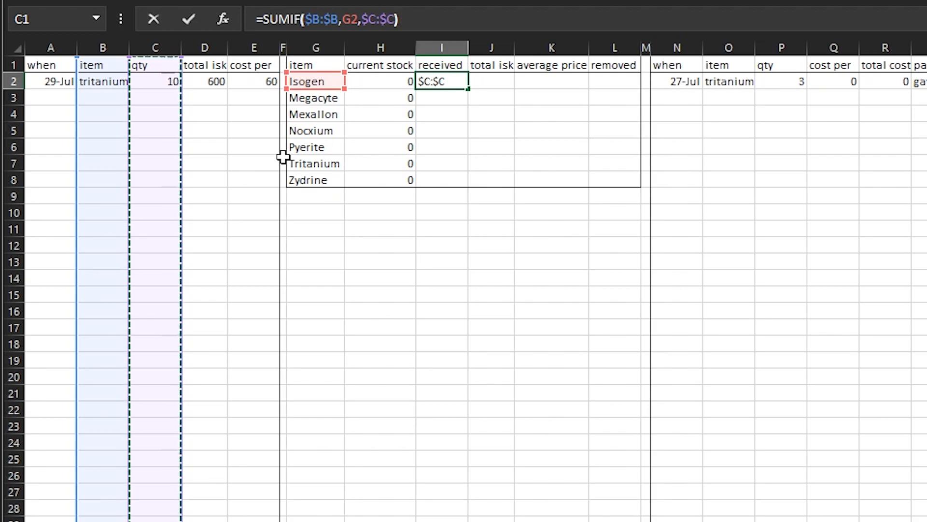
key(Return)
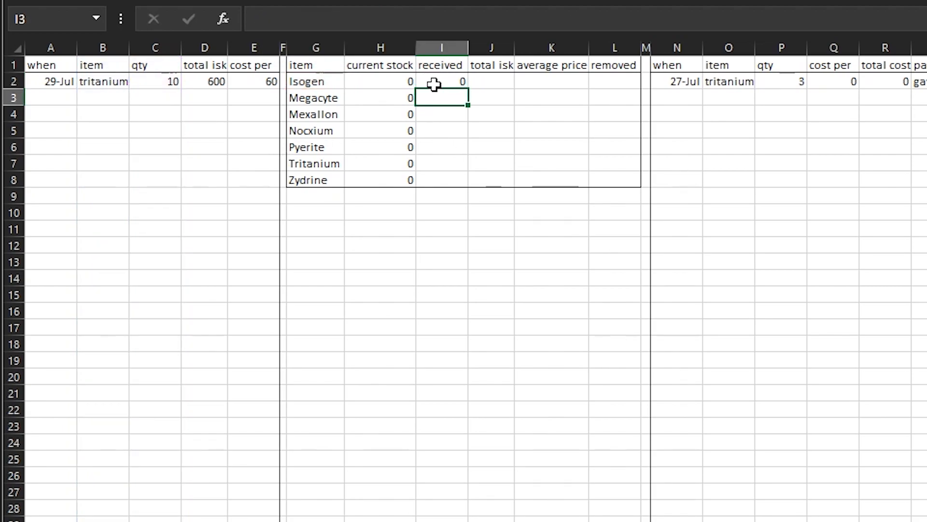
Copy I2 and paste only its formula into I2:I8, keeping the table's borders
click(434, 85)
right_click(454, 82)
click(498, 118)
drag(451, 85, 440, 173)
right_click(440, 172)
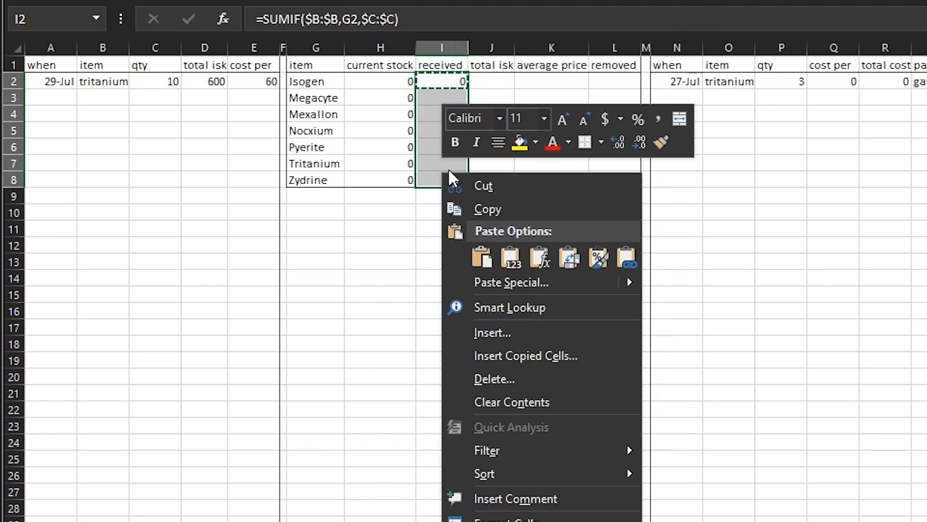
click(540, 256)
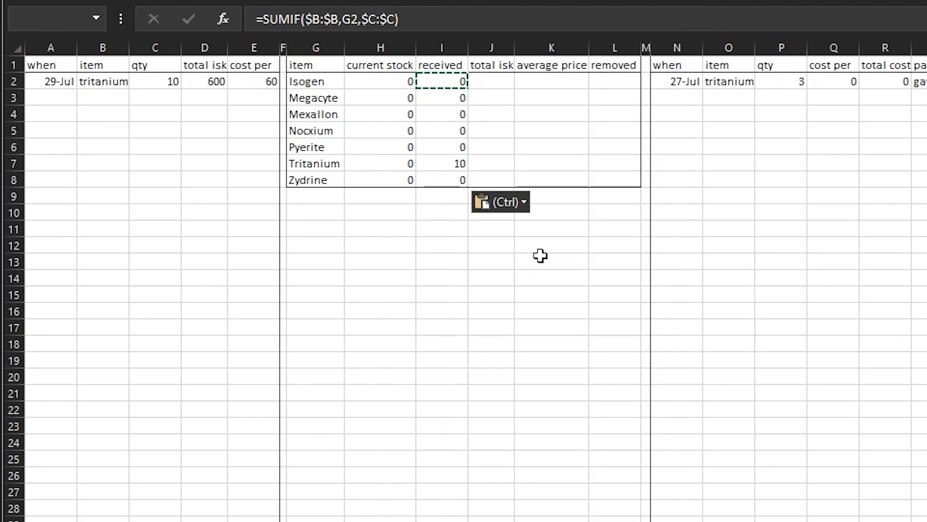
Check the Tritanium received cell against the purchase quantity in C2, and review the SUMIF arguments in I2
click(414, 262)
click(439, 163)
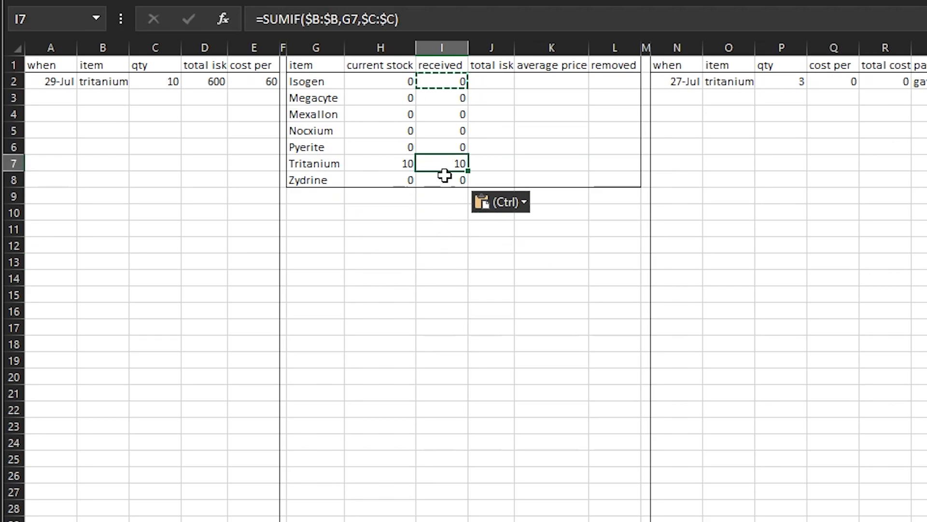
click(441, 229)
click(445, 166)
click(164, 83)
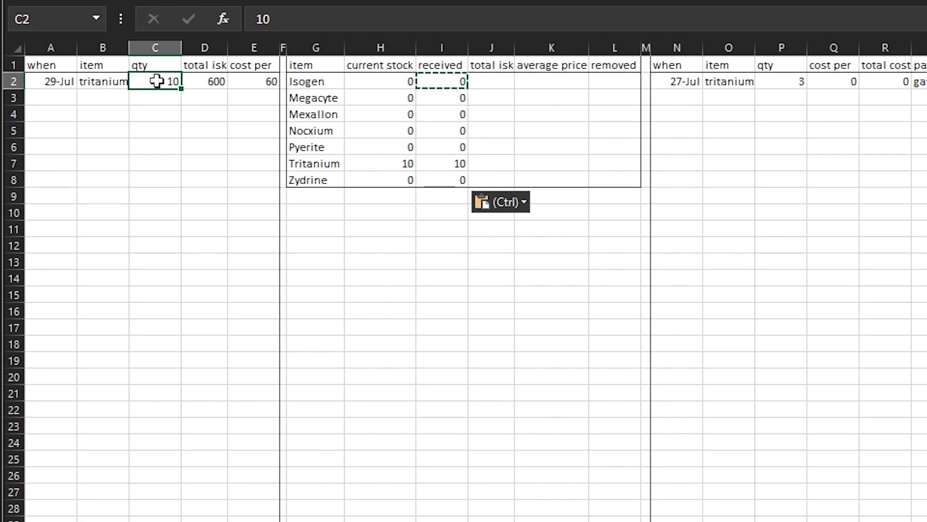
click(383, 280)
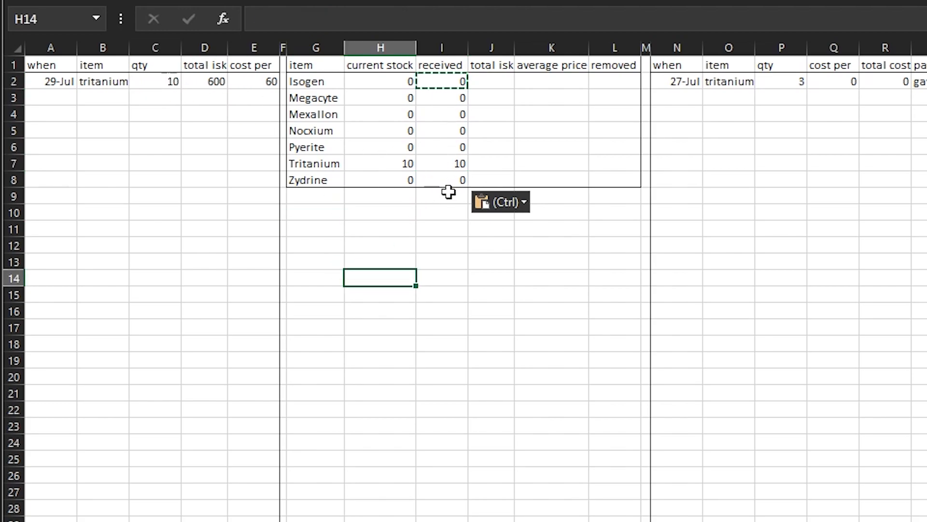
key(Escape)
key(Right)
key(Right)
click(457, 81)
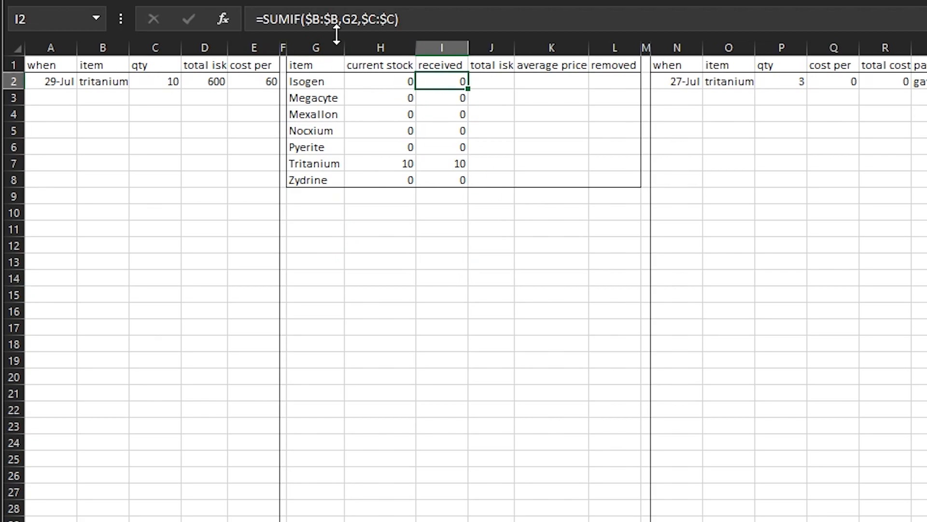
click(311, 14)
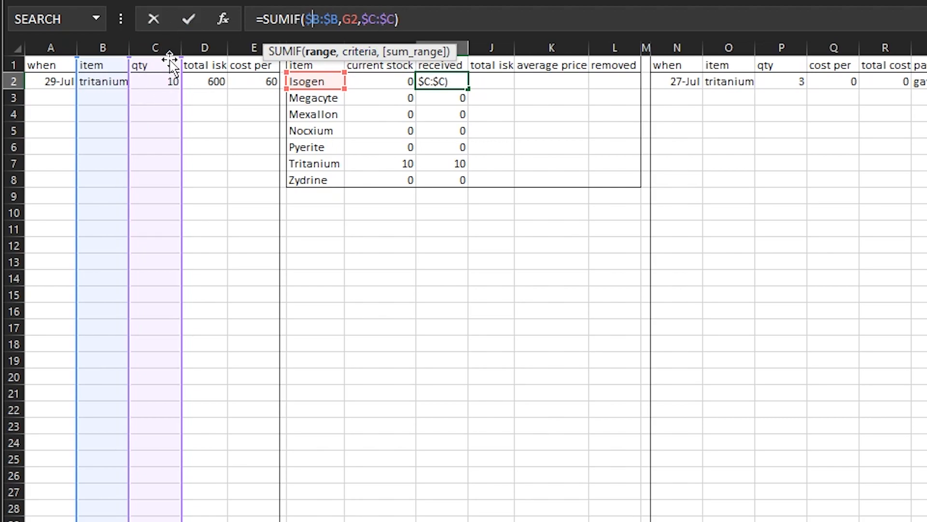
click(410, 16)
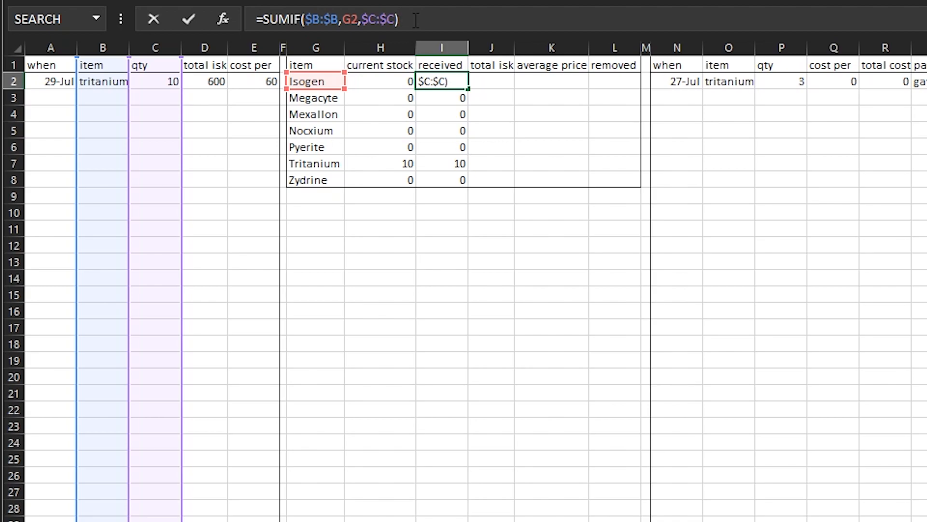
key(Return)
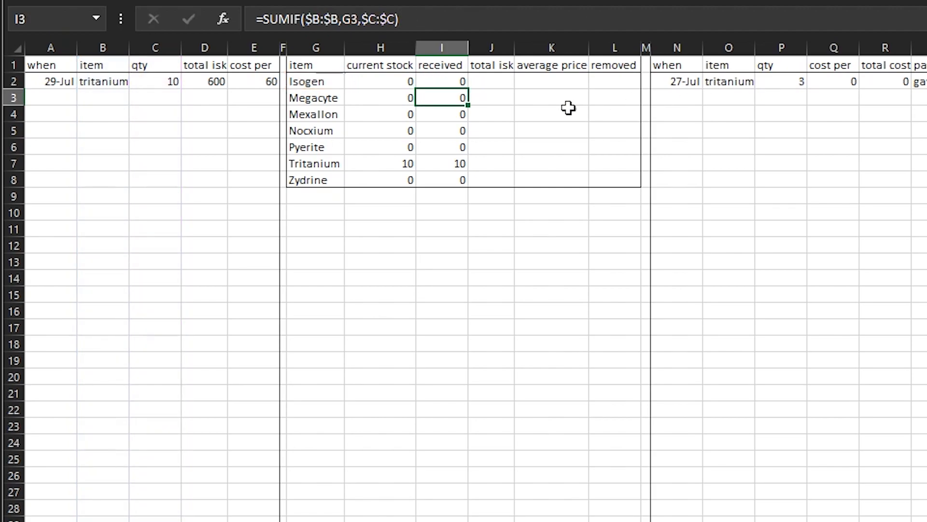
Copy the received formula from I2 and paste only the formula into J2 under total isk
click(496, 80)
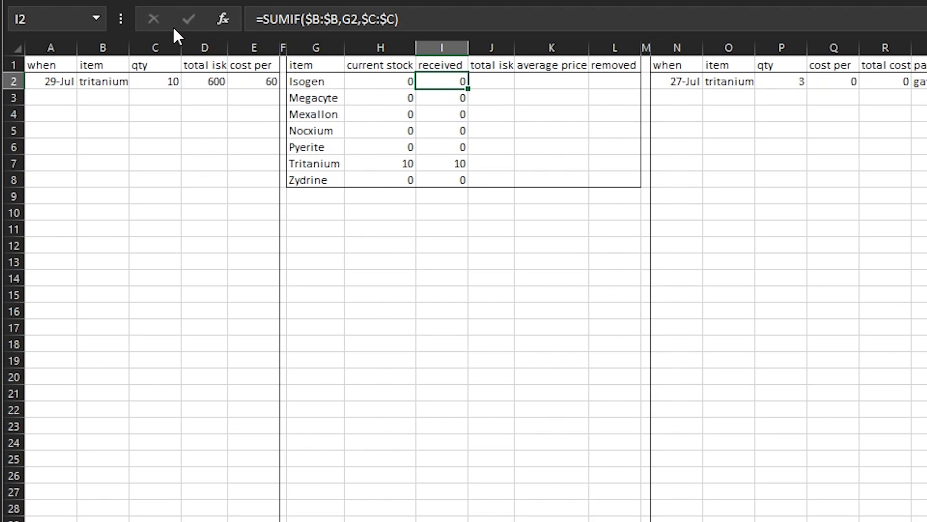
right_click(451, 81)
click(512, 114)
right_click(485, 80)
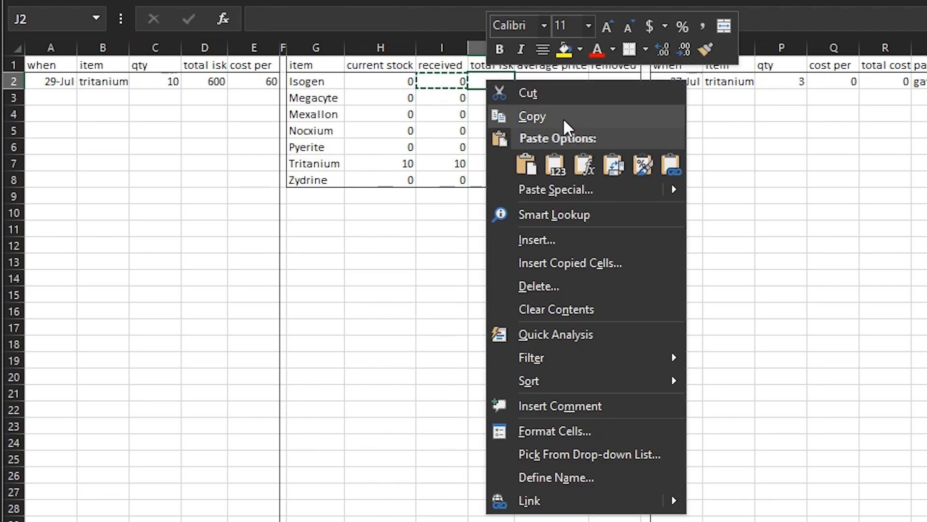
click(584, 165)
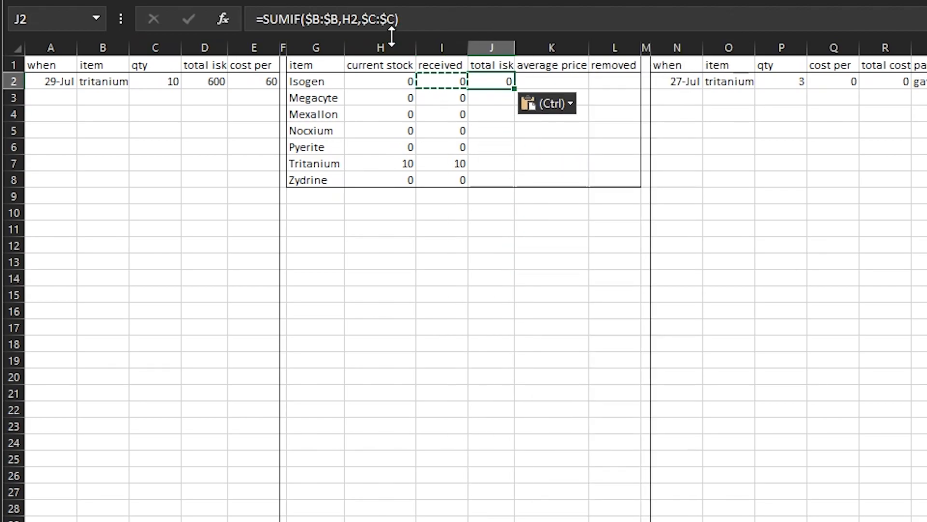
Change the sum range of the SUMIF in J2 to the total isk column D:D
click(388, 19)
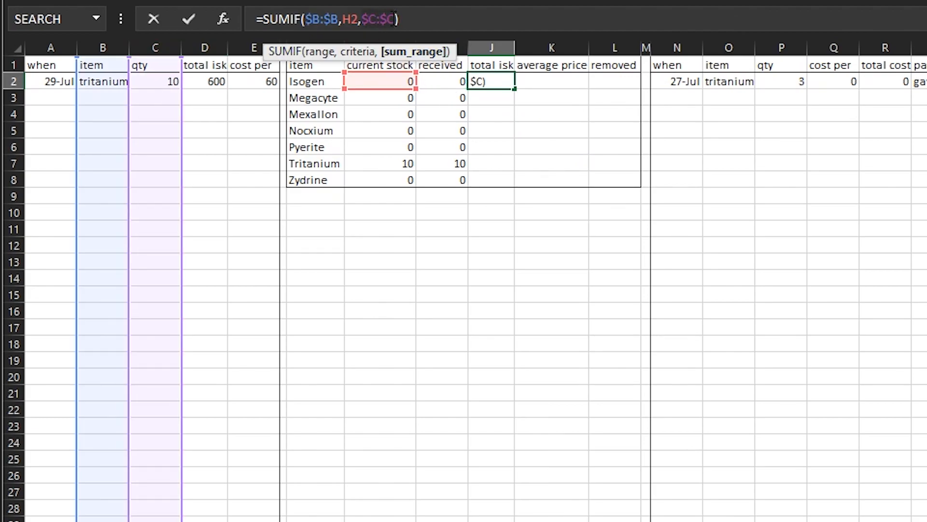
key(BackSpace)
key(BackSpace)
key(BackSpace)
key(BackSpace)
key(BackSpace)
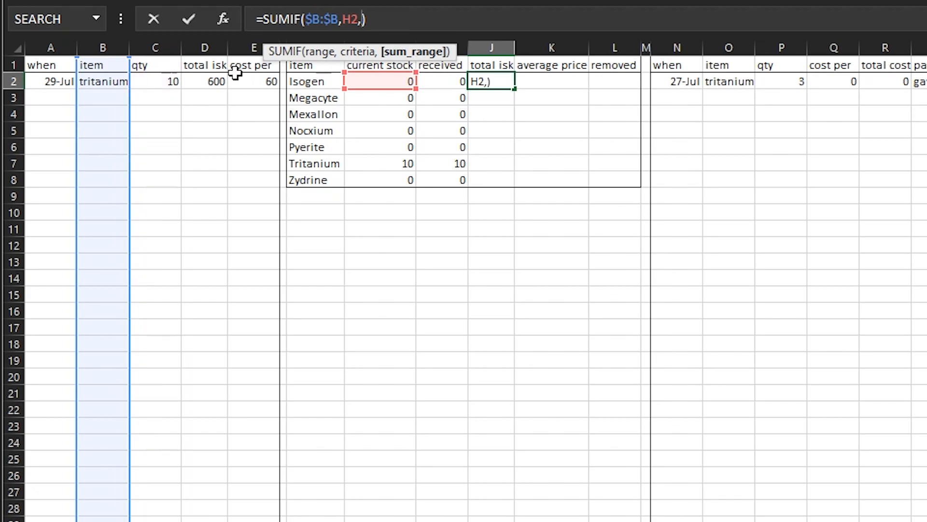
click(213, 50)
key(Return)
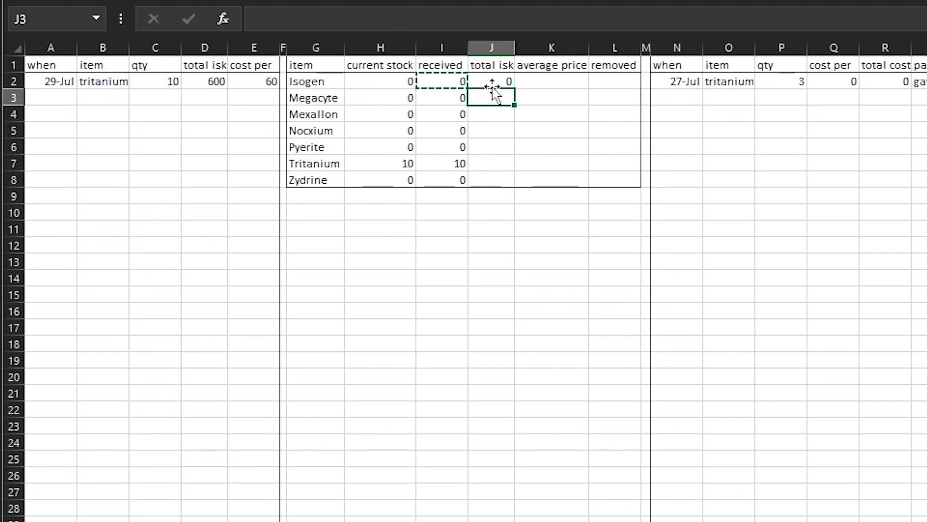
Copy J2 and paste only its formula into J2:J8
click(497, 82)
right_click(497, 81)
click(536, 118)
drag(490, 82, 485, 184)
right_click(485, 184)
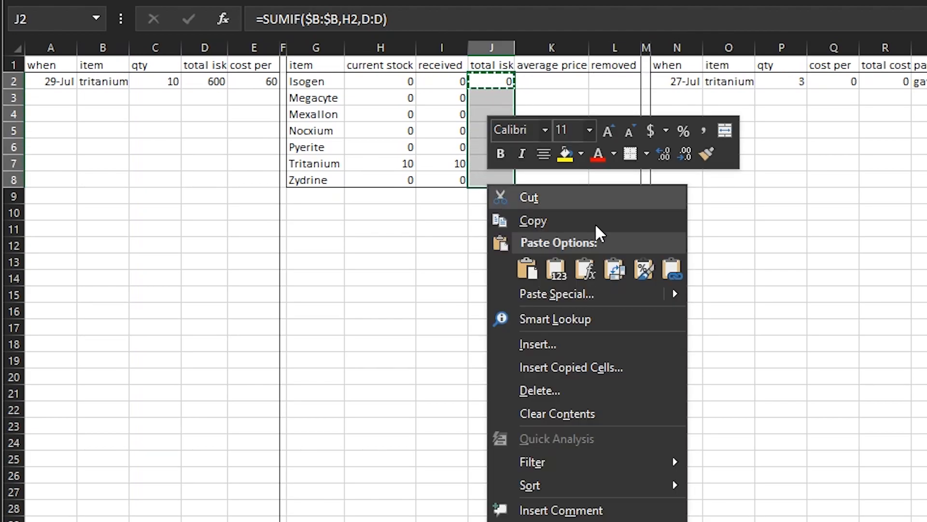
click(585, 269)
click(563, 260)
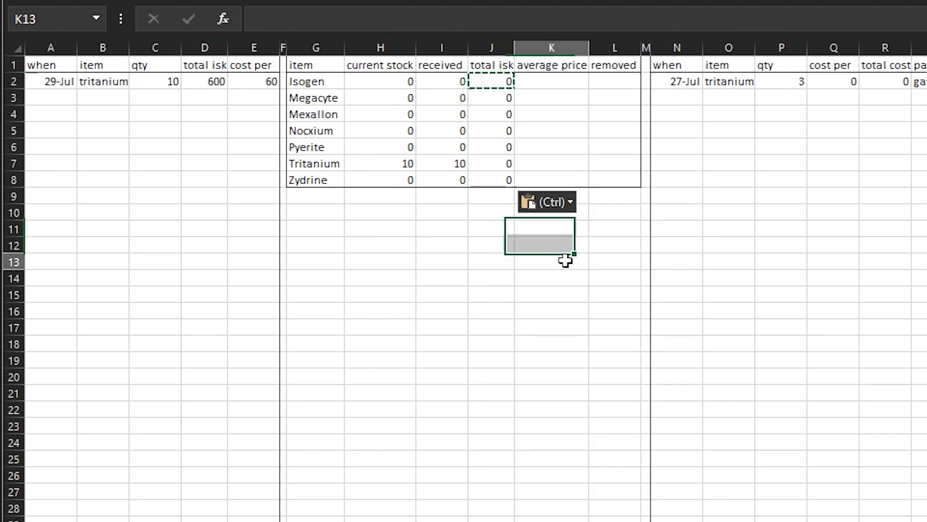
Correct the criteria of the SUMIF in J2 to the item name cell G2
click(545, 147)
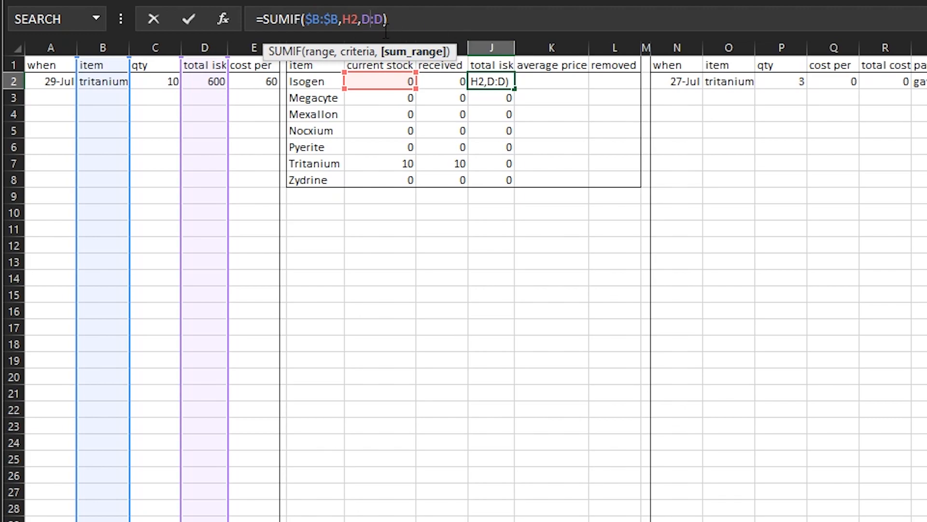
click(352, 14)
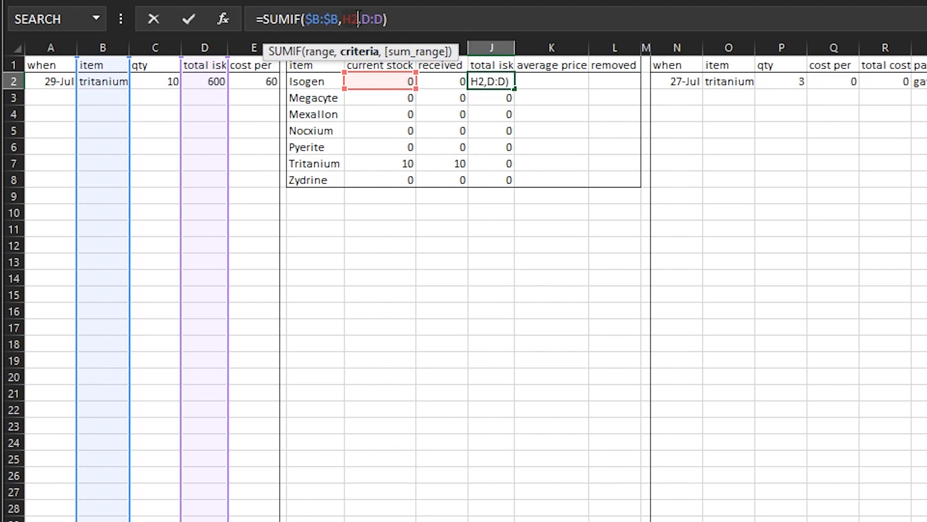
click(339, 80)
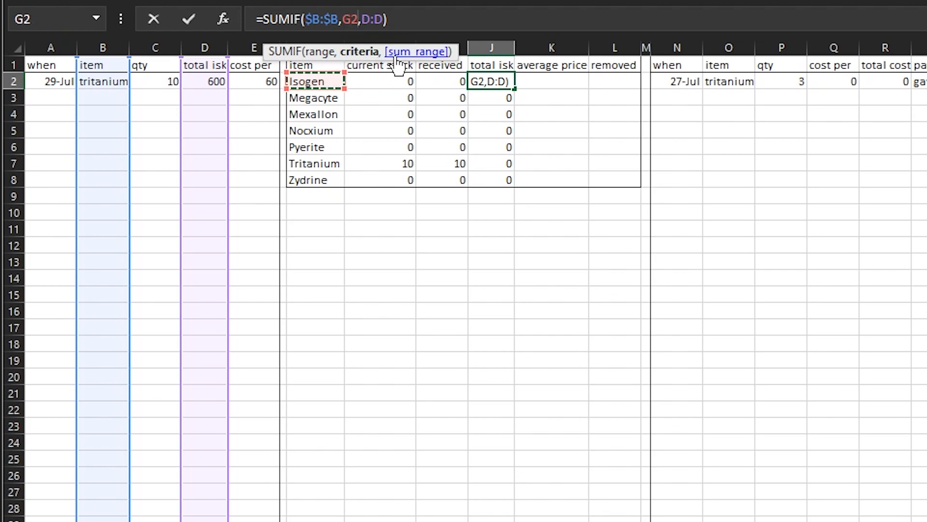
key(Return)
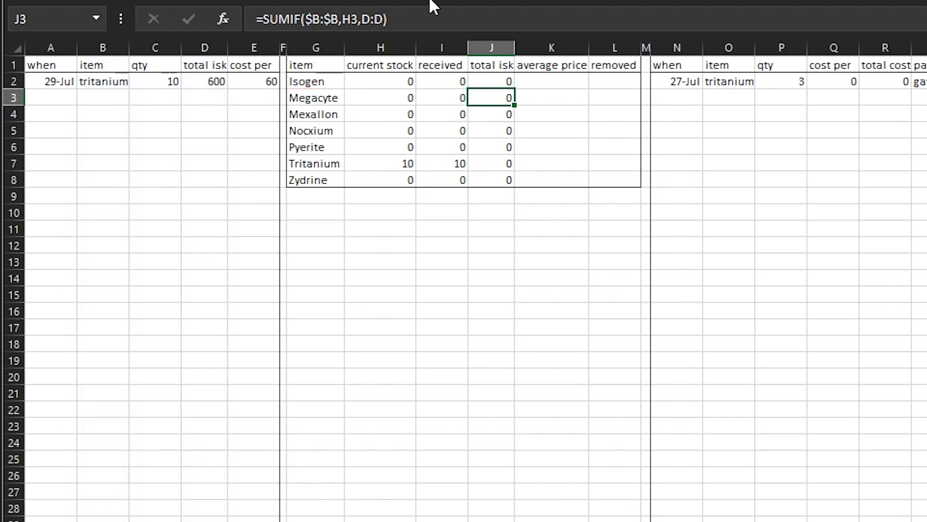
Copy the corrected SUMIF in J2 and paste only its formula into J3:J8 in the total isk column
right_click(504, 80)
click(542, 112)
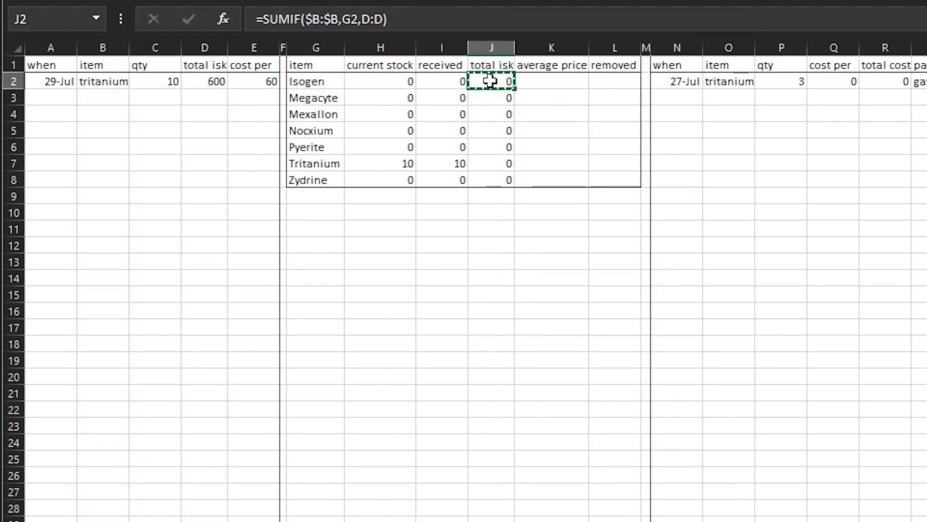
drag(498, 97, 500, 180)
right_click(500, 180)
click(598, 271)
click(492, 283)
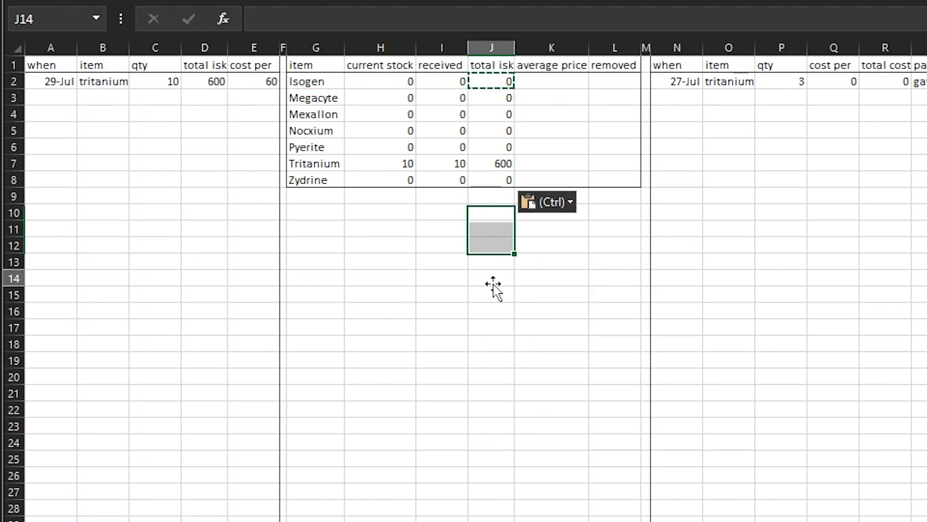
click(574, 81)
click(541, 394)
click(507, 245)
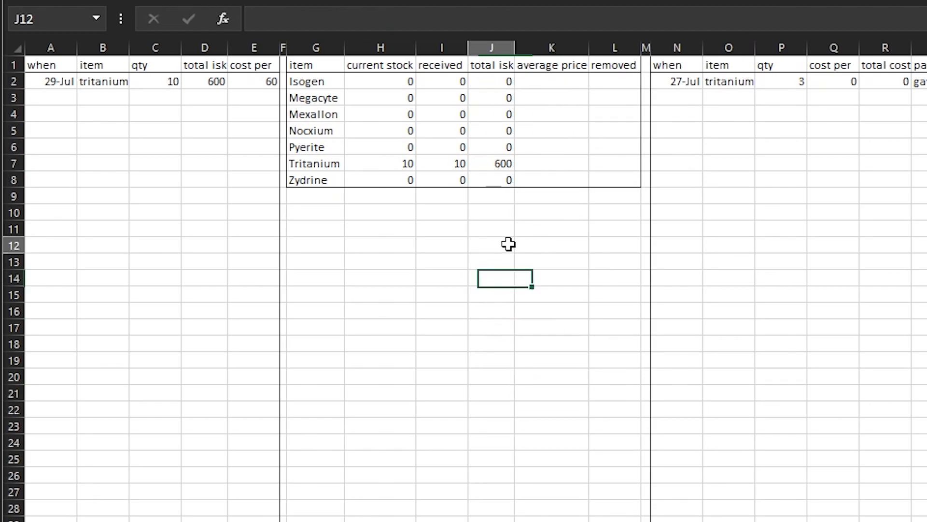
click(543, 83)
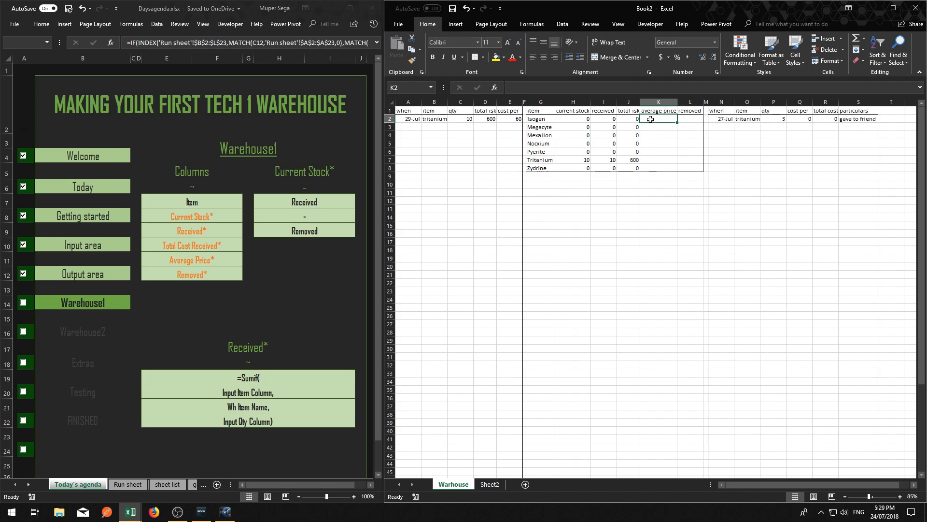
click(627, 122)
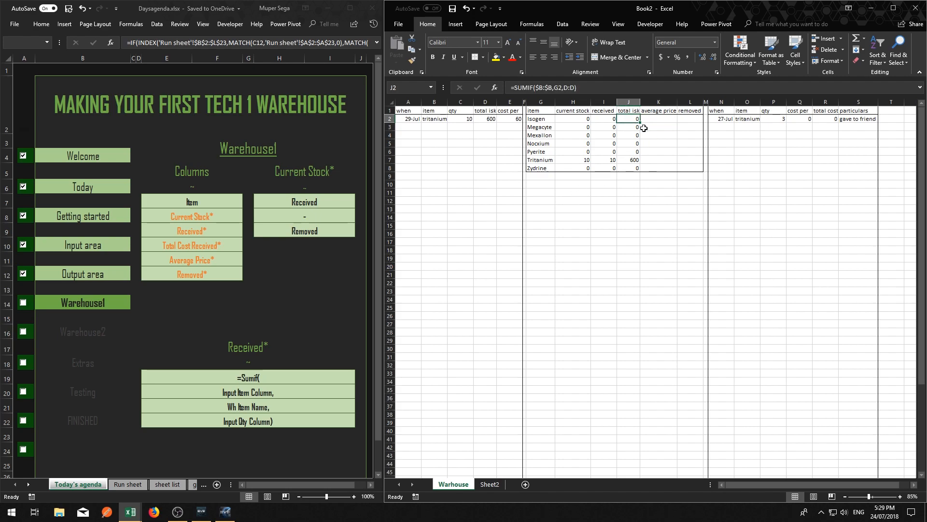
click(652, 119)
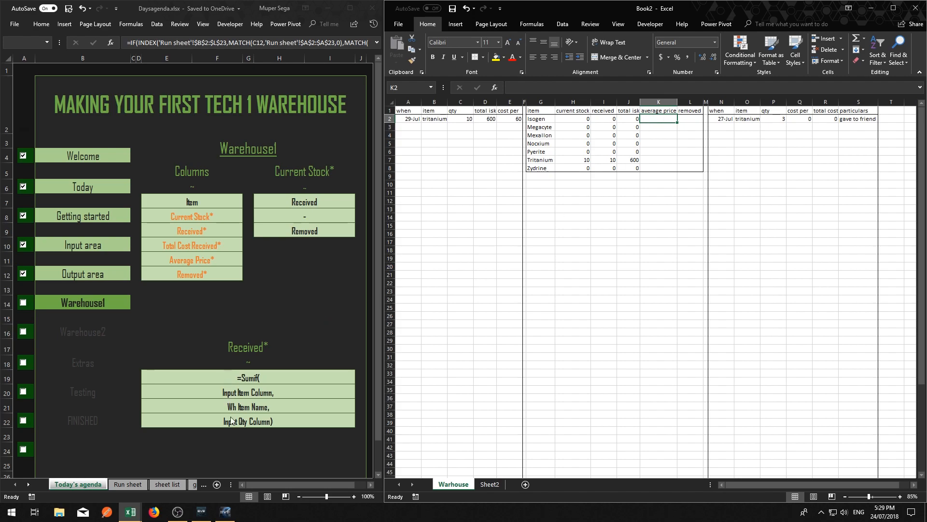
Check off Warehouse1 in the agenda workbook and enter =J2/I2 in K2 under average price
click(23, 303)
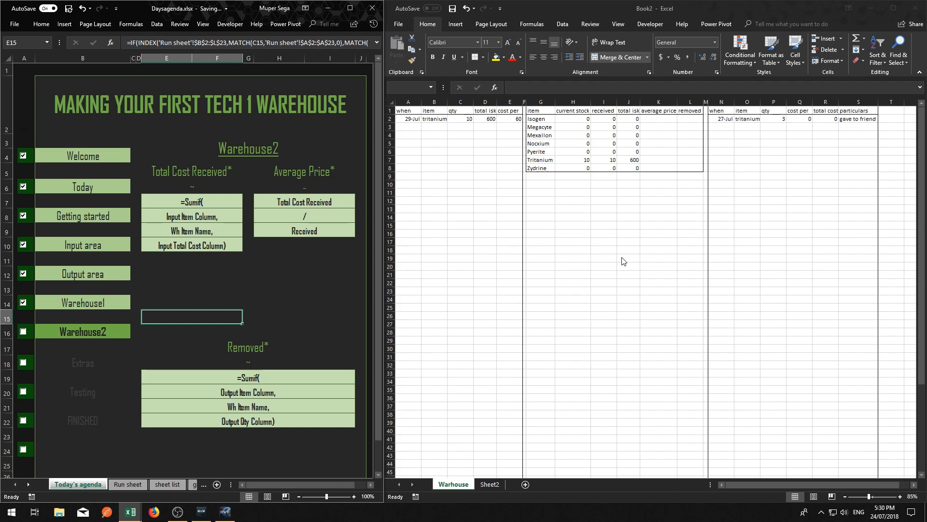
click(646, 121)
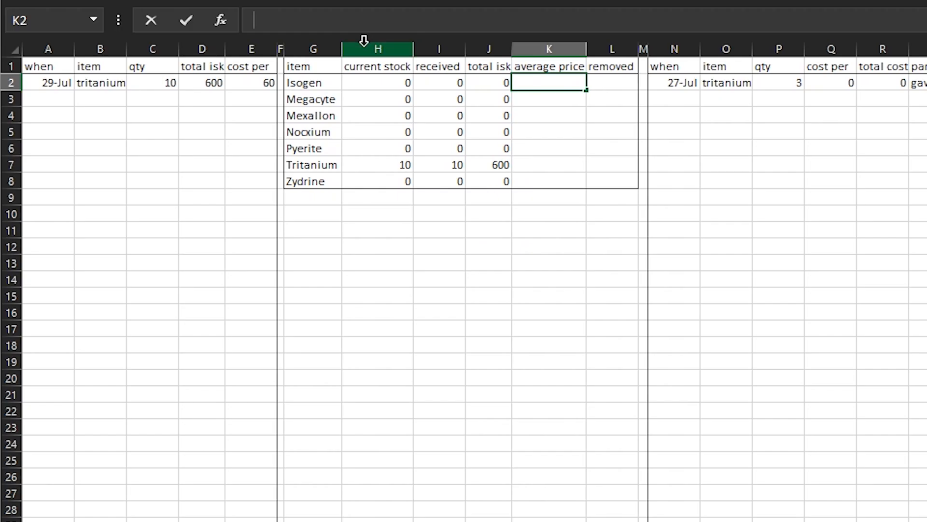
text(=)
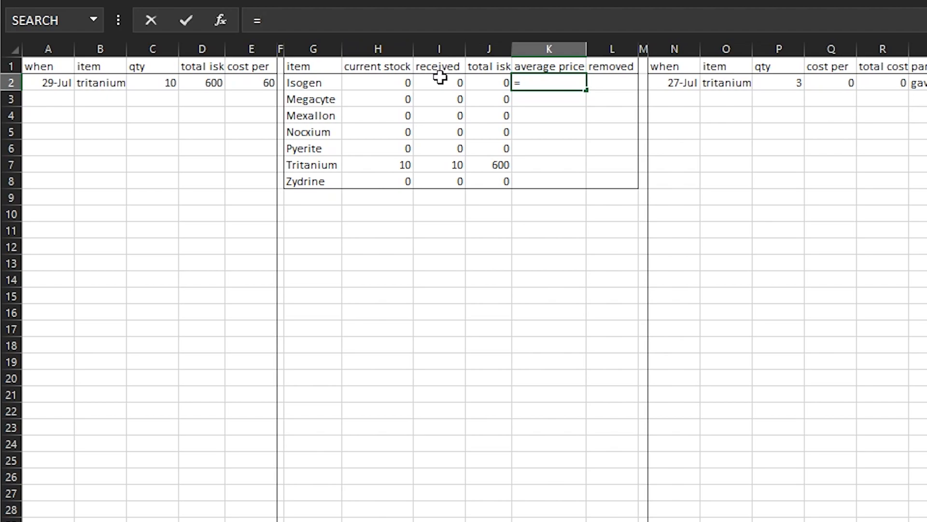
click(492, 82)
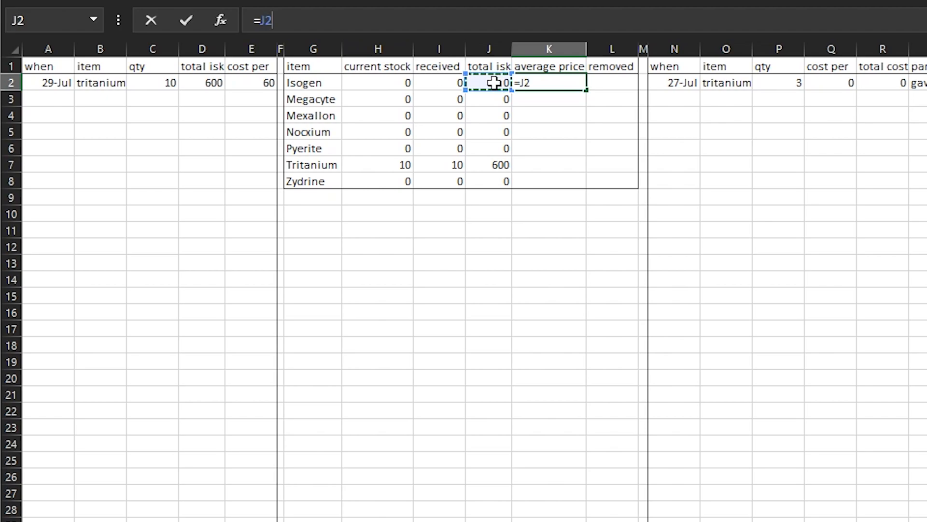
text(/)
click(447, 82)
key(Return)
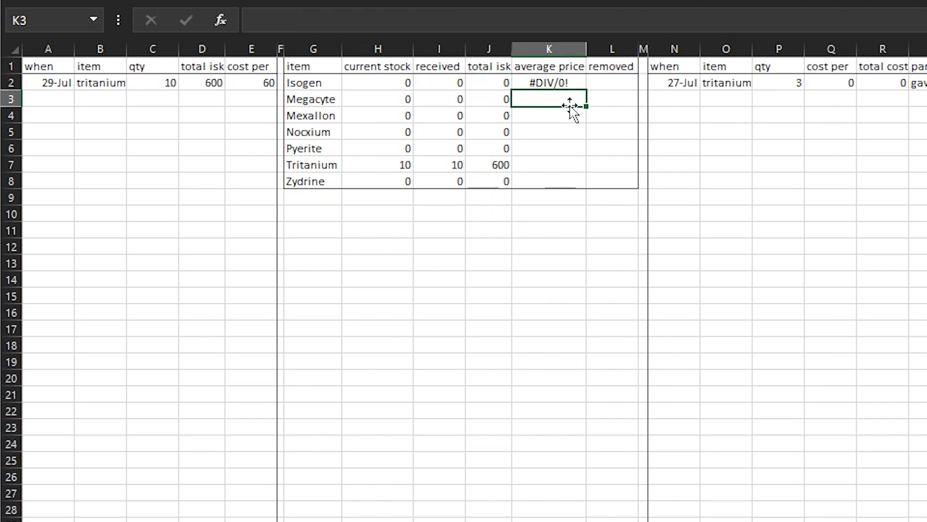
Copy the average price formula in K2 and paste only the formula into K2:K8
click(549, 86)
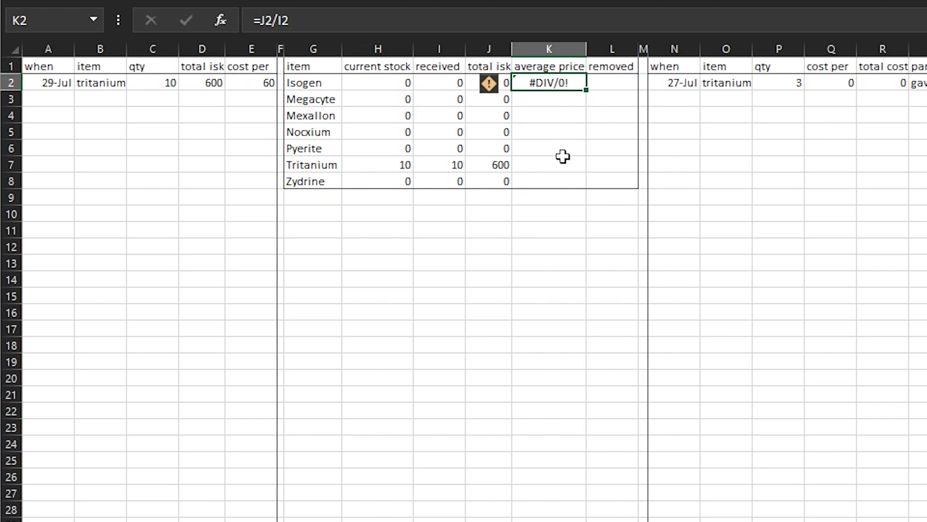
right_click(580, 89)
click(616, 64)
drag(579, 95, 555, 182)
right_click(555, 180)
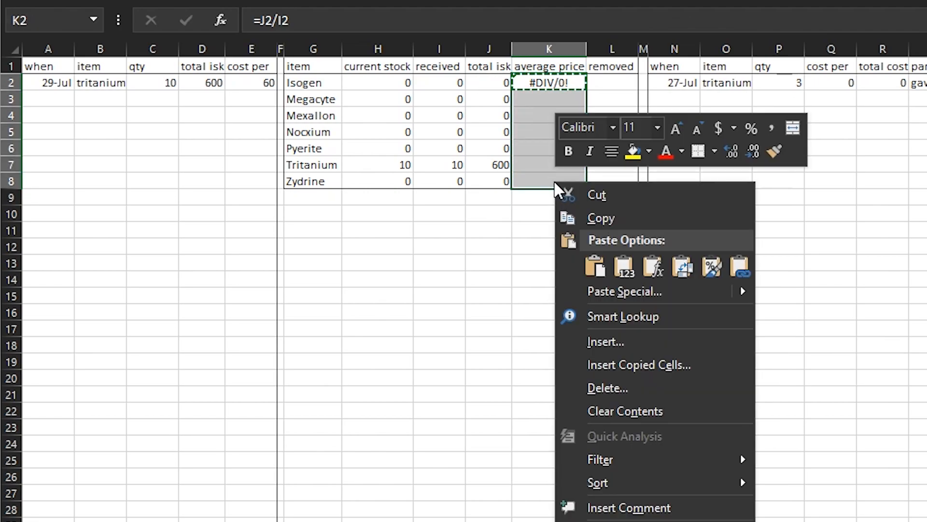
click(648, 258)
click(550, 263)
key(Up)
key(Up)
key(Up)
key(Up)
key(Up)
key(Up)
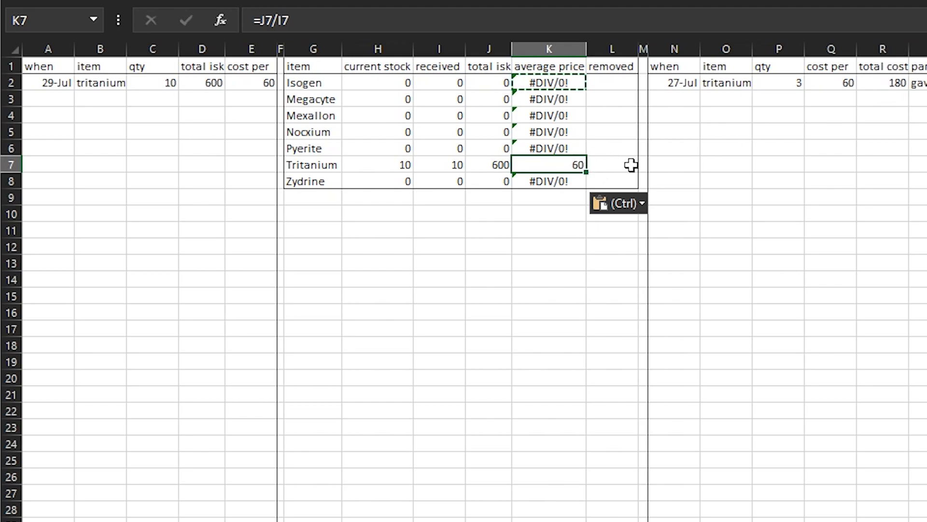
click(551, 226)
click(540, 167)
Add a second tritanium entry in row 3 of the input area with qty 15 and total isk 614
click(112, 101)
text(tri)
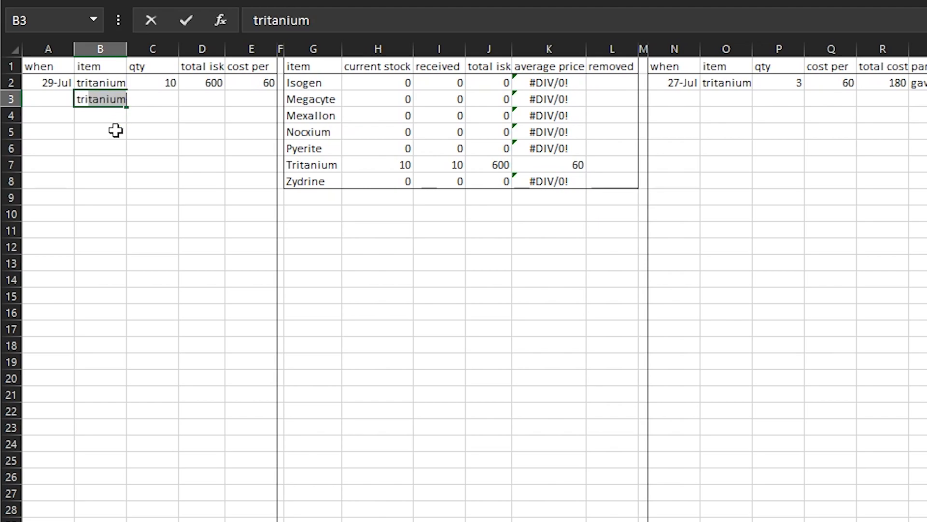
text(t)
key(Return)
key(Up)
key(Right)
text(15)
key(Tab)
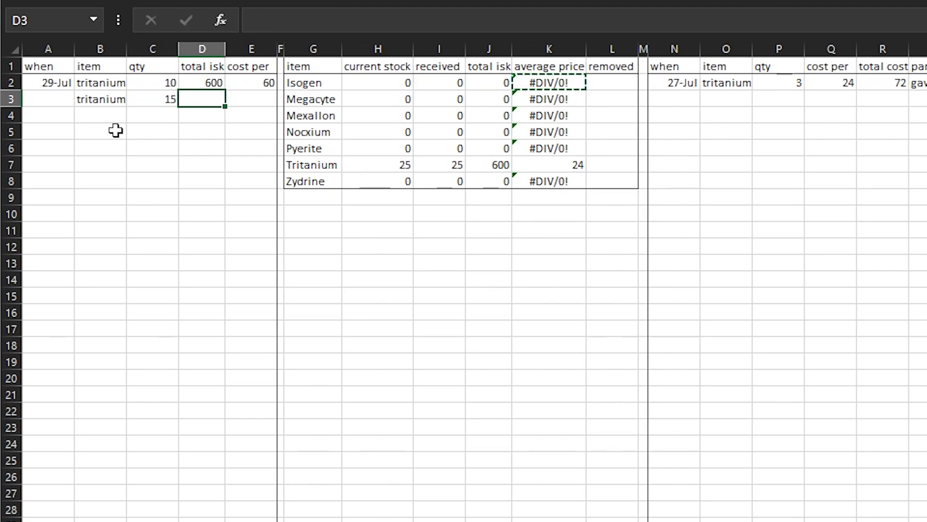
text(6)
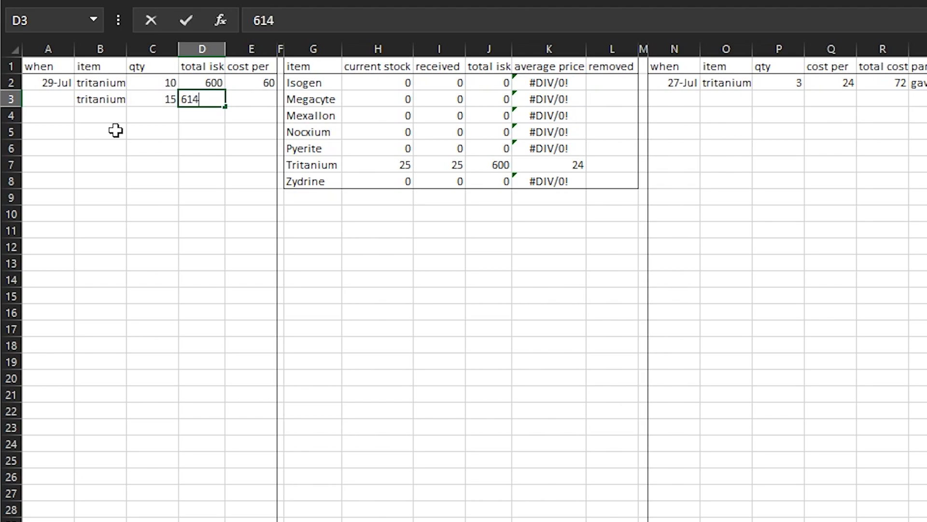
text(14)
key(Tab)
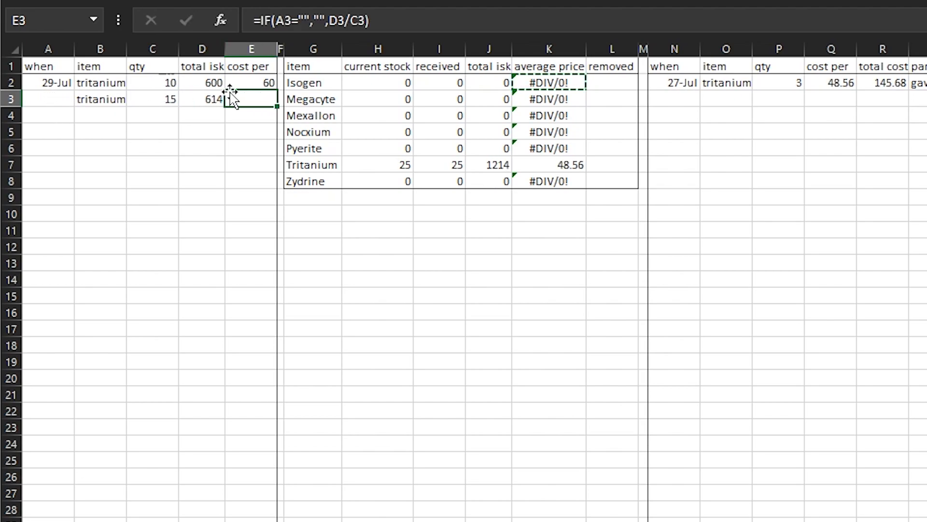
Enter the date 29/7 in A3 for the second tritanium entry
click(65, 99)
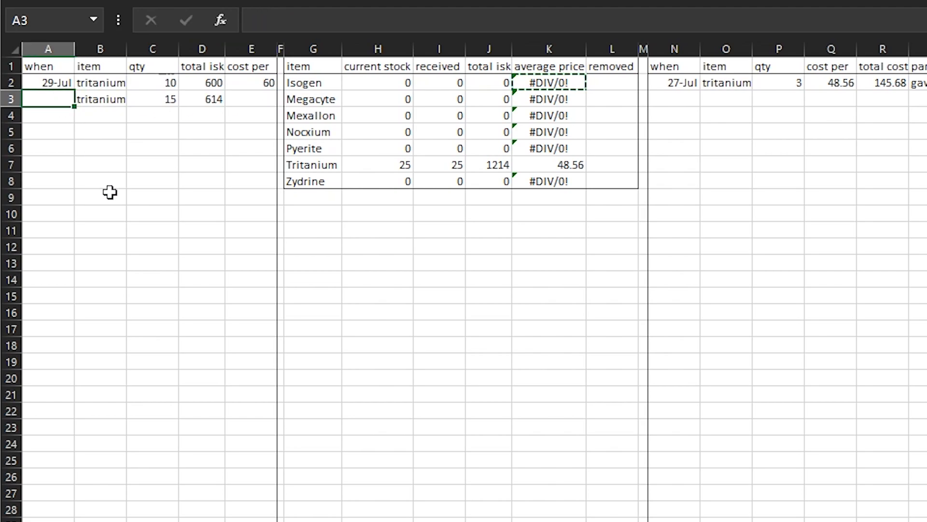
text(2)
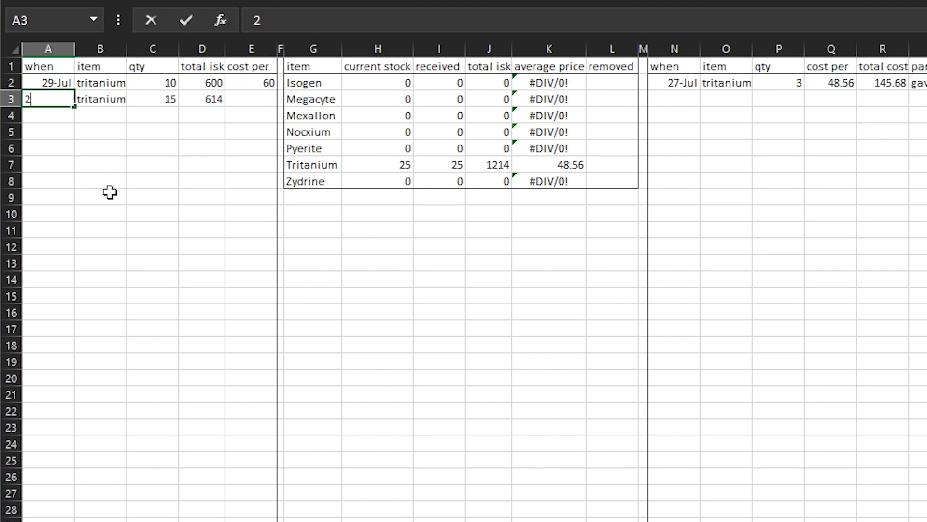
text(9/7)
key(Return)
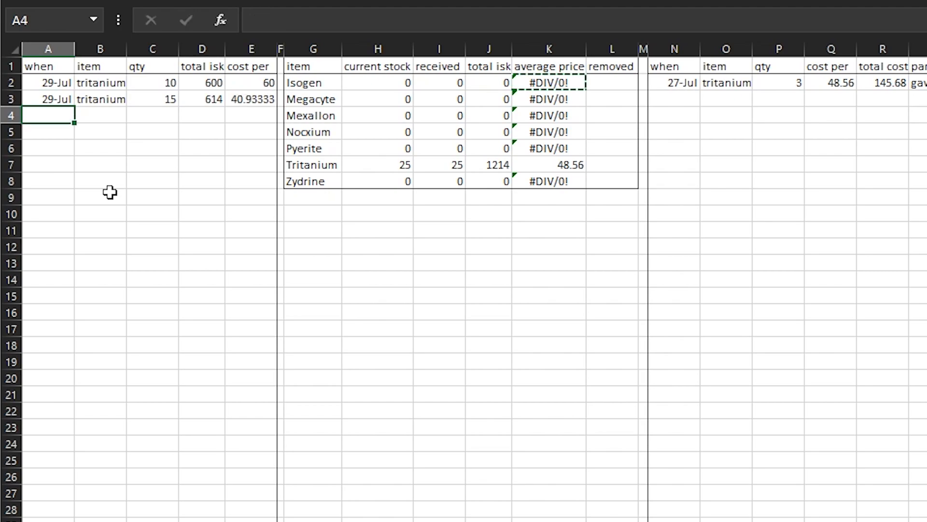
Examine tritanium's average price in K7 against the total isk entries in D2:D3, clearing the leftover copy selection
click(513, 313)
click(563, 163)
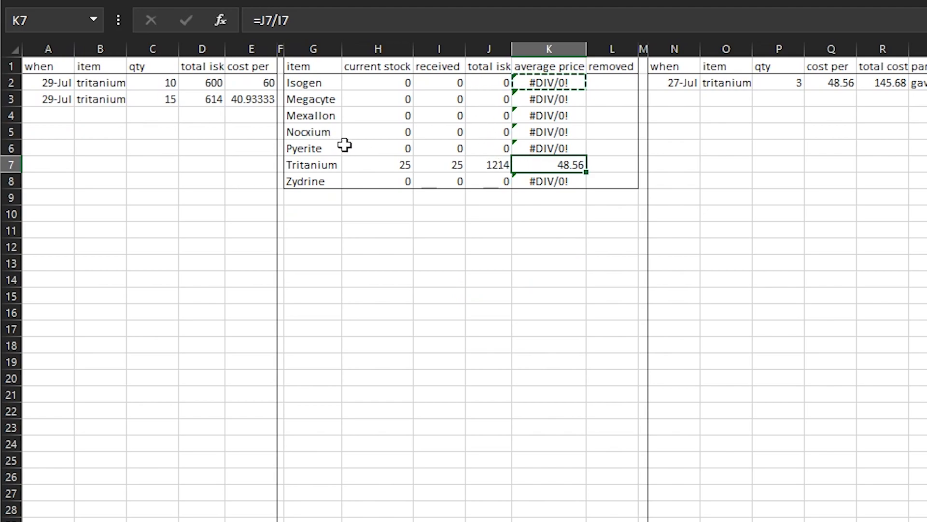
drag(209, 82, 212, 94)
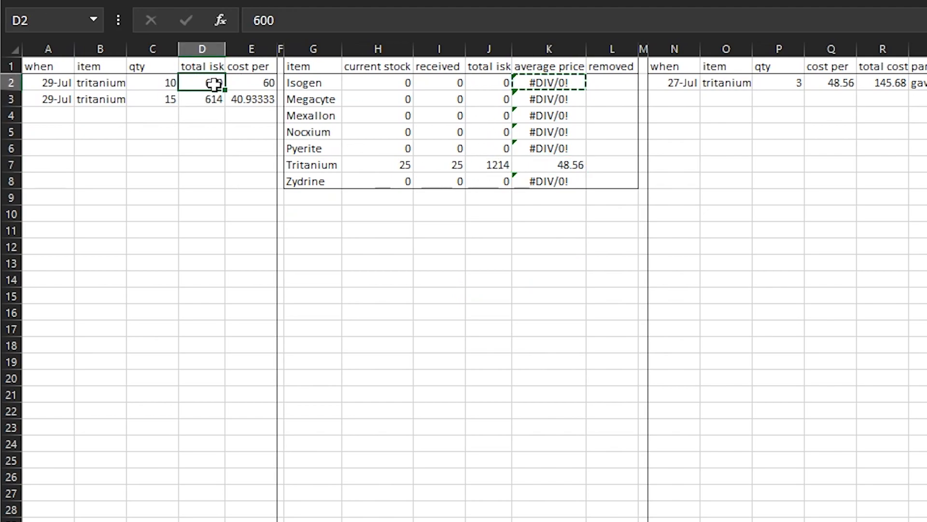
click(521, 273)
key(Escape)
key(Down)
key(Down)
key(Down)
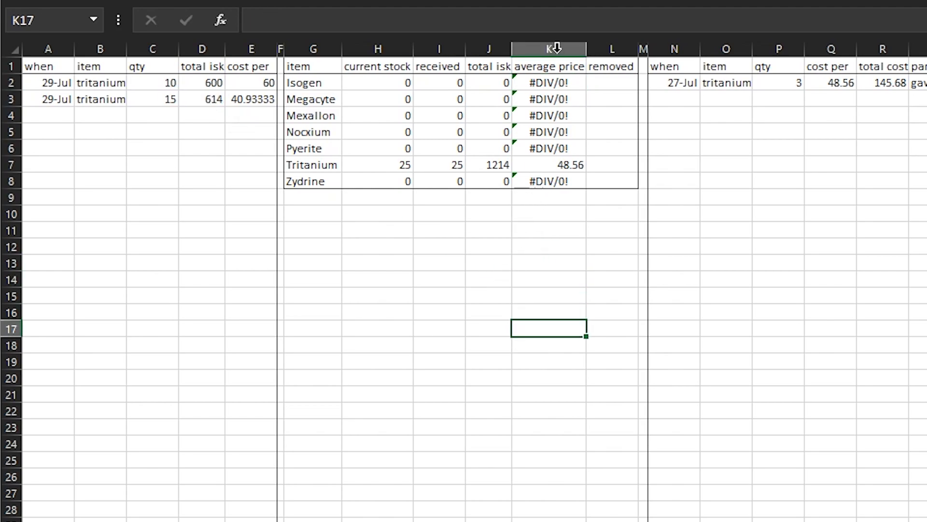
Wrap the J2/I2 average price formula in K2 in IFERROR so that errors return a blank
click(554, 81)
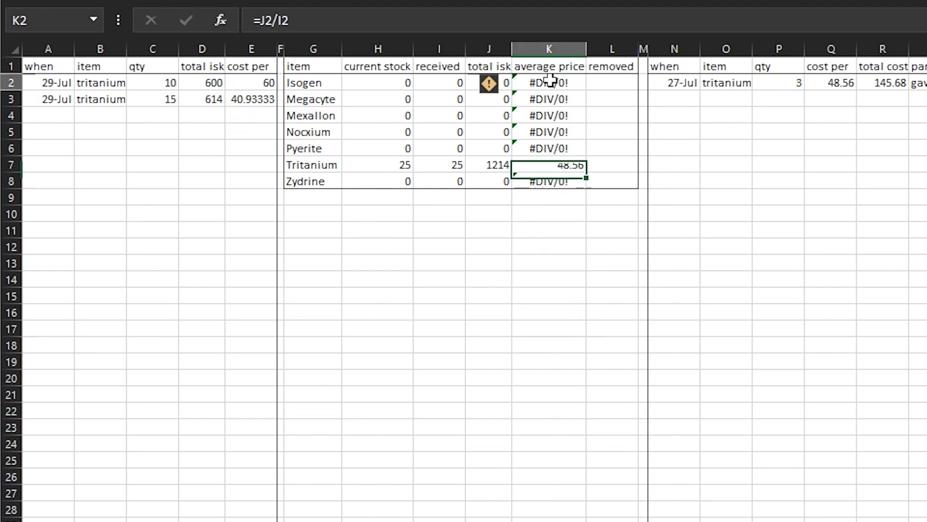
click(265, 21)
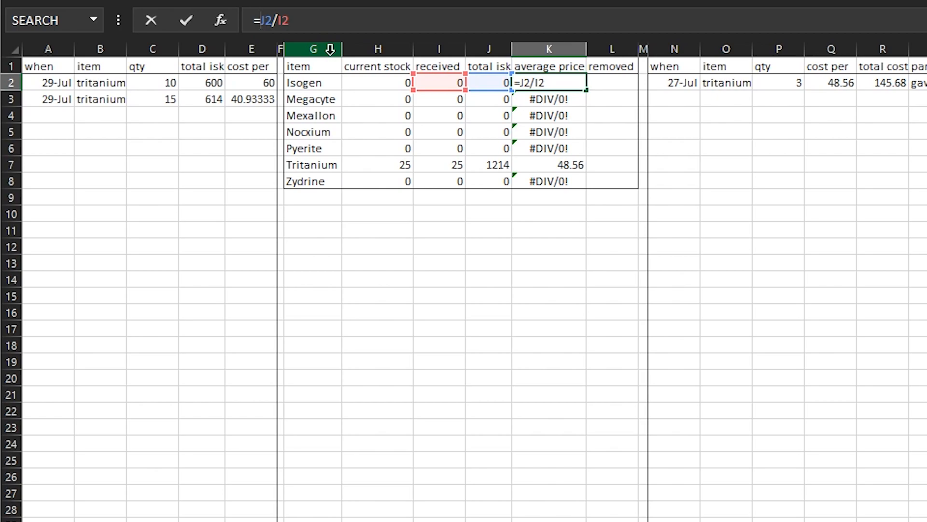
text(iferr)
key(Tab)
click(367, 16)
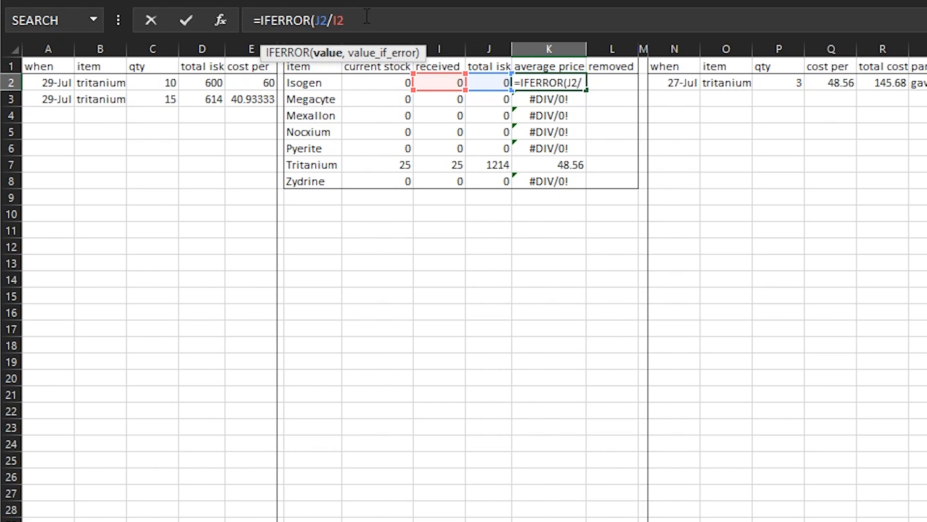
text(,)
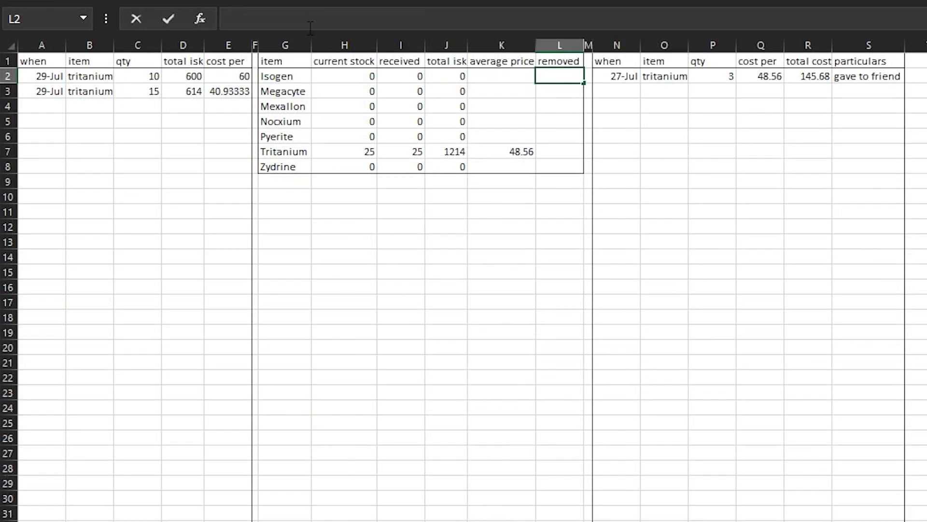
Enter =SUMIF(O:O,G2,P:P) in L2 under removed to total the output quantities for the item
text(=sumif)
key(Tab)
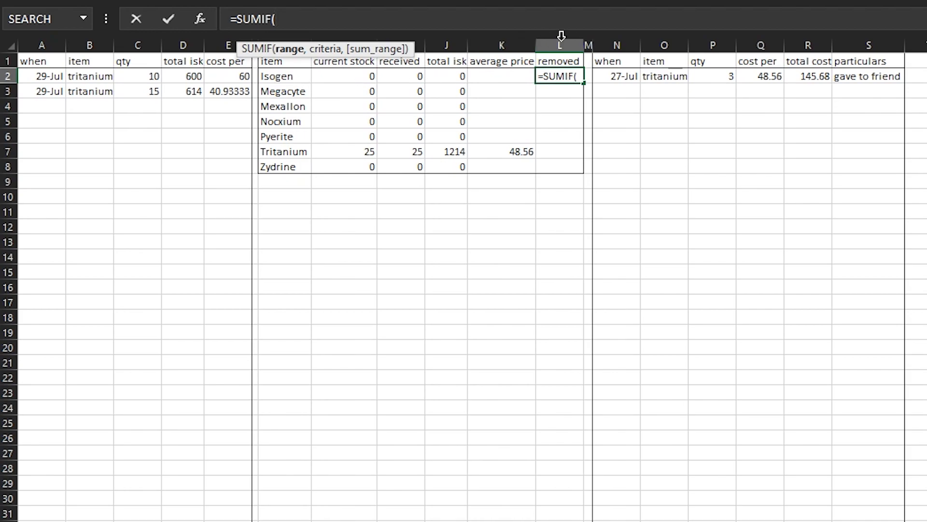
click(659, 44)
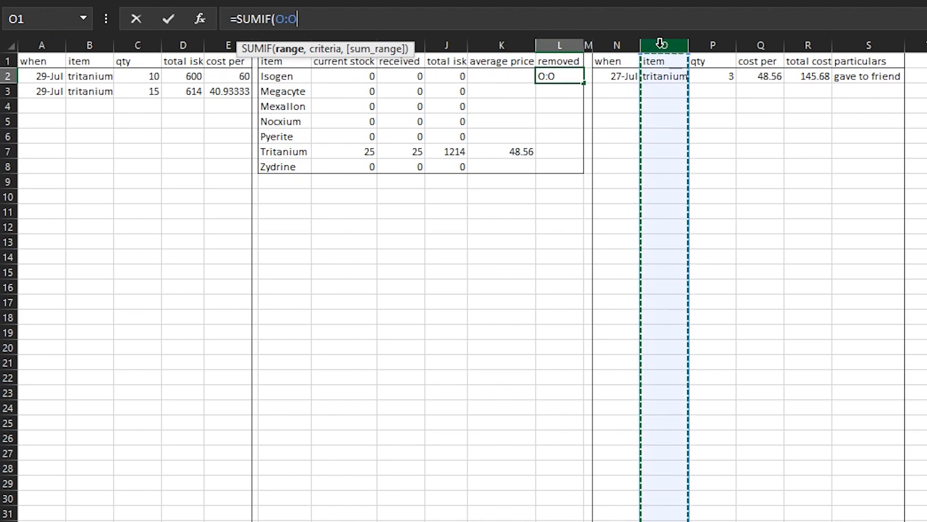
text(,)
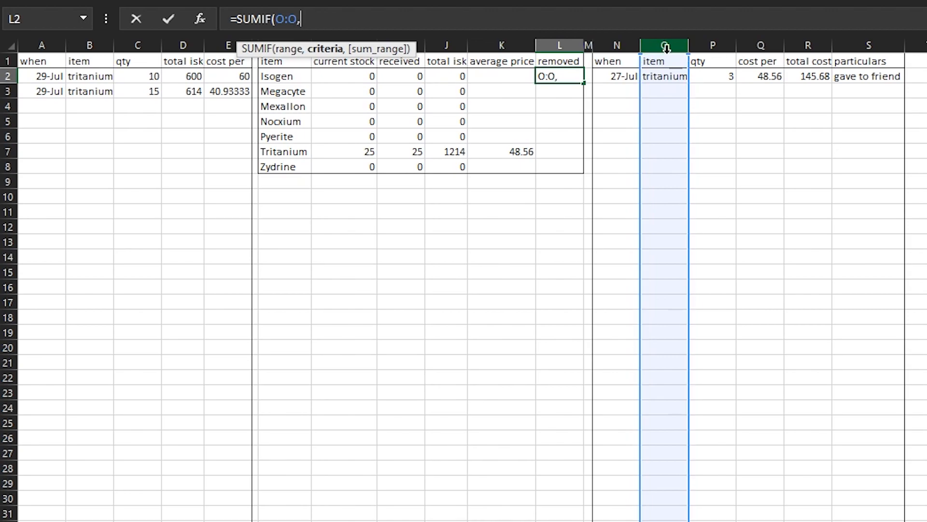
click(282, 76)
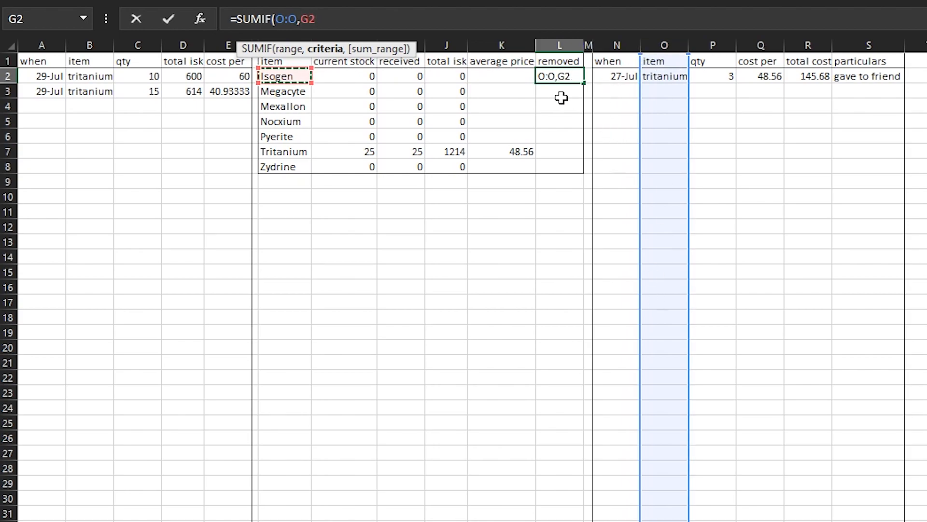
text(,)
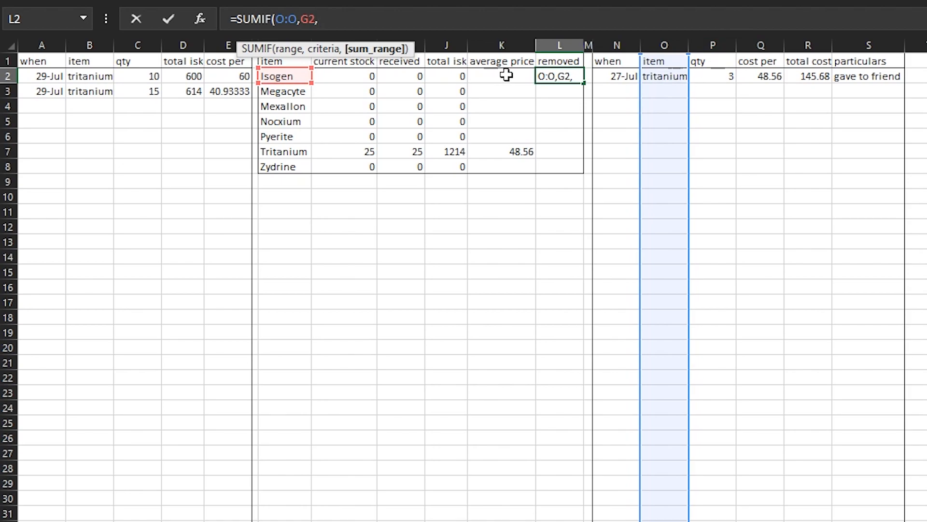
click(715, 44)
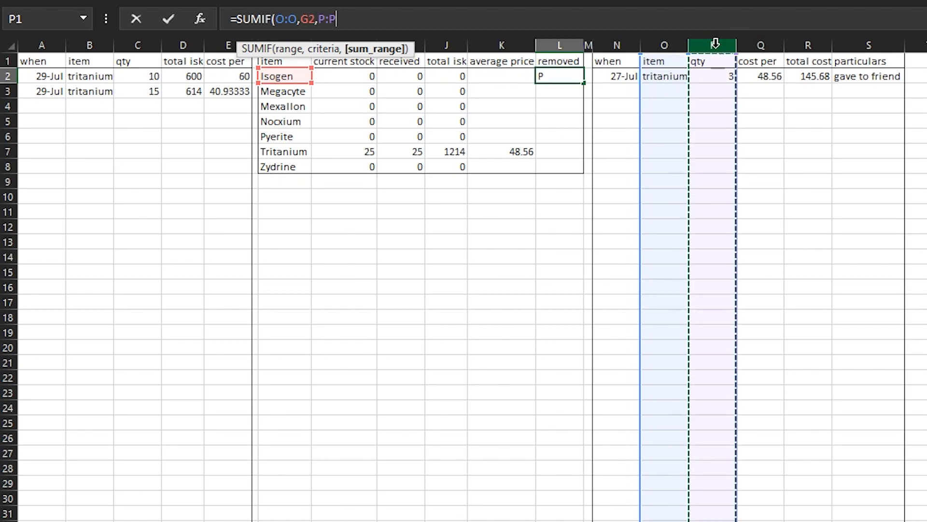
text())
key(Return)
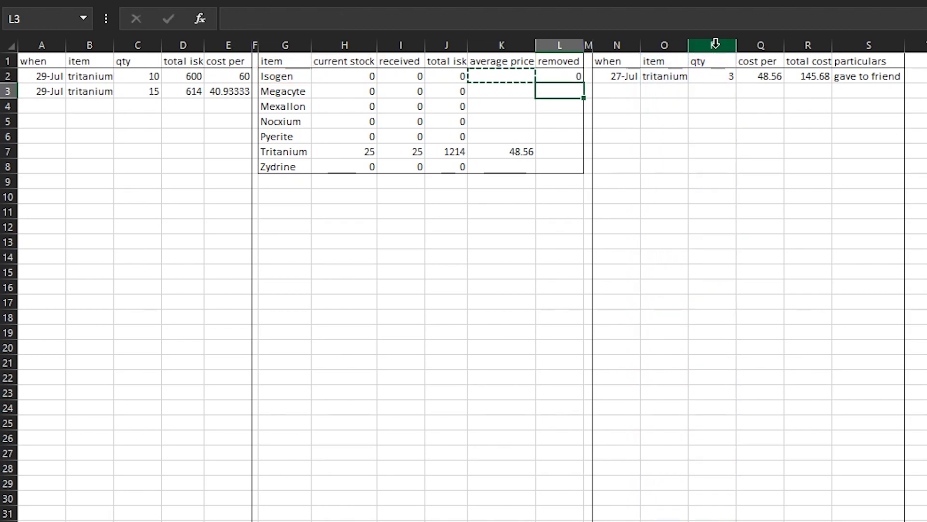
Copy the removed formula in L2 down to L8 as formulas only, clearing the leftover copy selection
right_click(544, 76)
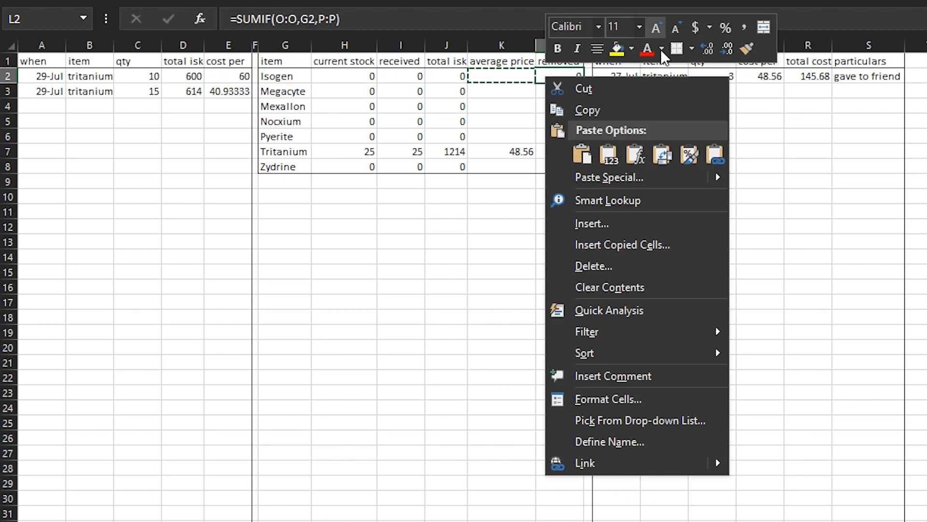
click(597, 109)
drag(575, 76, 559, 172)
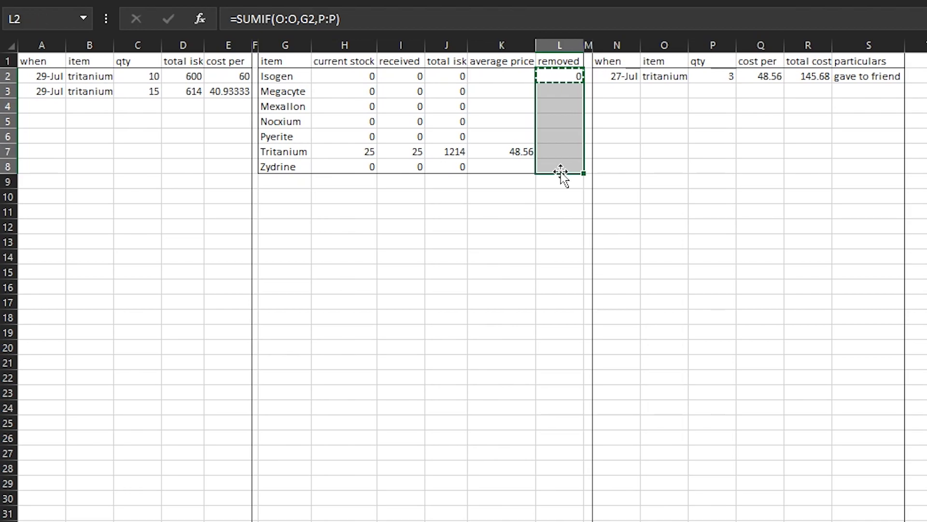
right_click(563, 167)
click(650, 248)
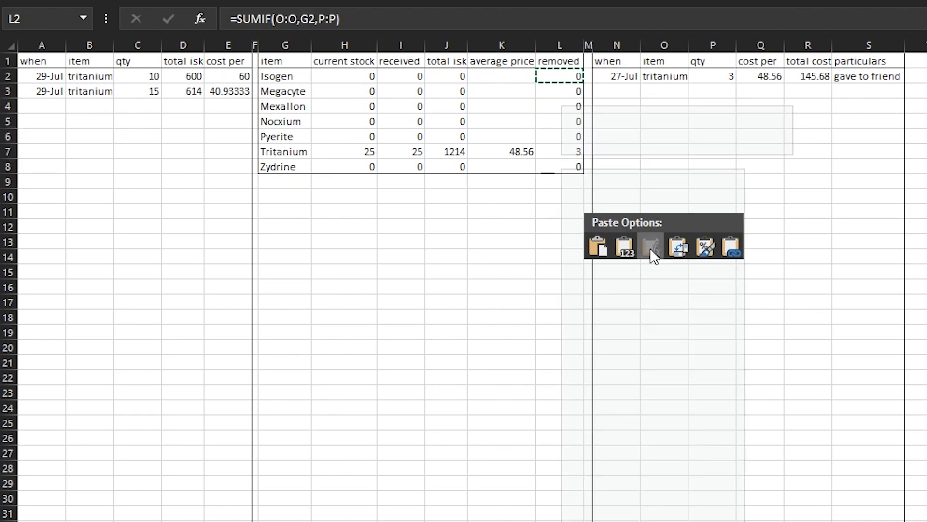
click(506, 244)
click(521, 216)
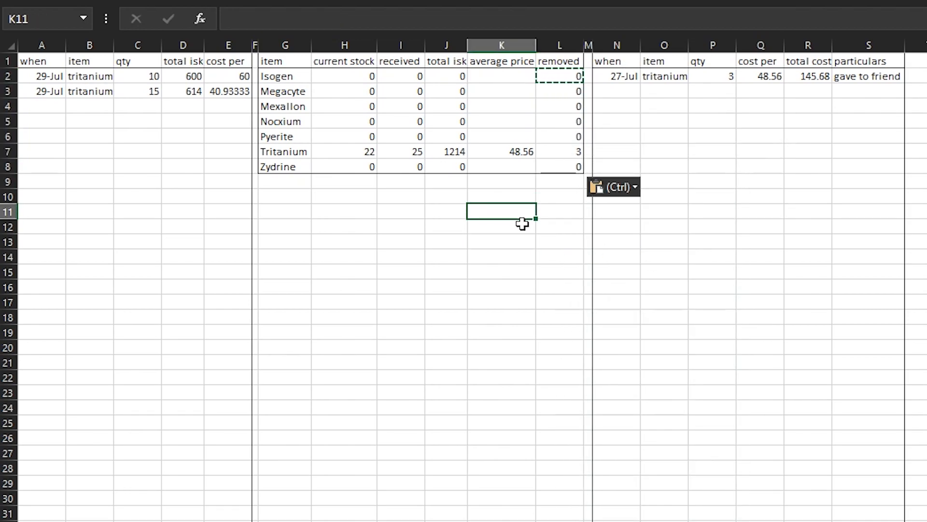
key(Escape)
click(509, 199)
click(447, 197)
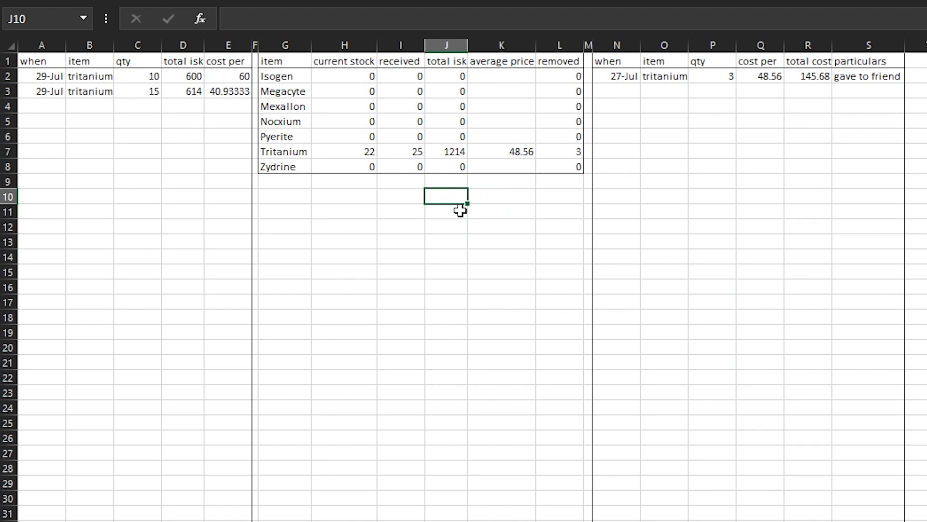
click(551, 209)
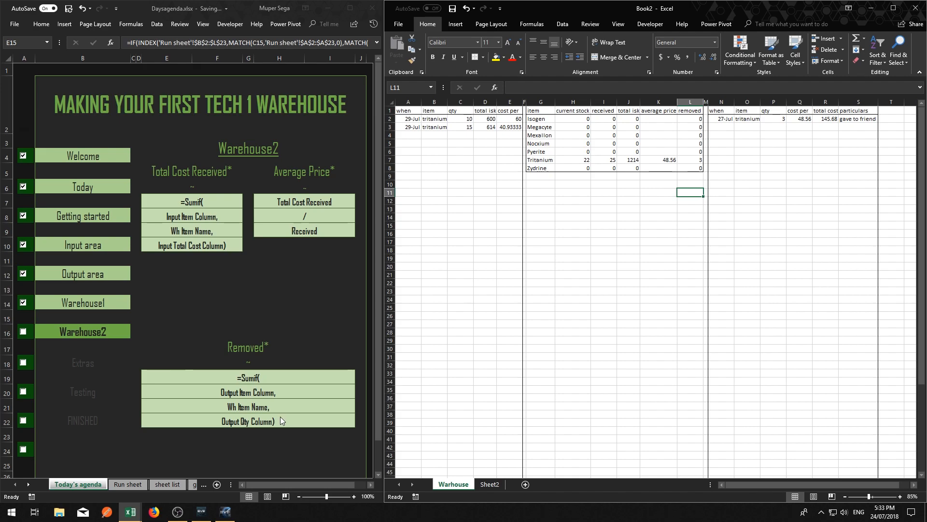
click(626, 184)
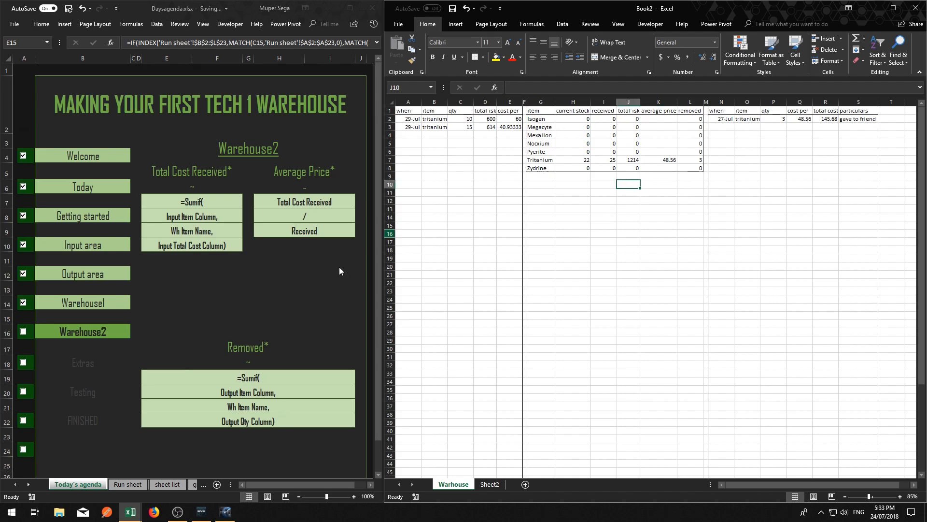
Delete the test entries in A2:D3 of the input area and in N2:P2 and S2 of the output area, keeping the cost formulas
drag(416, 120, 483, 127)
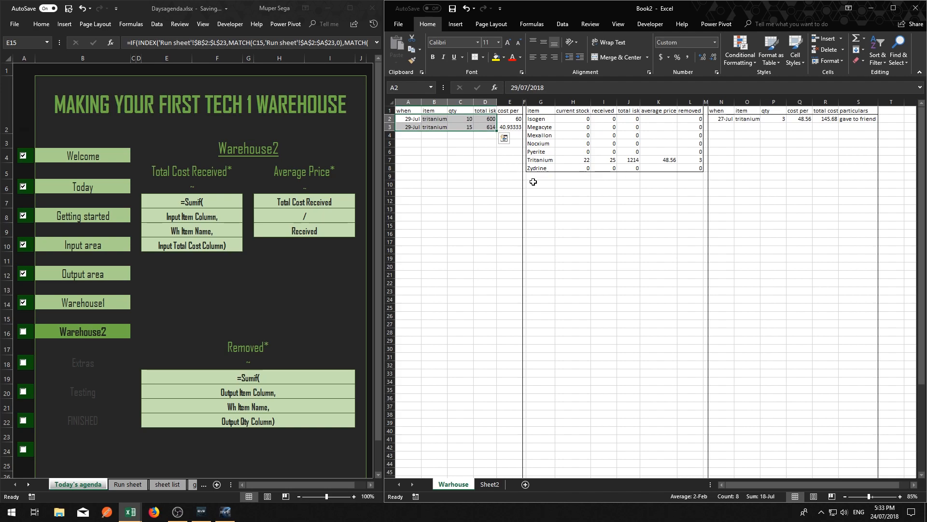
key(Delete)
drag(730, 119, 774, 118)
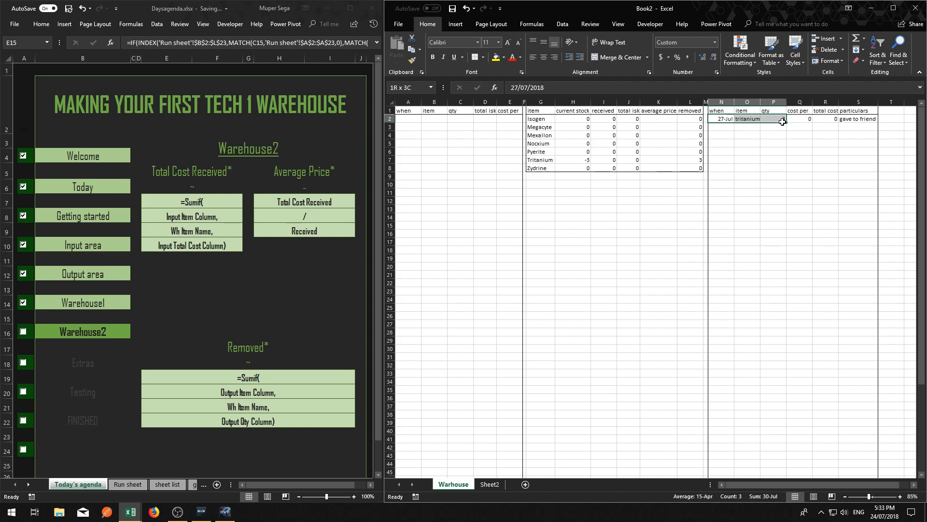
key(Delete)
click(853, 119)
key(Delete)
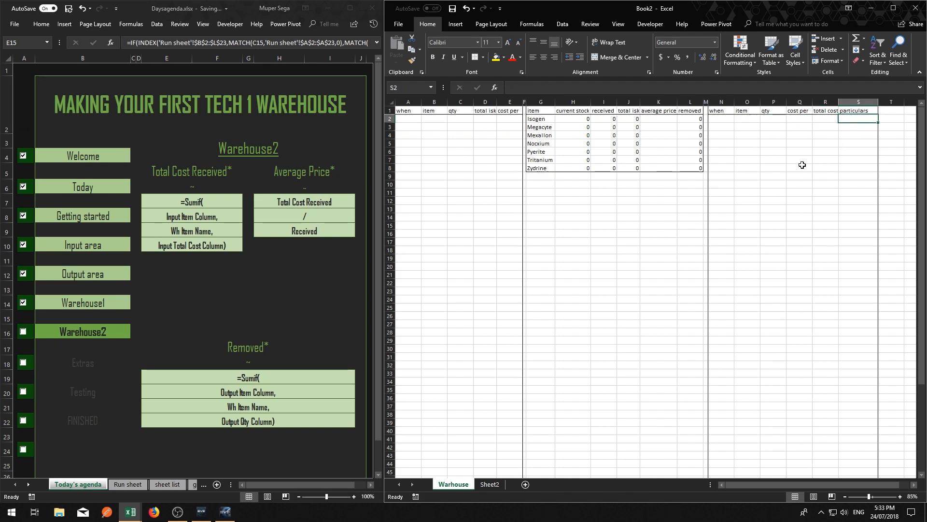
click(629, 217)
drag(658, 118, 657, 168)
click(657, 200)
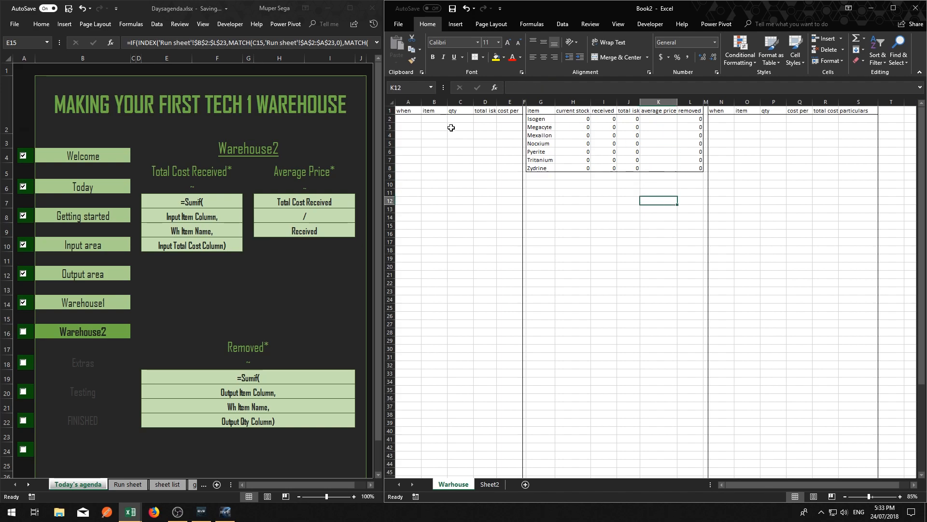
Mark Warehouse2 as done in the Daysagenda checklist and return to the warehouse workbook's empty area below the table
click(23, 332)
click(23, 331)
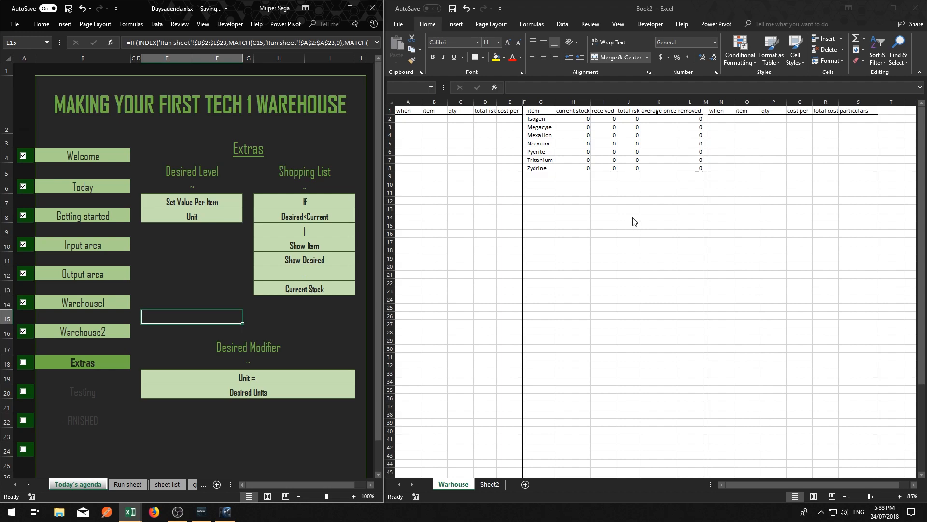
click(560, 215)
drag(541, 184, 687, 269)
Copy the item names in G2:G8 and paste them as values below the table starting at G10
click(537, 119)
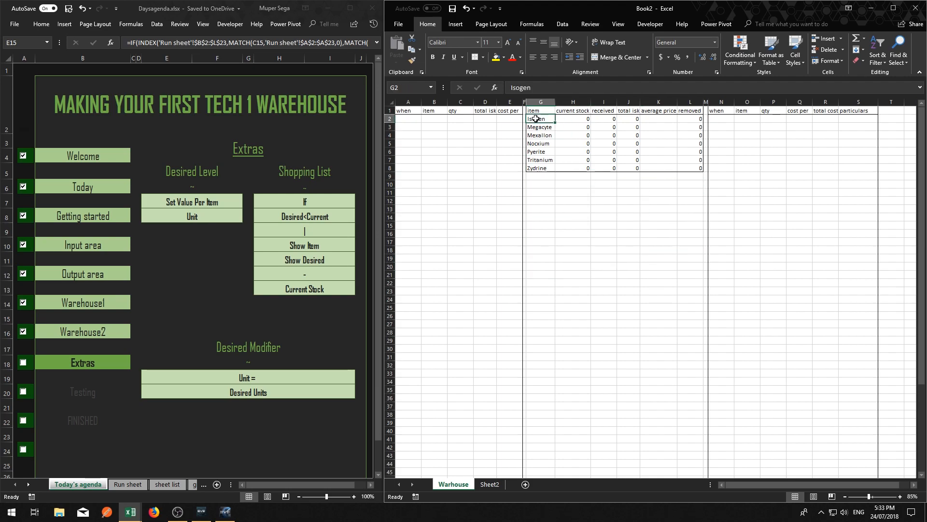
drag(536, 119, 551, 163)
right_click(551, 164)
click(570, 180)
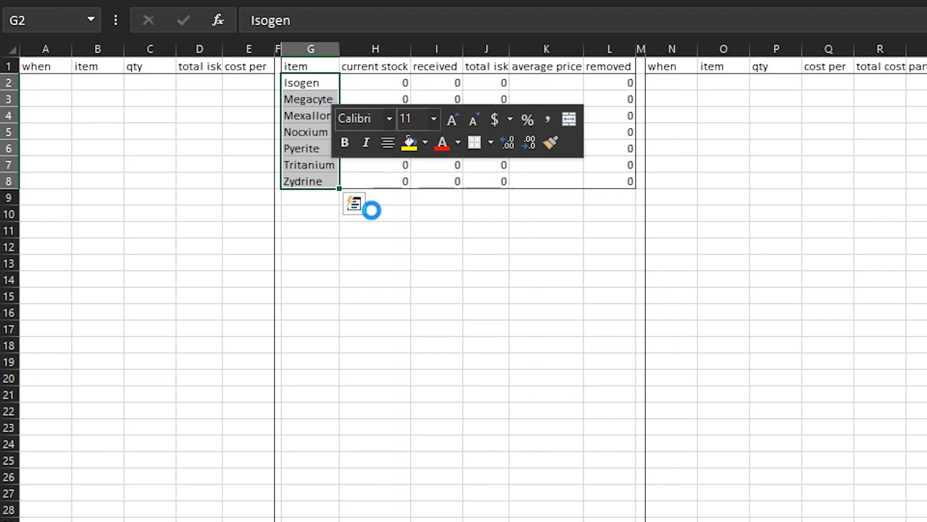
right_click(314, 217)
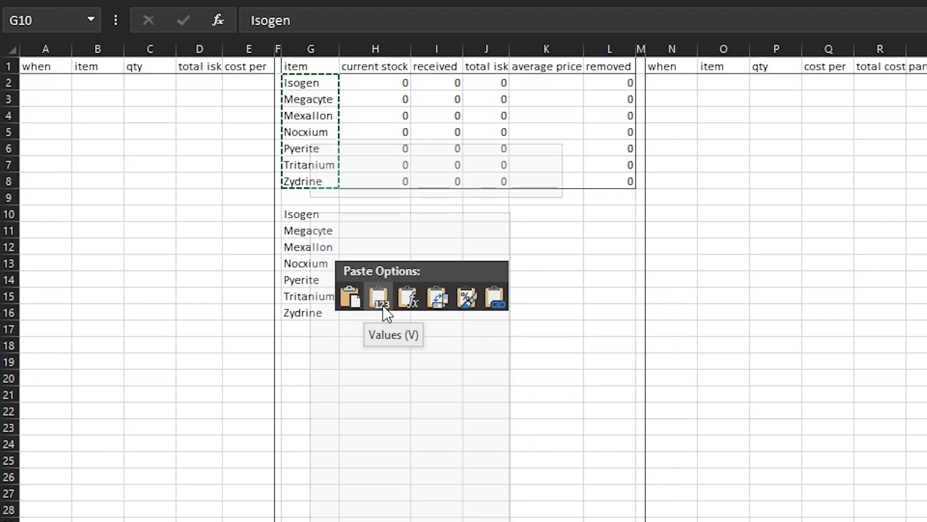
click(332, 211)
click(317, 234)
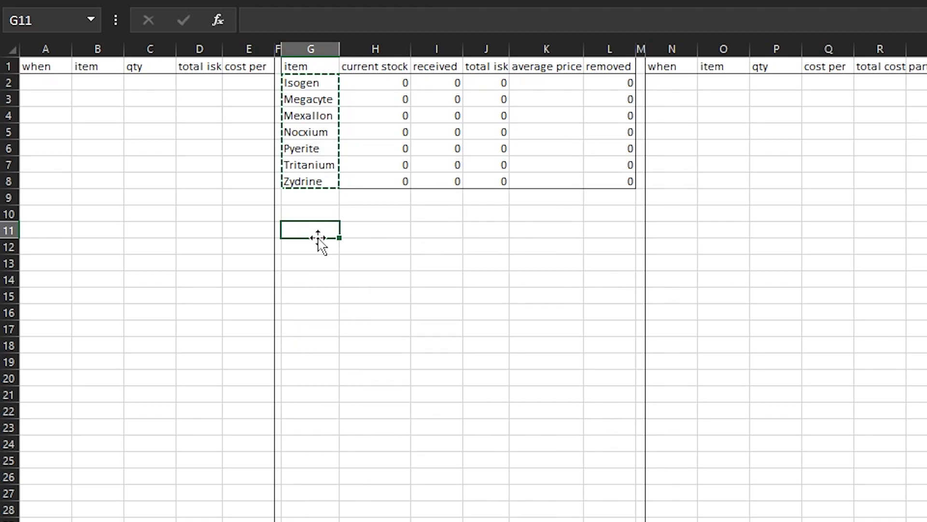
right_click(318, 238)
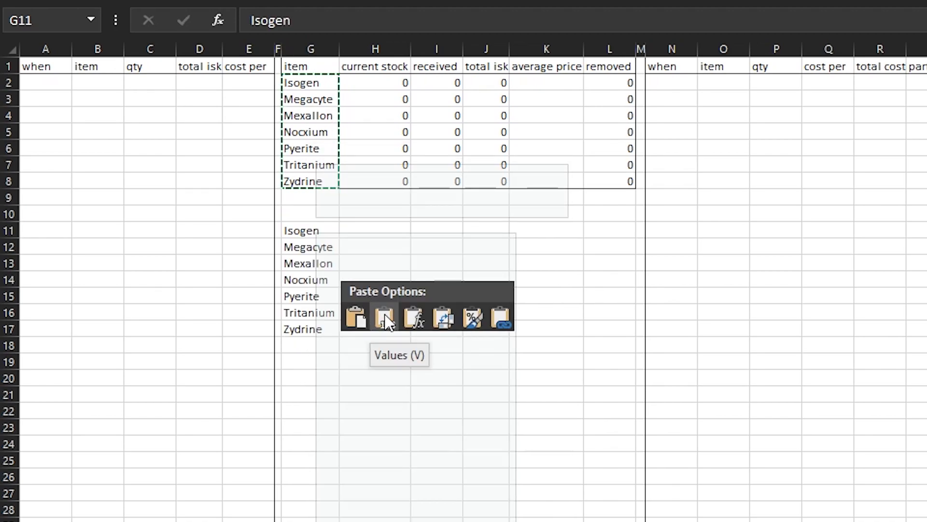
click(302, 216)
right_click(306, 214)
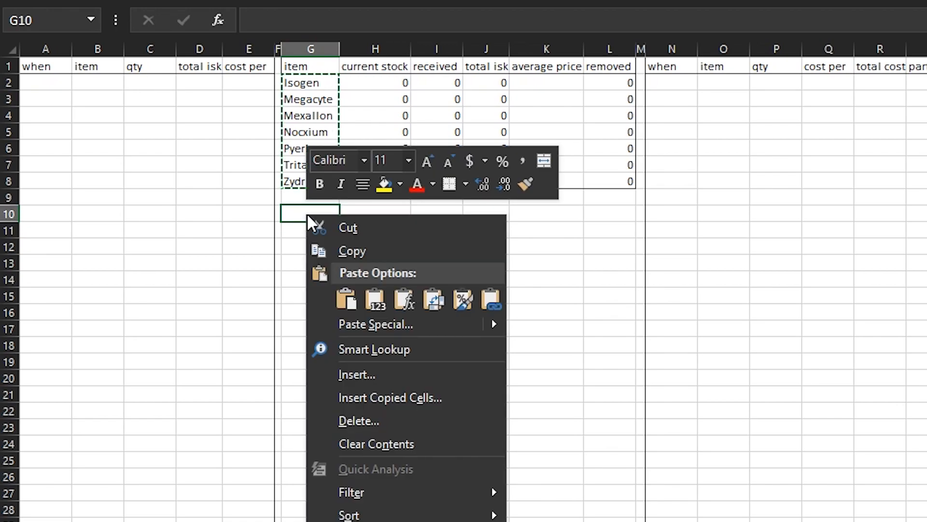
click(368, 298)
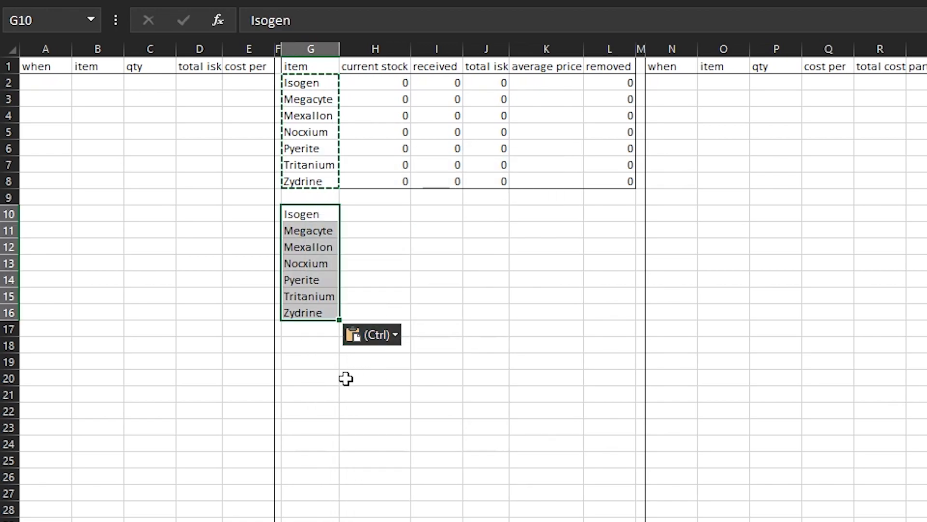
click(311, 394)
click(372, 215)
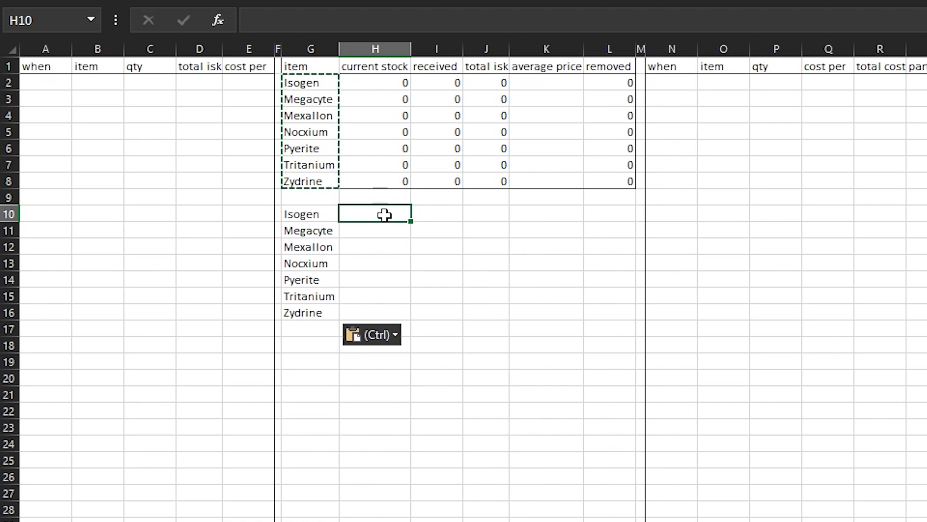
click(441, 46)
click(376, 49)
right_click(376, 51)
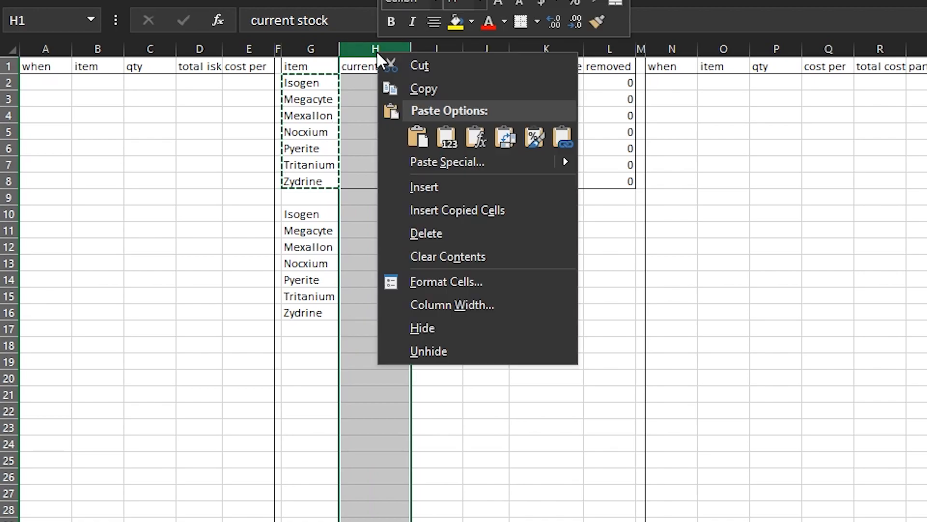
click(446, 138)
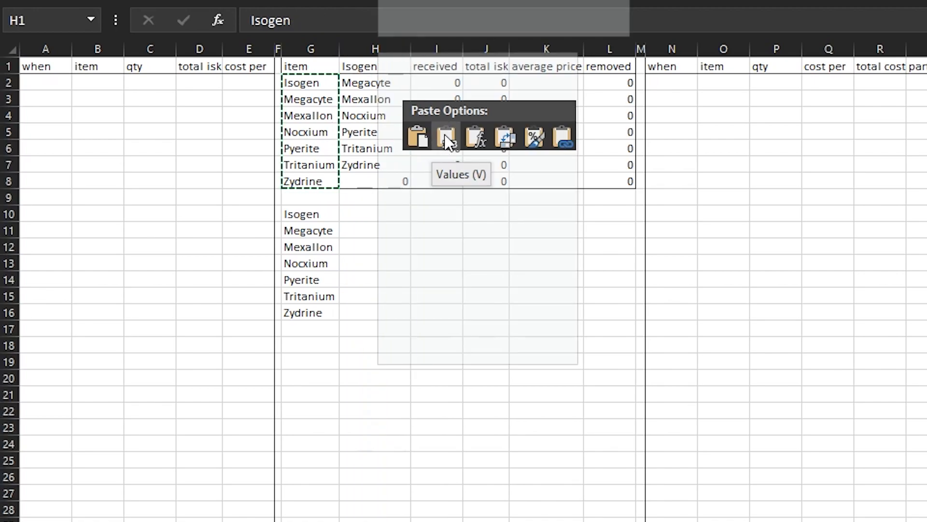
key(ctrl+z)
right_click(378, 49)
key(Escape)
Insert a blank column H between the item and current stock columns
right_click(368, 50)
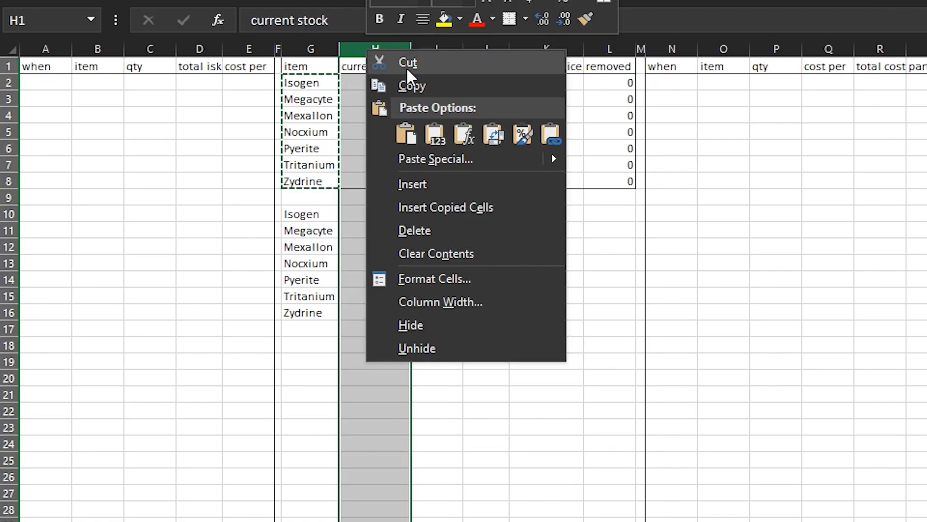
click(420, 186)
click(370, 83)
click(371, 68)
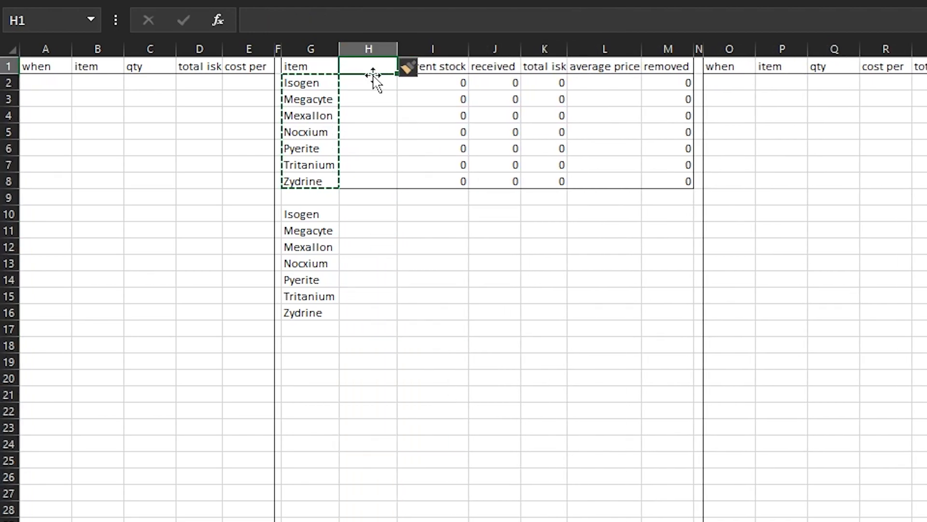
Enter the heading units in H1 for the new column
key(F2)
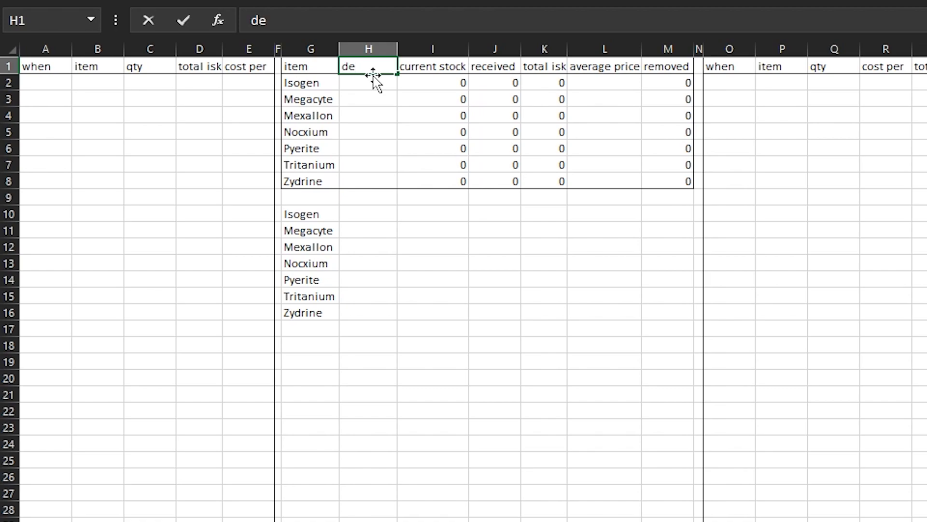
text(Desaired unit)
key(BackSpace)
key(BackSpace)
key(BackSpace)
key(BackSpace)
key(BackSpace)
key(BackSpace)
key(BackSpace)
key(BackSpace)
key(BackSpace)
key(BackSpace)
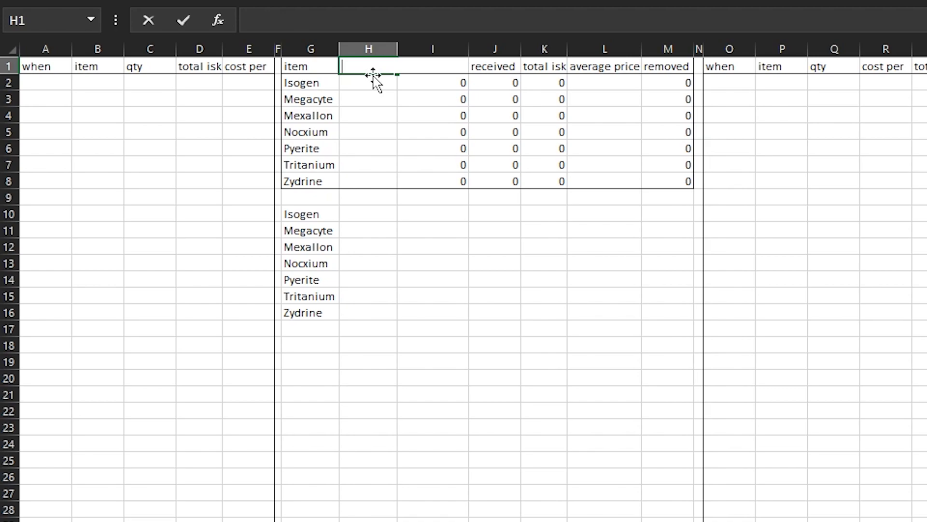
text(units)
key(Return)
key(Up)
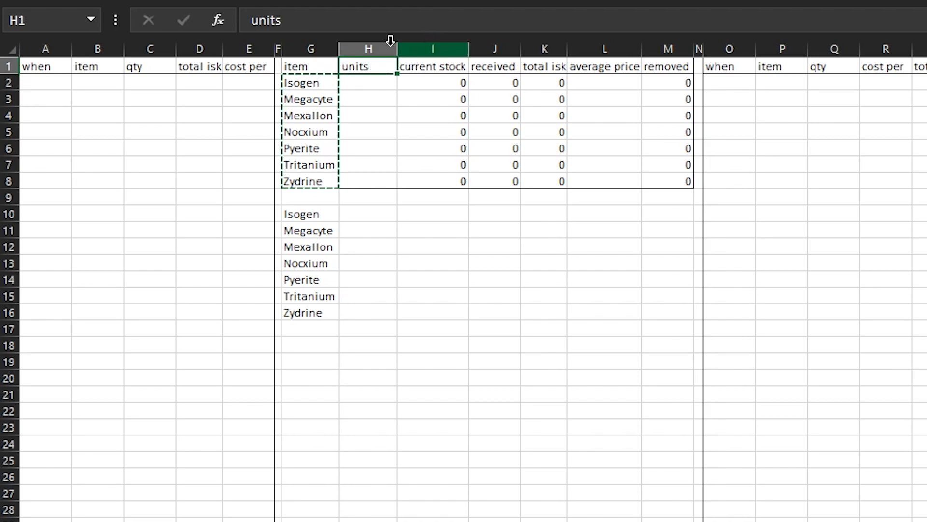
Insert another column between item and units and enter the heading per unit in H1
click(378, 46)
right_click(382, 47)
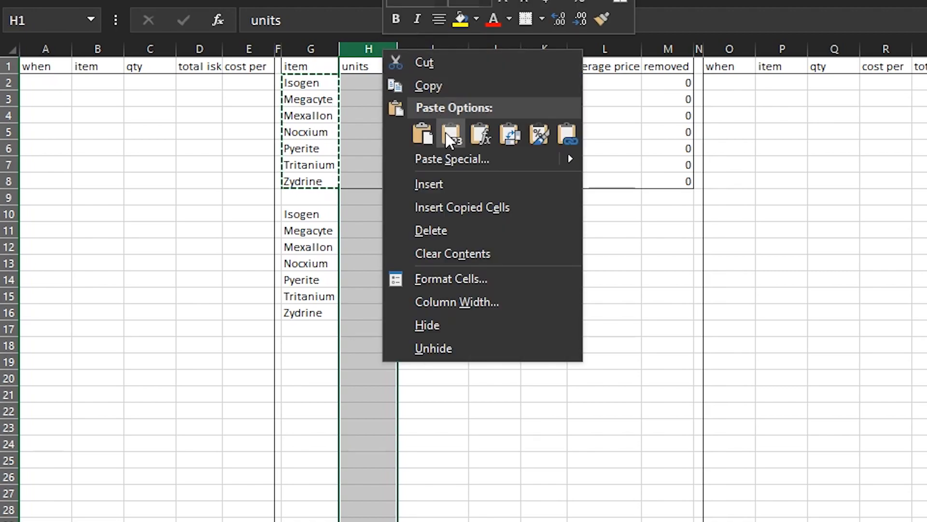
click(429, 184)
click(370, 65)
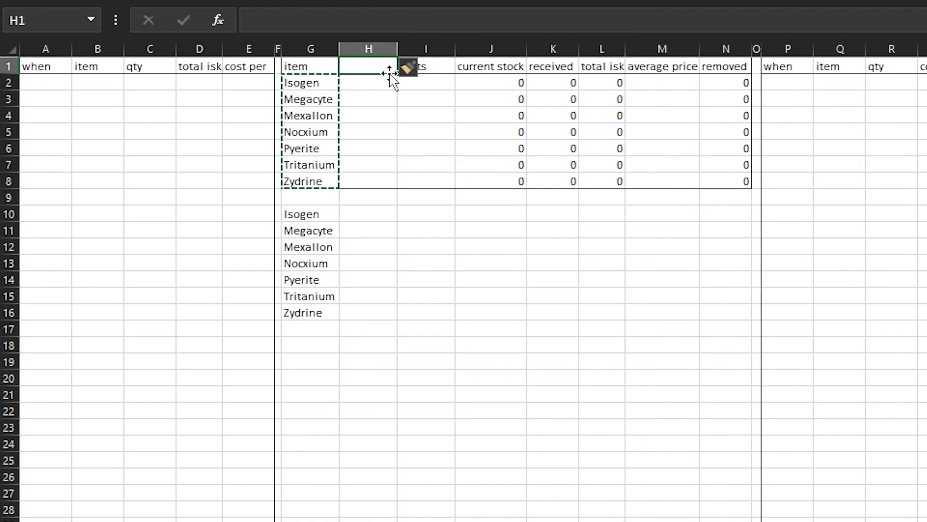
text(per unit)
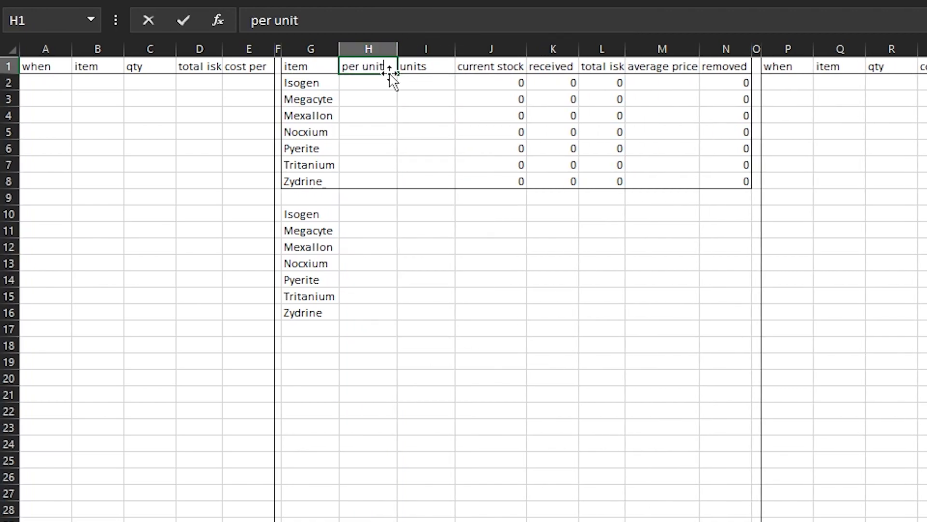
key(Return)
click(429, 294)
click(381, 218)
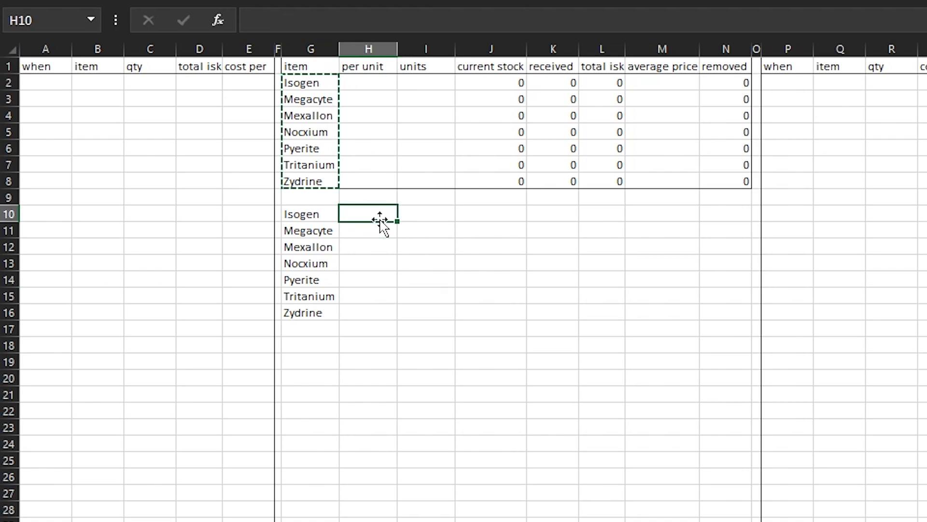
Move the copied item list down one row to G11:G17 and enter the heading SHOPPING LIST in G10
drag(316, 214, 338, 333)
click(422, 280)
mouse_move(317, 216)
mouse_down()
mouse_move(470, 209)
mouse_move(311, 220)
mouse_up()
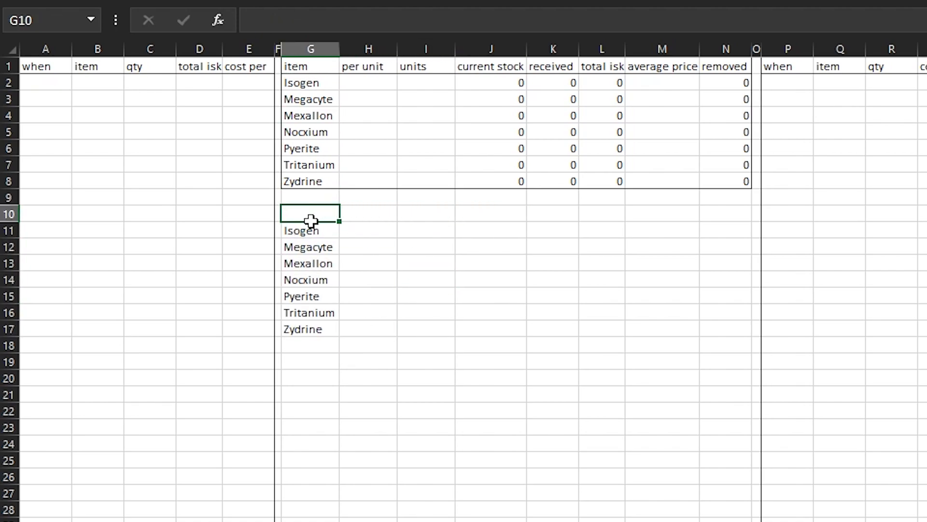
text(SHOPPINGF LIST)
key(Return)
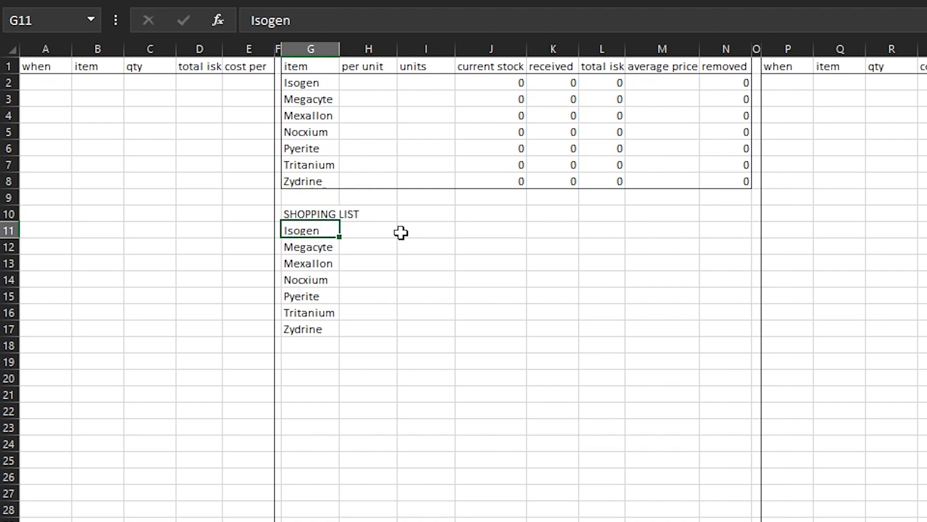
click(459, 256)
click(364, 87)
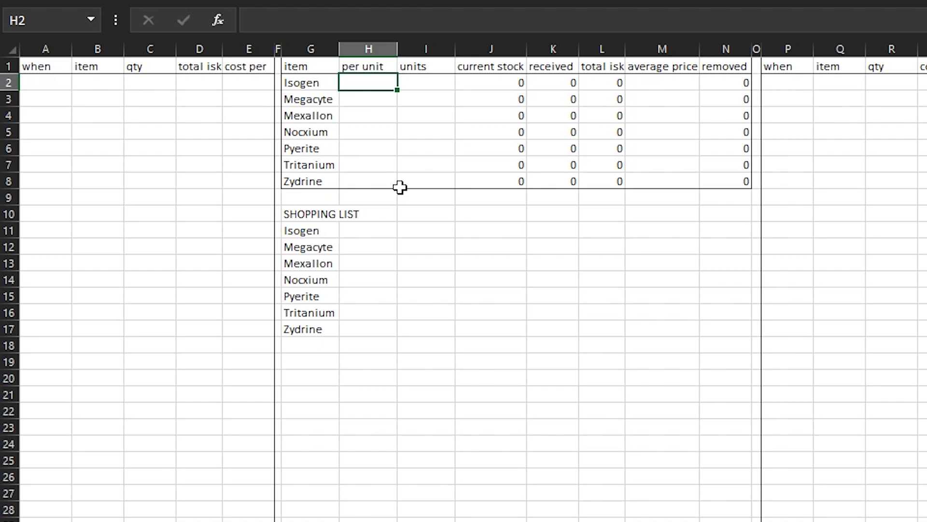
click(369, 161)
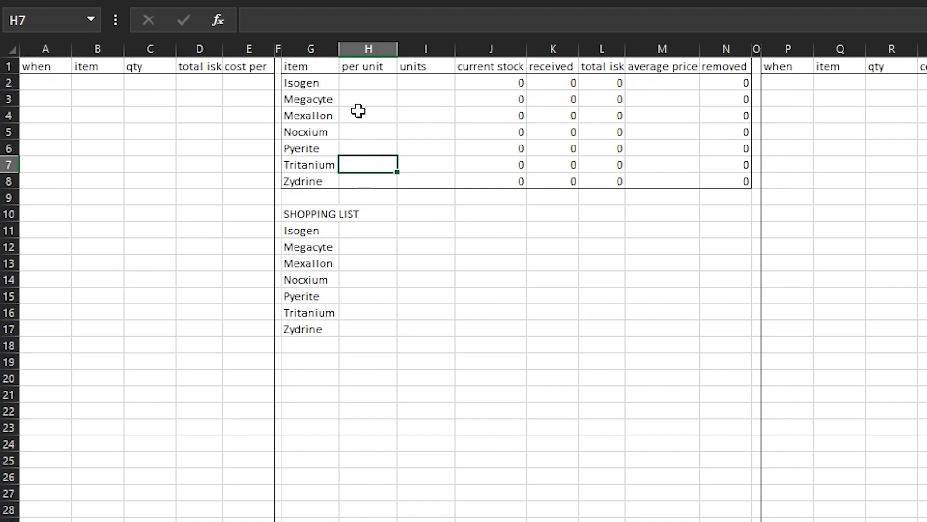
Enter the per unit quantities 15, 2, 15 and 1 for Isogen, Megacyte, Mexallon and Nocxium in H2:H5
click(366, 86)
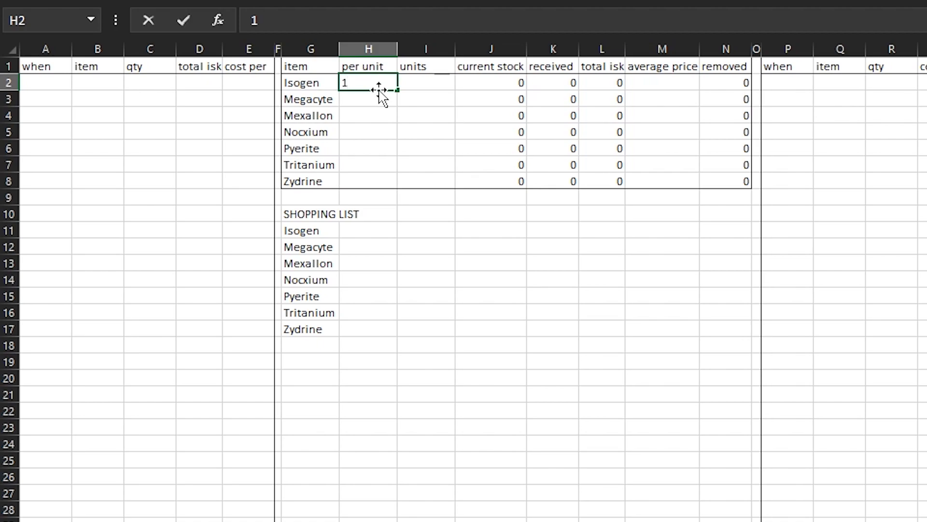
key(Return)
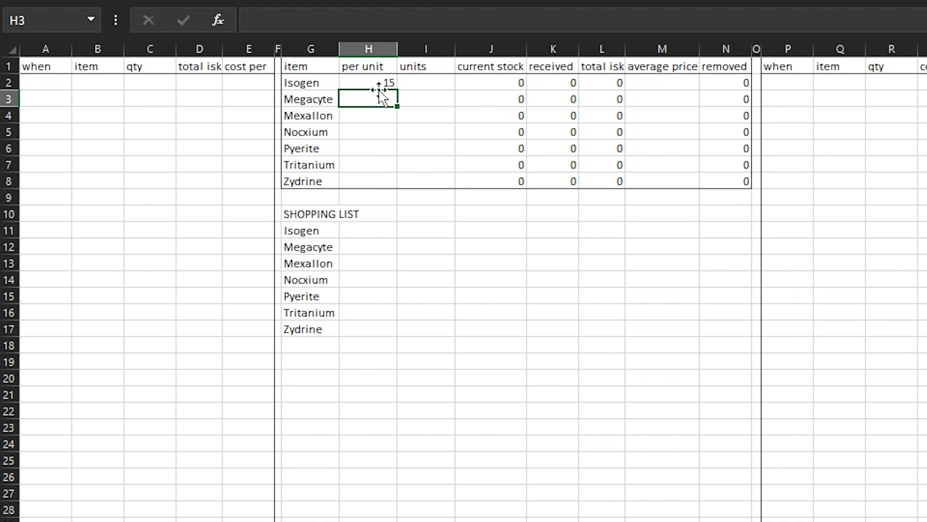
key(Return)
text(15)
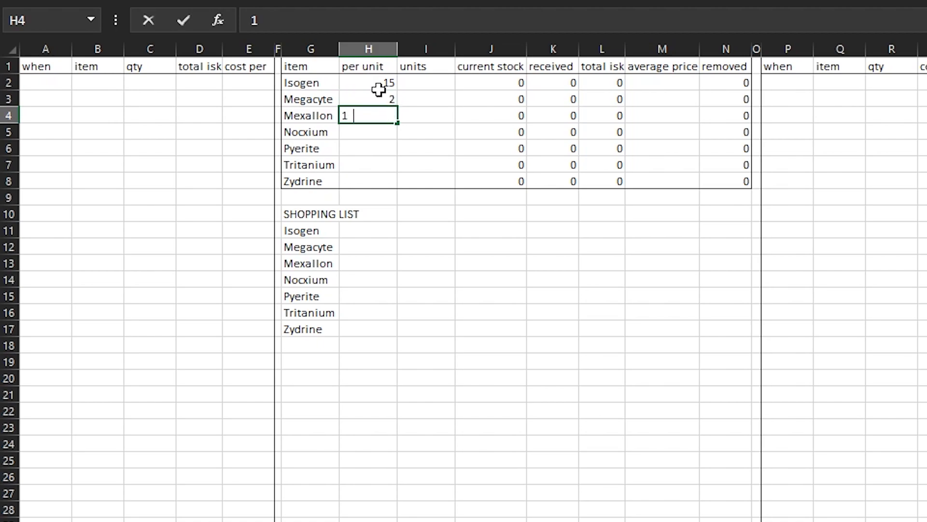
key(Return)
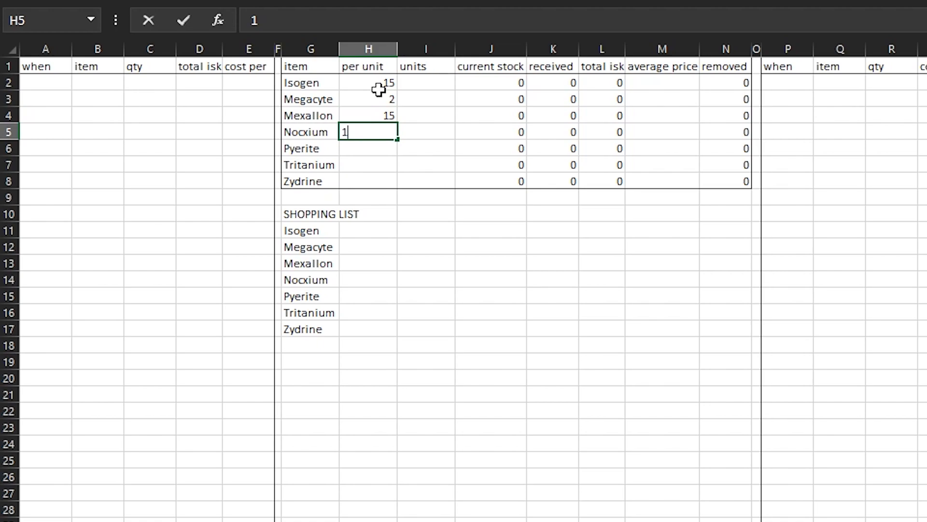
key(Return)
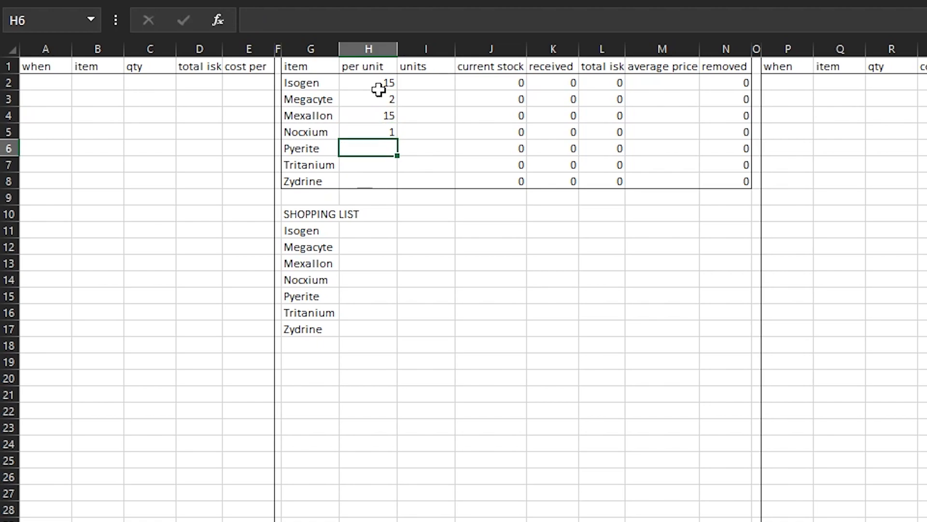
Enter the per unit quantities 30 for Pyerite, 50 for Tritanium and 15 for Zydrine in H6:H8
text(20)
key(Return)
key(Up)
key(F2)
key(BackSpace)
key(BackSpace)
text(30)
key(Return)
text(50)
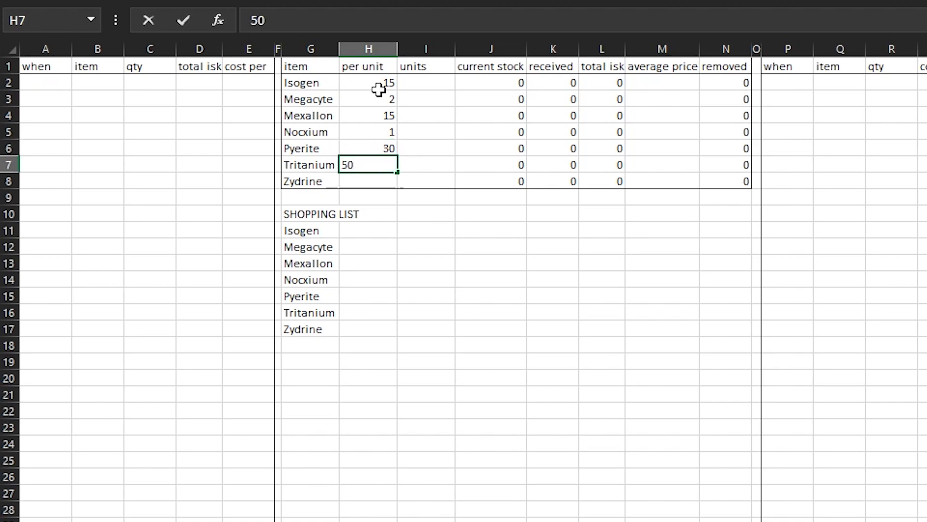
key(Return)
text(15)
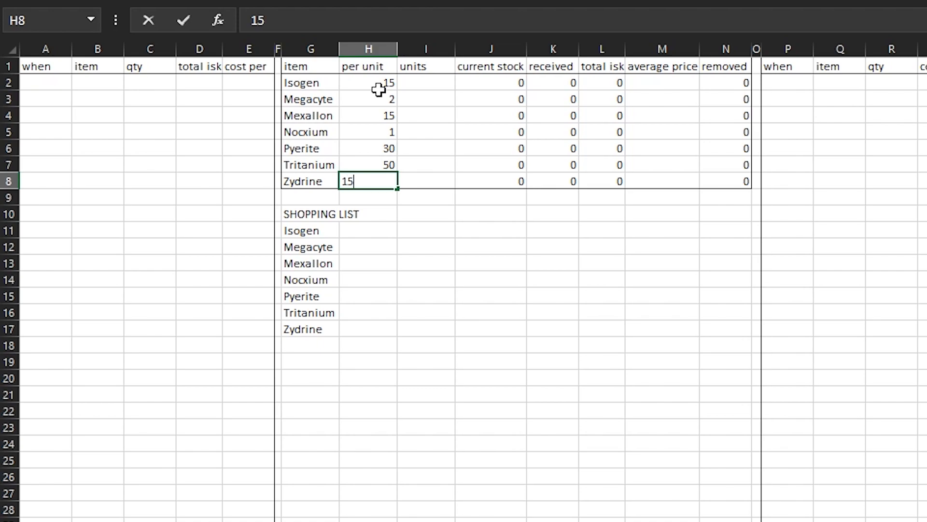
key(Return)
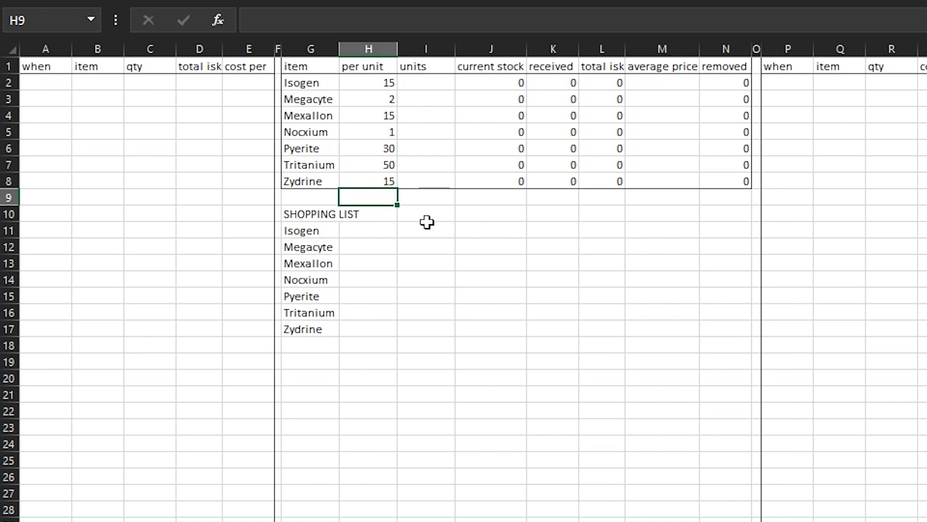
click(365, 230)
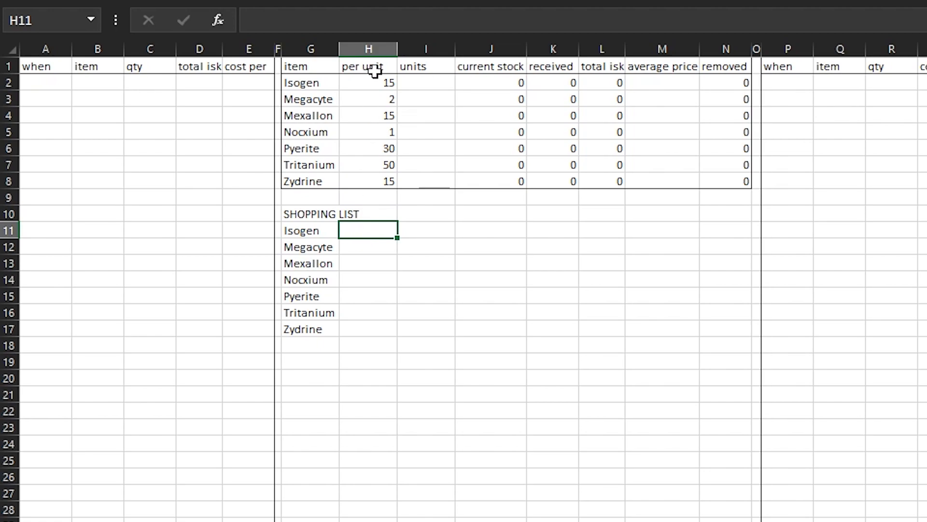
click(392, 83)
click(421, 230)
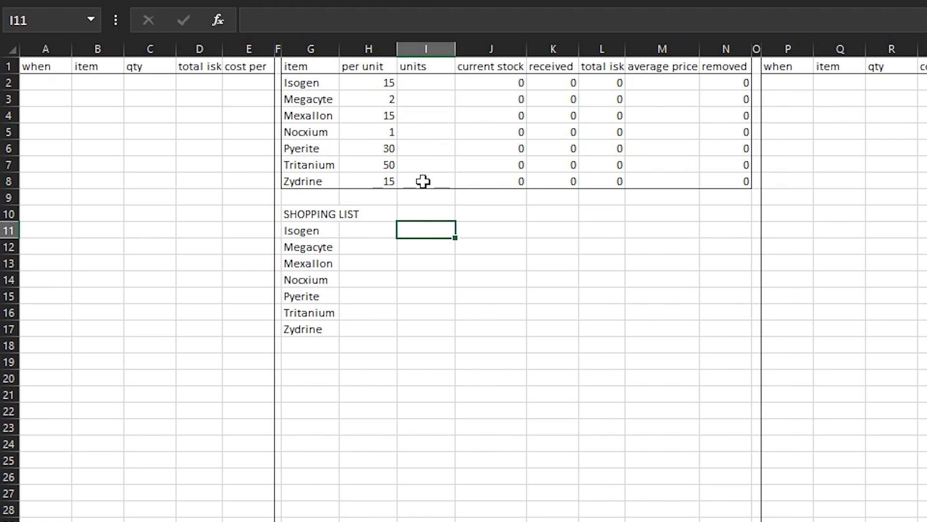
click(449, 112)
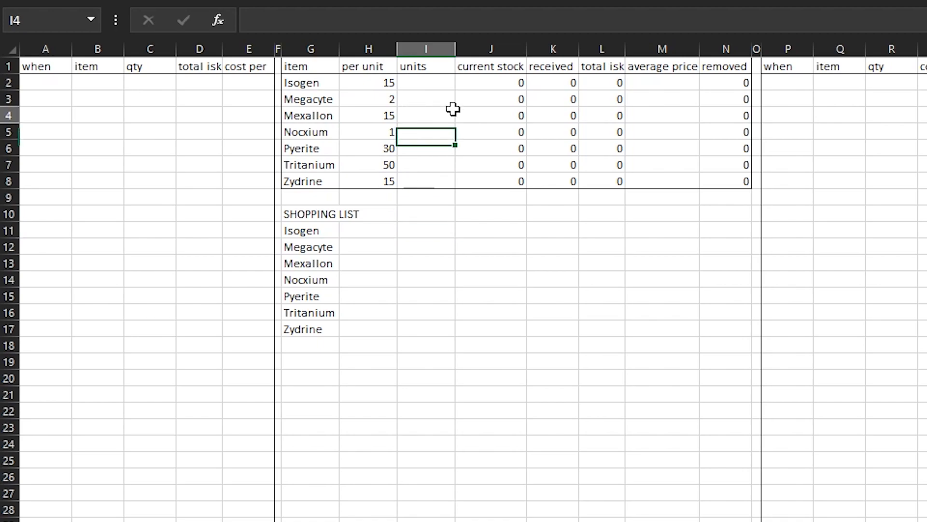
click(427, 314)
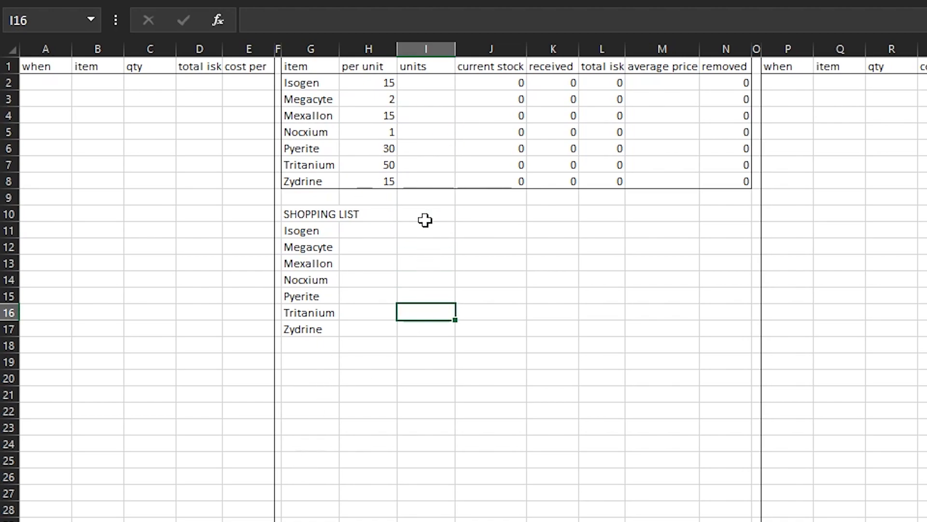
click(380, 241)
click(369, 229)
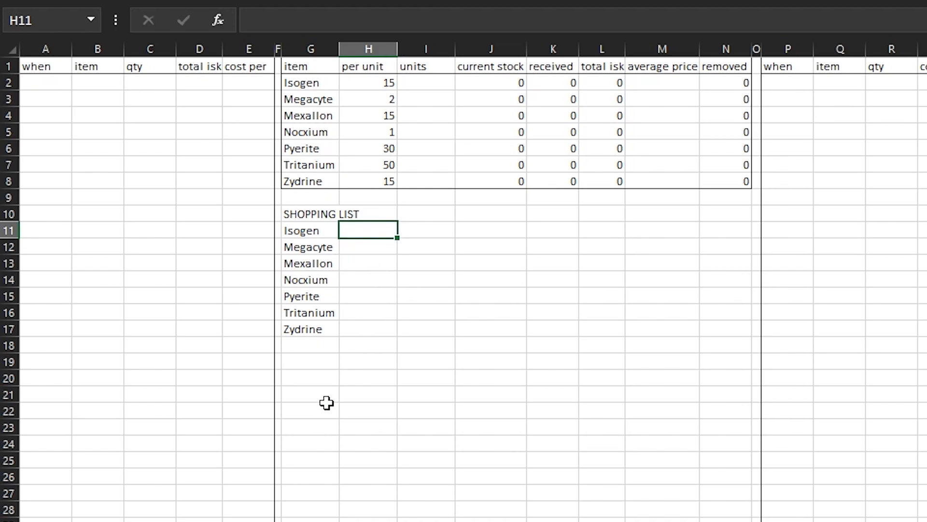
click(461, 327)
click(370, 227)
Enter the label desired units in I10, beside the SHOPPING LIST heading
click(444, 214)
click(466, 212)
click(449, 214)
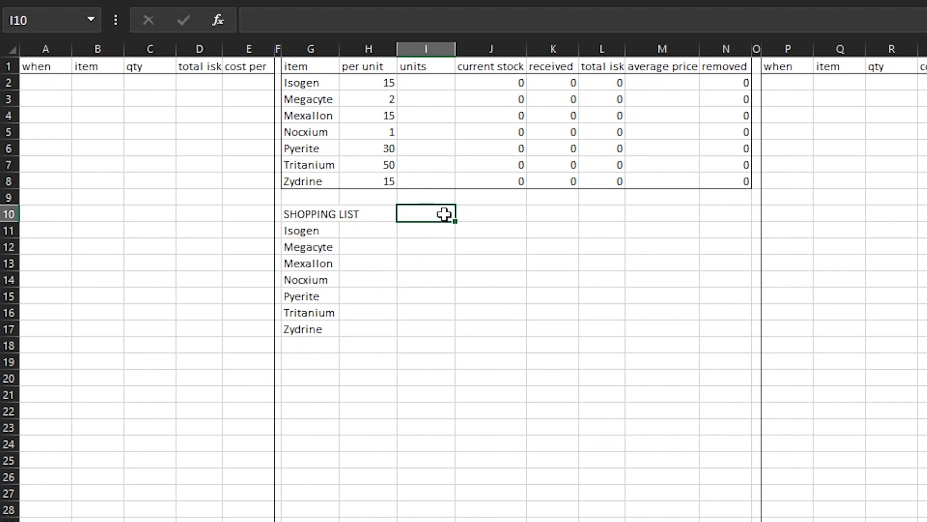
text(desired unites)
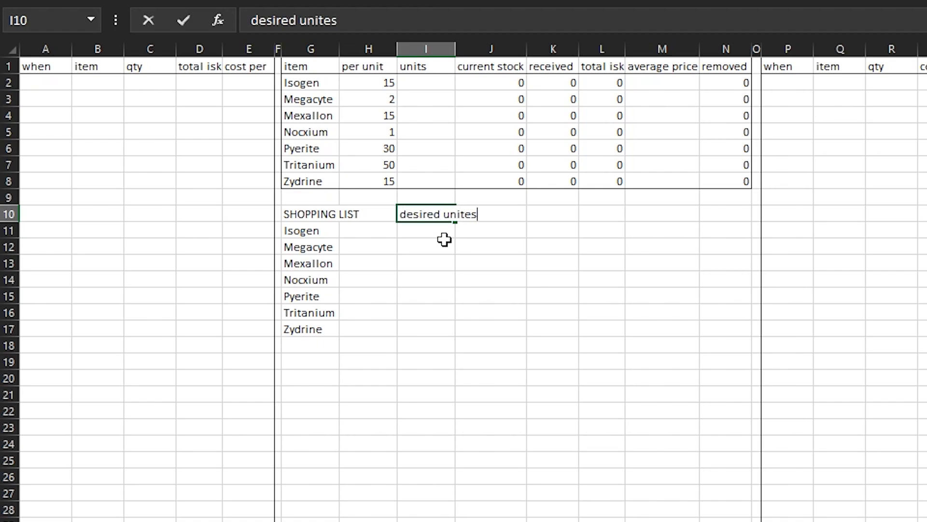
key(Return)
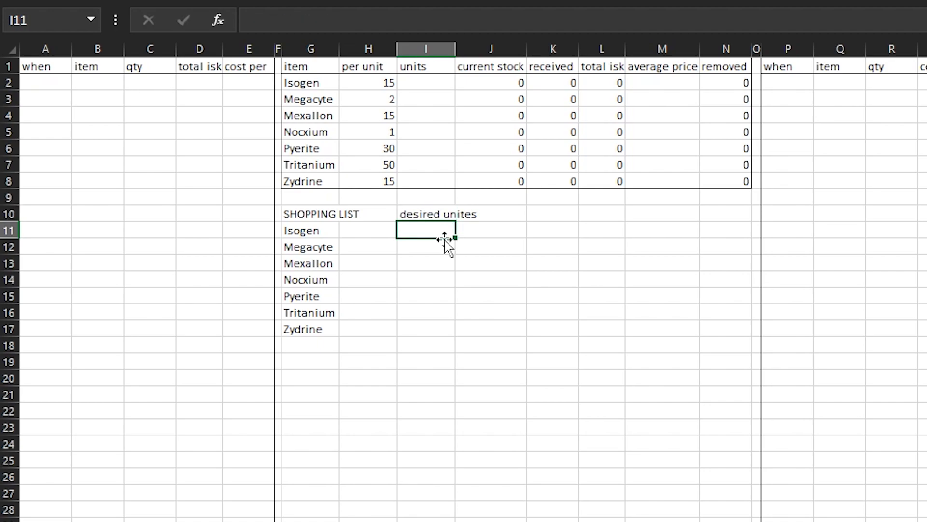
click(449, 210)
click(319, 20)
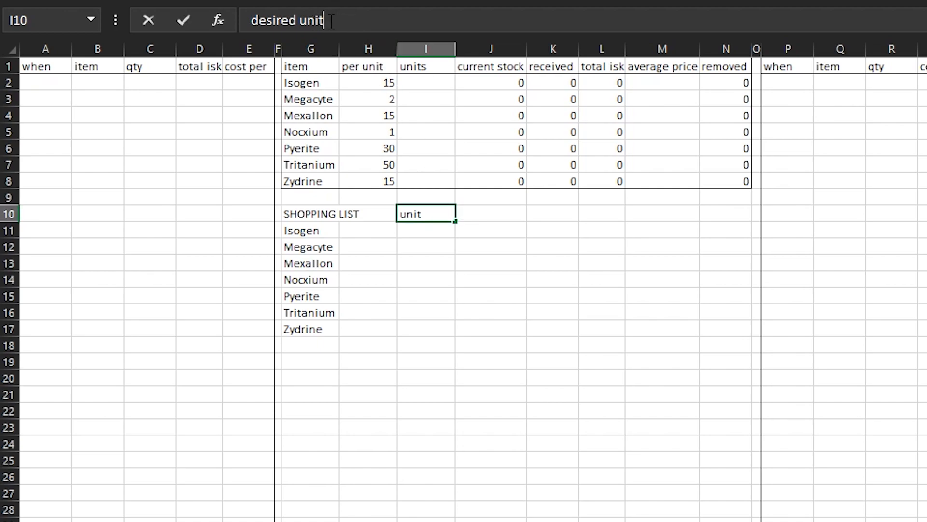
text(s)
key(Return)
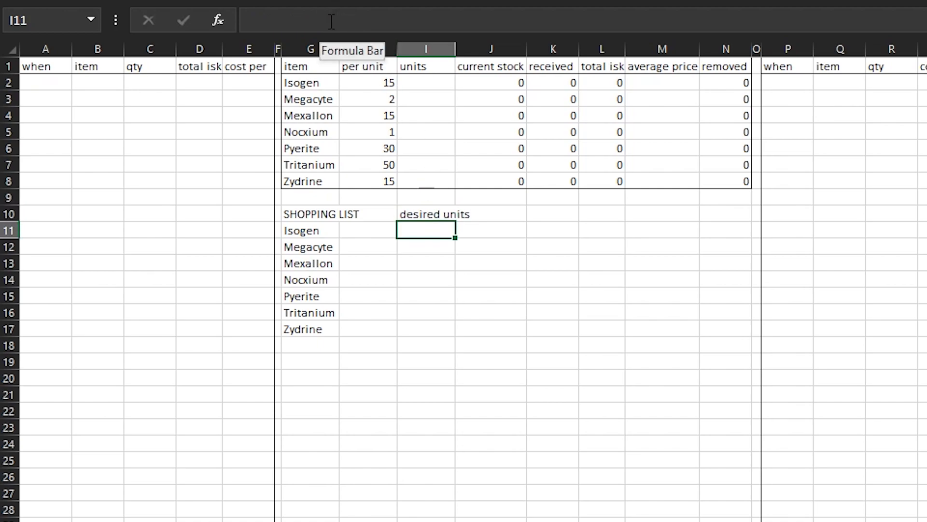
Enter 4 as the desired units value in J10 and autofit column I to its contents
click(493, 213)
click(325, 22)
text(=)
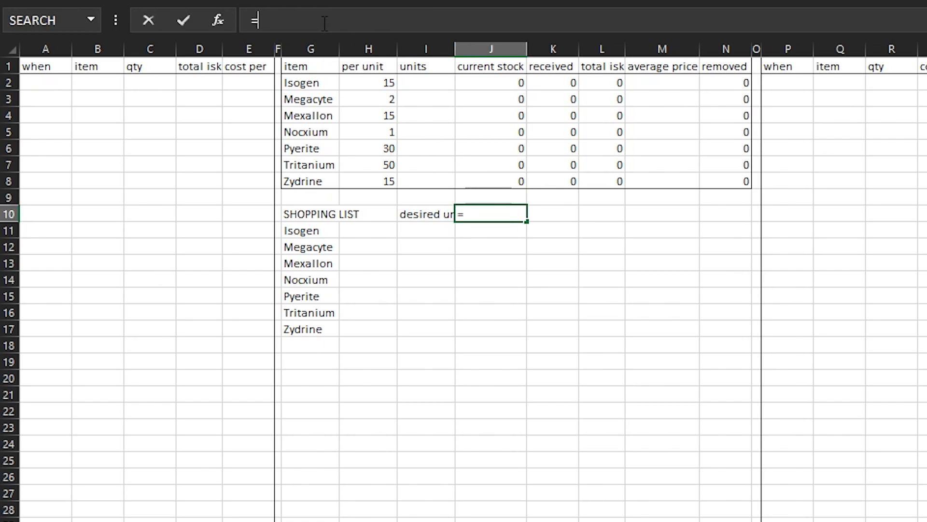
key(BackSpace)
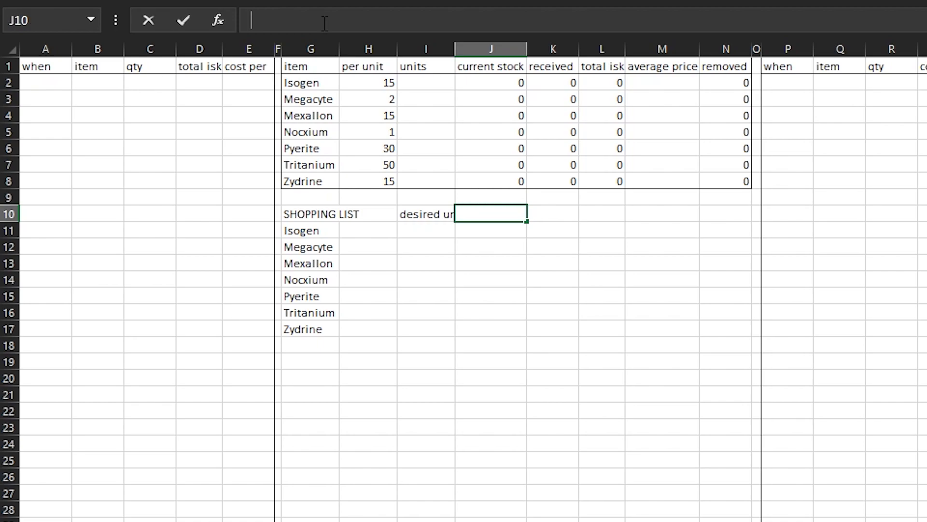
text(4)
key(Return)
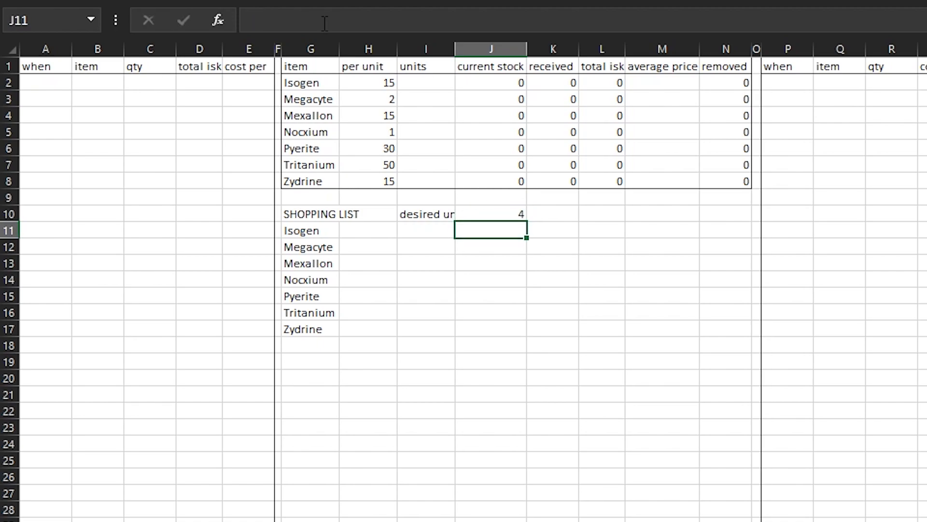
double_click(454, 49)
click(498, 377)
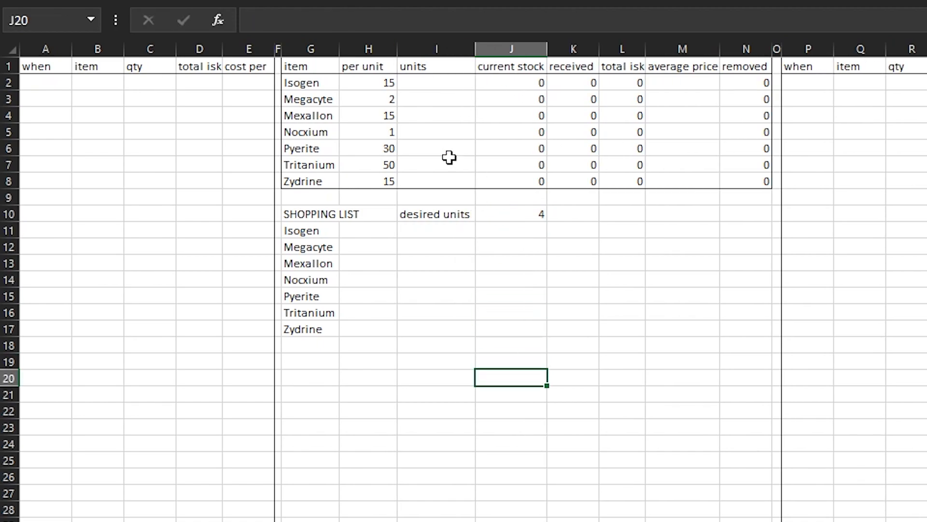
Enter the formula =$J$10 in I2 so Isogen's units reference the desired units cell absolutely
click(432, 81)
click(360, 19)
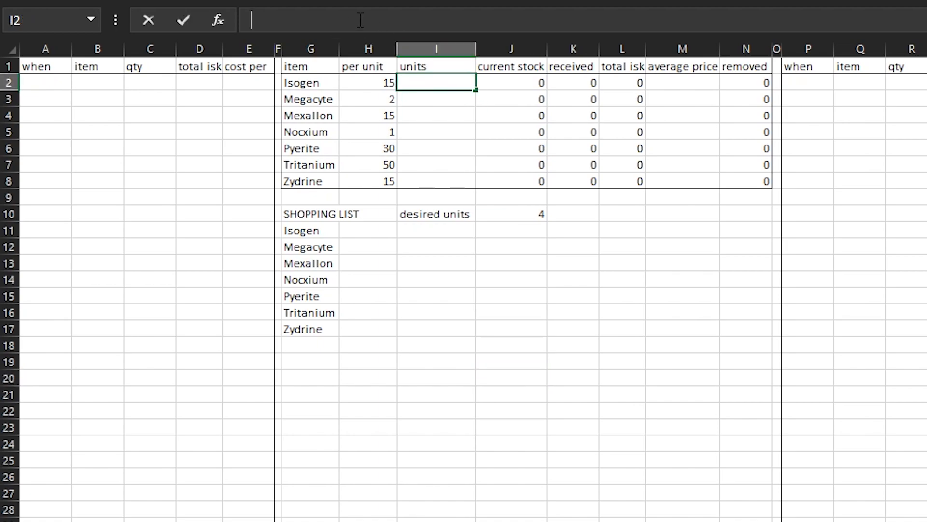
text(=)
click(538, 216)
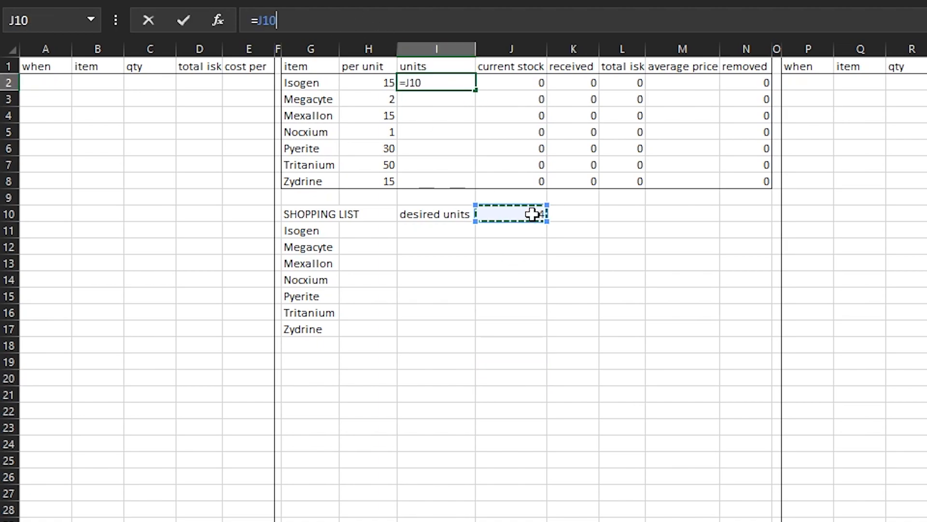
key(F4)
key(Return)
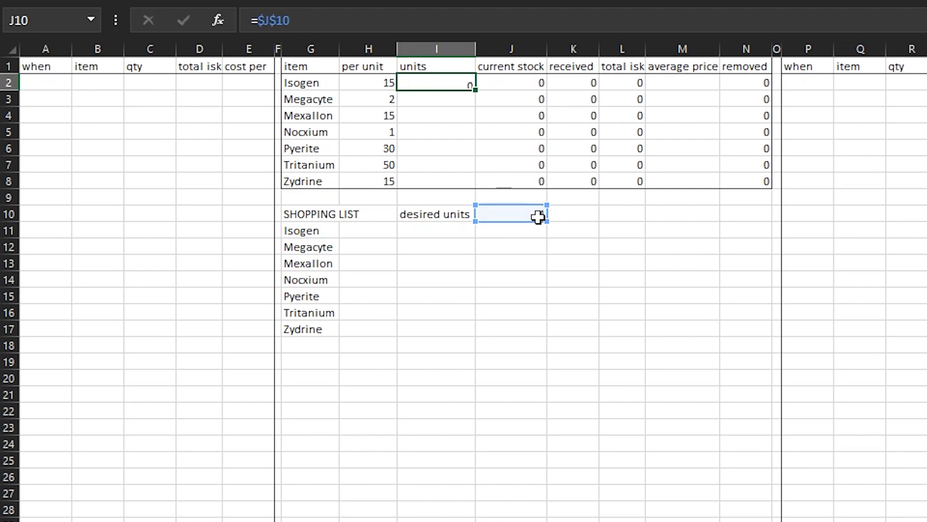
Copy the units formula from I2 and paste it as formulas across I2:I8
click(466, 78)
right_click(465, 78)
click(481, 119)
drag(445, 82, 453, 178)
right_click(453, 179)
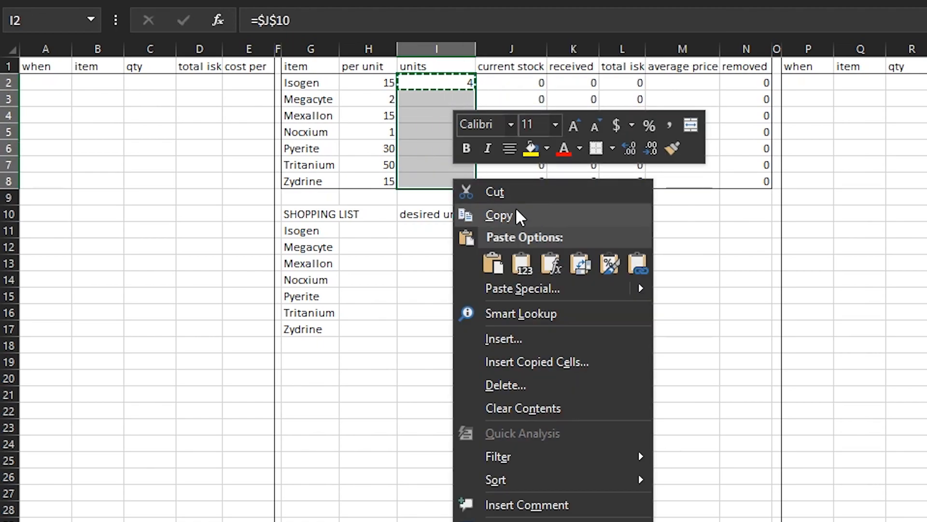
click(551, 264)
click(472, 394)
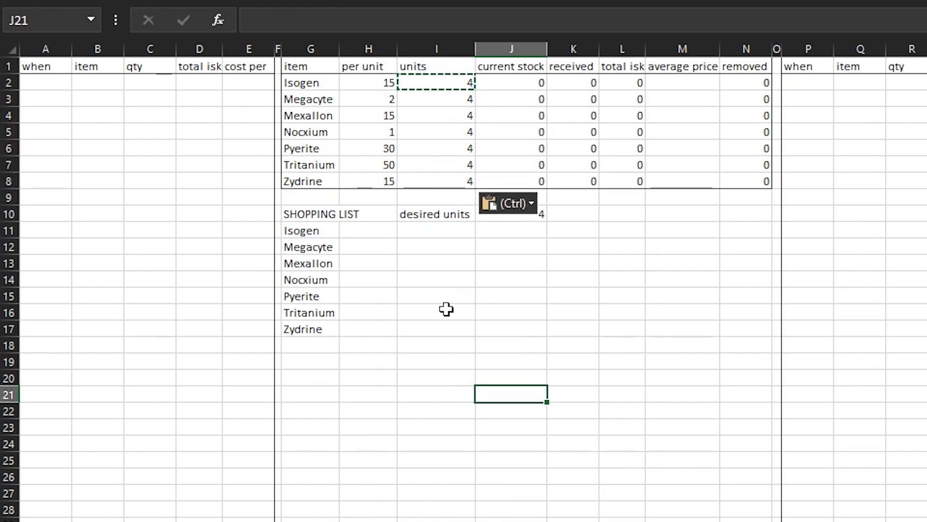
click(449, 311)
key(Escape)
Test the linked units column by setting the desired units in J10 to 1, 2, 3, 4 and finally 5
click(577, 309)
click(534, 227)
click(520, 215)
text(1)
key(Return)
click(528, 208)
text(2)
key(Return)
click(530, 207)
text(3)
key(Return)
click(530, 207)
text(4)
key(Return)
click(532, 206)
text(5)
key(Return)
click(533, 210)
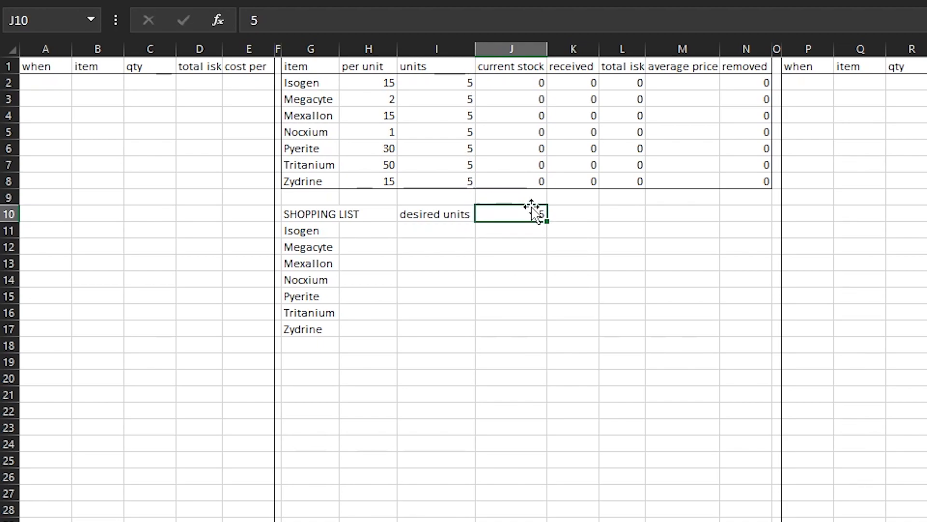
key(Down)
key(Down)
key(Down)
key(Down)
click(400, 262)
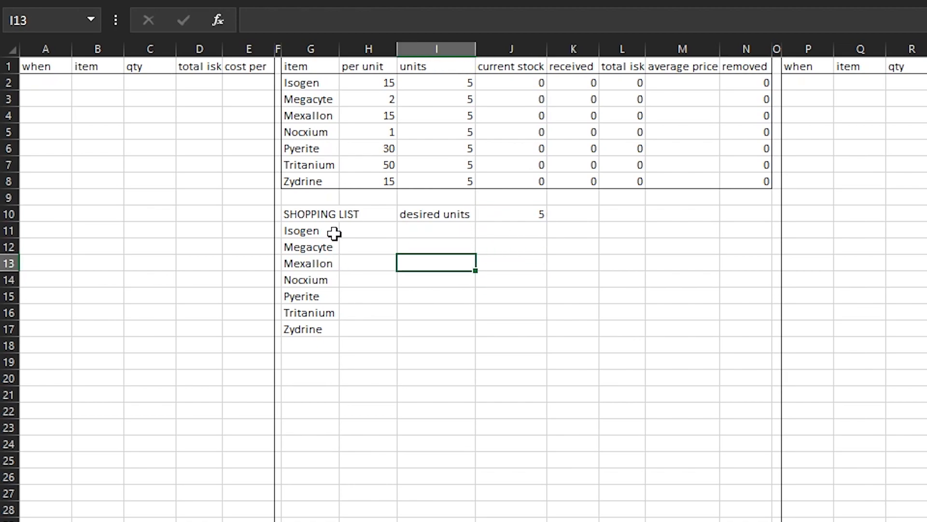
click(343, 231)
click(536, 213)
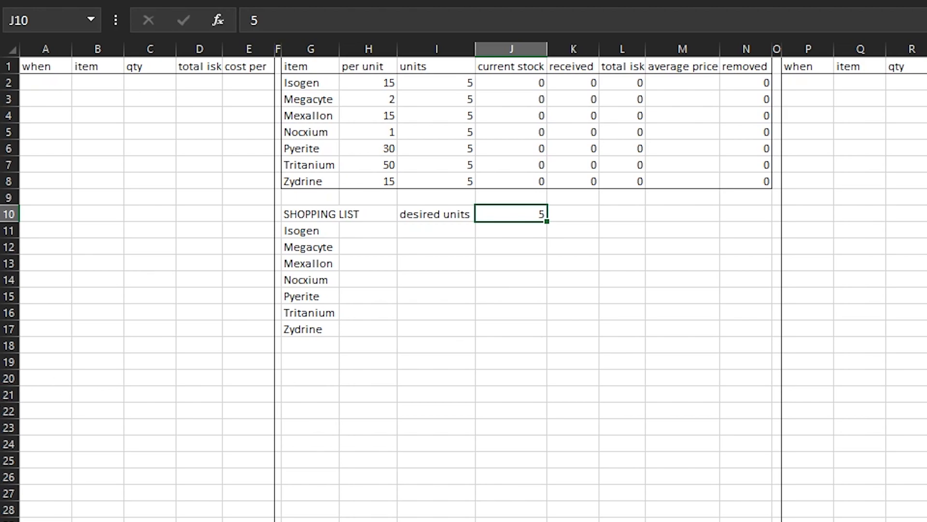
click(405, 314)
click(345, 231)
click(592, 328)
Insert a blank column between the units and current stock columns
click(492, 46)
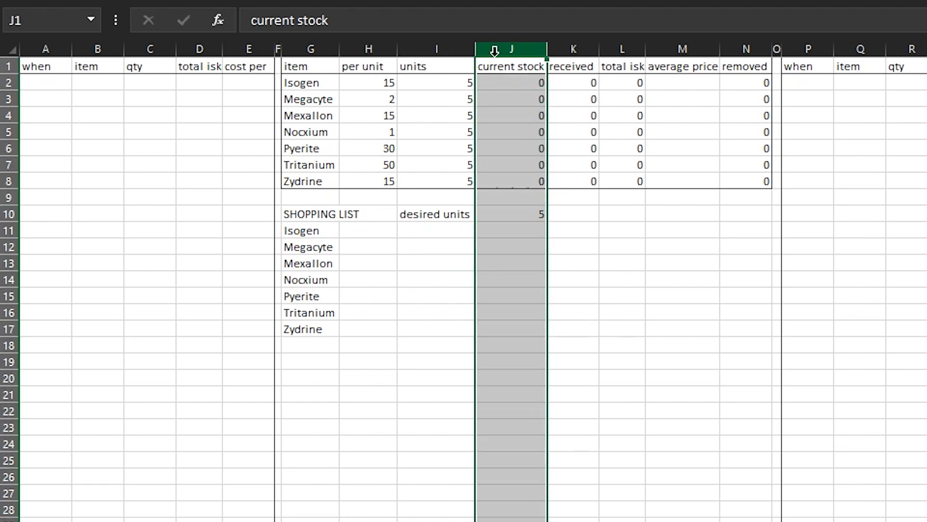
click(455, 327)
click(426, 47)
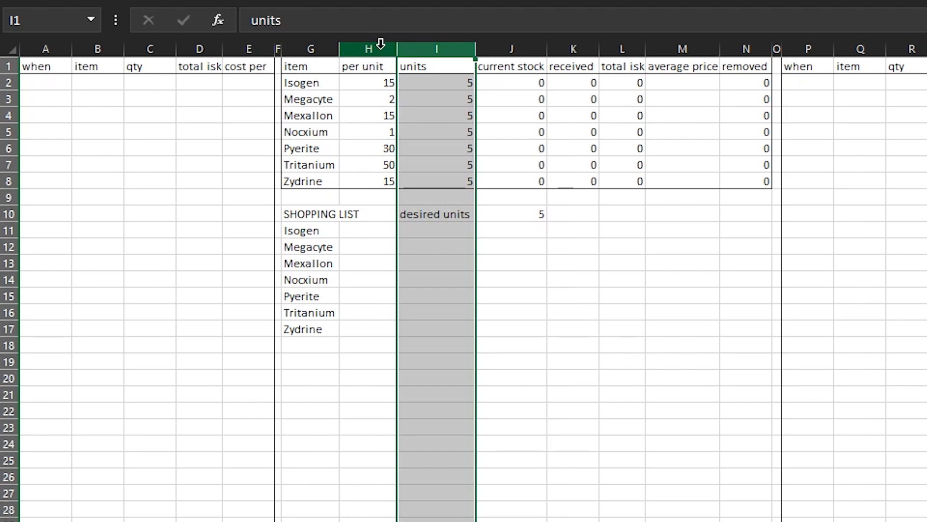
click(500, 46)
right_click(500, 46)
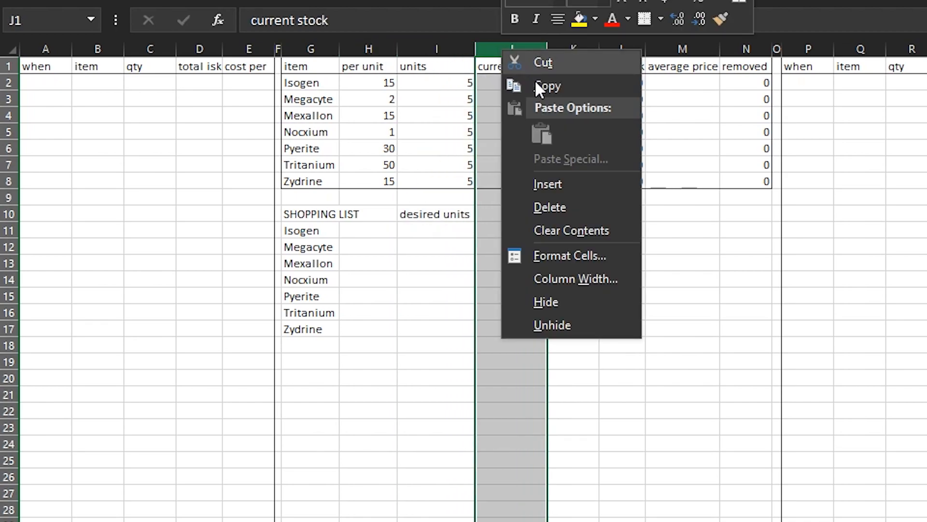
click(555, 186)
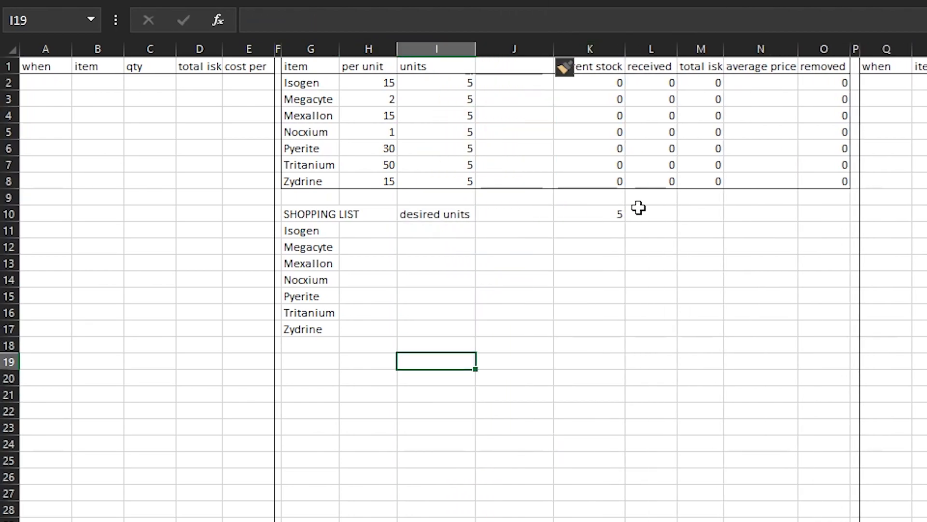
Move the desired units value from K10 into J10, beside its label, and check the units formula in I2
click(595, 209)
right_click(596, 209)
click(619, 222)
click(544, 210)
right_click(544, 212)
click(584, 295)
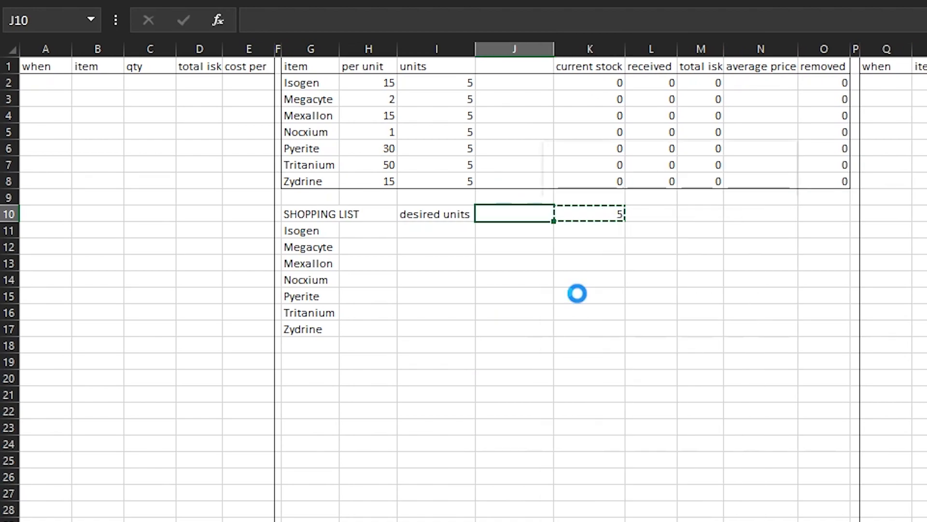
click(586, 214)
click(462, 86)
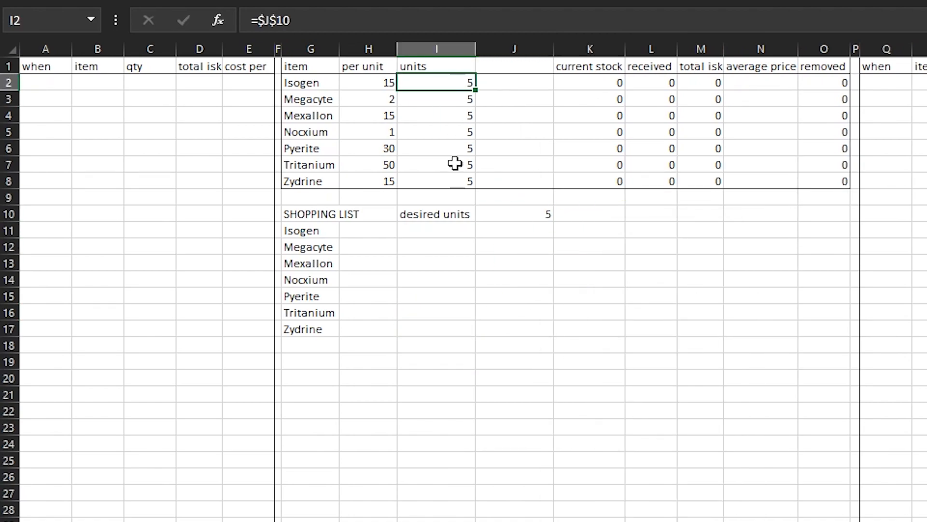
click(589, 214)
Enter the header "desired" in J1 for the newly inserted column
click(504, 66)
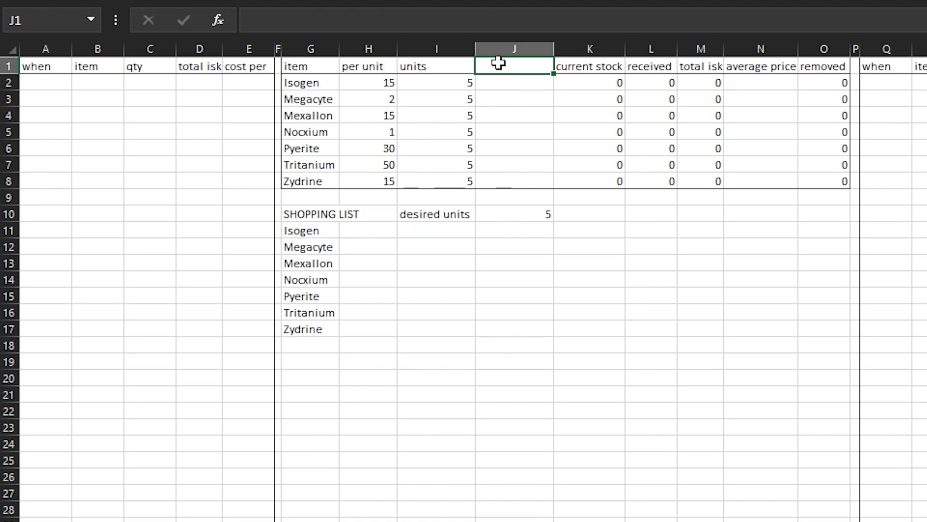
text(desired)
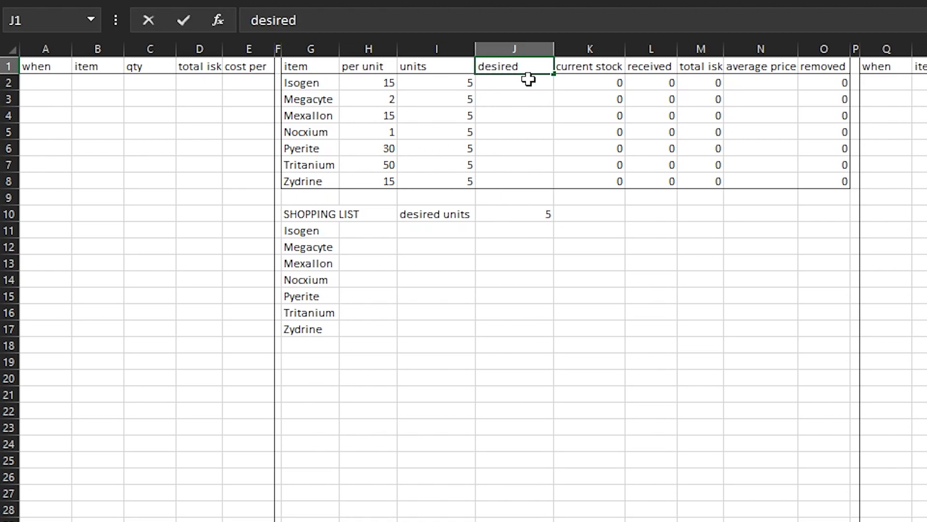
key(Return)
Enter the formula =H2*I2 in J2 to multiply Isogen's per unit quantity by its units
click(447, 20)
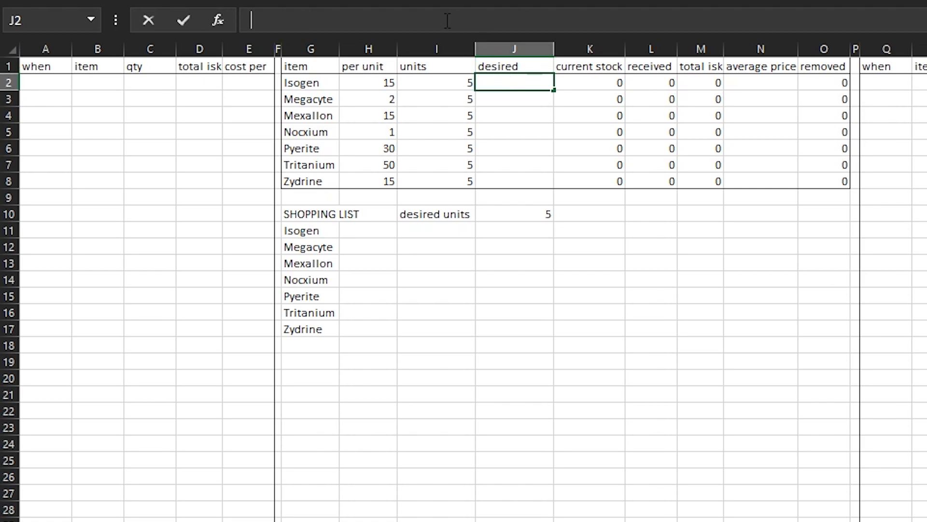
text(=)
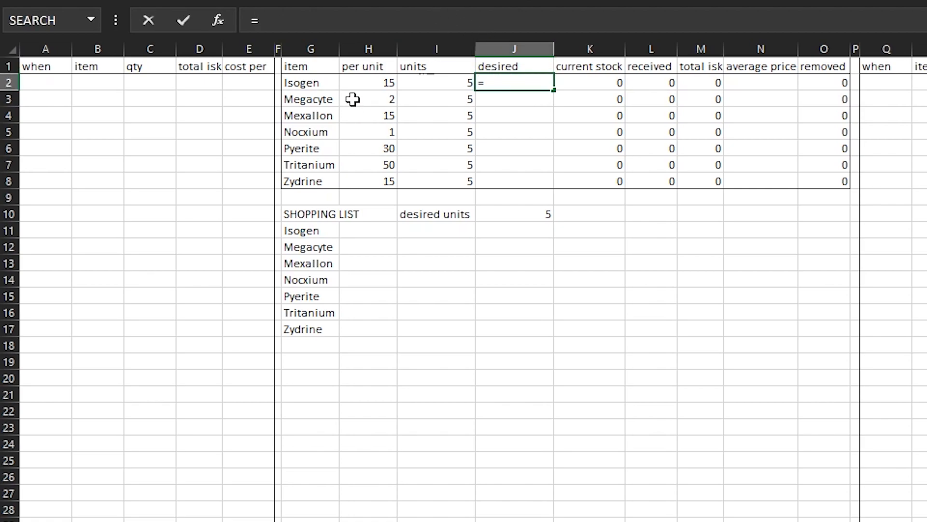
click(367, 83)
text(*)
click(450, 85)
text(\)
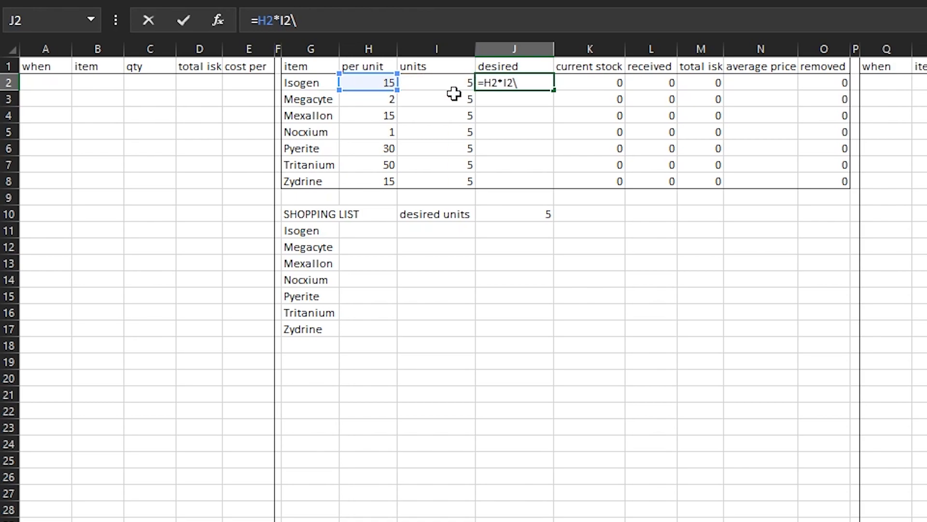
key(BackSpace)
key(Return)
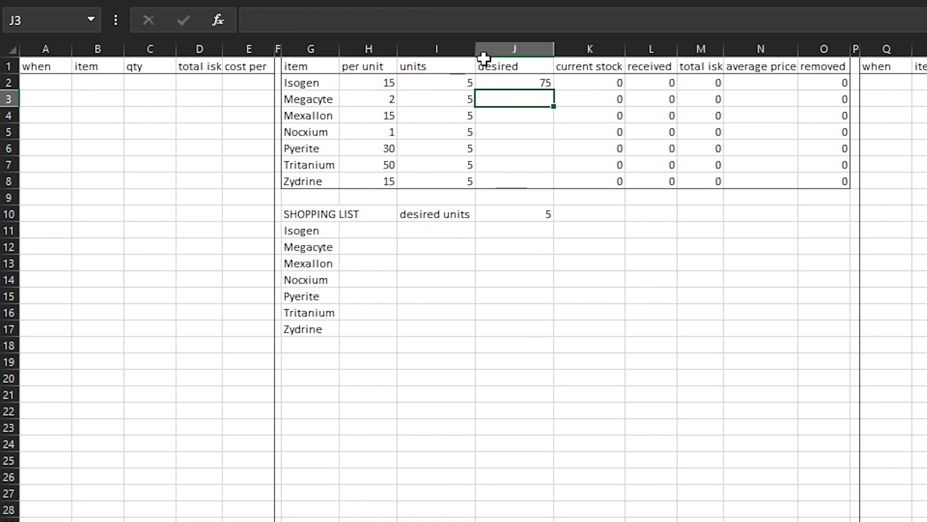
Copy the desired quantity formula from J2 and paste it as formulas across J2:J8 for all minerals
click(507, 81)
right_click(509, 82)
click(558, 121)
drag(509, 85, 513, 177)
right_click(514, 178)
click(612, 254)
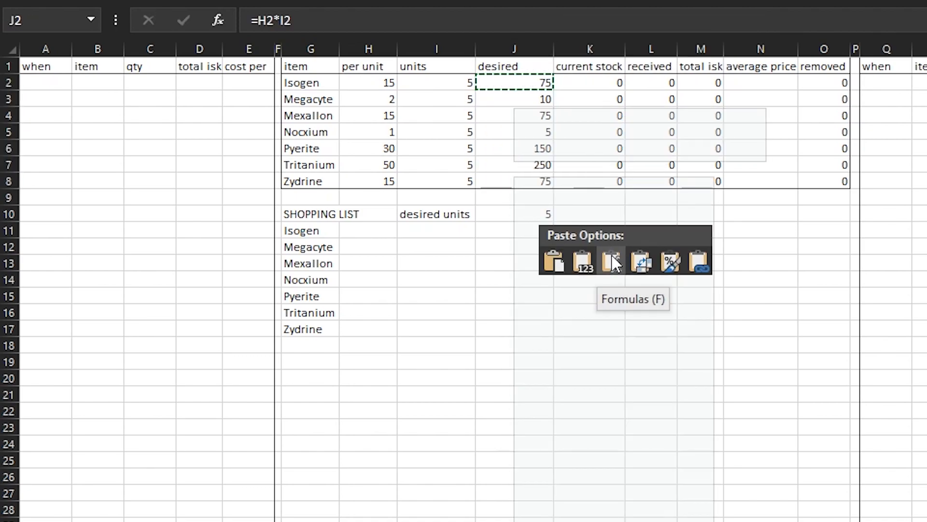
click(546, 418)
click(609, 285)
click(546, 366)
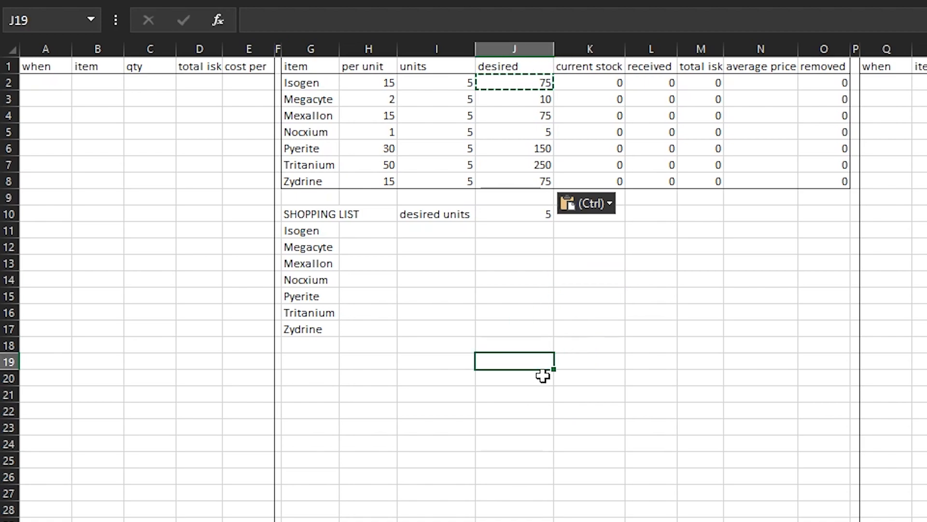
key(Escape)
click(575, 426)
click(586, 247)
click(536, 216)
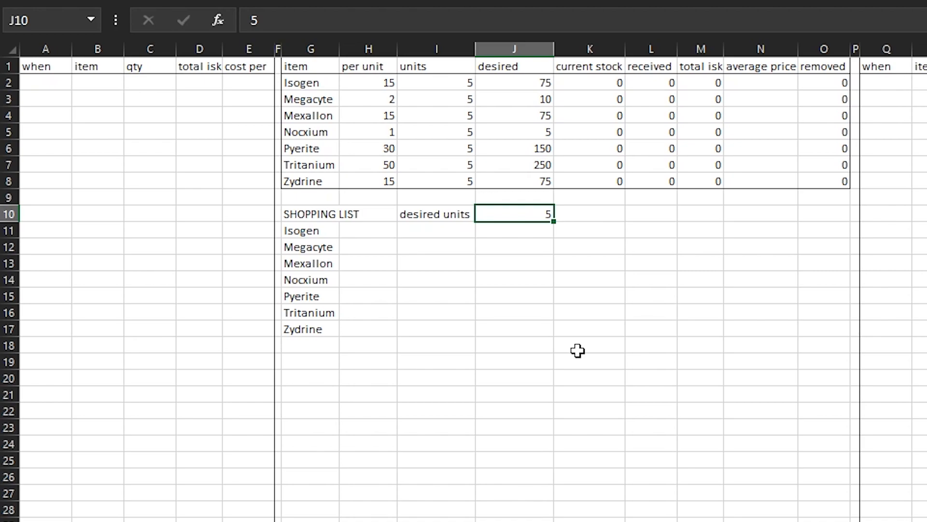
Try desired units of 3 and 200 in J10 to test the desired quantities
key(Return)
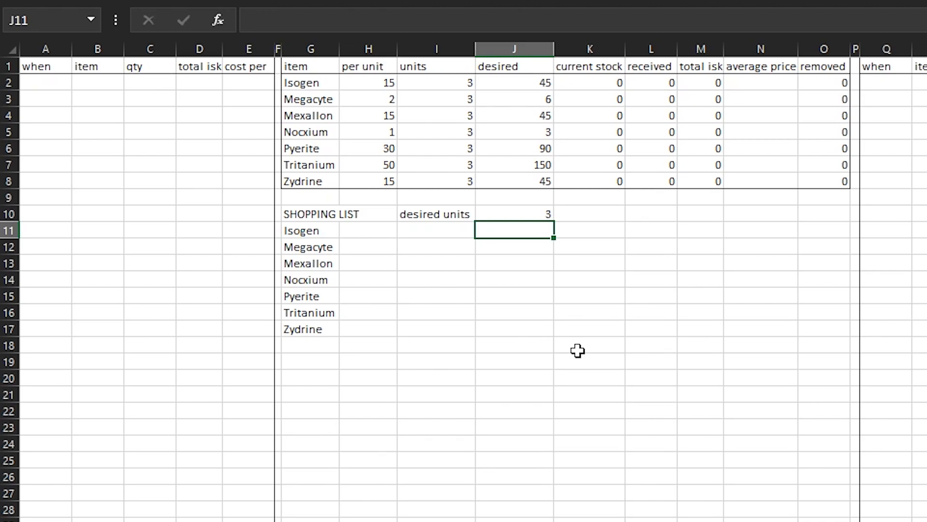
key(Up)
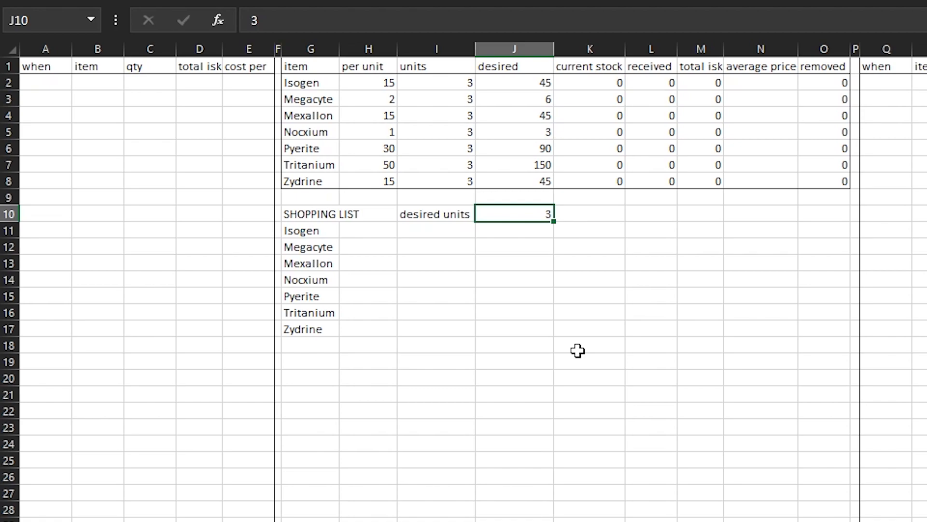
text(200)
key(Return)
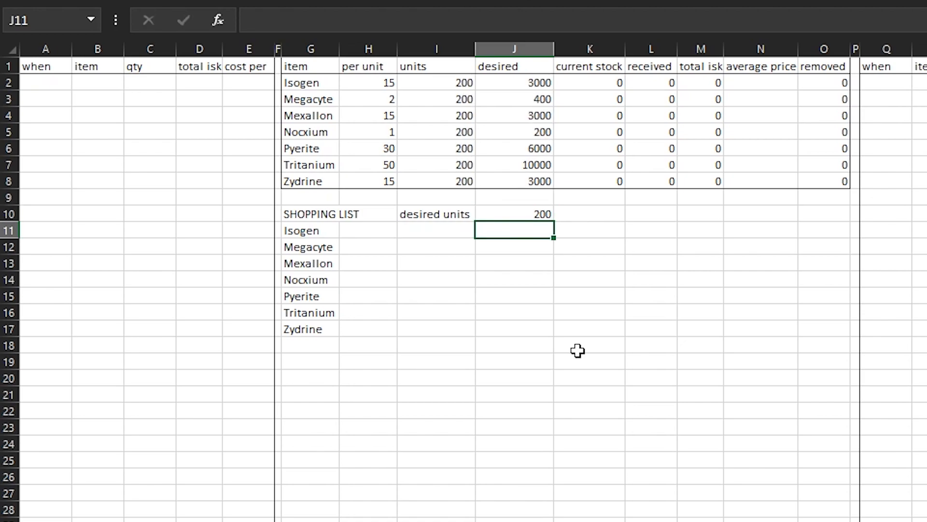
Start an IF formula in H11 for Isogen's shopping list quantity, with the condition K2<J2
click(364, 265)
click(367, 231)
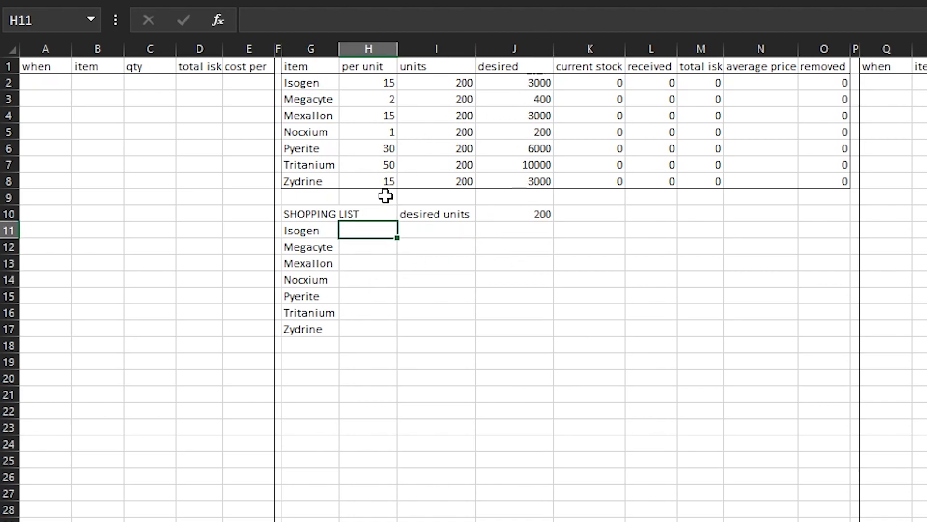
click(331, 24)
text(=if)
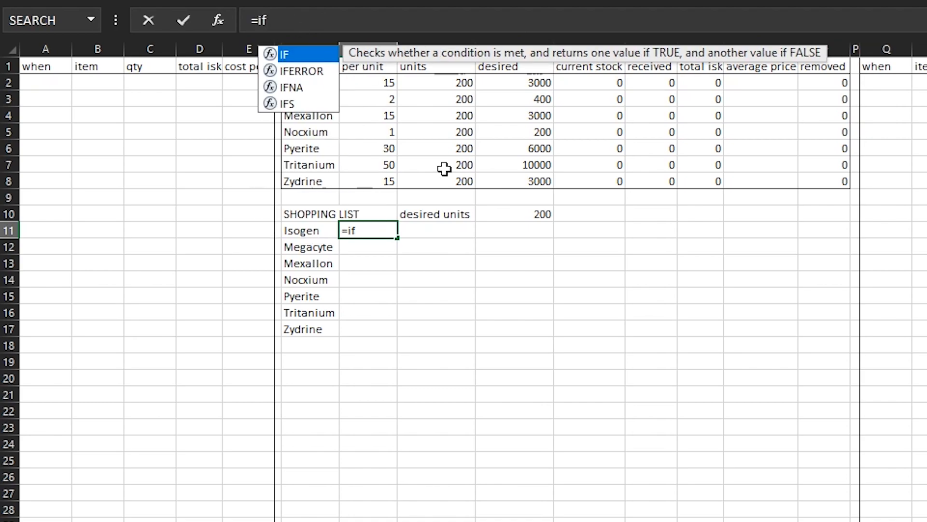
key(Tab)
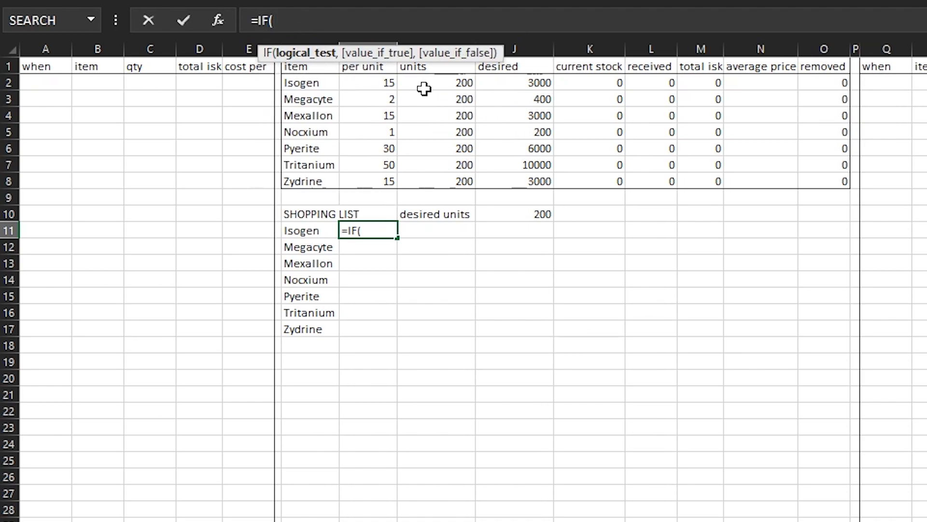
click(592, 83)
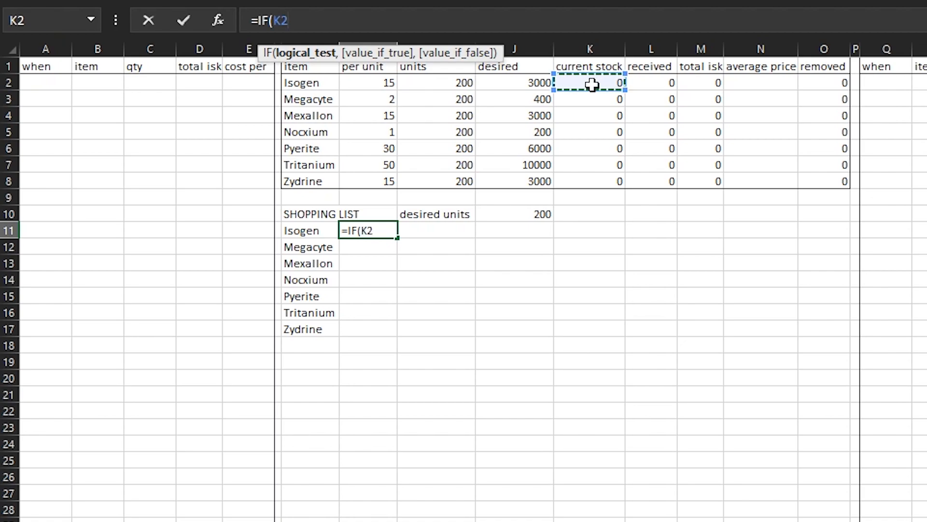
text(=)
click(521, 83)
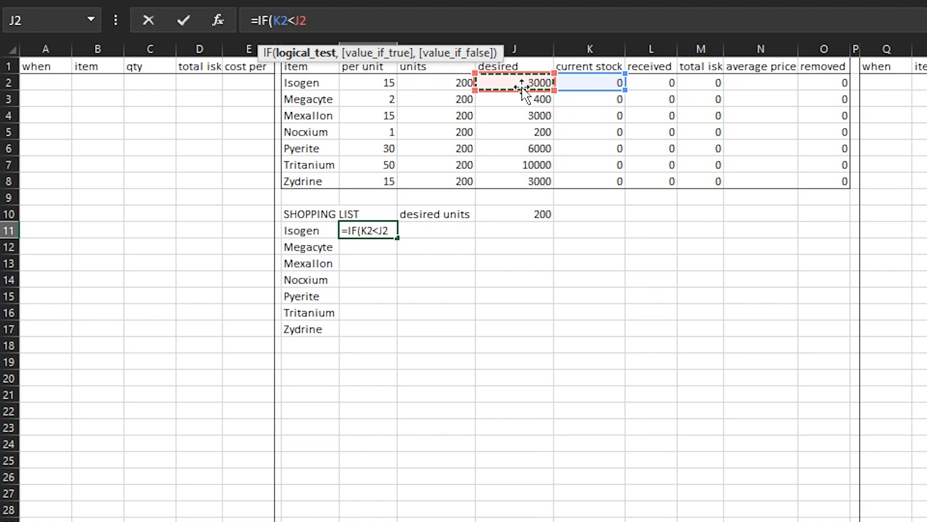
text(,)
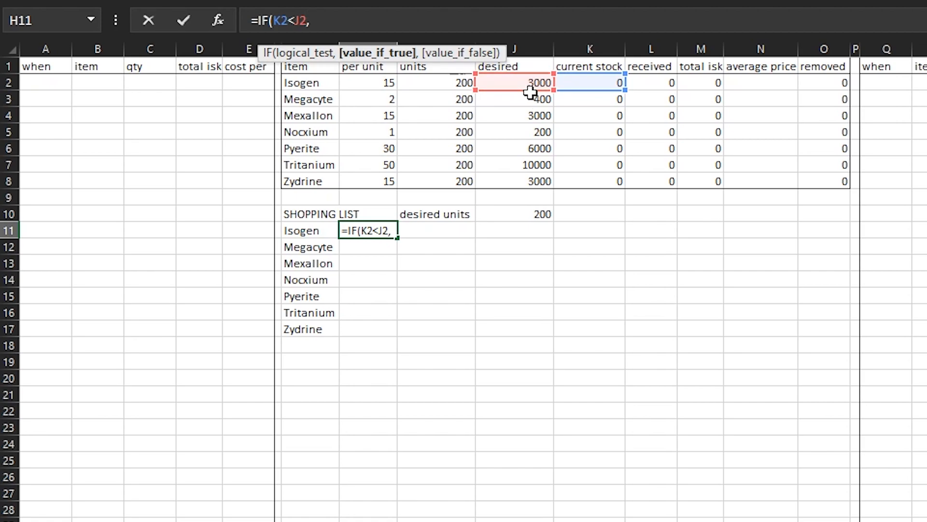
Complete the H11 formula as =IF(K2<J2,J2-K2,""), returning the shortfall or an empty text
click(587, 80)
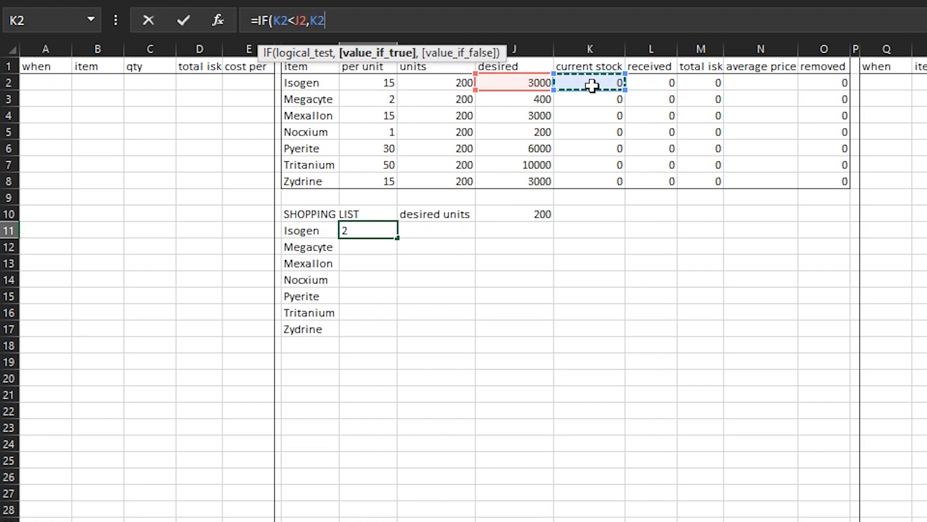
key(BackSpace)
key(BackSpace)
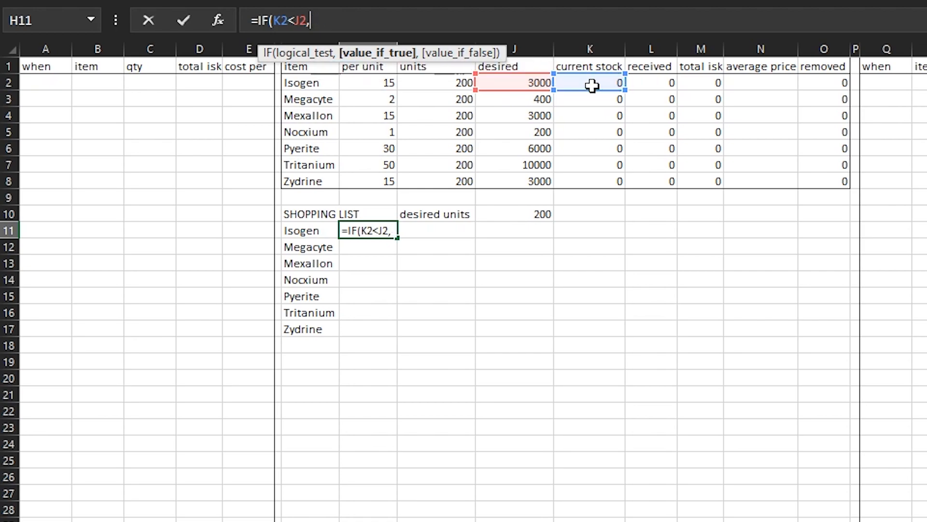
click(508, 83)
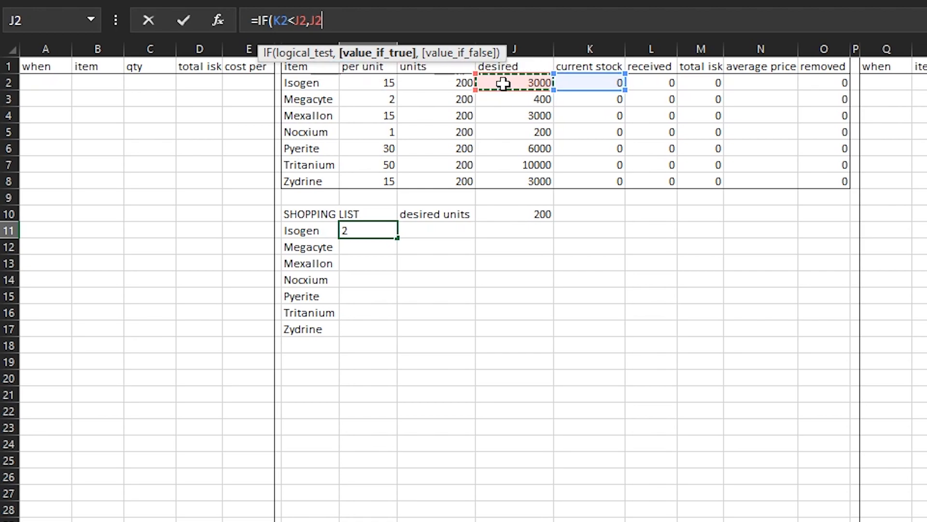
text(-)
click(598, 85)
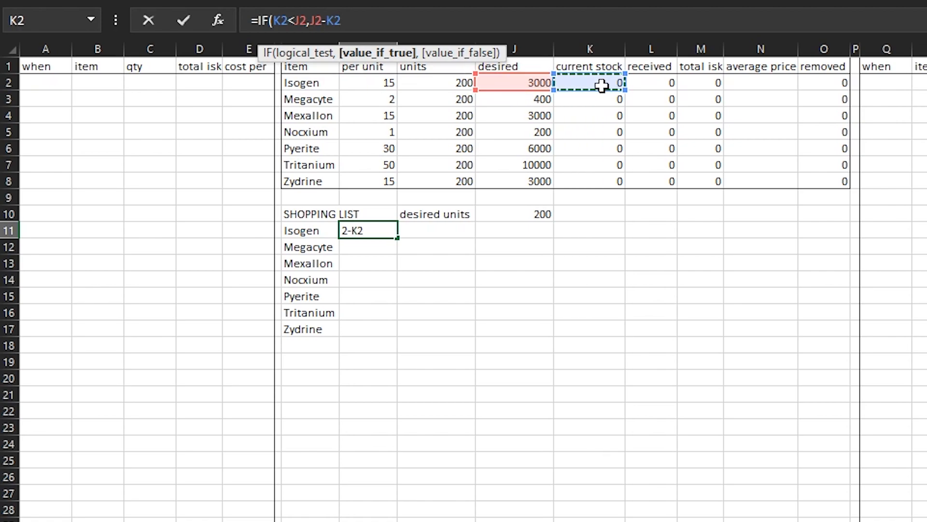
text(,)
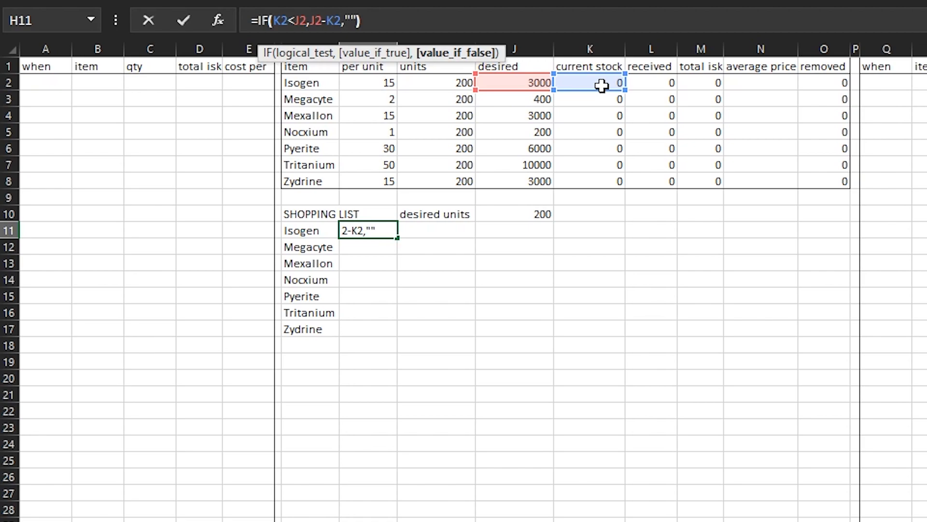
text())
key(Return)
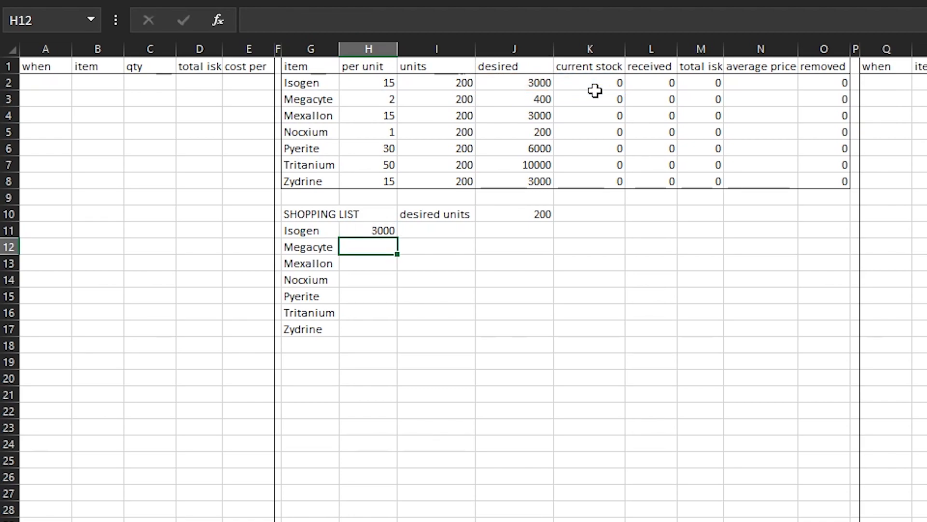
Fill the H11 shopping list formula down through H17 for all minerals
right_click(381, 232)
click(422, 261)
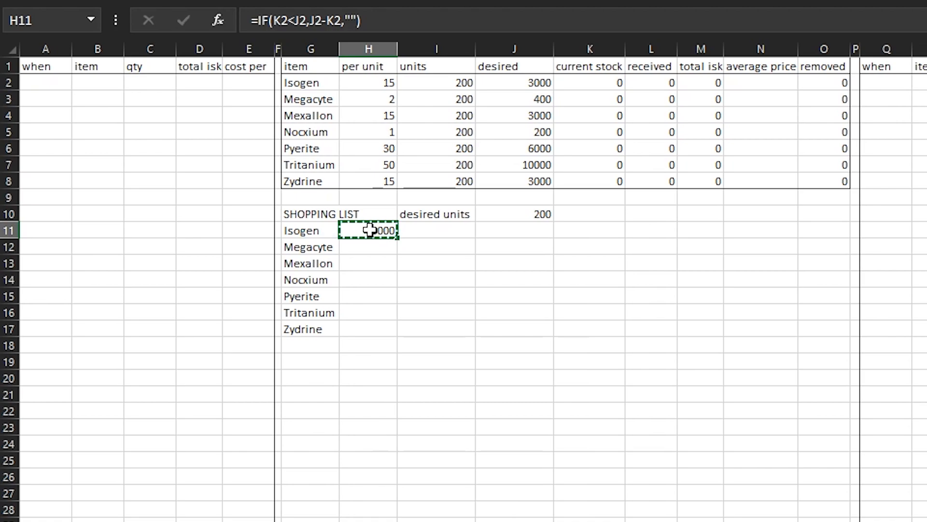
click(400, 282)
click(363, 231)
drag(401, 237, 402, 333)
click(437, 262)
Check the cell references in the shopping list formulas for Isogen, Megacyte and Mexallon in H11, H12 and H13
click(368, 233)
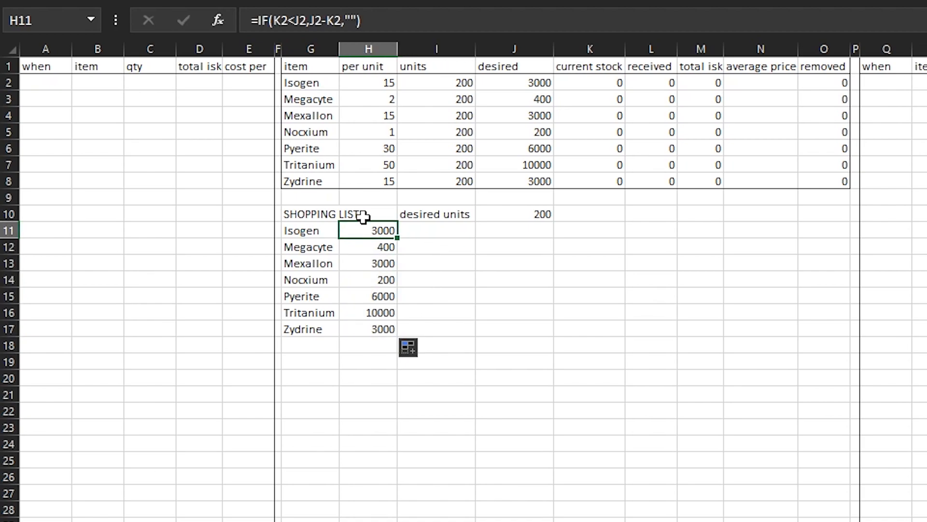
click(371, 15)
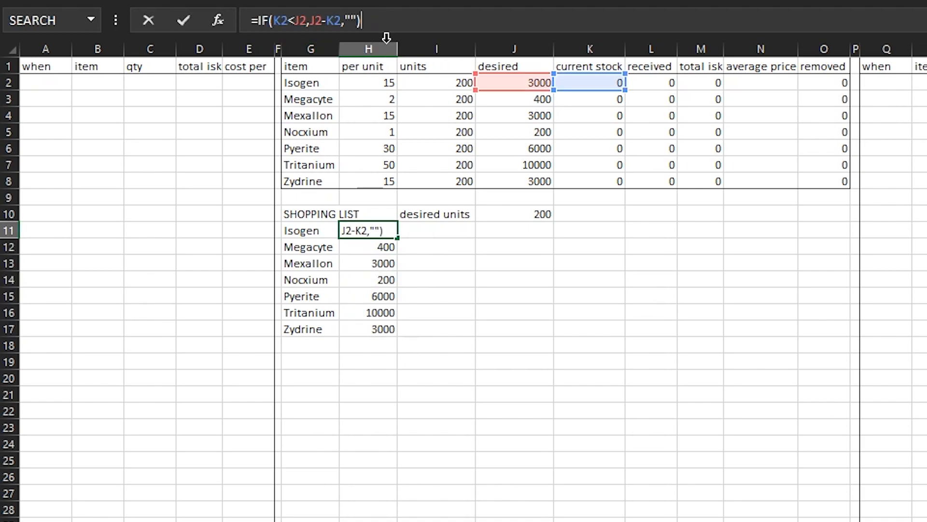
key(Escape)
click(372, 248)
click(390, 14)
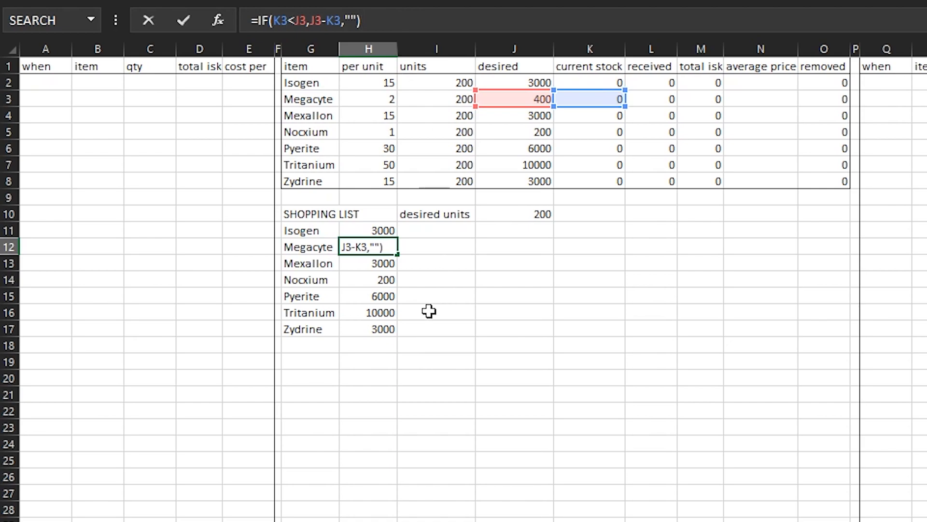
key(Escape)
click(381, 263)
click(389, 20)
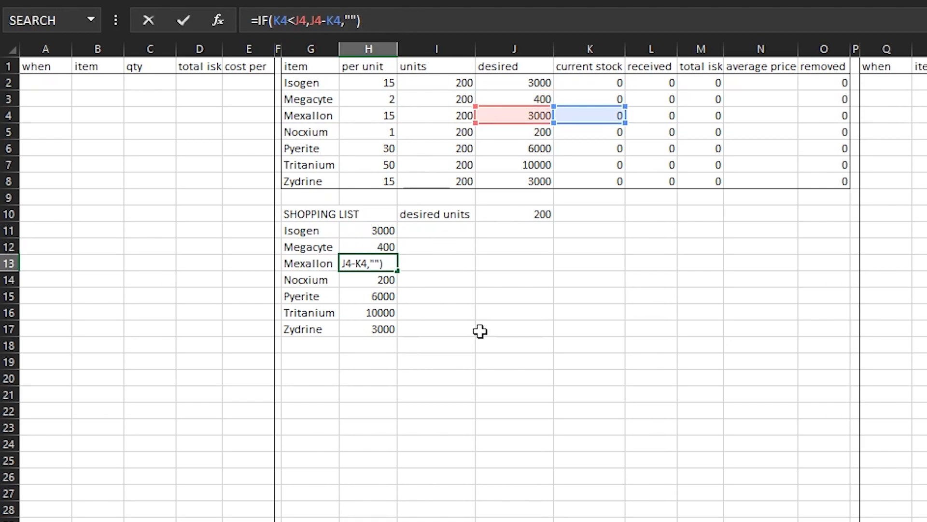
key(Escape)
click(480, 280)
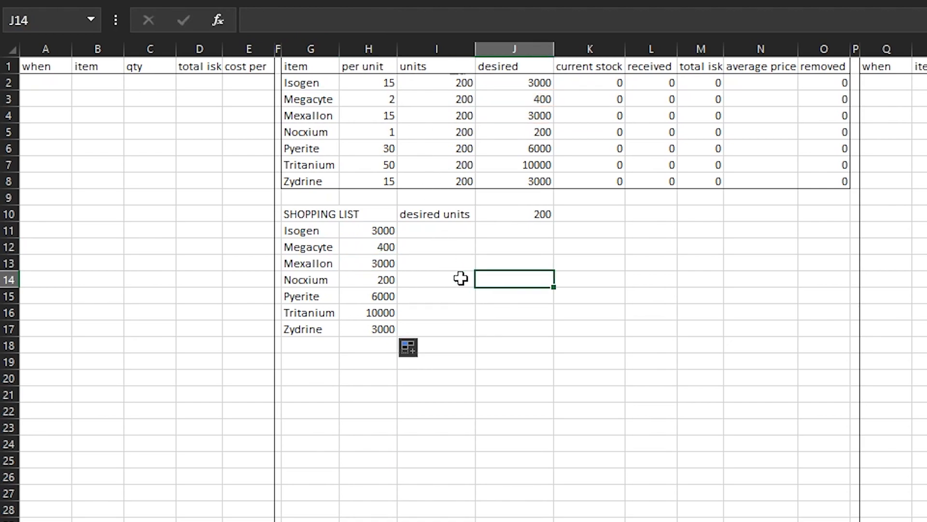
click(423, 240)
click(429, 228)
drag(384, 233, 381, 329)
click(614, 294)
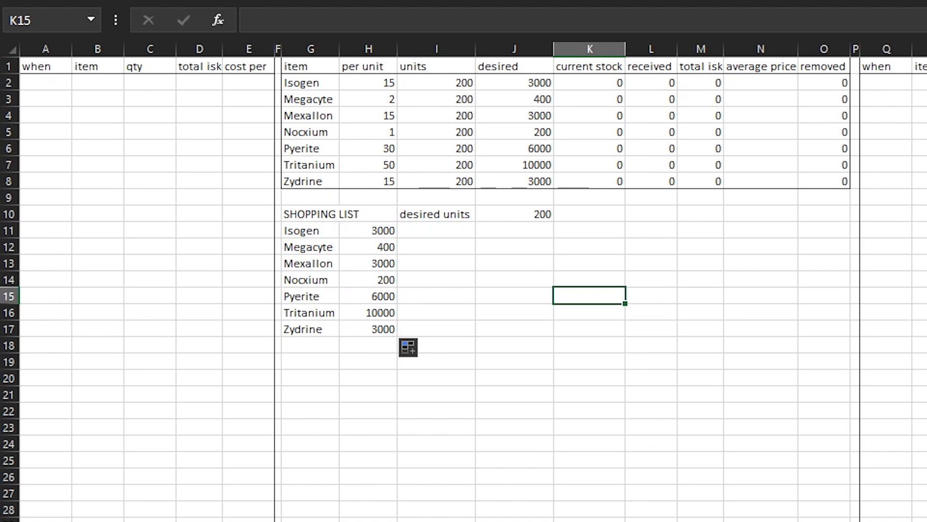
Set the desired units in J10 to 2
click(534, 212)
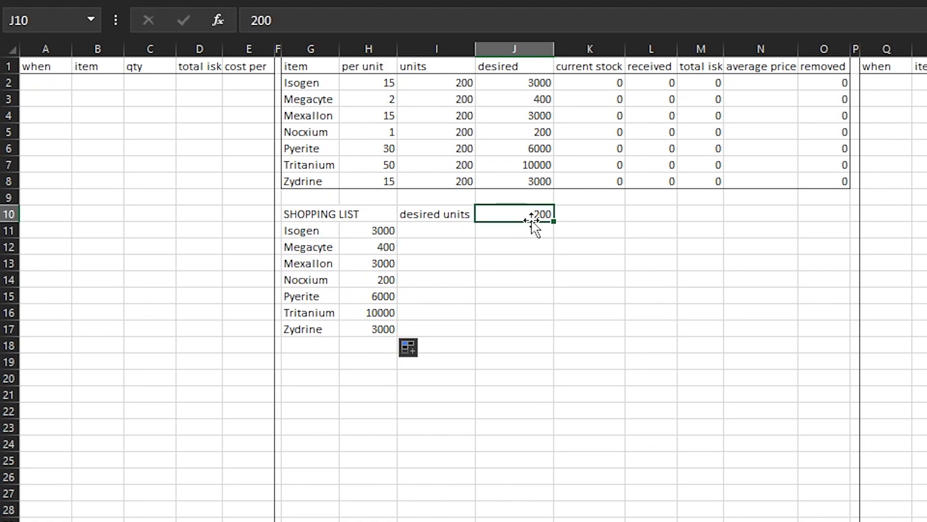
double_click(534, 219)
key(Return)
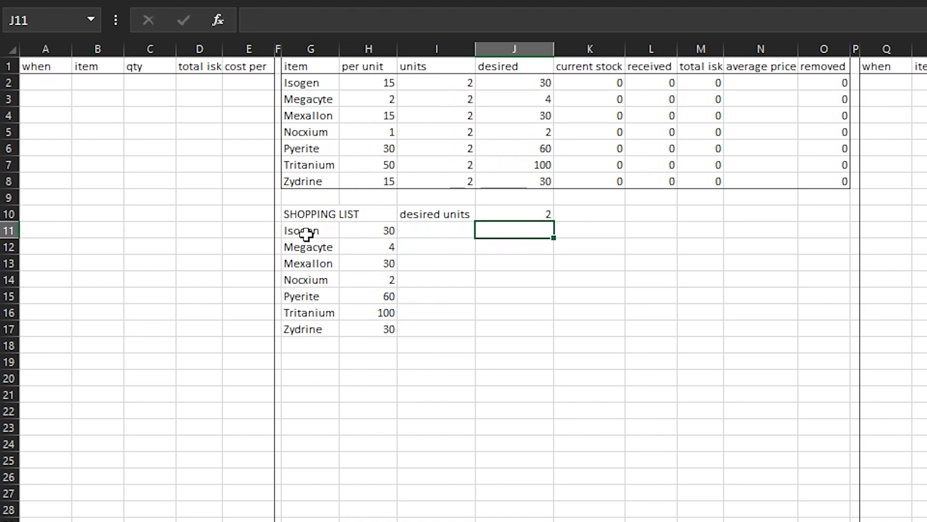
Copy the shopping list's mineral names and quantities in G11:H17
drag(309, 231, 365, 327)
right_click(365, 327)
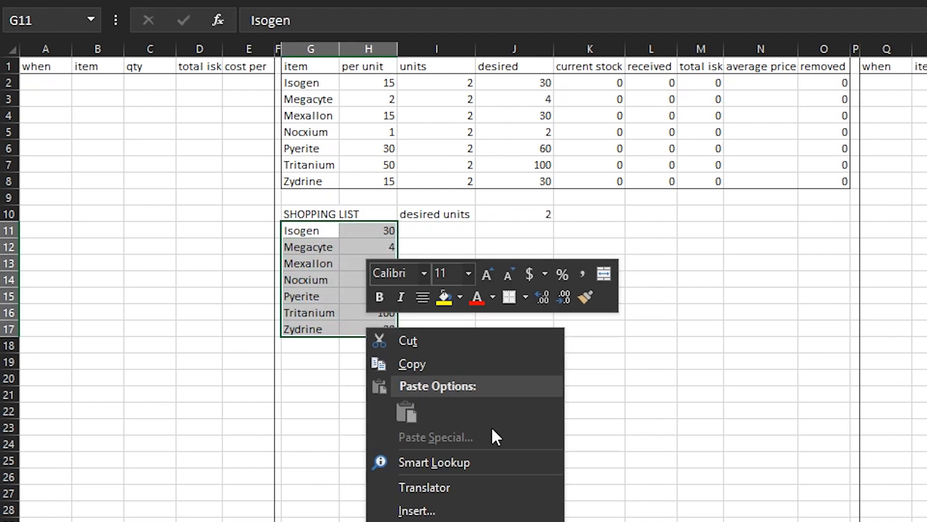
click(411, 364)
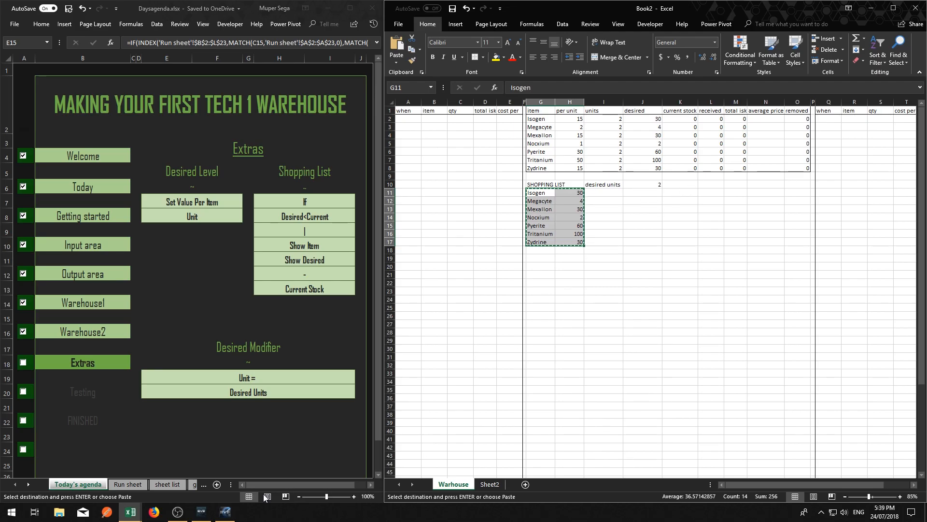
Switch to the EVE client, open the market's multiple-item buy window and add the items listed in the clipboard
click(225, 511)
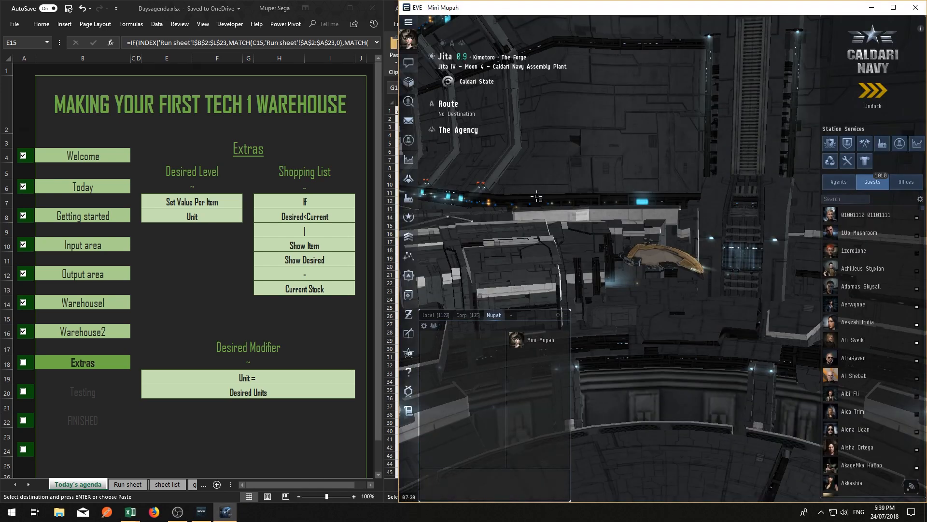
click(409, 159)
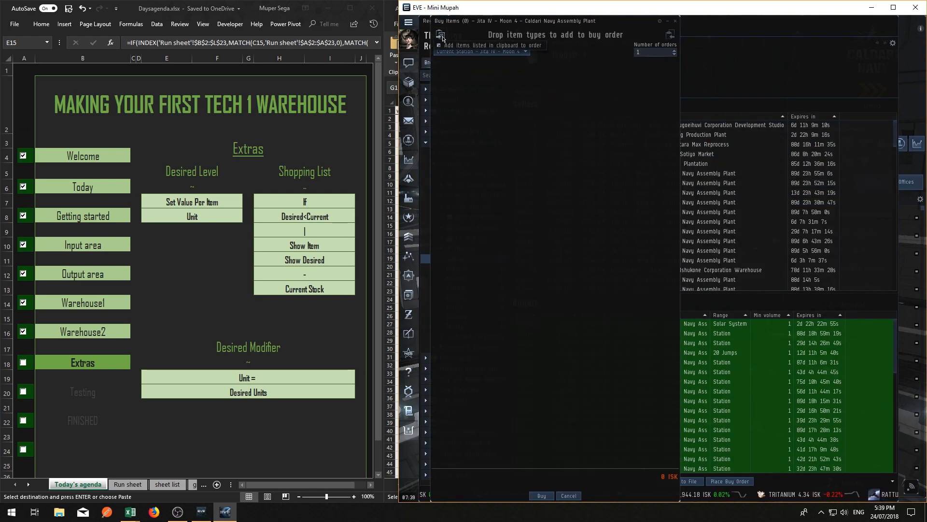
click(467, 44)
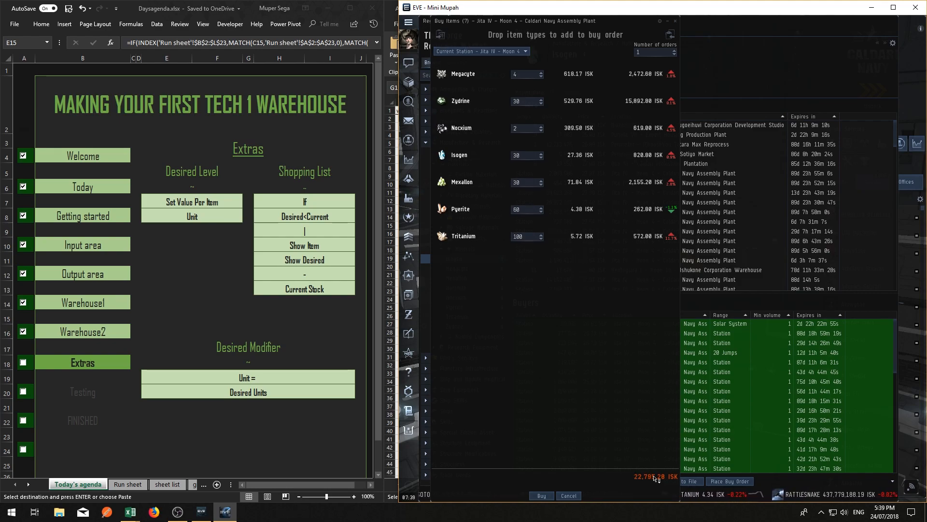
Buy all the listed minerals at the current Jita station and close the regional market
mouse_move(655, 482)
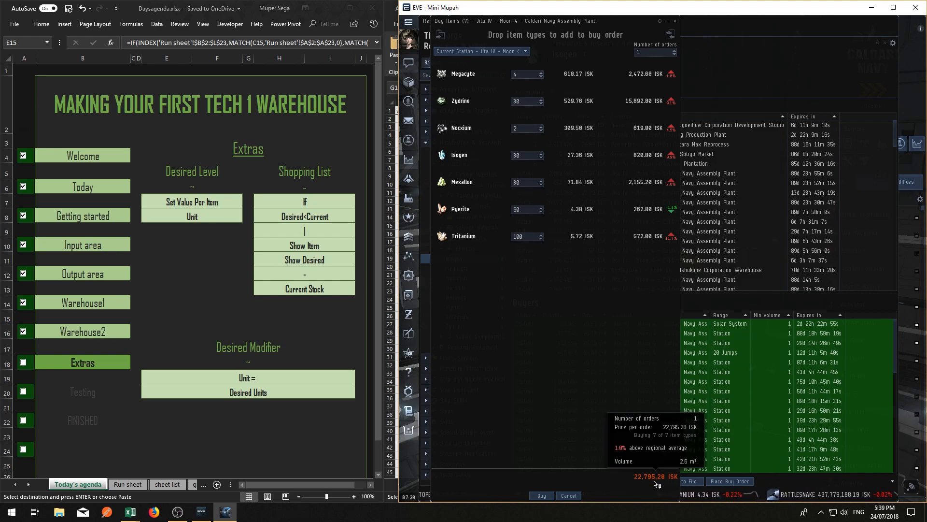
click(543, 495)
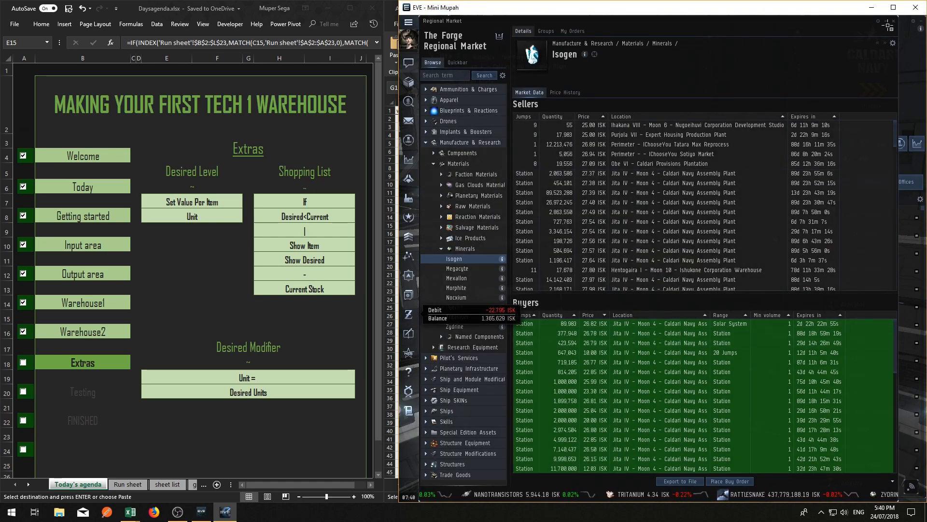
click(894, 21)
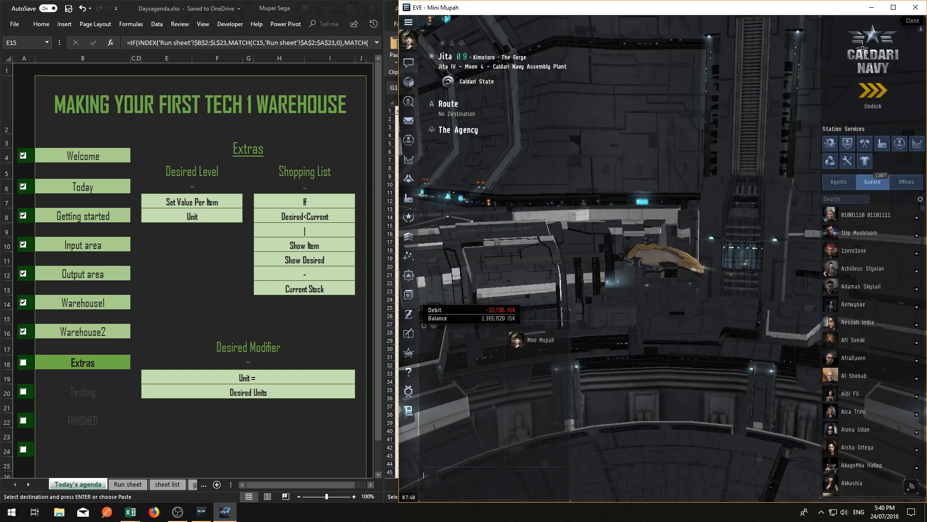
Switch back to the Book2 workbook in Excel and dock its window to the left half of the screen
click(226, 512)
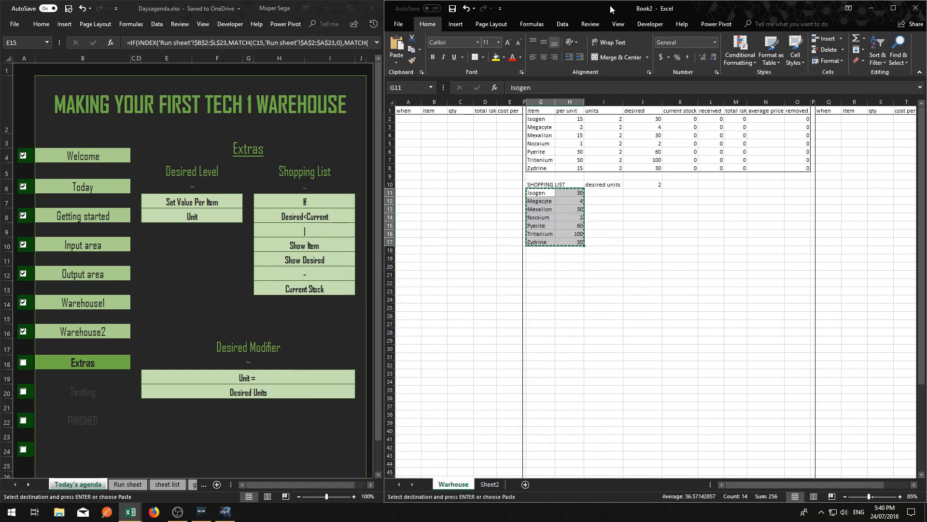
drag(611, 9, 618, 9)
key(super+Left)
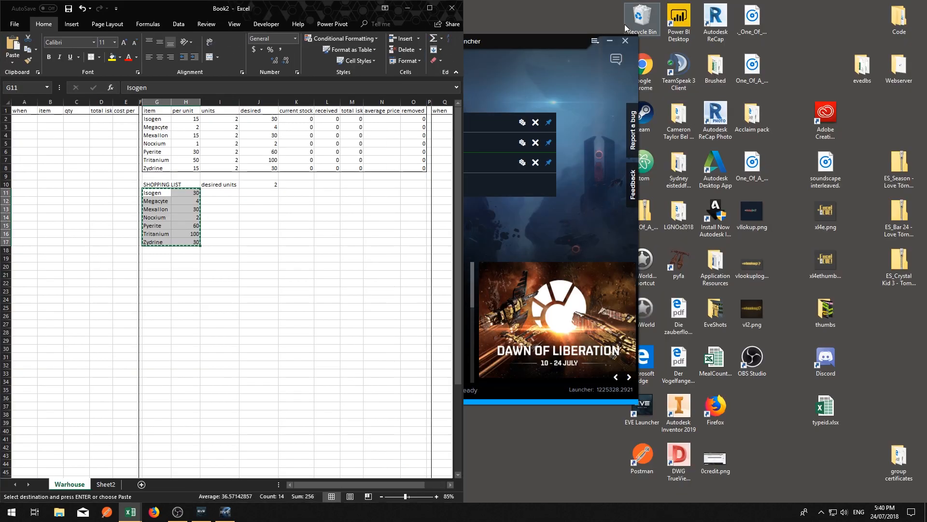
Dock the EVE client beside the Book2 workbook and narrow the Excel window so both fit next to each other
click(718, 197)
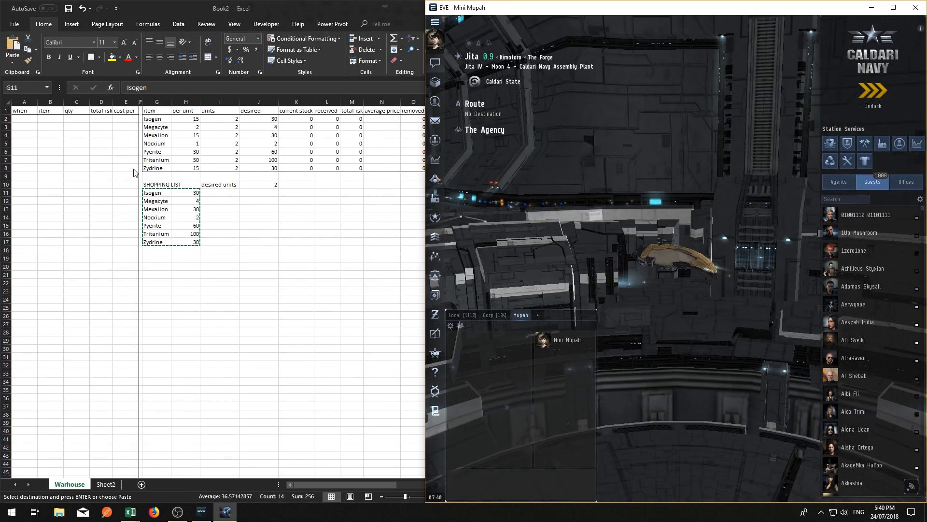
click(246, 344)
click(22, 160)
click(25, 125)
click(36, 117)
drag(463, 123, 424, 124)
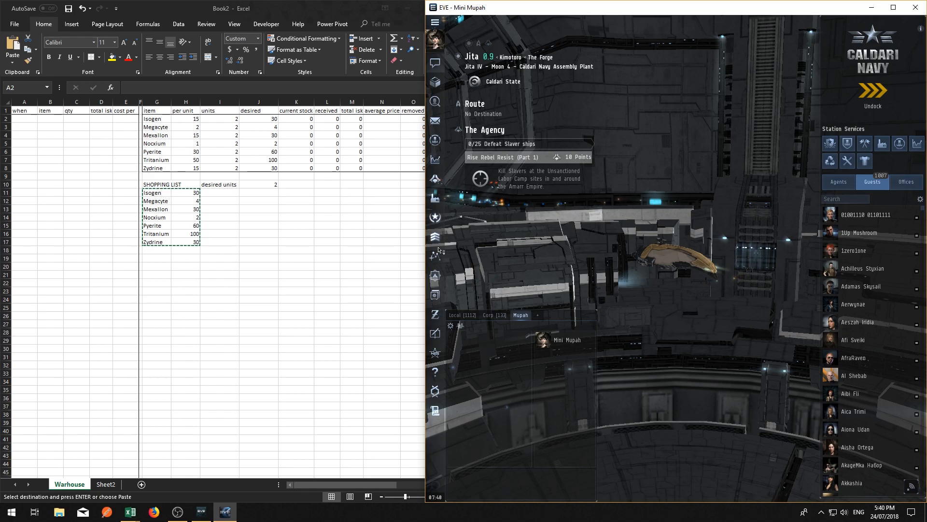
drag(307, 15, 403, 67)
key(super+Left)
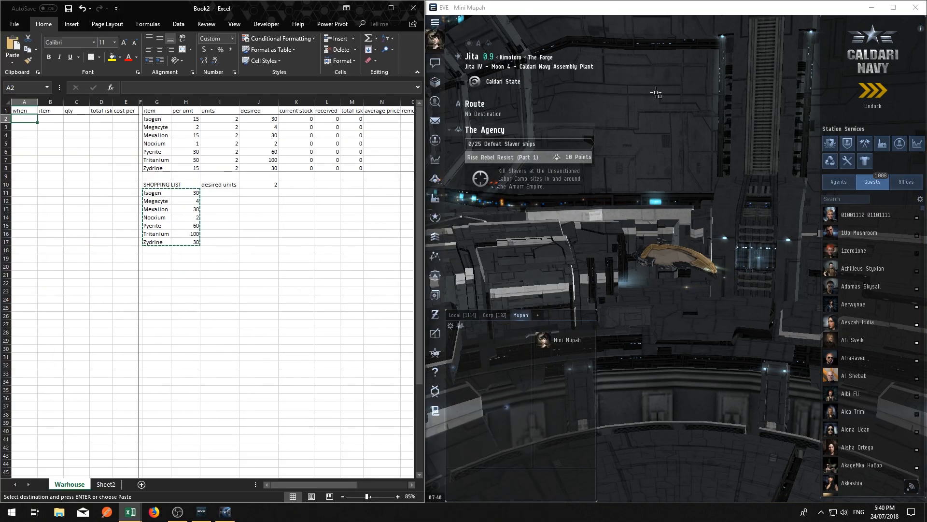
Switch to the EVE client, open the wallet's transactions, and return to the Book2 workbook in Excel
click(657, 93)
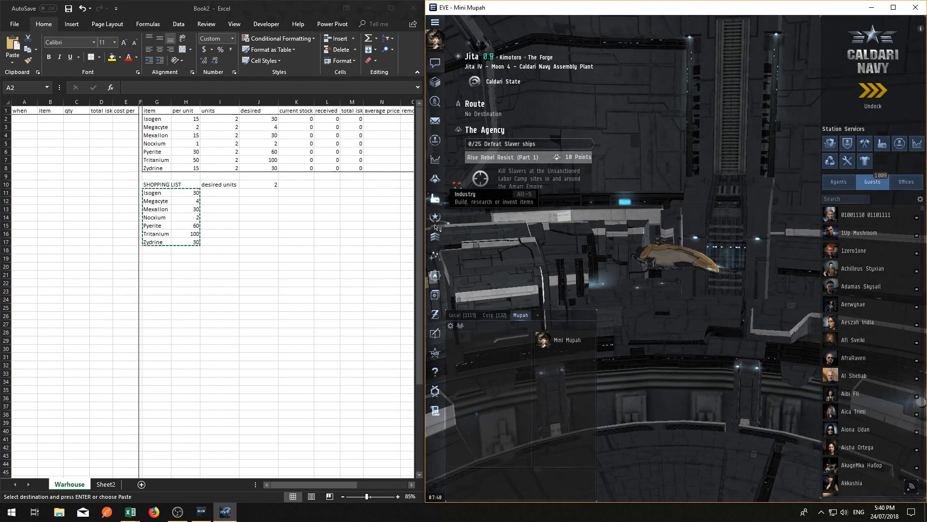
click(435, 314)
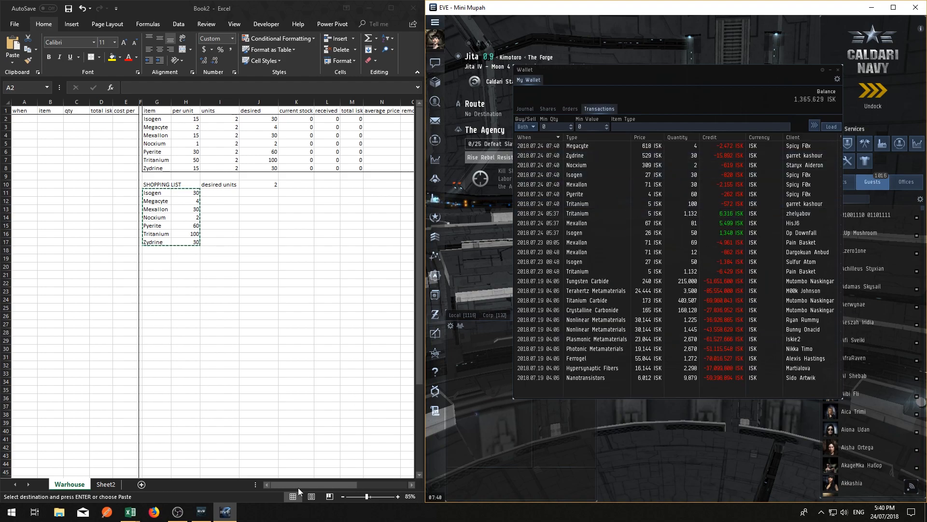
click(285, 485)
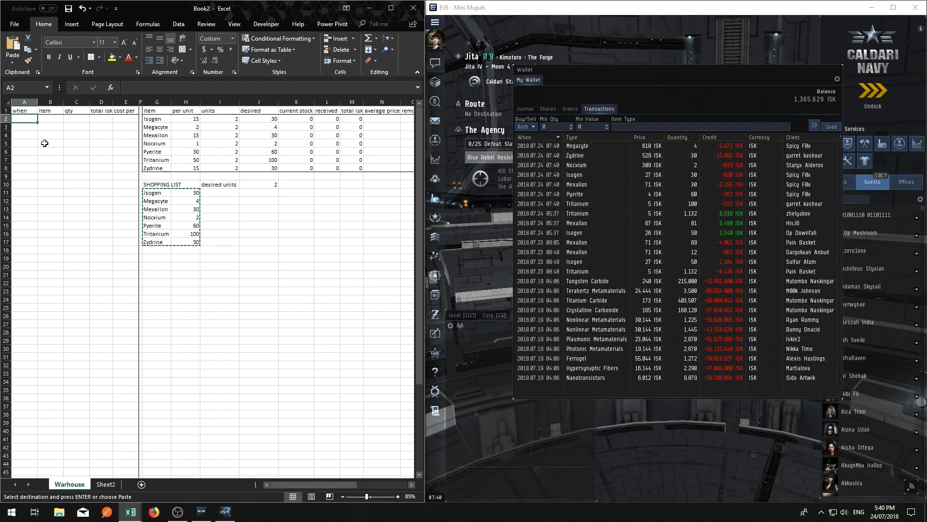
Clear the pending copy selection and inspect the cost per formula in E6 and E2
drag(126, 114, 126, 116)
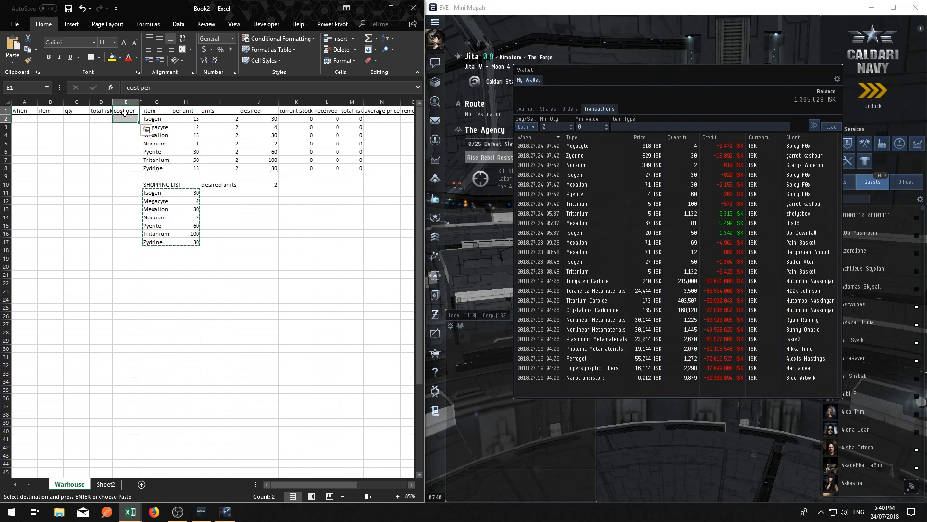
key(Escape)
click(128, 151)
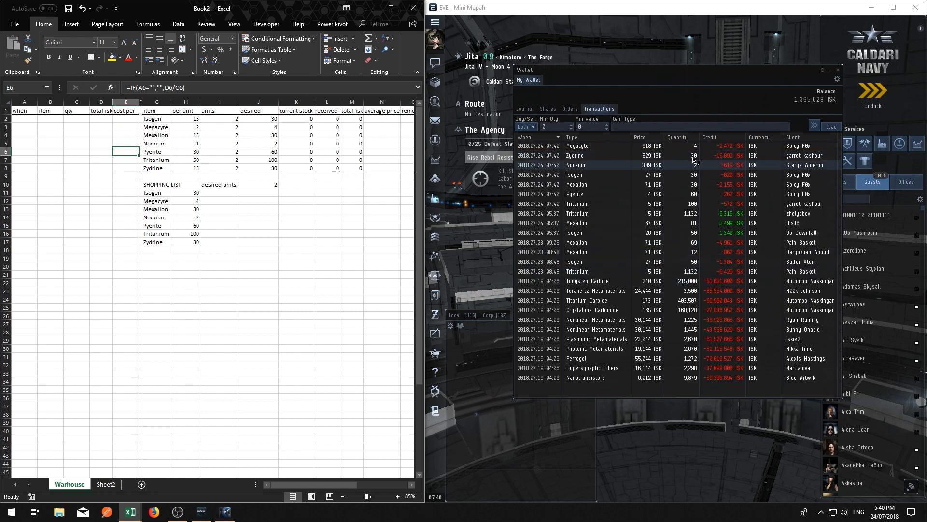
click(99, 119)
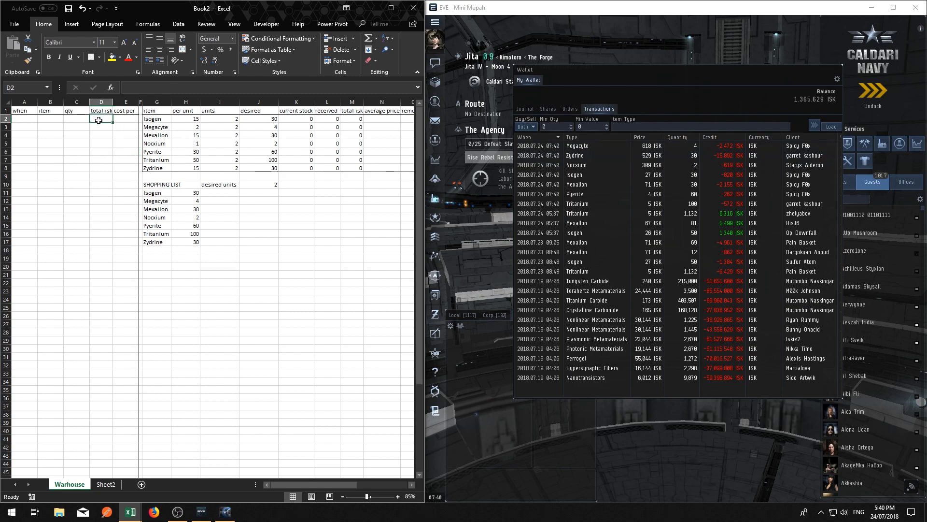
click(123, 118)
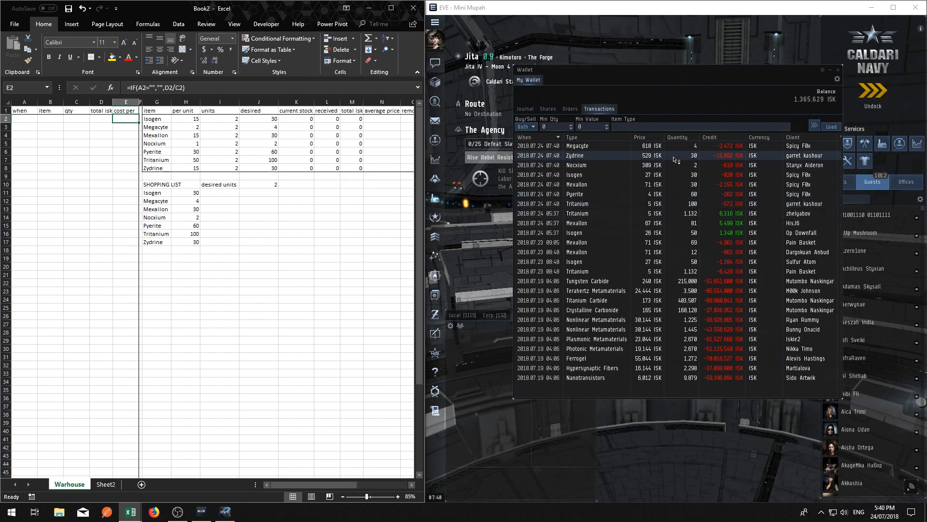
Enter 24/7 as the first purchase date in A2
click(25, 116)
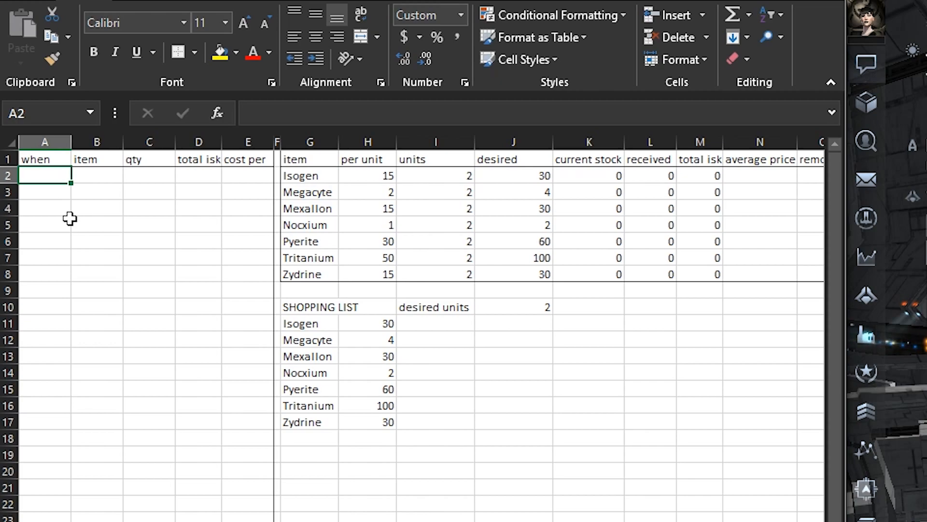
text(24/7)
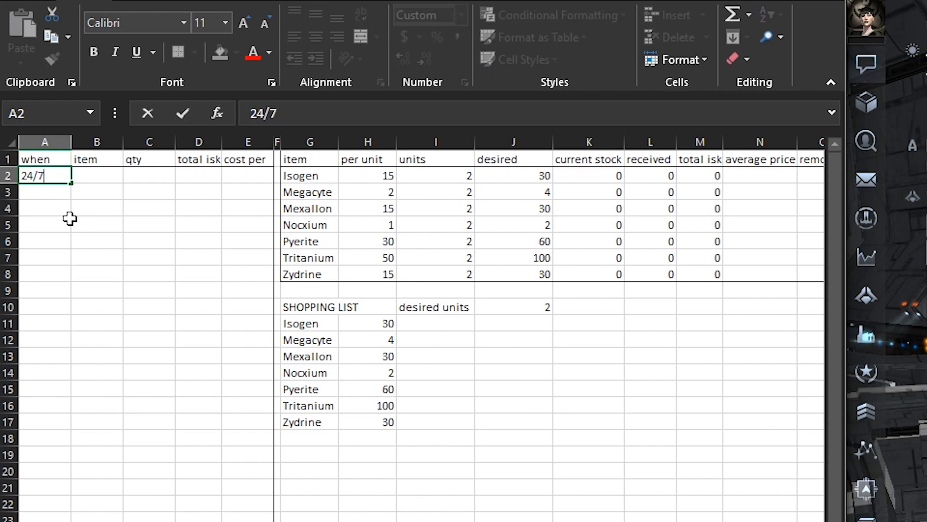
key(Return)
Copy the date in A2 and paste it as values down the when column through A8
click(58, 175)
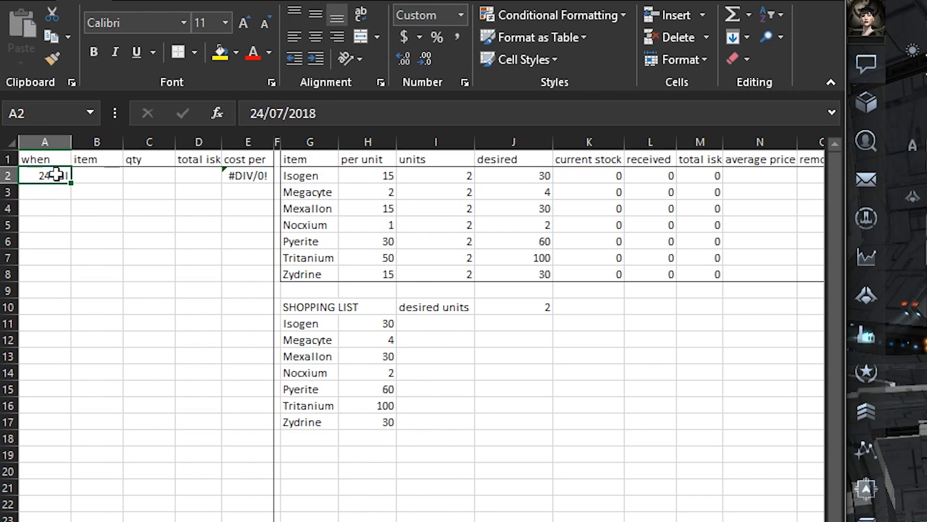
right_click(58, 174)
click(112, 210)
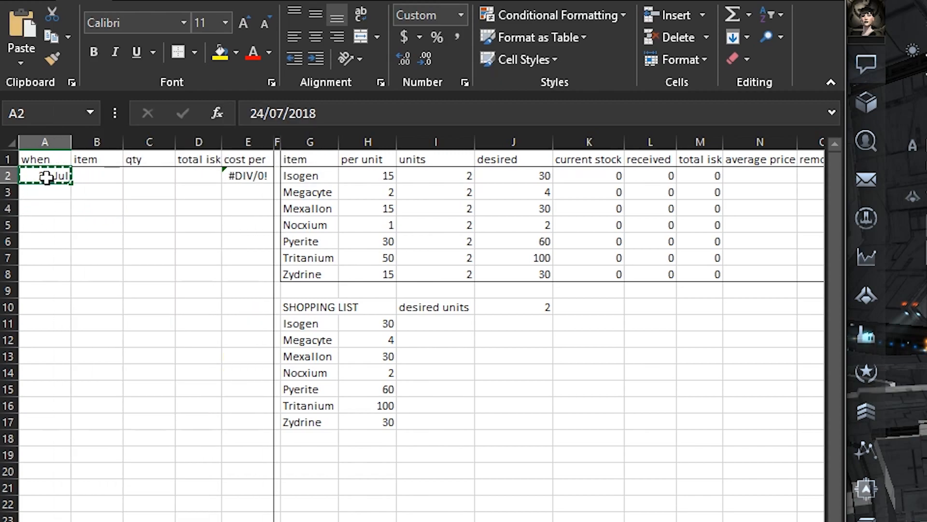
mouse_move(48, 176)
mouse_down()
mouse_move(68, 273)
mouse_move(60, 288)
mouse_move(29, 175)
mouse_up()
right_click(36, 177)
click(107, 260)
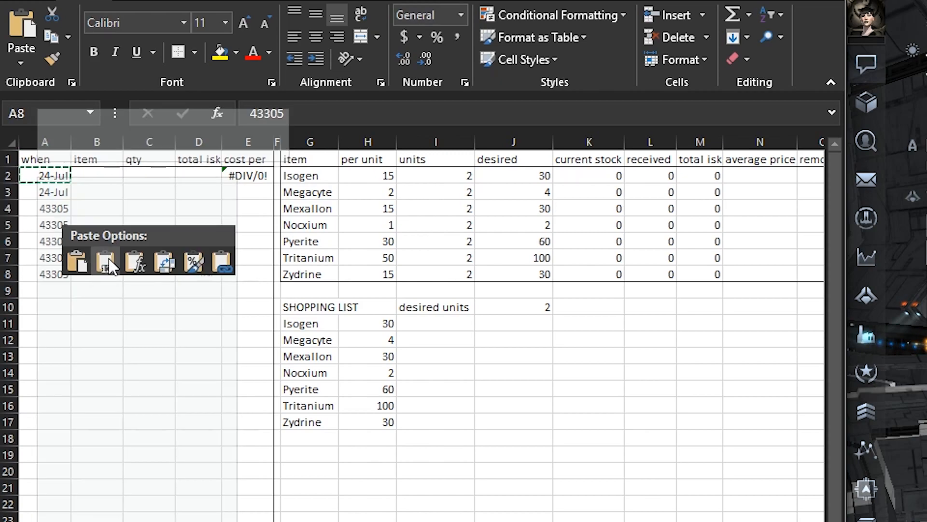
click(50, 259)
click(46, 208)
Format the when column as Short Date and clear the pending copy selection
click(45, 141)
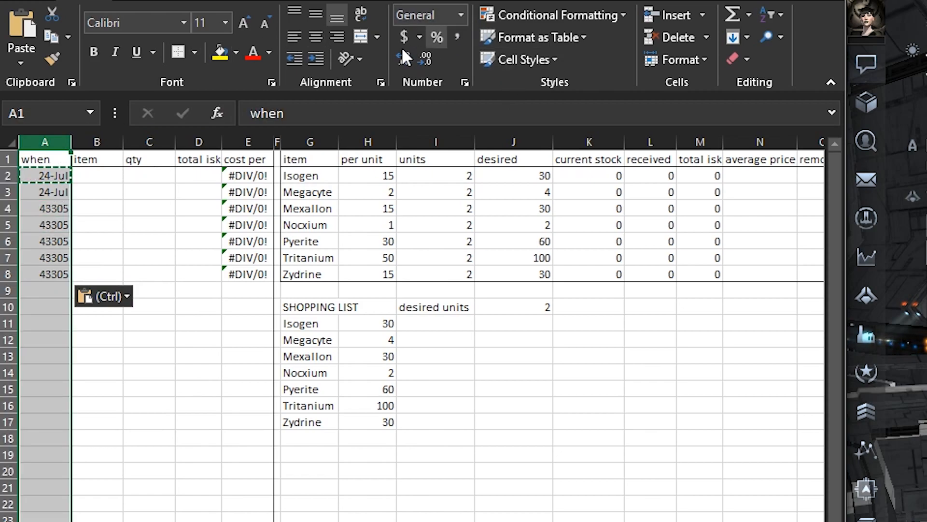
click(464, 10)
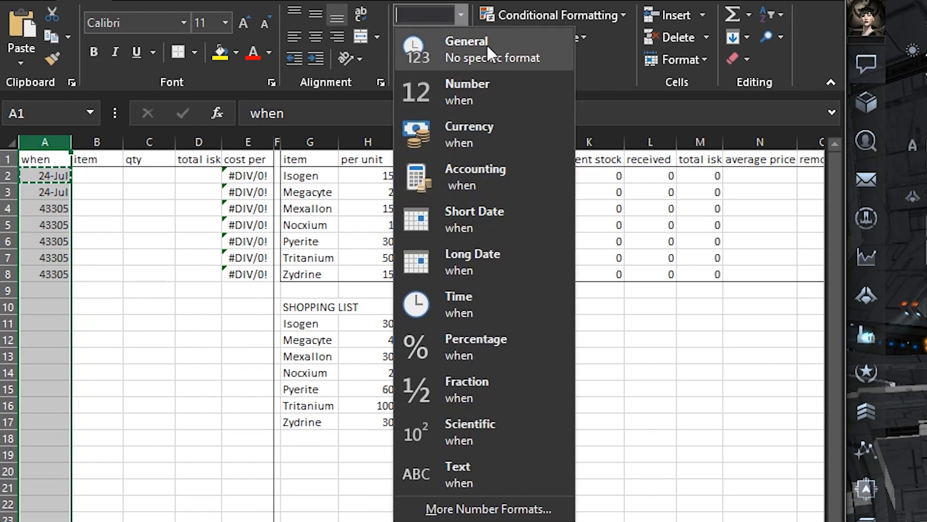
click(483, 213)
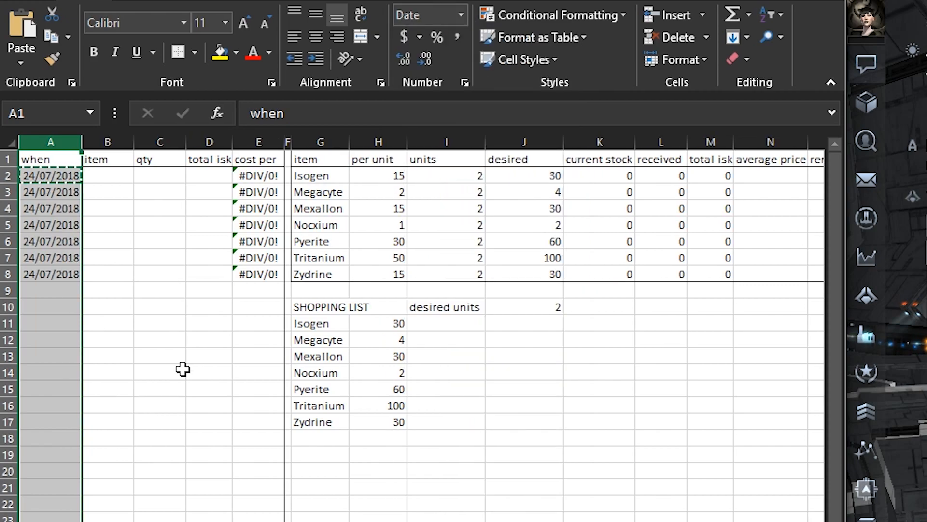
click(116, 242)
click(80, 143)
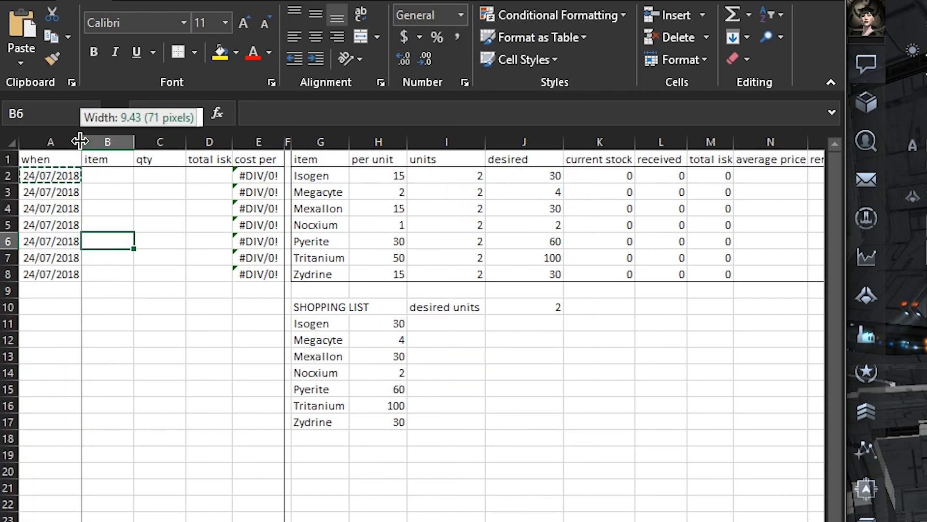
click(139, 369)
click(117, 172)
key(Escape)
click(160, 352)
Enter megacyte, zydrine, nocxium, isogen, mexallon, pyerite and tritanium in B2:B8 and widen the item column slightly
click(107, 180)
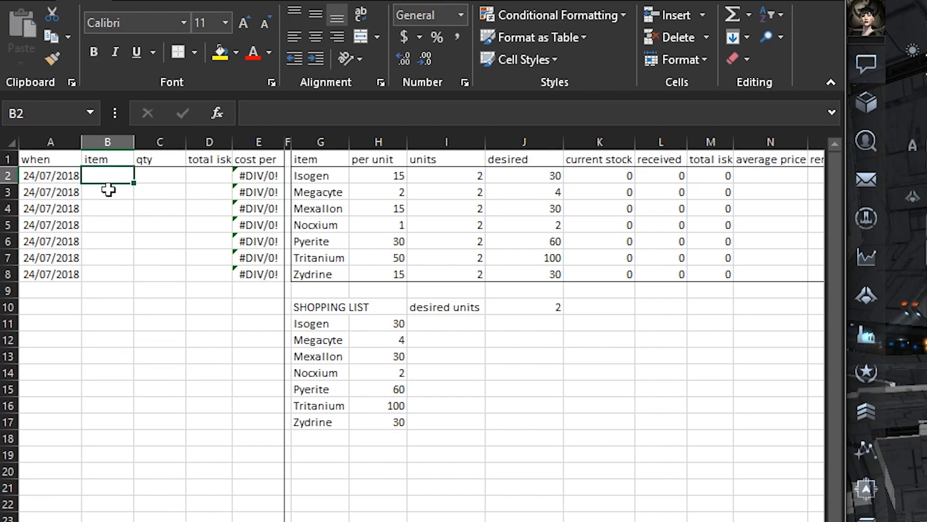
text(megacyte)
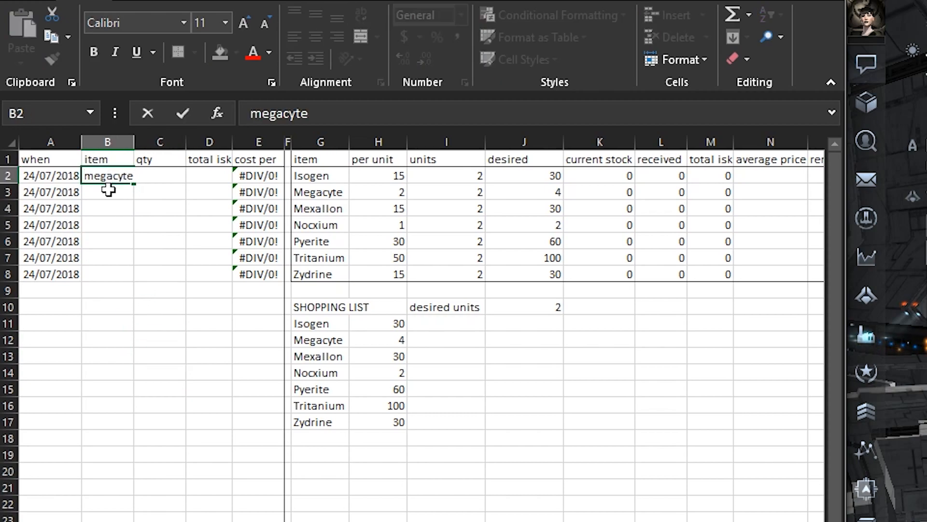
click(109, 190)
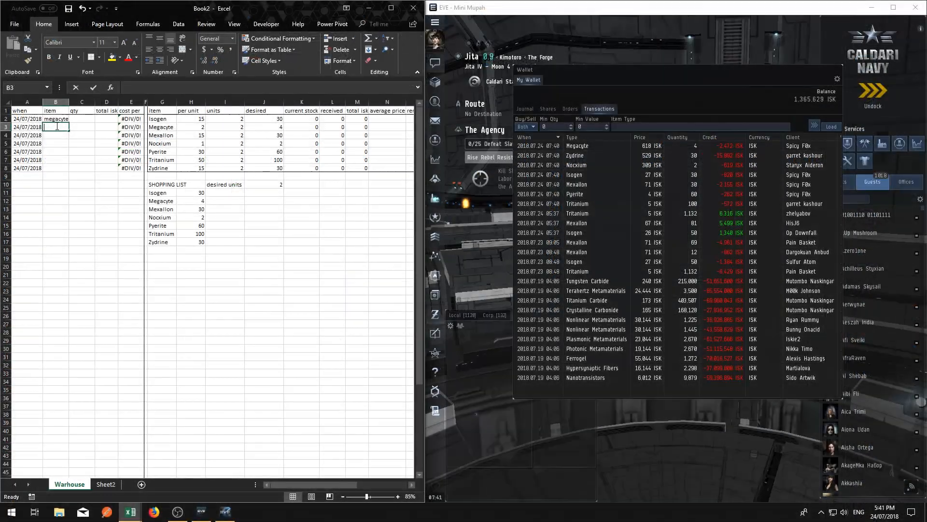
text(zydrine)
key(Return)
text(nocxium)
key(Return)
text(isogen)
key(Return)
text(mexallon)
key(Return)
text(pyerite)
key(Return)
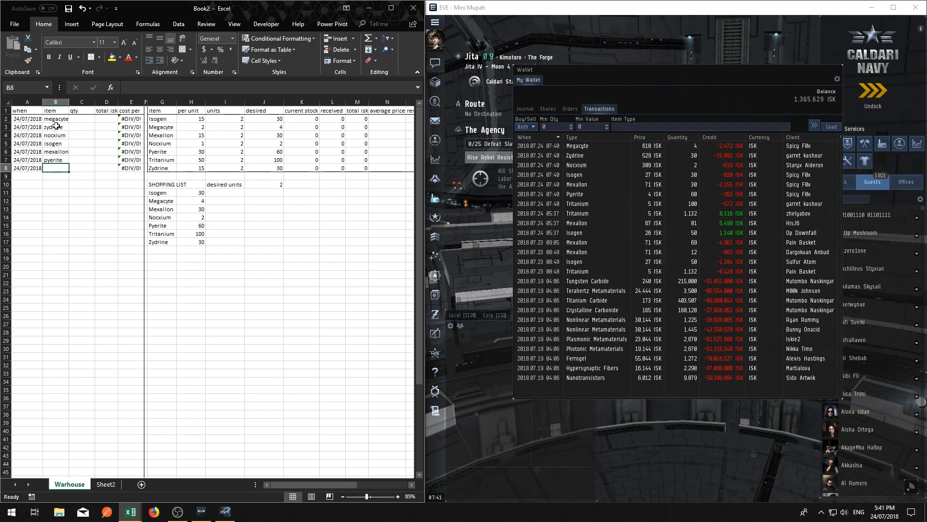
text(tritanium)
key(Return)
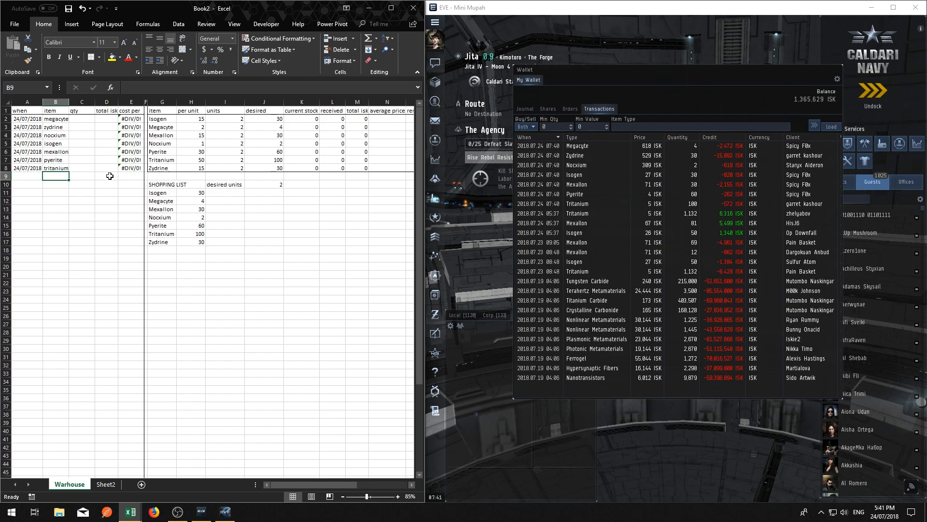
drag(70, 101, 71, 103)
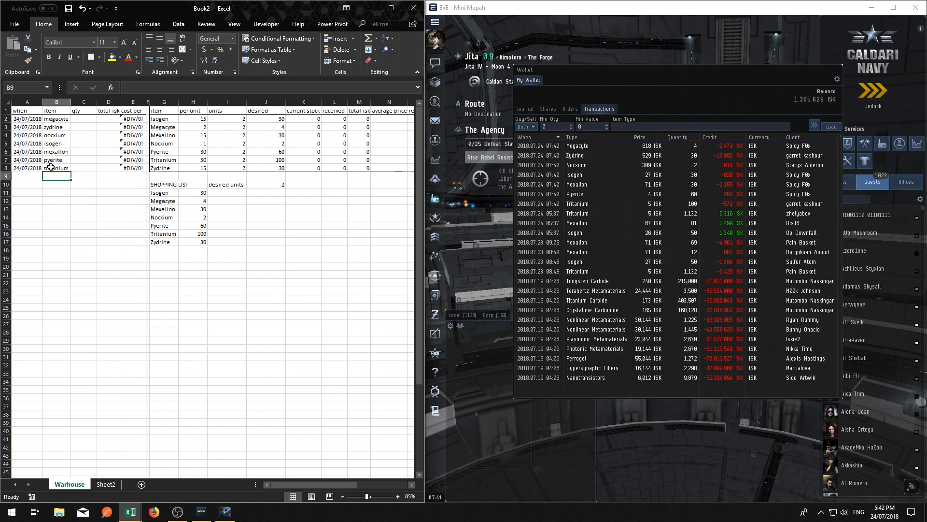
Enter the purchased quantities 4, 30, 2, 30, 30, 60 and 100 in C2:C8
click(90, 118)
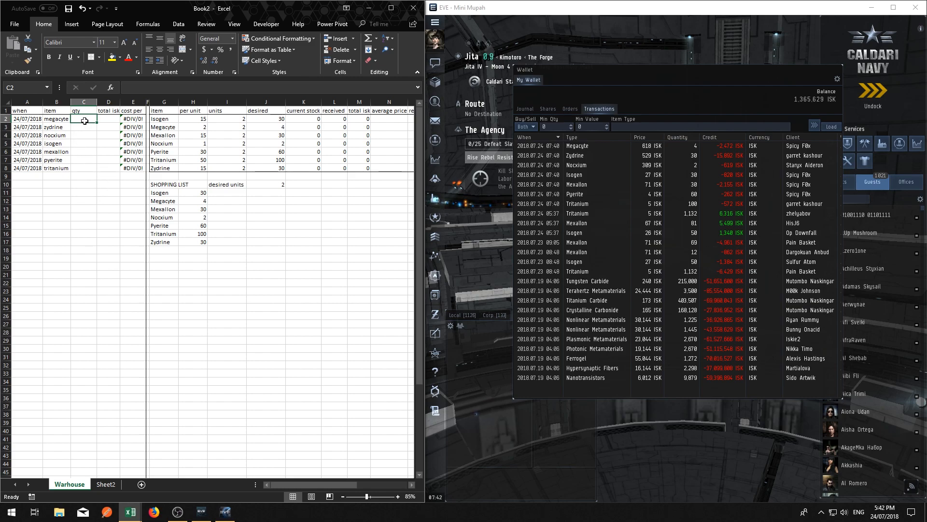
text(4)
key(Return)
text(30)
key(Return)
text(2)
key(Return)
text(30)
key(Return)
text(30)
key(Return)
text(60)
key(Return)
text(100)
key(Return)
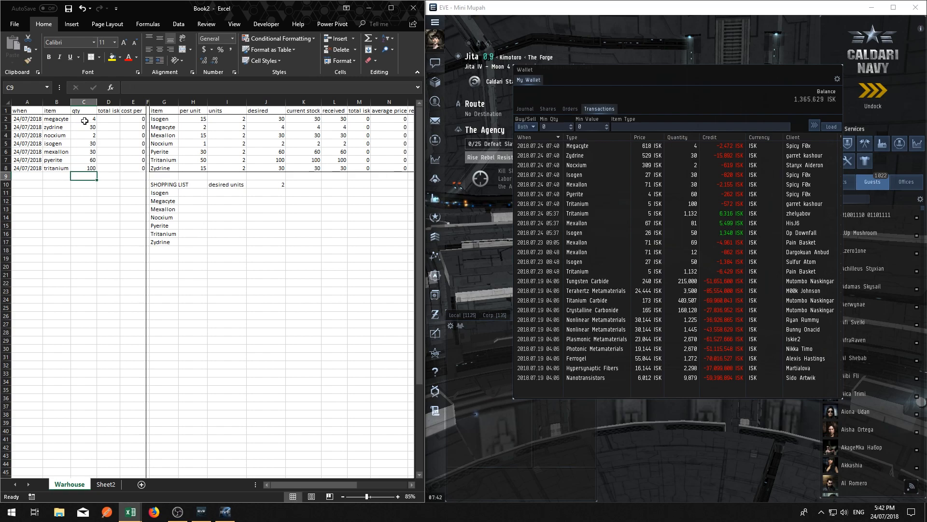
Enter the total ISK amounts 2472, 15892, 619, 820, 2155, 262 and 572 in D2:D8
click(110, 135)
click(111, 119)
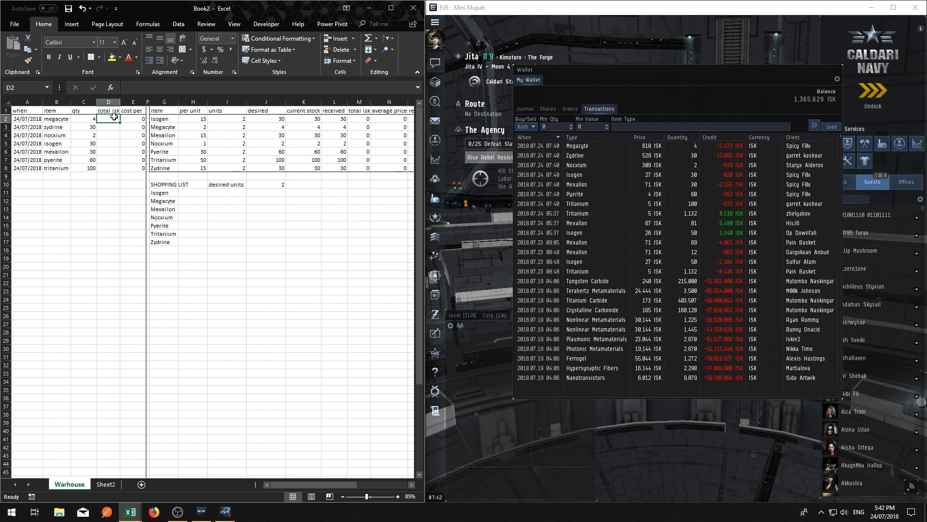
text(247)
key(Return)
text(15892)
key(Return)
text(619)
key(Return)
text(820)
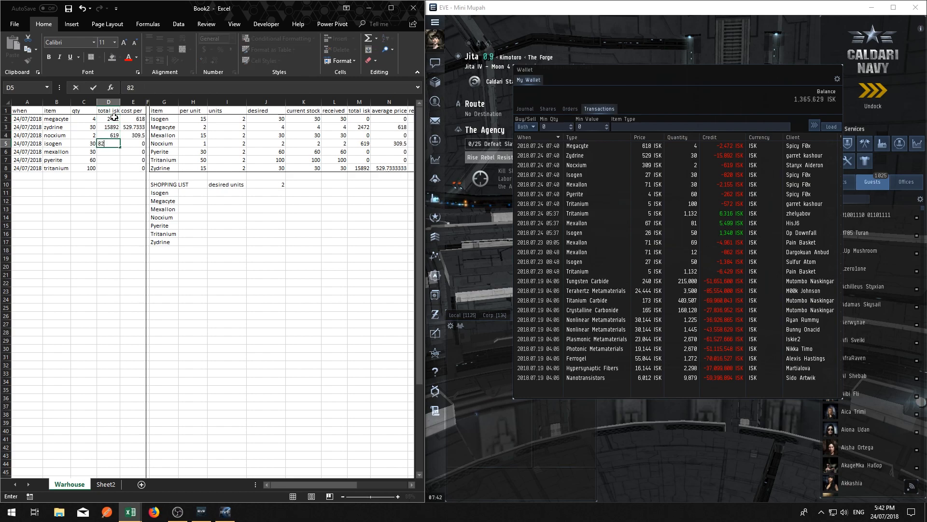
key(Return)
text(2155)
key(Return)
text(262)
key(Return)
text(572)
key(Return)
Compare the cost per results in E2:E8 with the prices in the wallet's transactions
click(133, 243)
drag(137, 119, 136, 173)
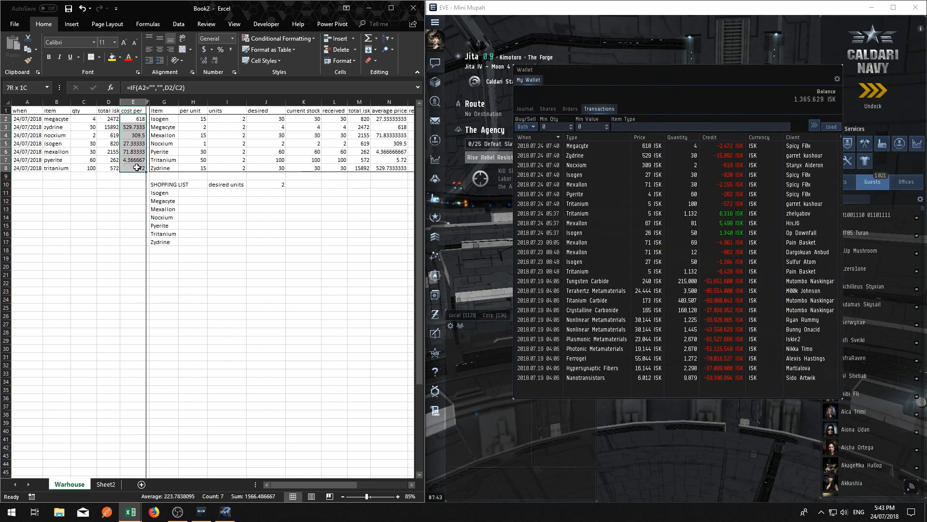
click(130, 224)
click(132, 167)
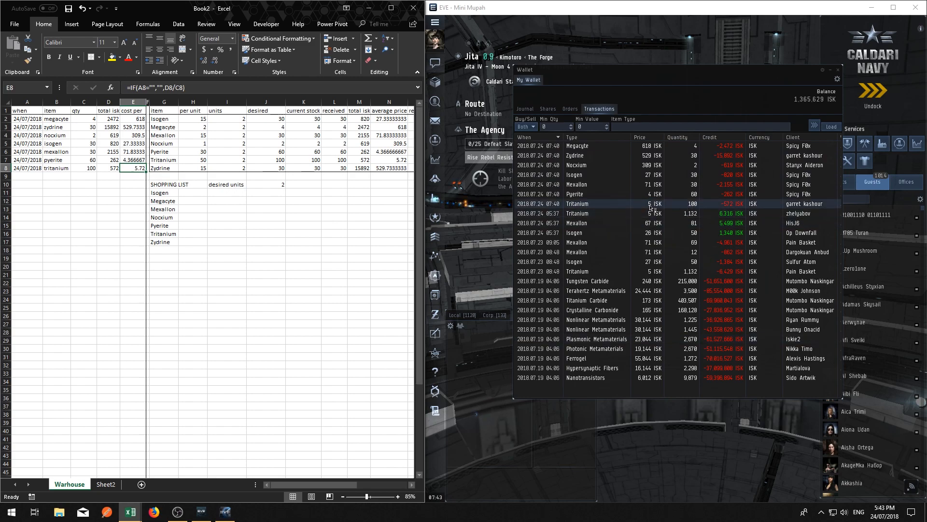
Switch to the EVE client, close the wallet and look up Tritanium in the regional market
click(695, 78)
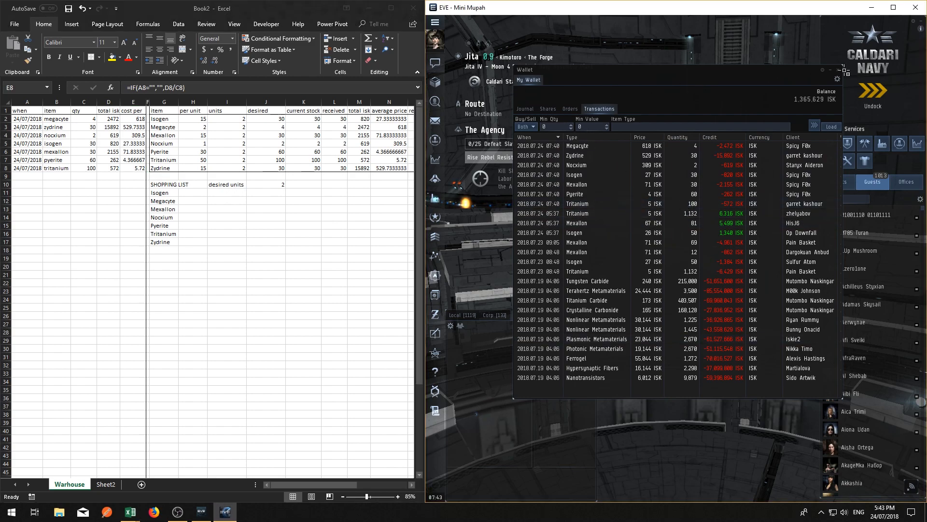
click(839, 70)
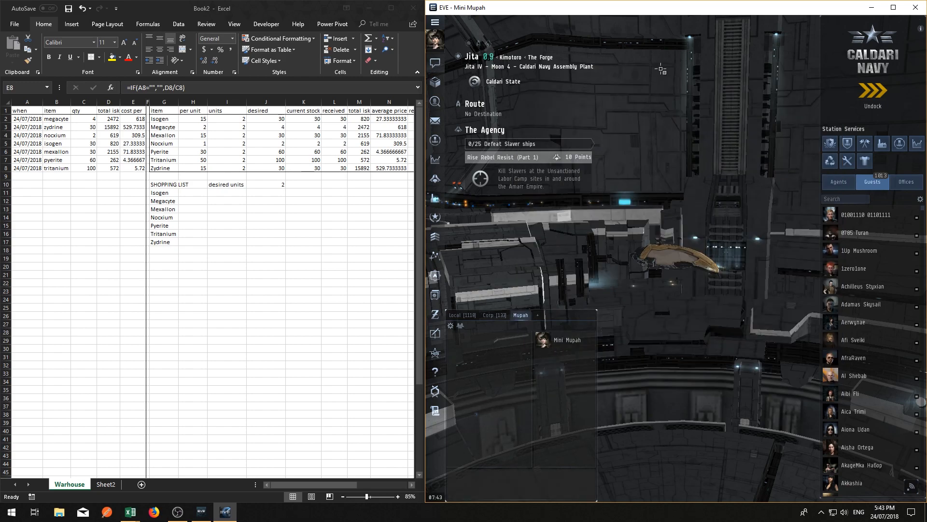
click(440, 158)
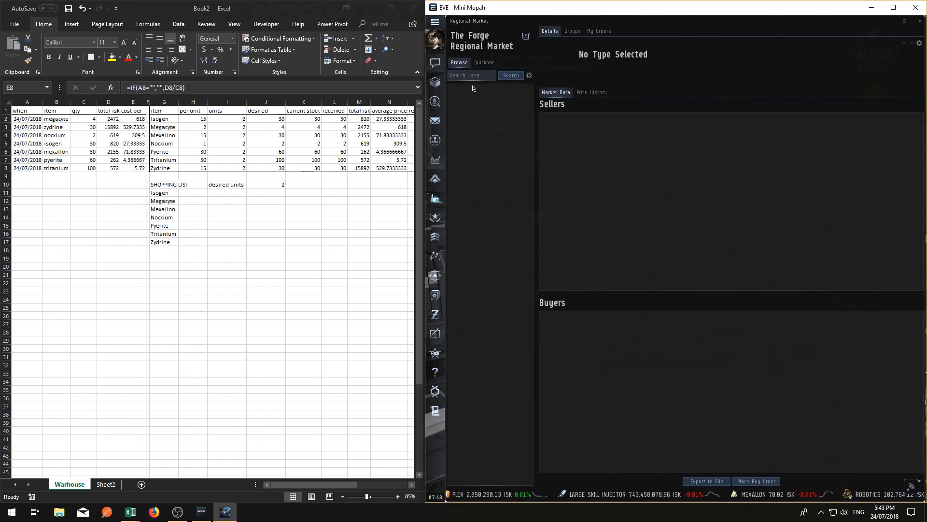
text(tritanium)
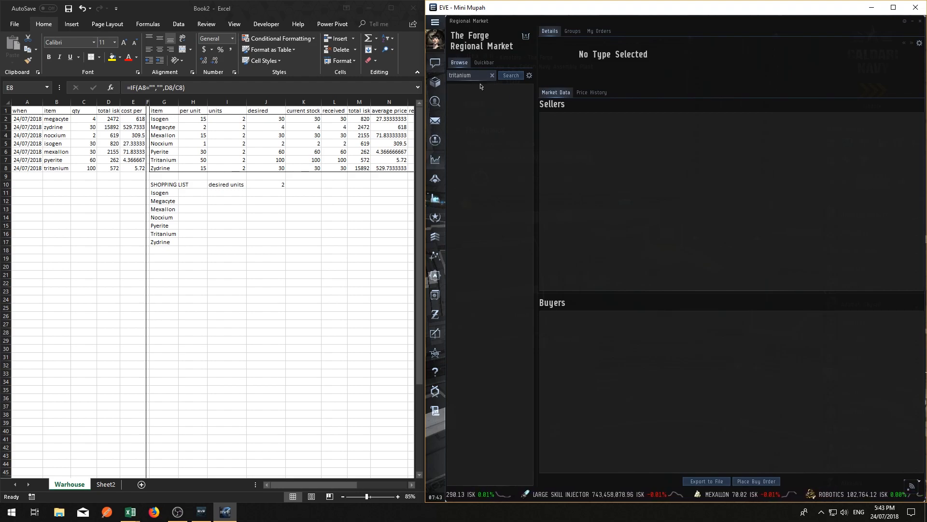
click(508, 77)
click(471, 101)
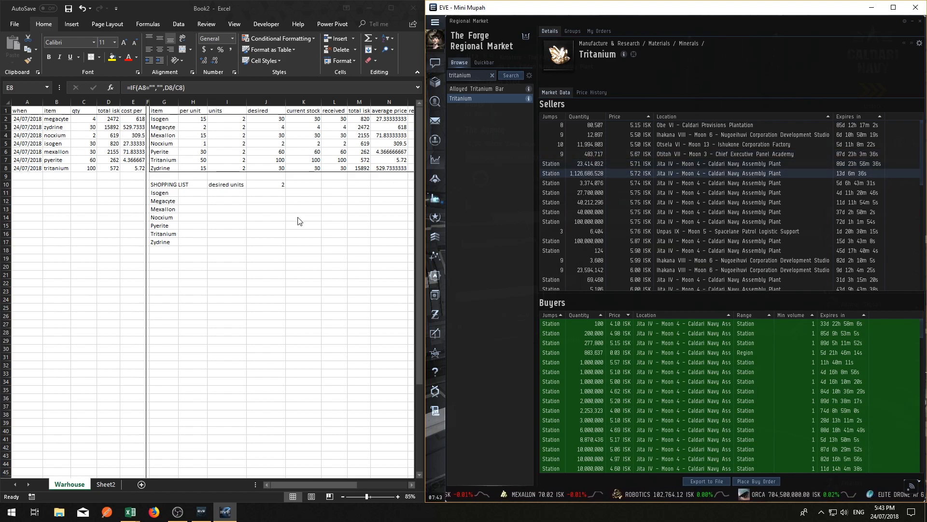
Close the regional market in EVE and open the item hangar to compare it with the current stock column
click(270, 213)
drag(193, 192, 198, 242)
key(ctrl+v)
drag(199, 121, 332, 183)
click(309, 120)
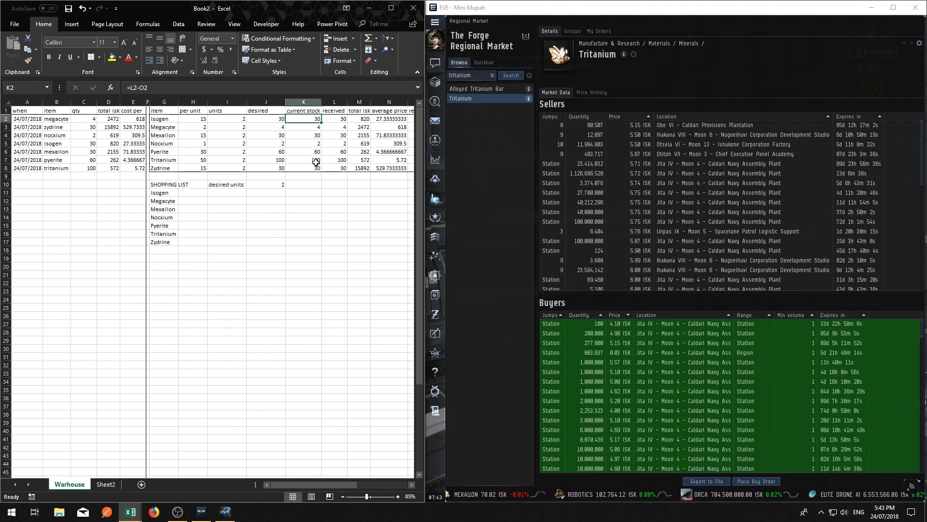
click(921, 21)
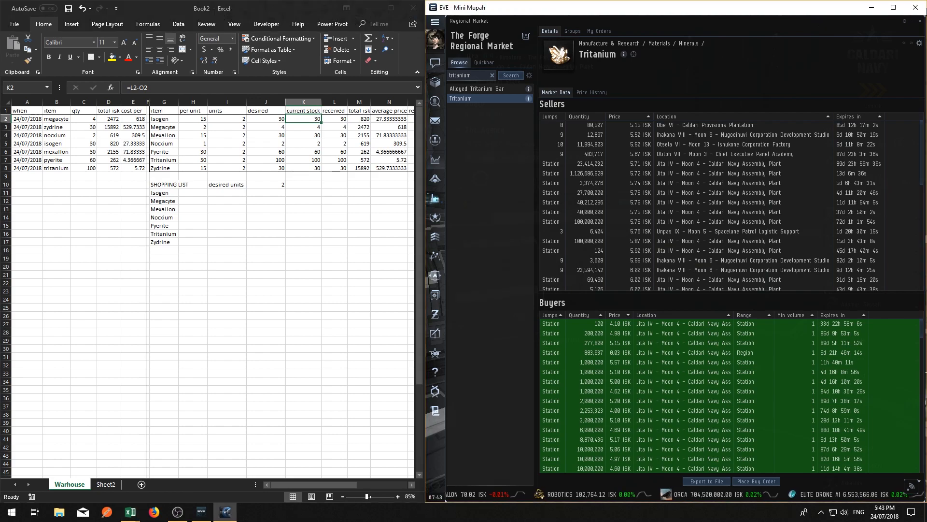
click(921, 21)
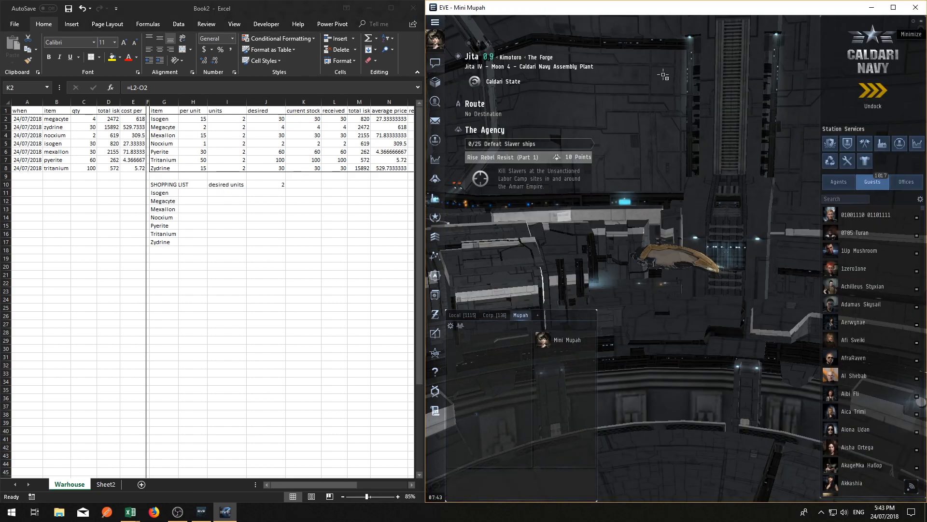
click(435, 82)
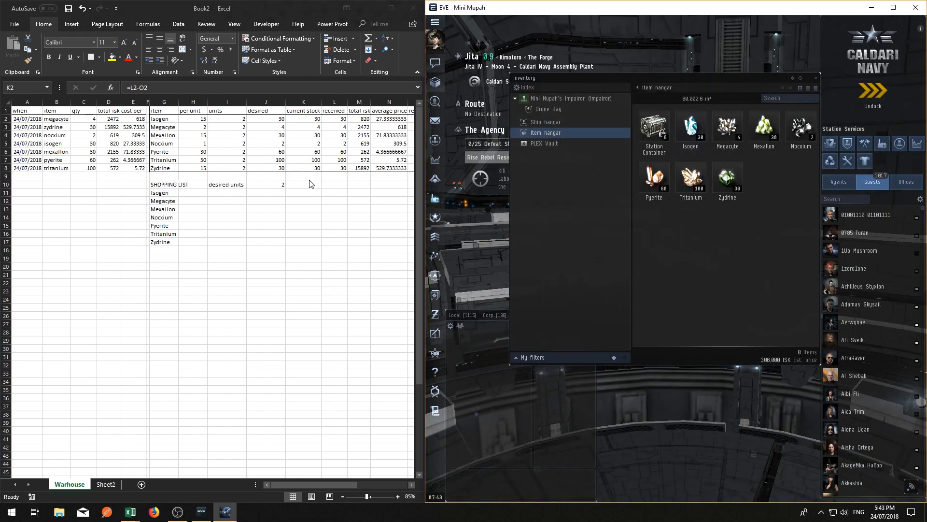
drag(408, 485, 410, 485)
click(711, 180)
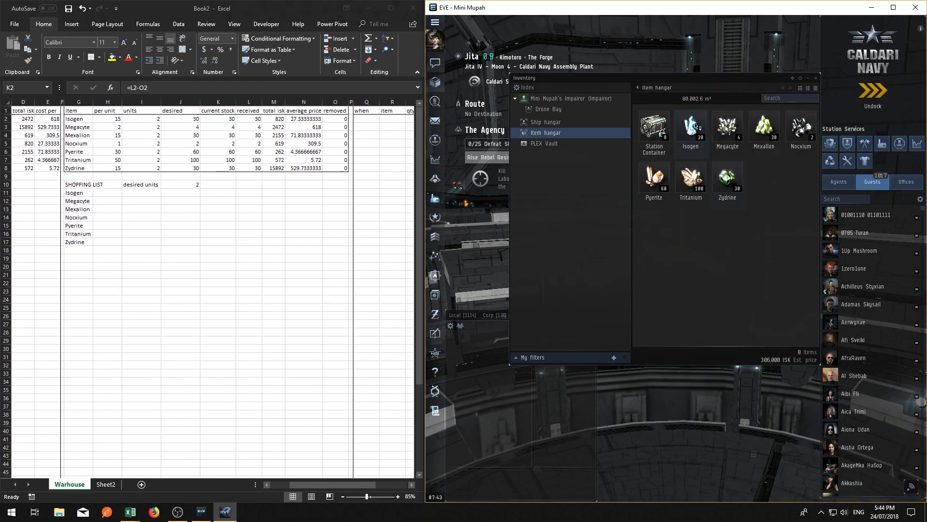
Colour the current stock values in K2:K8 red
drag(222, 119, 221, 166)
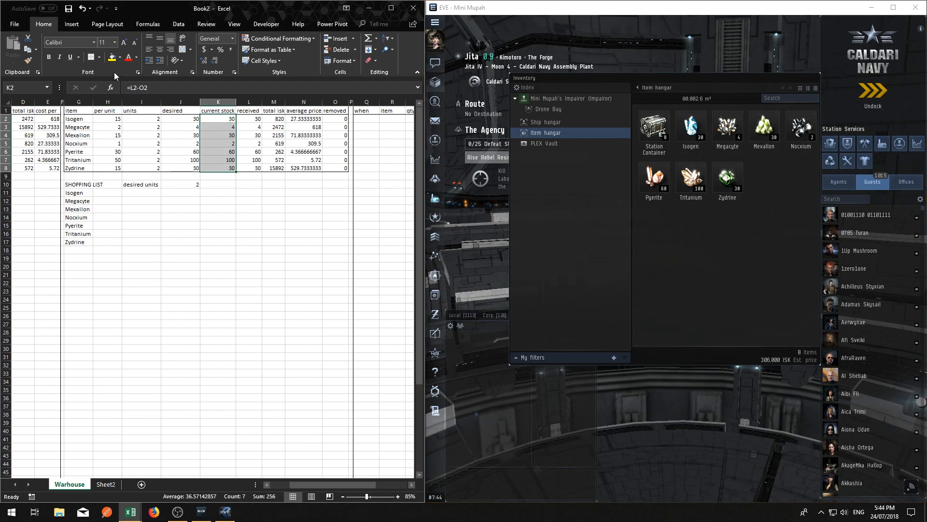
click(137, 57)
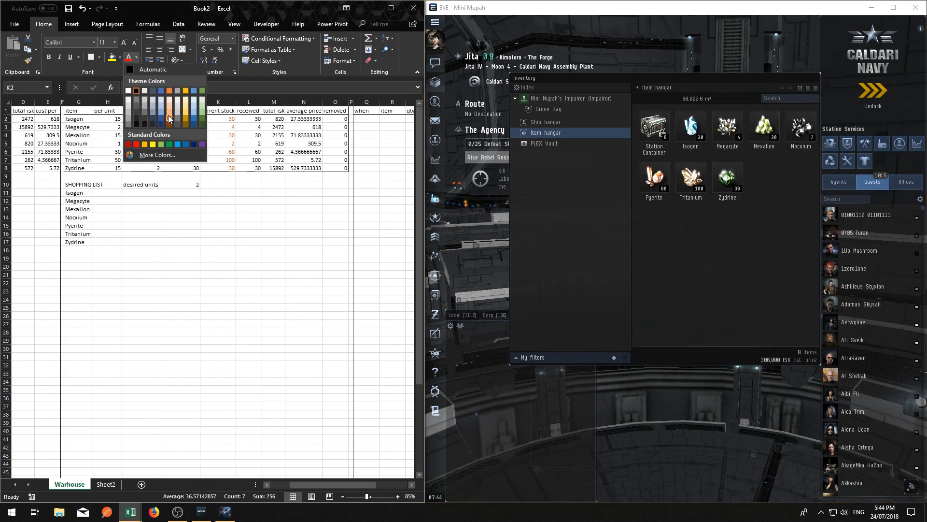
click(138, 144)
drag(273, 233, 307, 234)
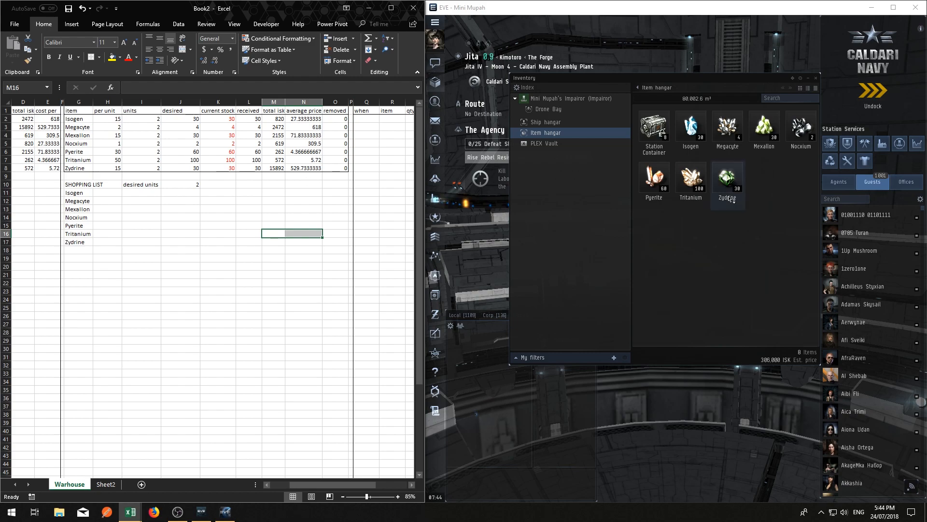
click(265, 211)
click(256, 224)
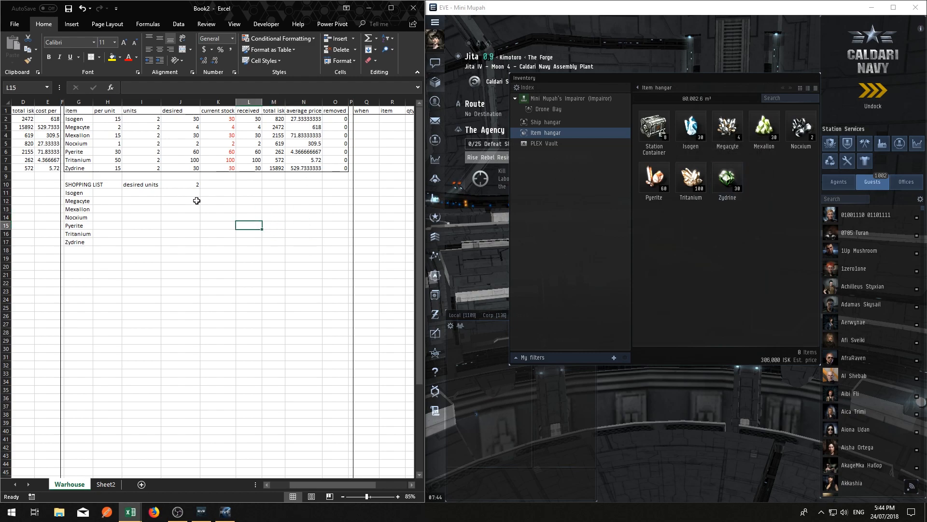
Test the desired units in J10 with 1 and return the value to 2
click(176, 195)
click(191, 183)
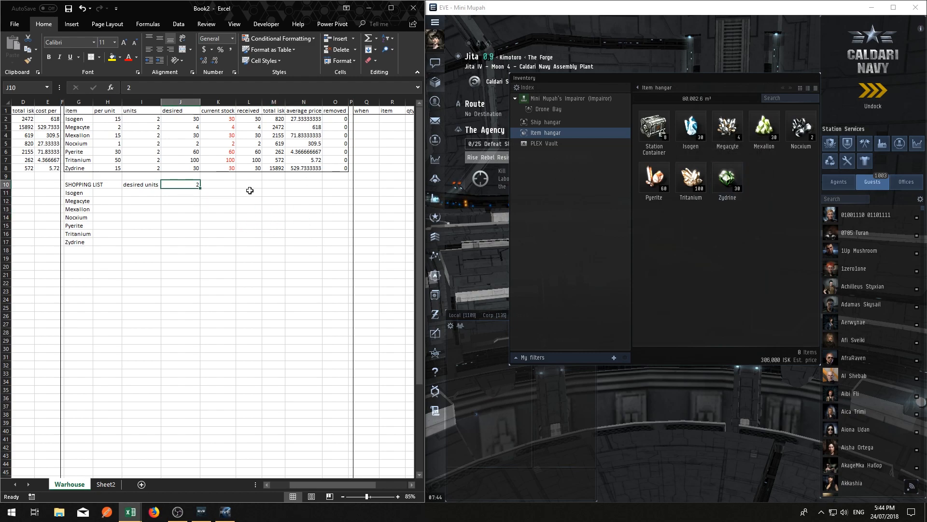
text(1)
key(Return)
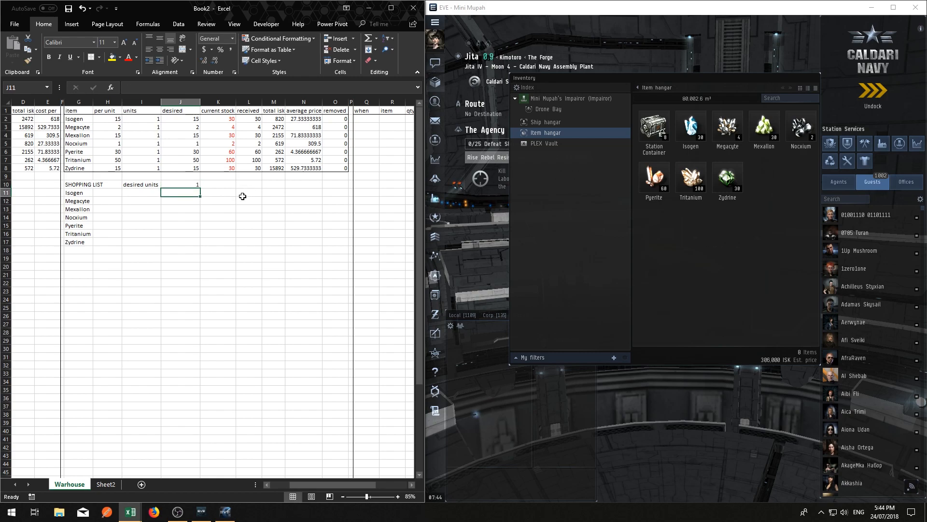
key(Up)
text(2)
key(Return)
key(Up)
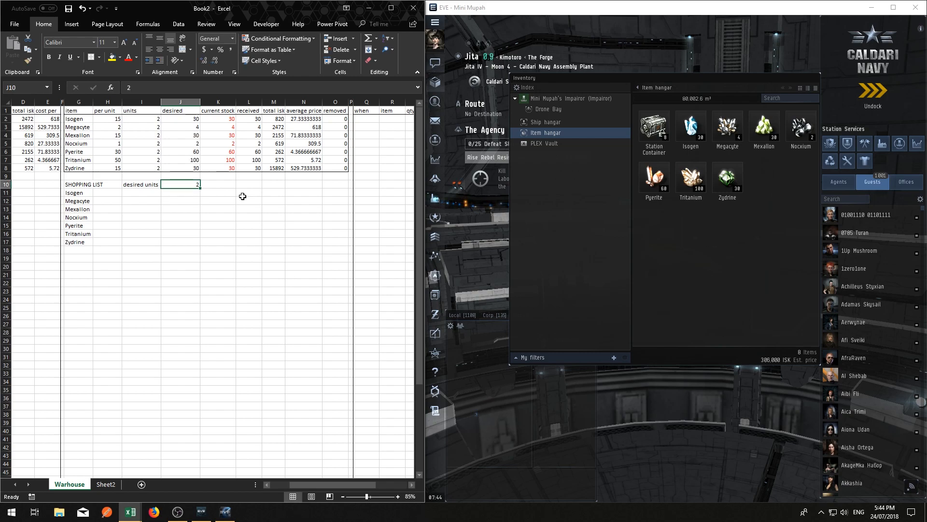
Set the desired units in J10 to 3 and review the shopping list quantities in G11:H17
text(3)
key(Return)
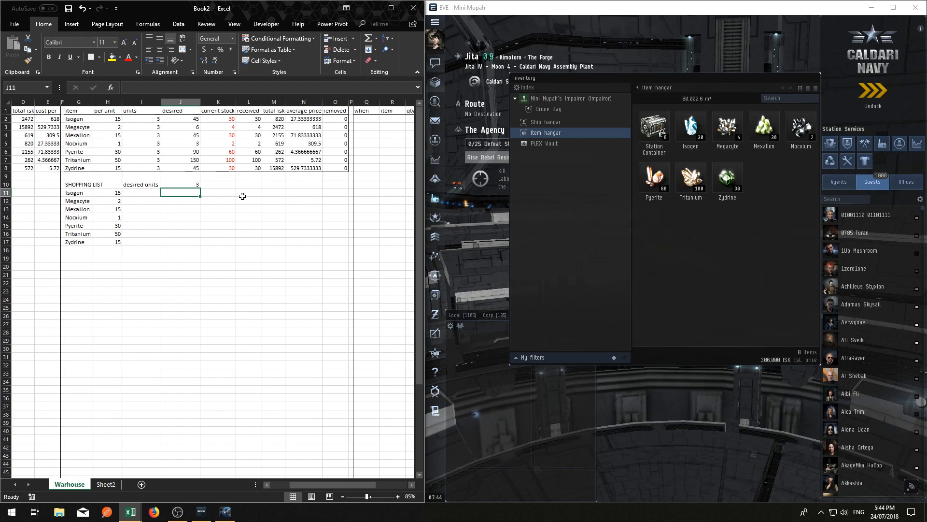
key(Left)
key(Left)
key(Down)
key(Down)
key(Down)
key(Down)
mouse_move(86, 194)
mouse_down()
mouse_move(110, 248)
mouse_move(73, 187)
mouse_move(78, 194)
mouse_up()
click(109, 242)
right_click(78, 194)
key(Escape)
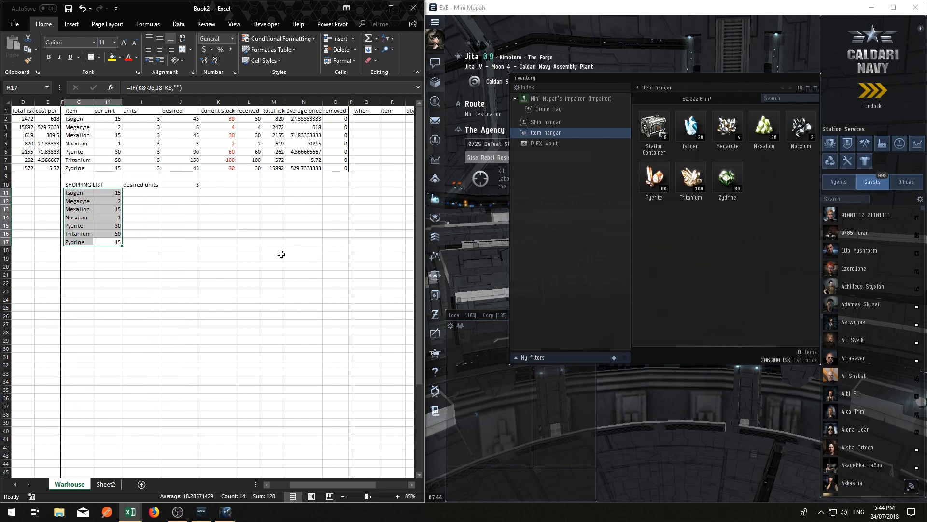
Set the desired units in J10 back to 2
click(197, 206)
click(187, 183)
text(2)
key(Return)
Examine the columns of the removal log in Q1:V1, from when to particulars
key(Up)
key(Right)
key(Right)
key(Right)
key(Right)
key(Right)
key(Right)
key(Right)
key(Right)
key(Right)
key(Right)
key(Right)
key(Left)
key(Left)
key(Left)
key(Left)
key(Left)
key(Up)
key(Up)
key(Up)
key(Up)
key(Up)
key(Up)
key(Up)
key(Right)
key(Up)
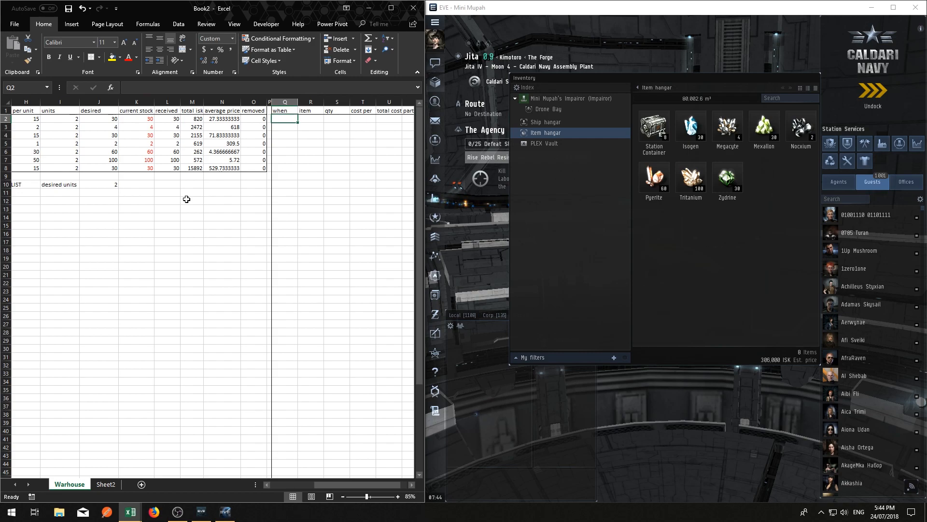
key(Right)
key(Right)
key(Right)
key(Right)
key(Right)
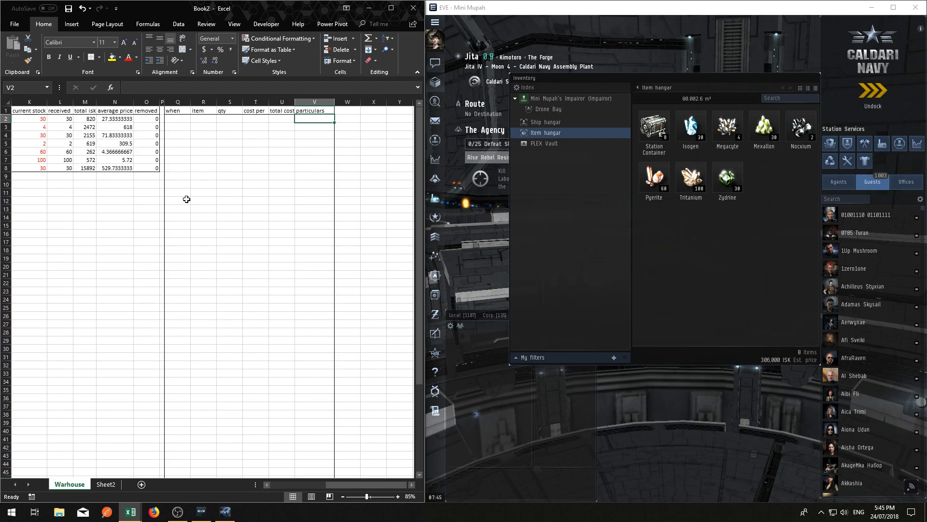
key(Left)
key(Left)
key(Left)
key(Left)
key(Left)
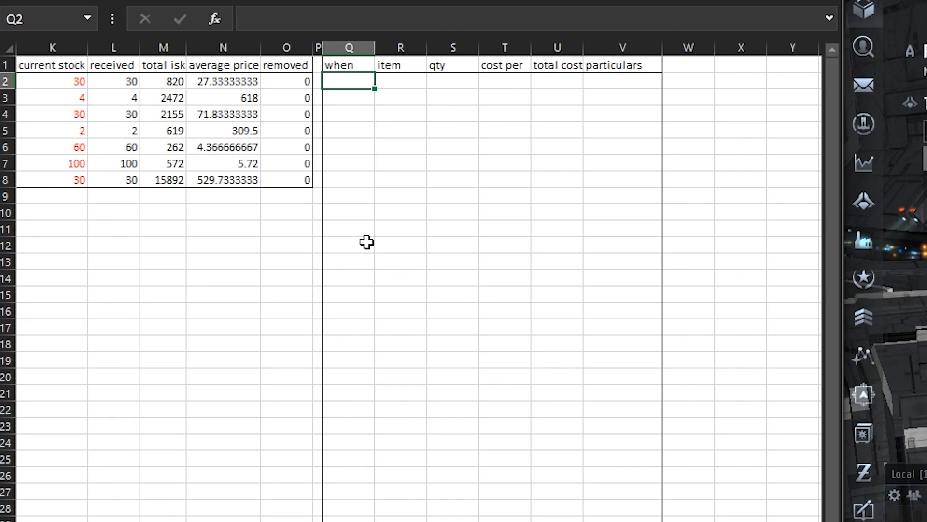
Enter mupahflyer as the particulars of the first three removal entries in V2:V4
key(Tab)
key(Tab)
key(Tab)
key(Tab)
key(Tab)
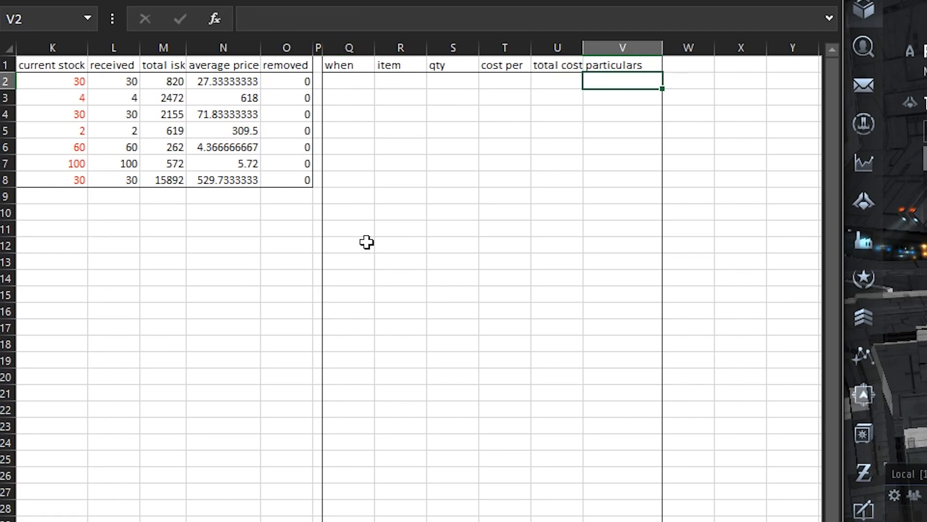
key(F2)
text(mupah)
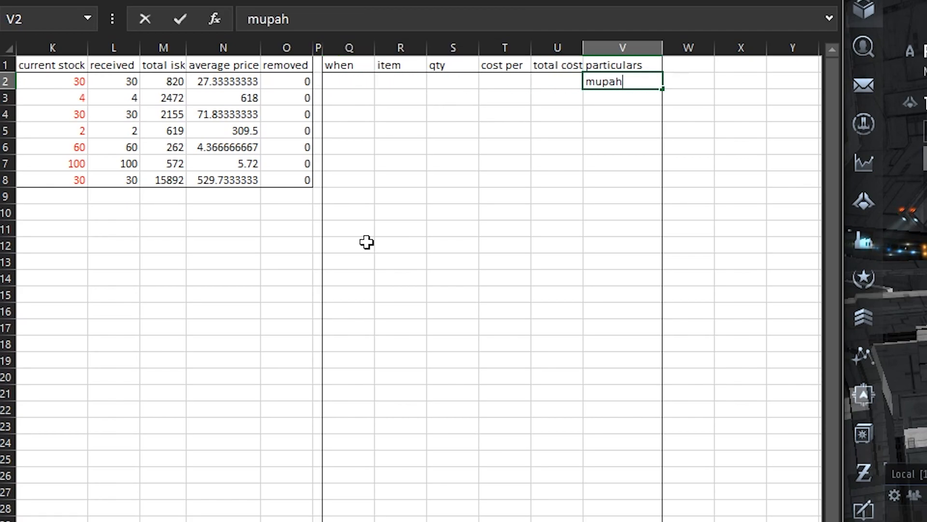
text(flyer)
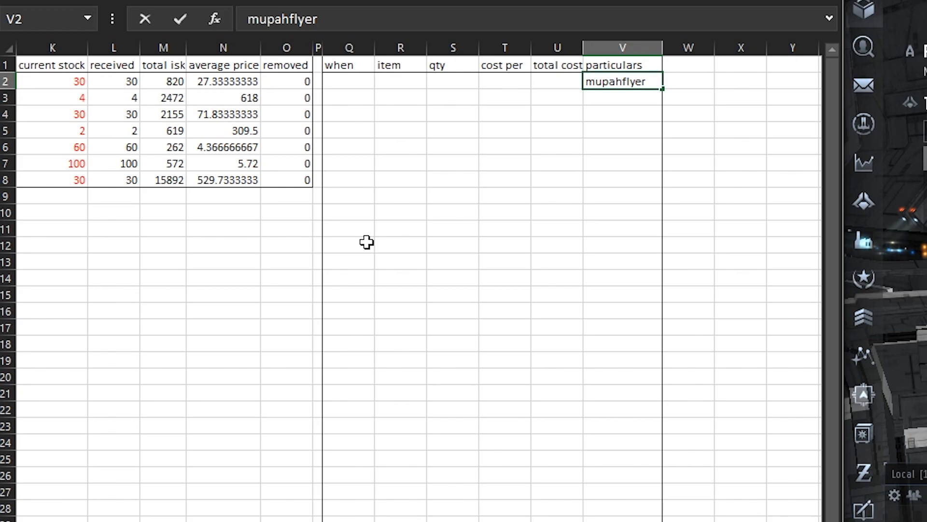
key(Return)
text(mupahflyer)
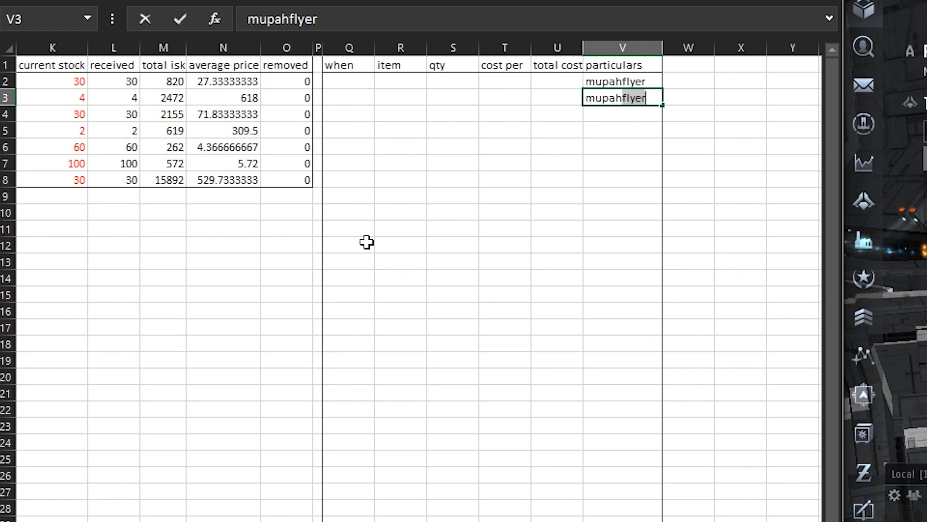
key(Return)
text(mupah)
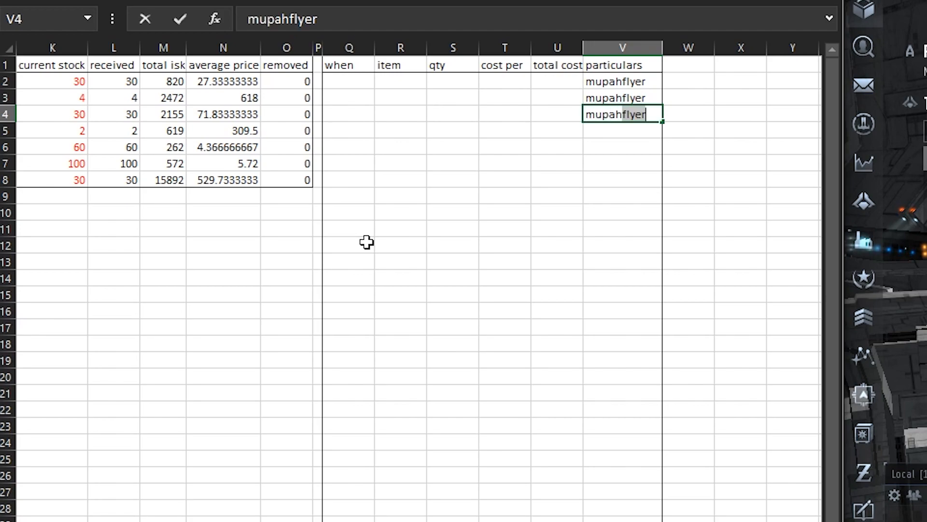
key(BackSpace)
text(flyer)
key(Return)
Enter the date 24/7 for the three removal entries in Q2:Q4
key(Up)
key(Up)
key(Up)
key(Left)
key(Left)
key(Left)
key(Left)
key(Left)
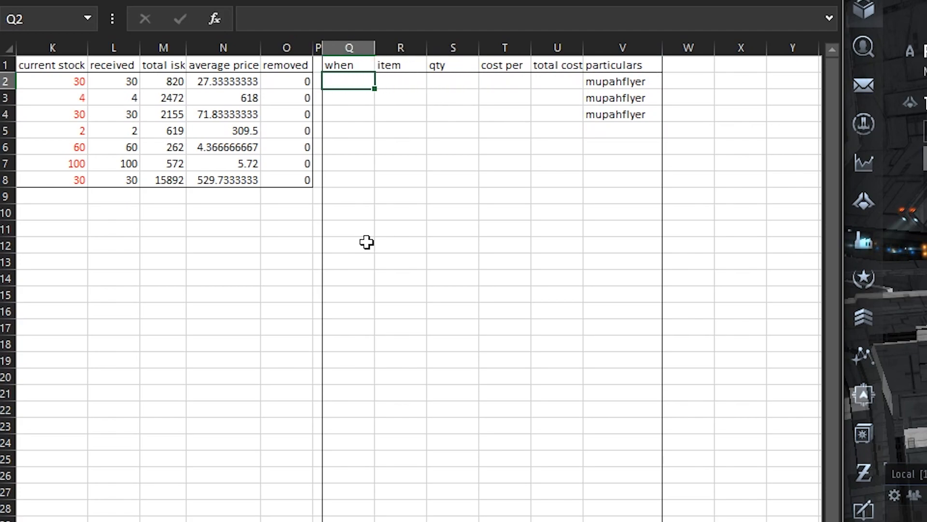
text(24/7)
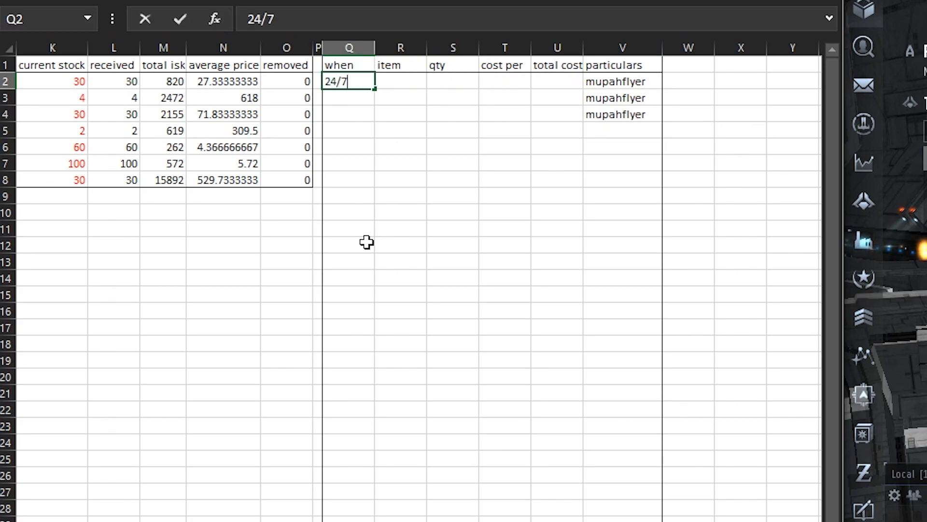
key(Return)
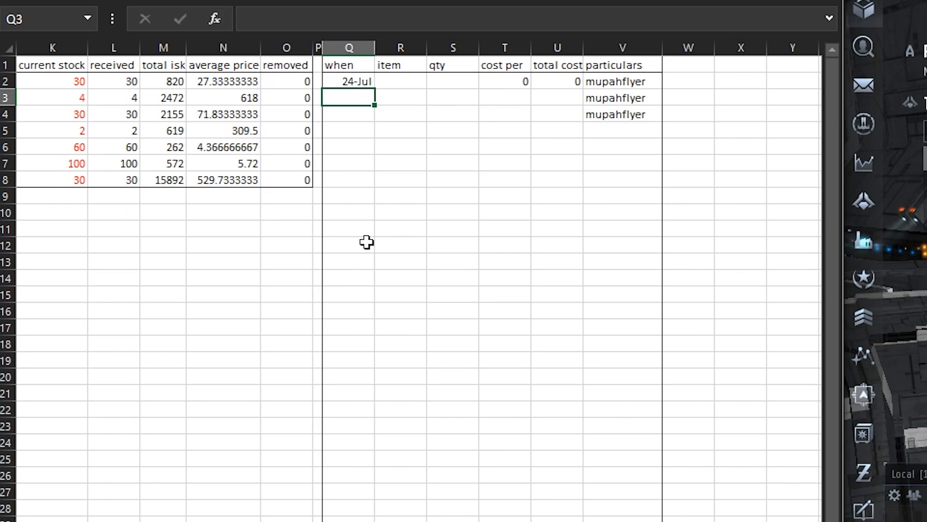
text(24/7)
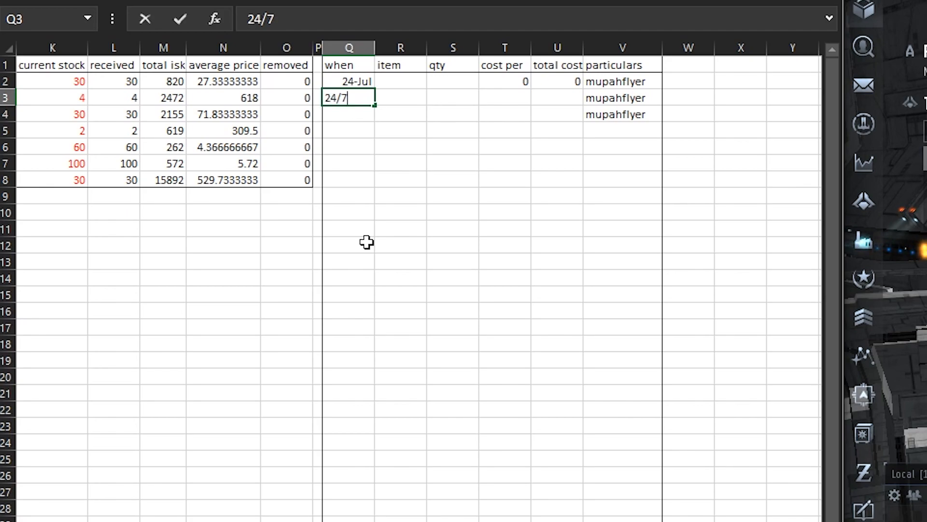
key(Return)
text(24/7)
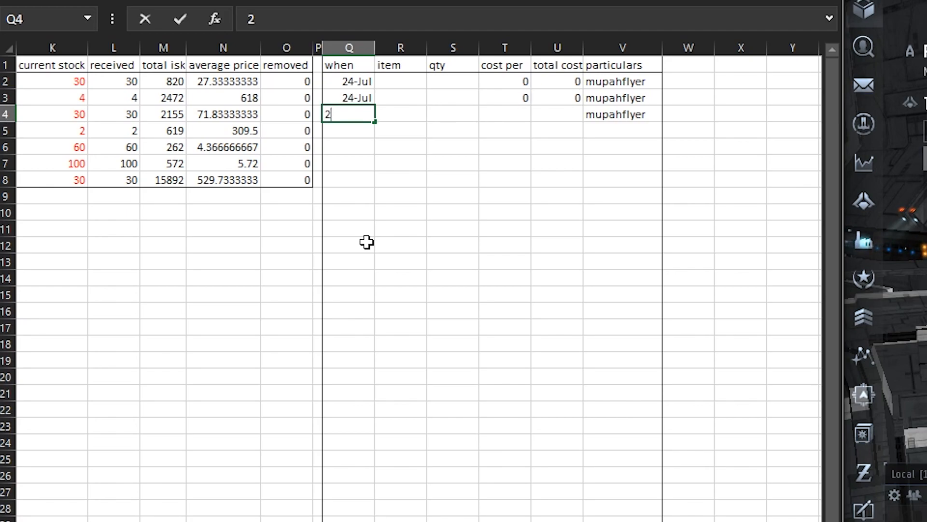
key(Return)
Enter isogen, pyerite and zydrine as the removed items in R2:R4
key(Up)
key(Up)
key(Up)
key(Right)
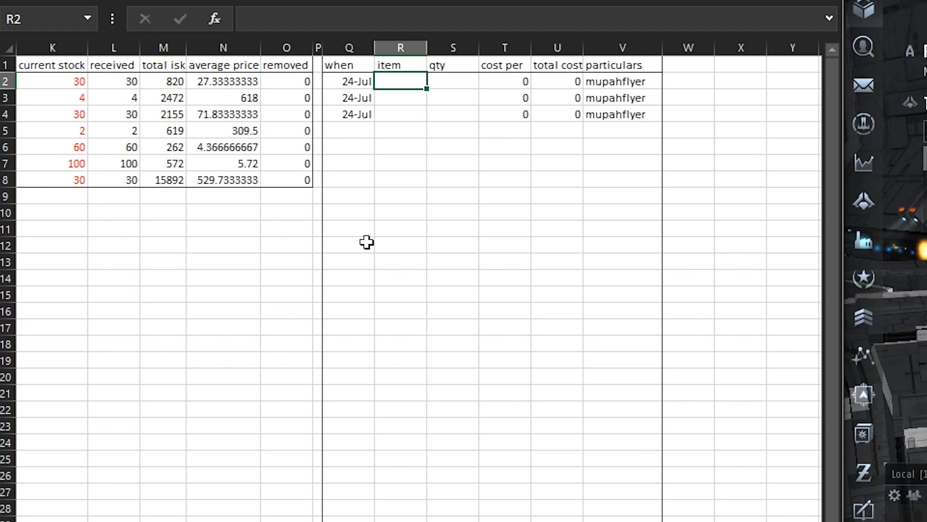
text(13)
key(Return)
key(Up)
text(isogen)
key(Return)
text(\)
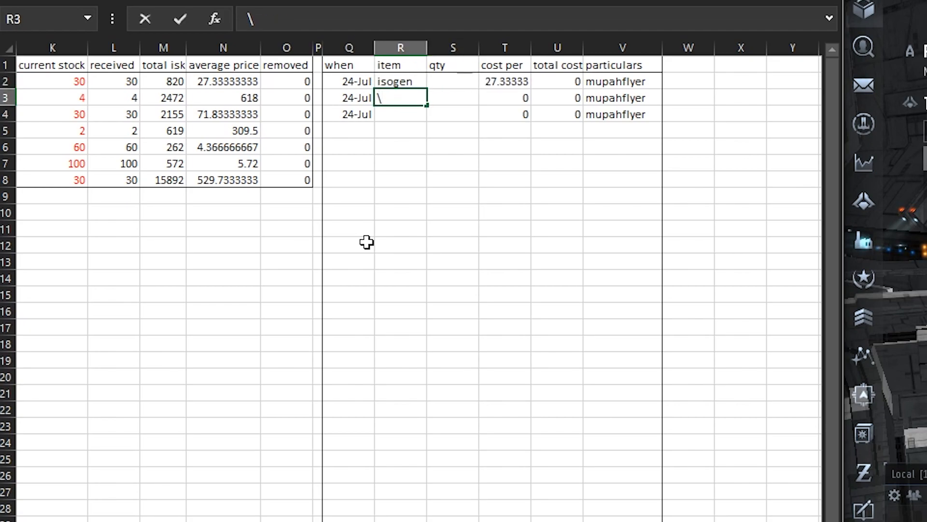
key(BackSpace)
text(pyerti)
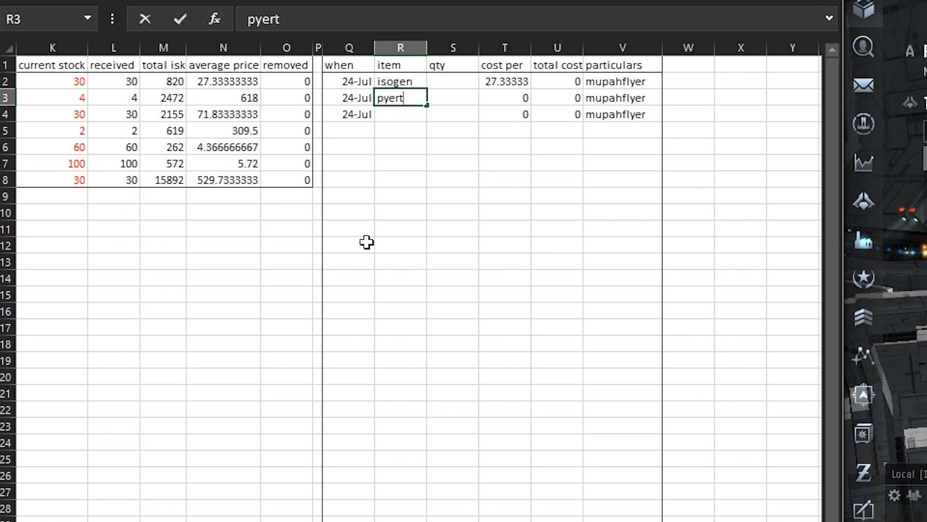
key(BackSpace)
key(BackSpace)
text(itr)
key(BackSpace)
text(e)
key(Return)
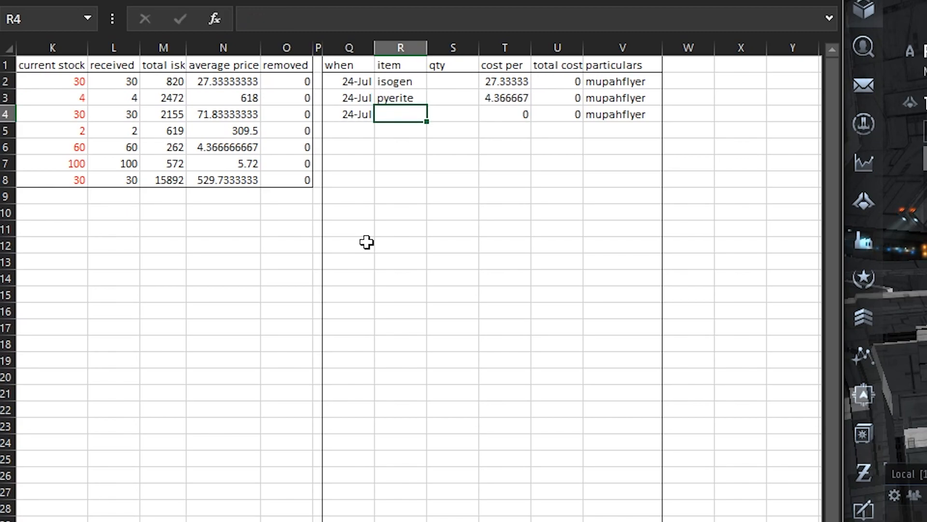
text(zydrine)
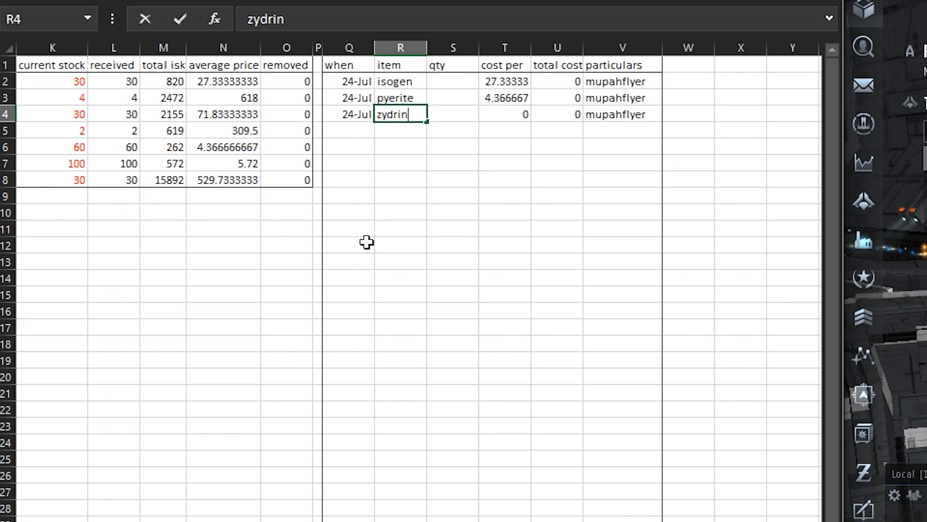
key(Return)
Enter the removed quantities 13, 2 and 29 in S2:S4
key(Up)
key(Up)
key(Up)
key(Right)
text(13)
key(Return)
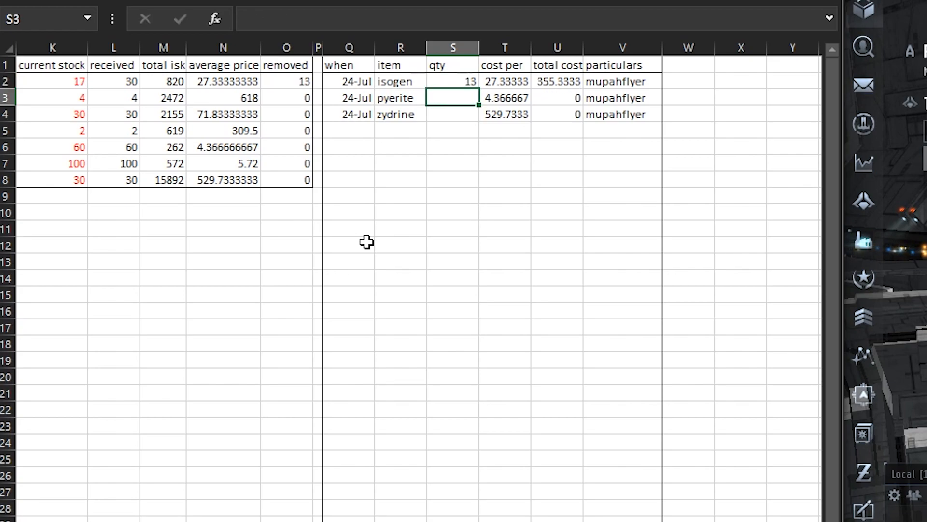
text(2)
key(Return)
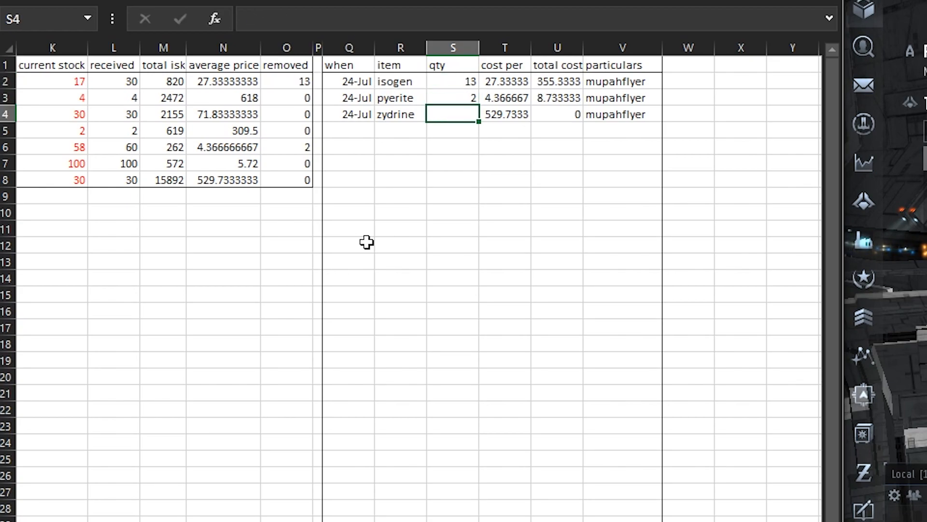
text(29)
key(Return)
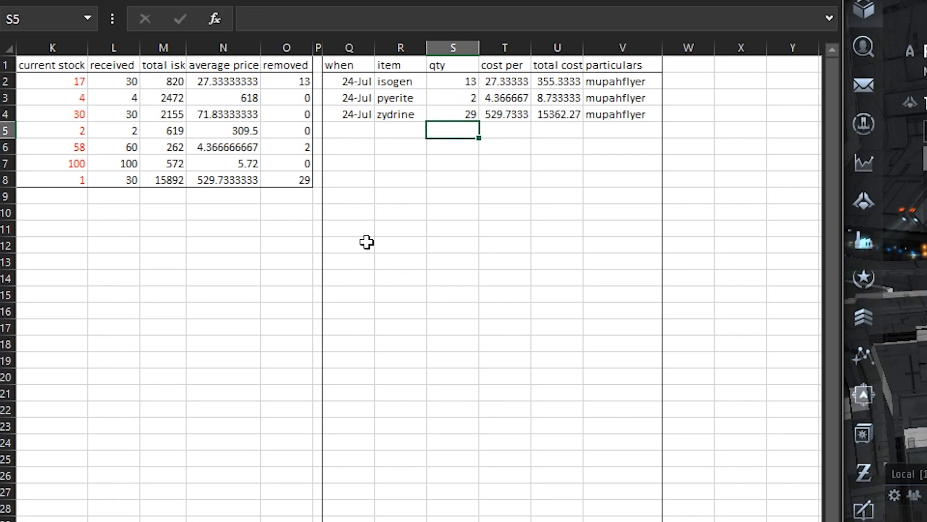
key(Up)
key(Up)
key(Down)
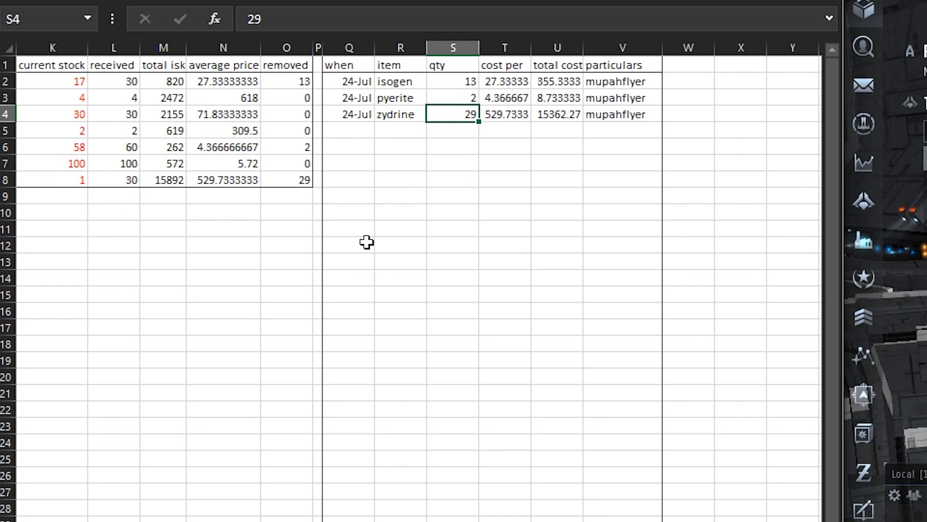
key(Right)
key(Right)
key(Right)
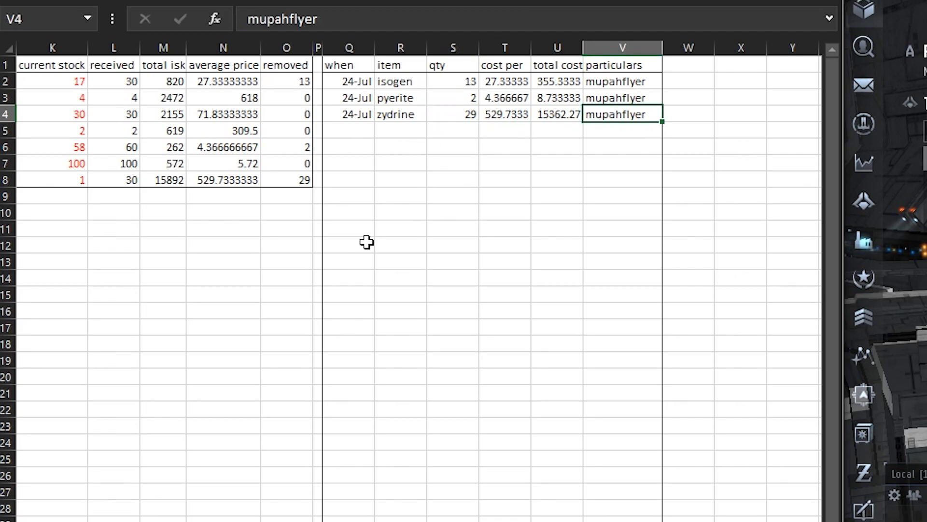
Switch to EVE Online and rename the assembled station container in the item hangar as mupahflyer
click(923, 183)
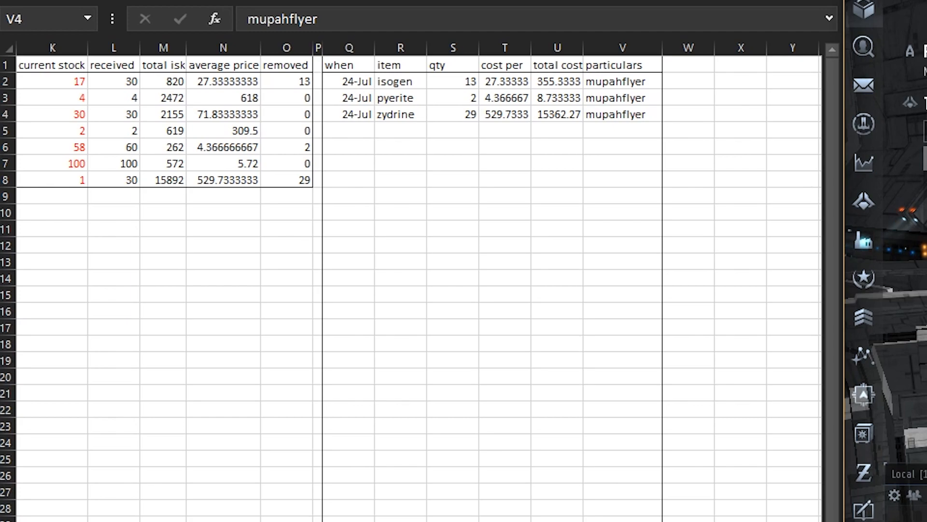
click(711, 111)
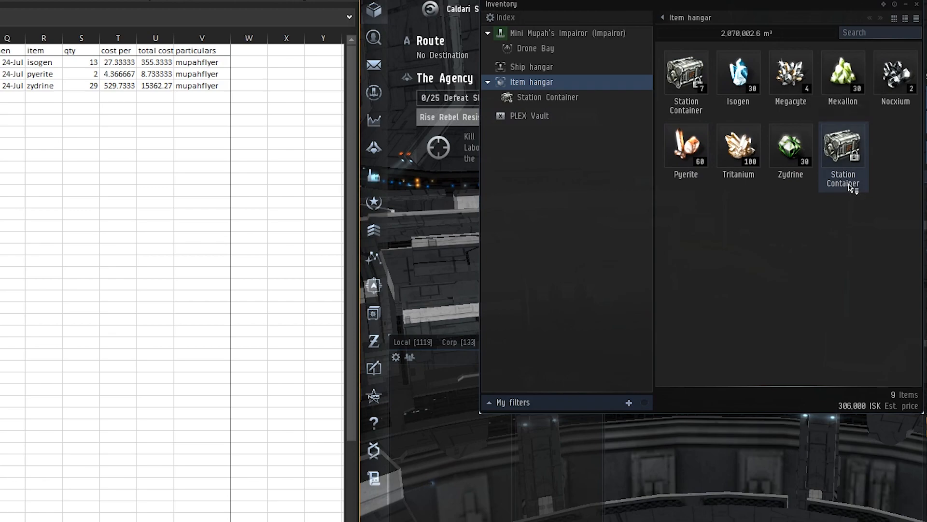
click(850, 185)
right_click(850, 187)
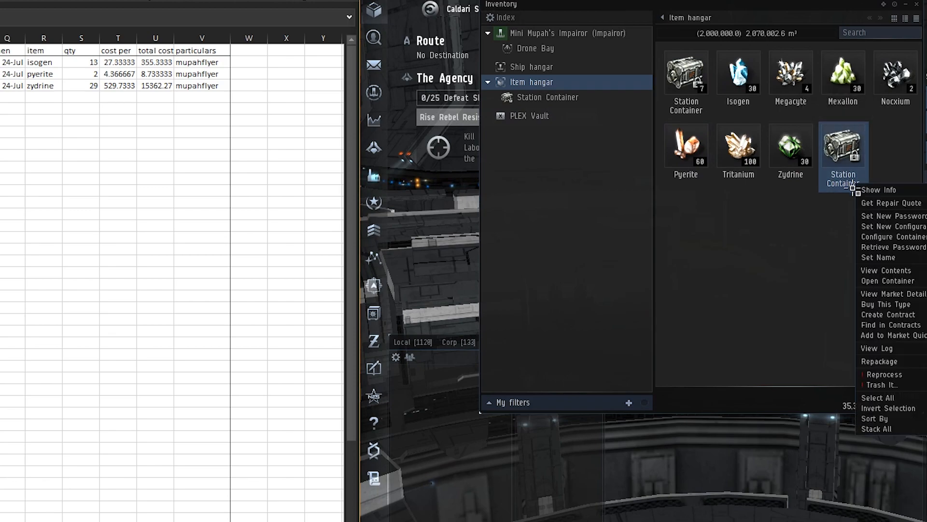
click(877, 263)
text(mupah)
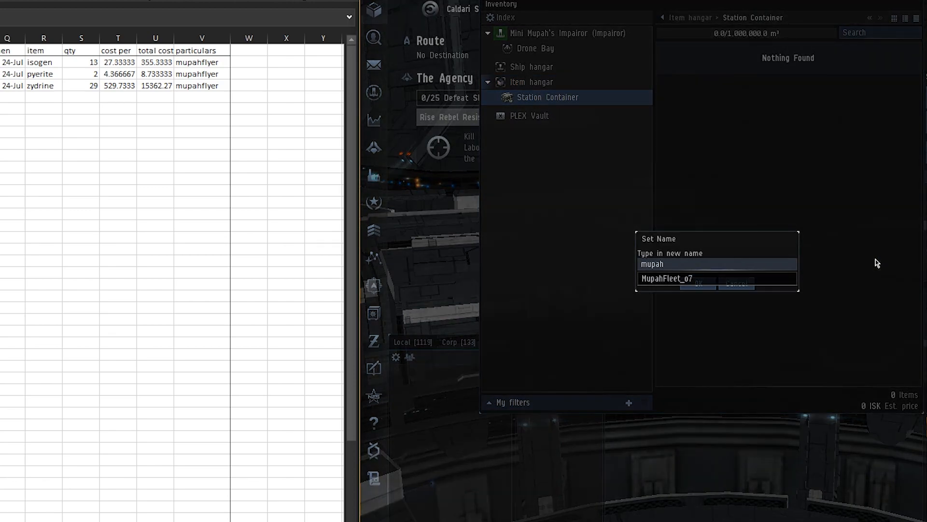
text(flyer)
key(Return)
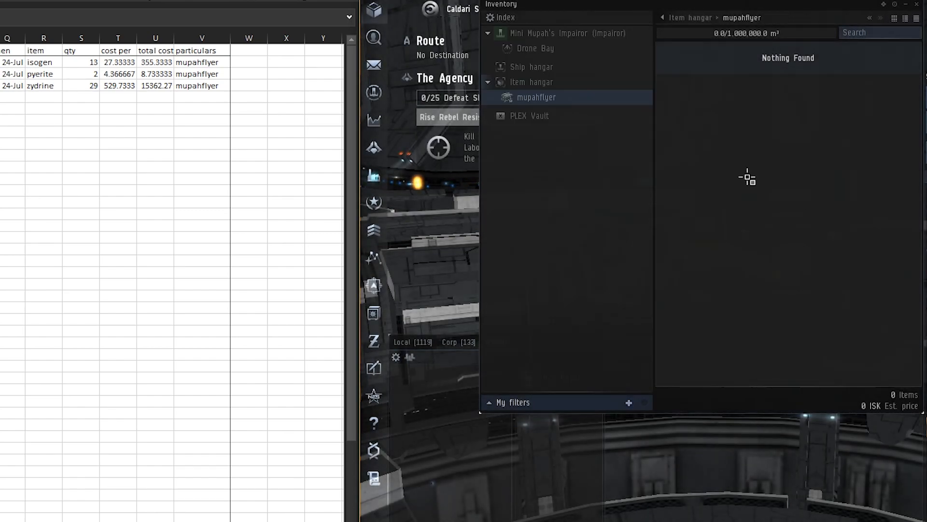
Split 13 units off the isogen stack in the item hangar
click(555, 82)
click(796, 159)
click(757, 226)
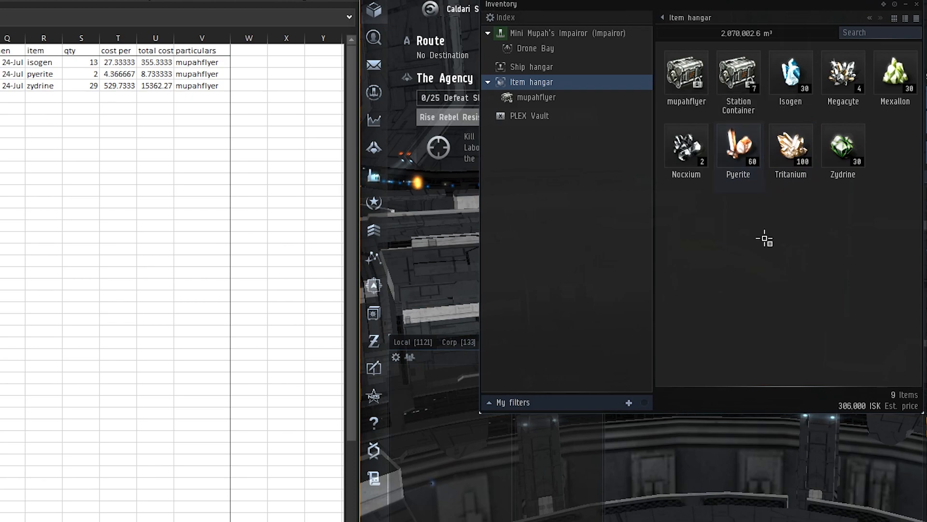
drag(803, 84, 767, 267)
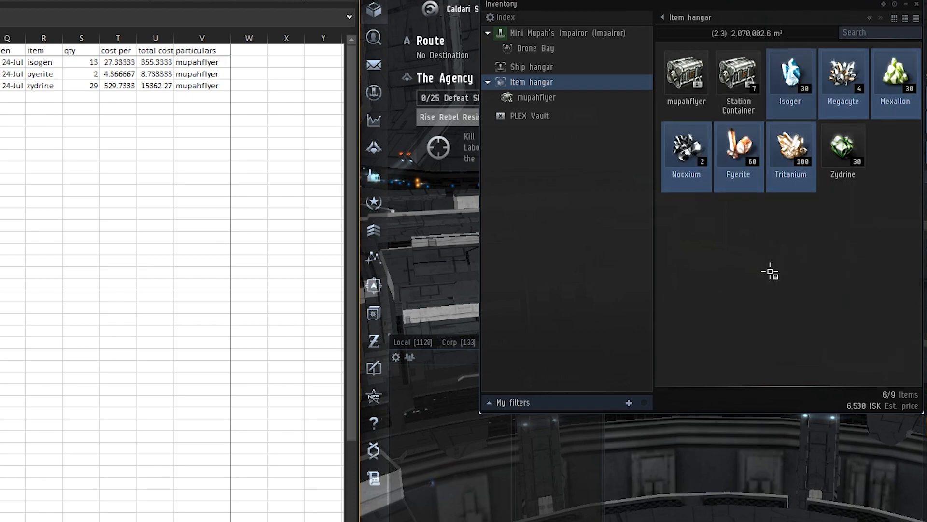
drag(798, 107, 784, 272)
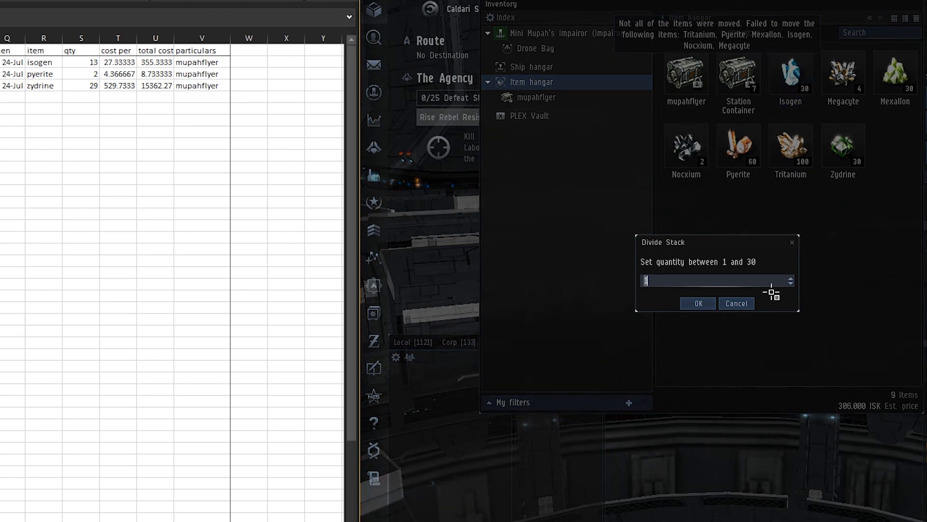
text(13)
key(Return)
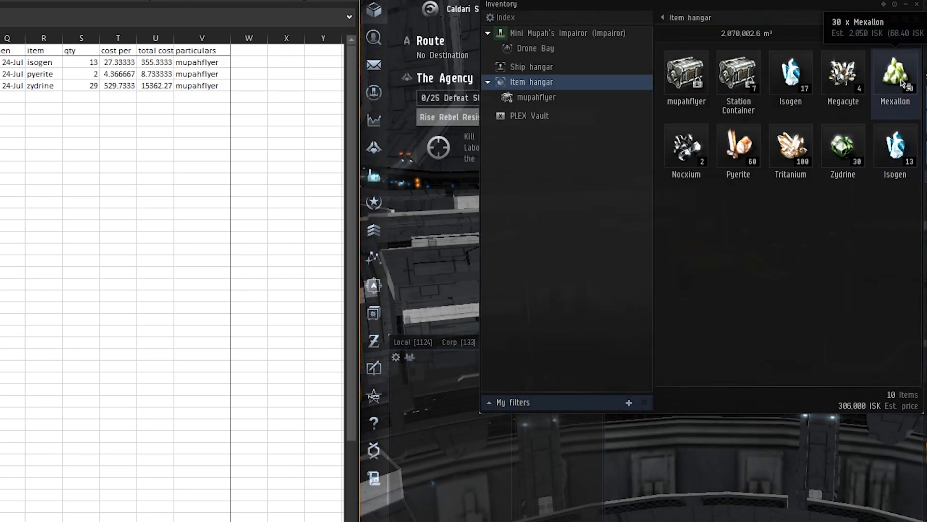
Split 2 units off the pyerite stack and 29 units off the zydrine stack
drag(739, 147, 734, 242)
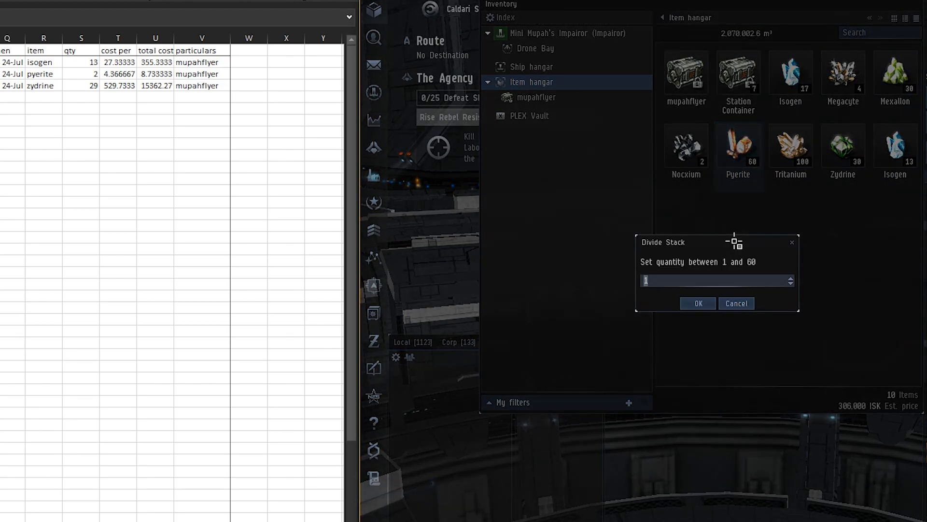
key(Return)
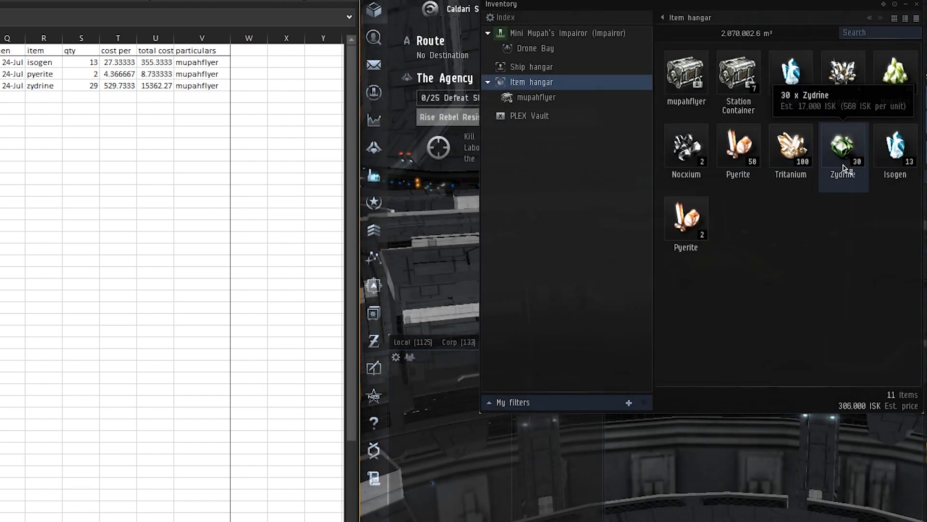
drag(843, 145, 820, 222)
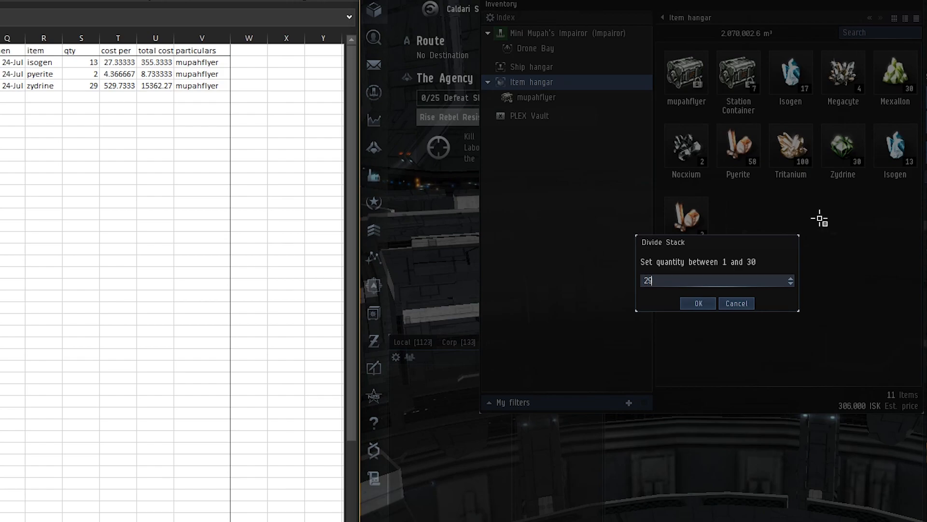
key(Return)
Move the split stacks of 13 isogen, 2 pyerite and 29 zydrine into the mupahflyer container and check its contents
click(755, 227)
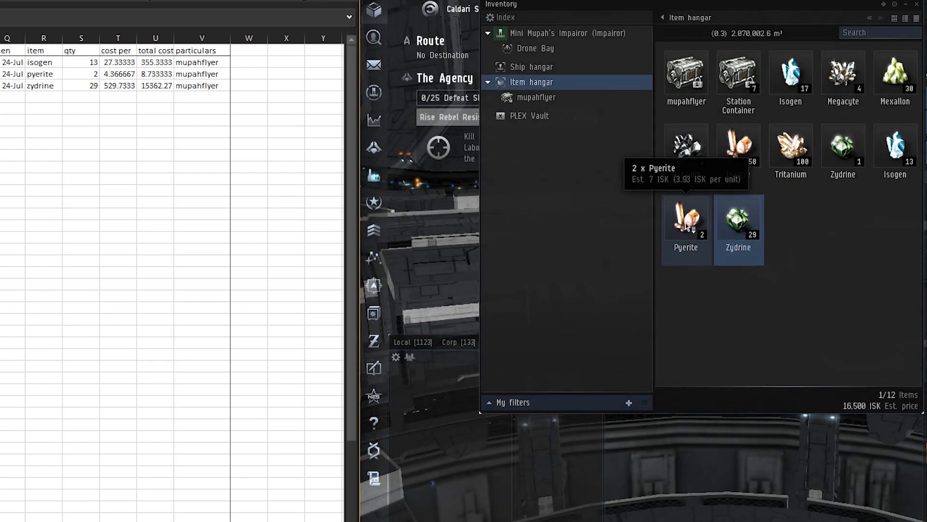
ctrl+click(687, 224)
ctrl+click(895, 145)
drag(896, 145, 691, 68)
click(729, 308)
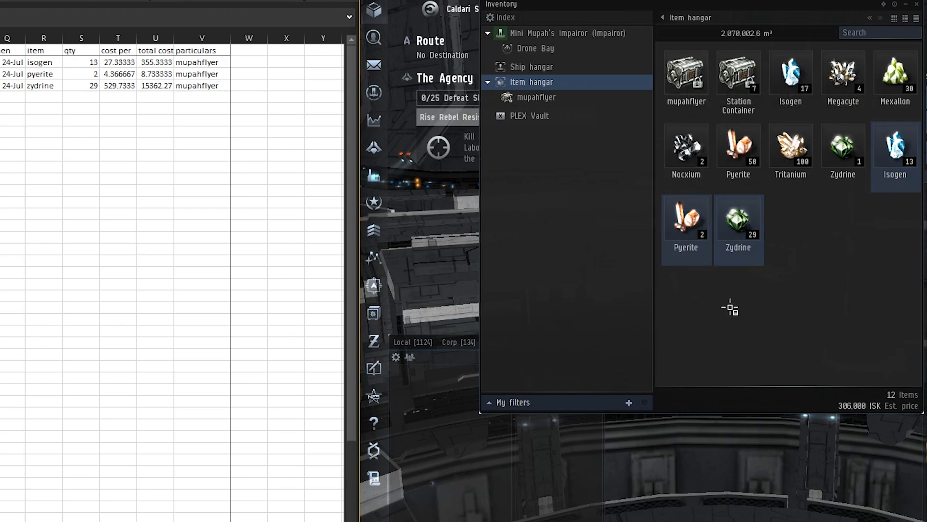
click(690, 79)
double_click(690, 79)
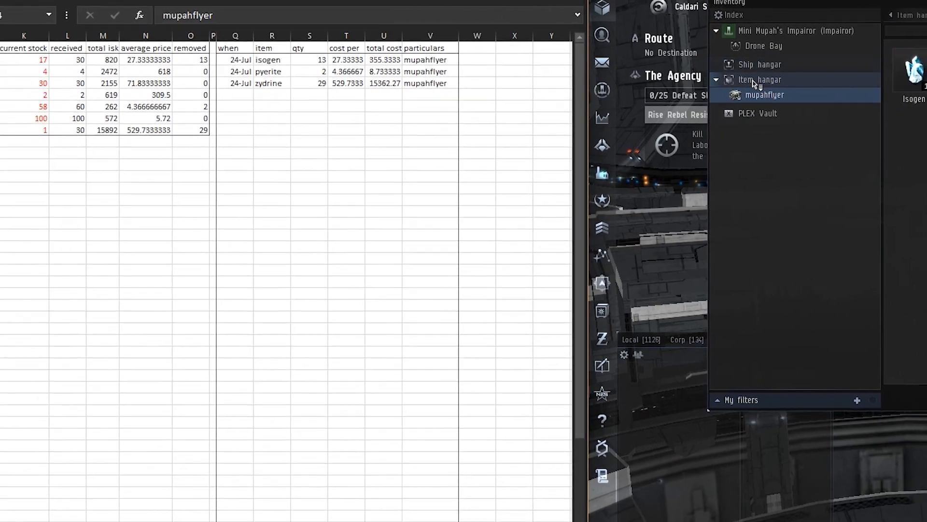
click(568, 83)
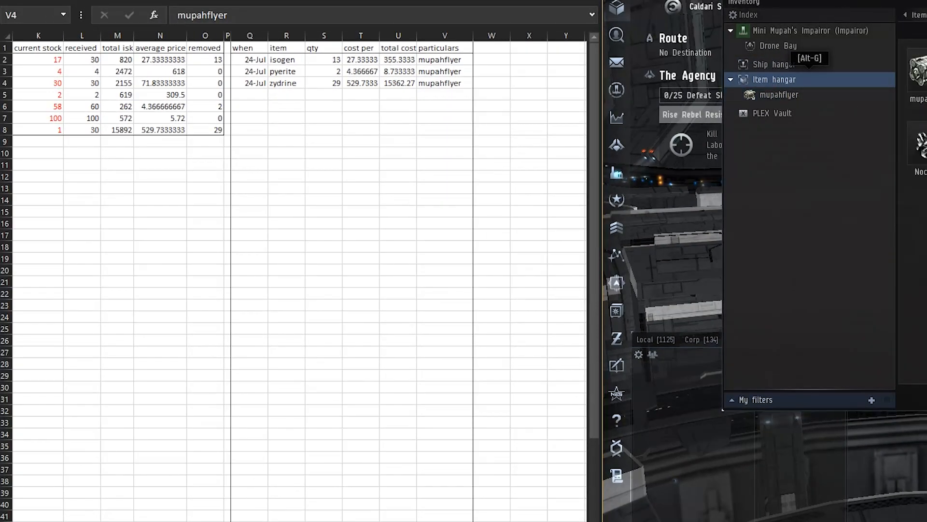
Return to the warehouse spreadsheet in Excel and compare the current stock column with the item hangar quantities
click(510, 267)
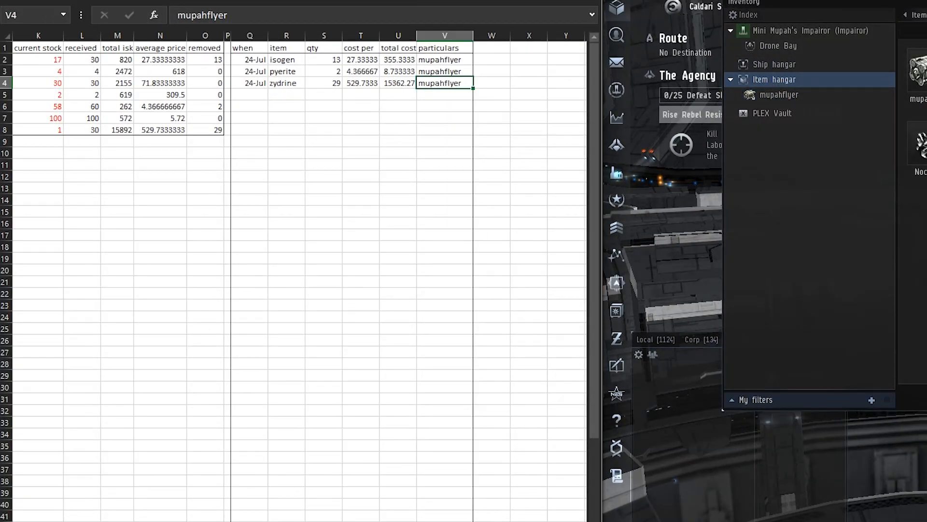
scroll(299, 280, left, 5)
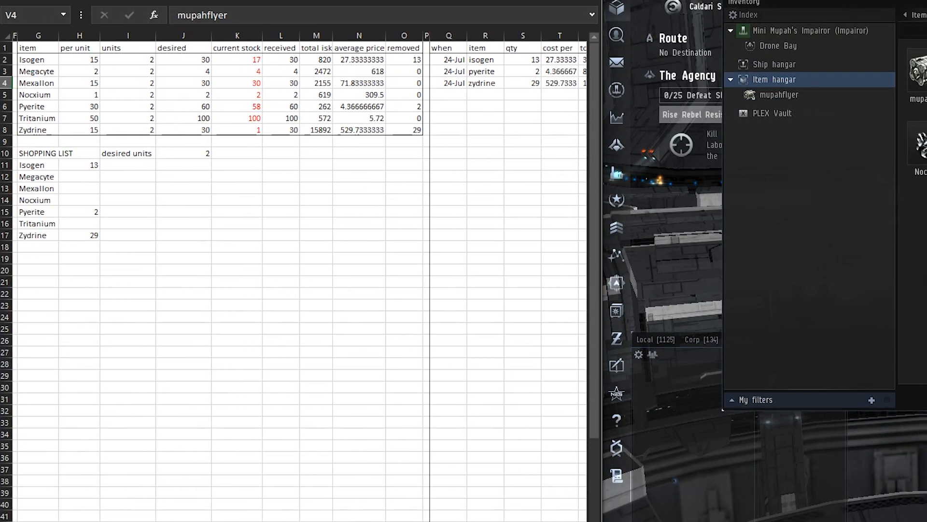
scroll(381, 222, left, 3)
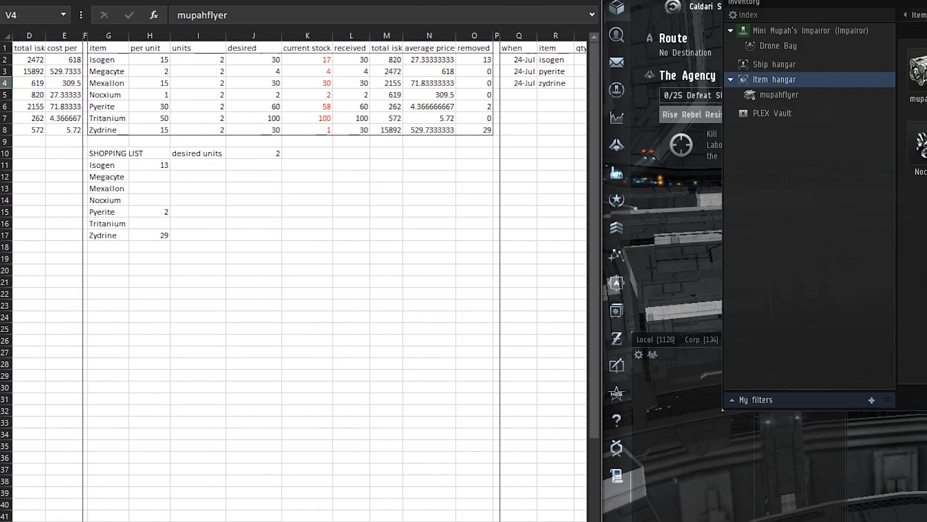
click(382, 223)
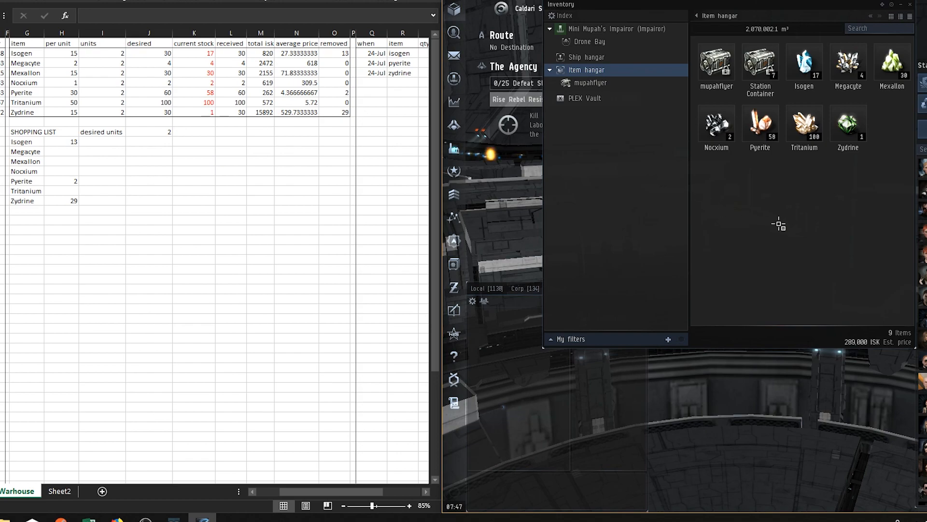
Examine the shopping list quantities in G11:H17 and the desired units in J10
drag(62, 141, 64, 202)
click(211, 181)
click(165, 132)
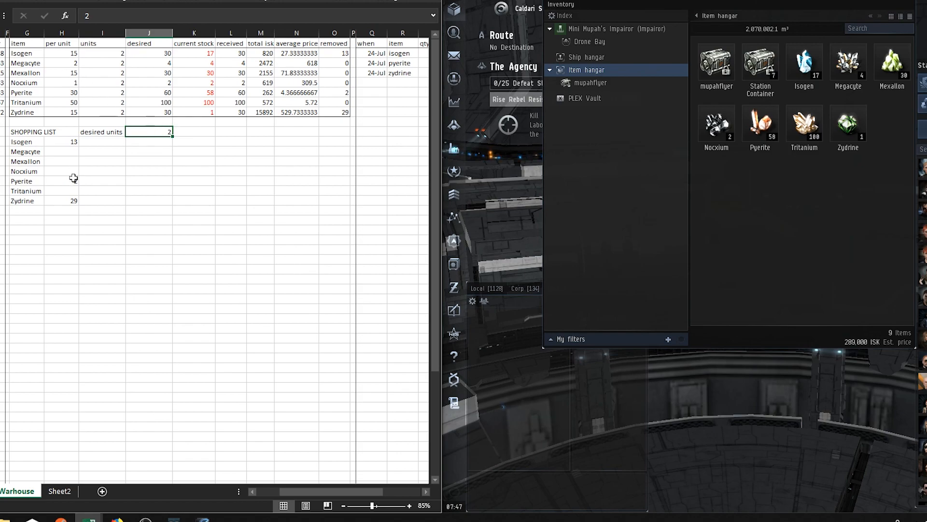
drag(33, 139, 73, 203)
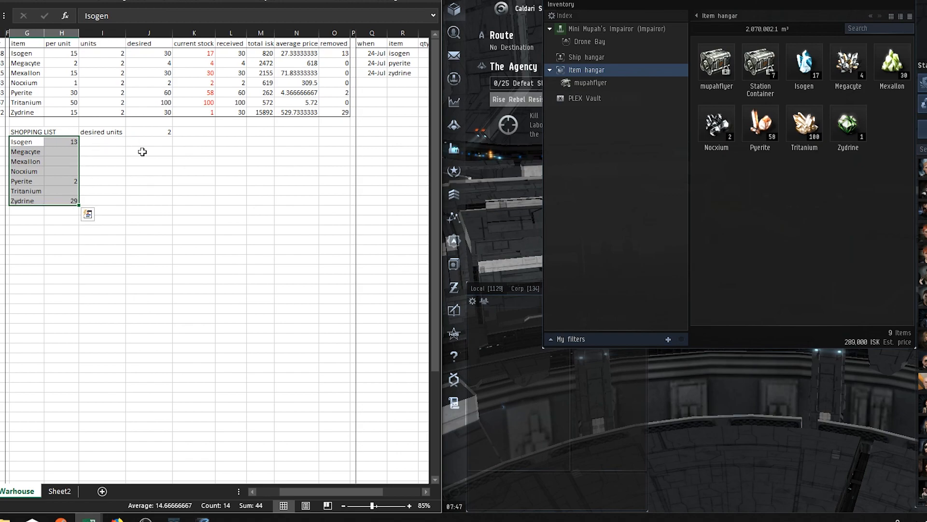
click(133, 170)
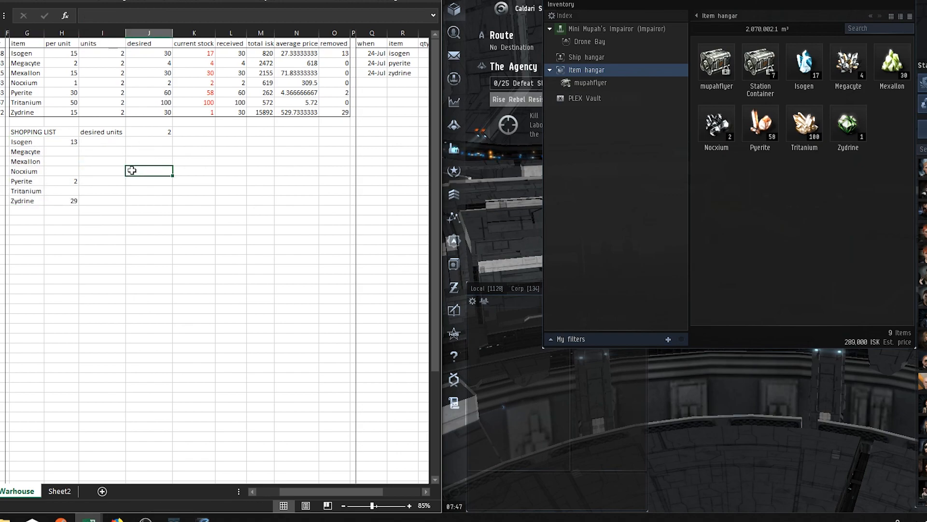
drag(44, 141, 27, 202)
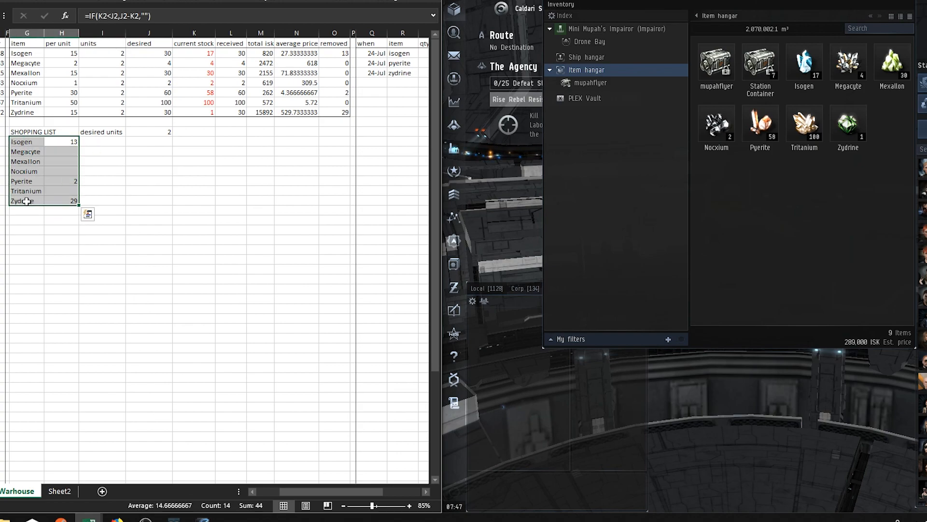
click(187, 209)
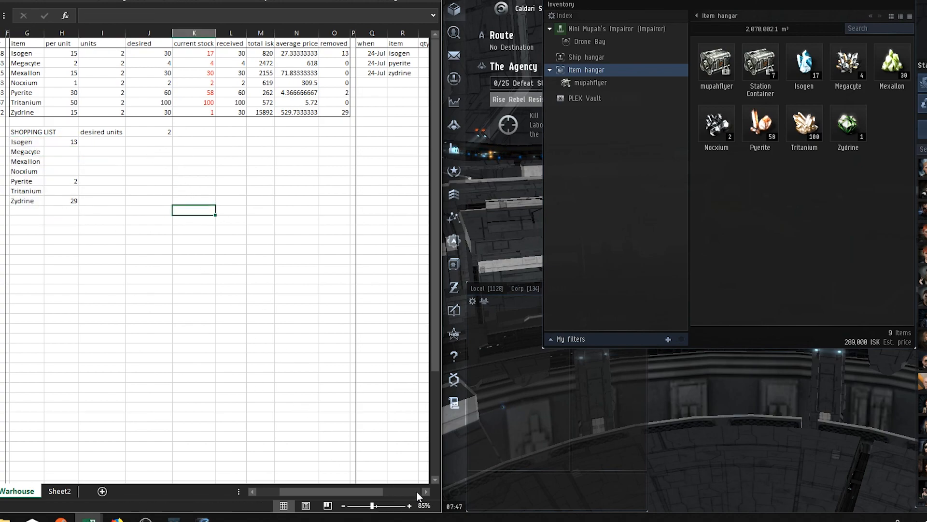
Review the total cost of each removed mineral in U2:U4 of the removals log
click(422, 492)
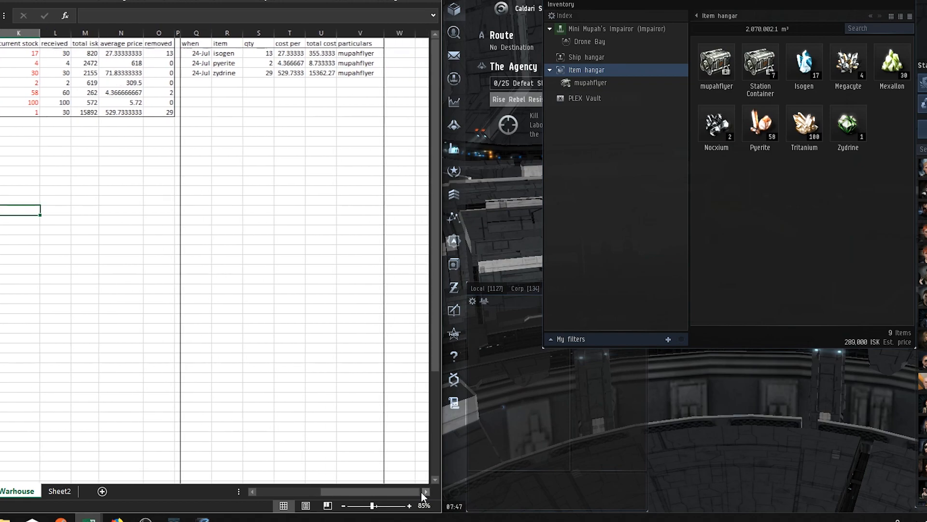
click(244, 175)
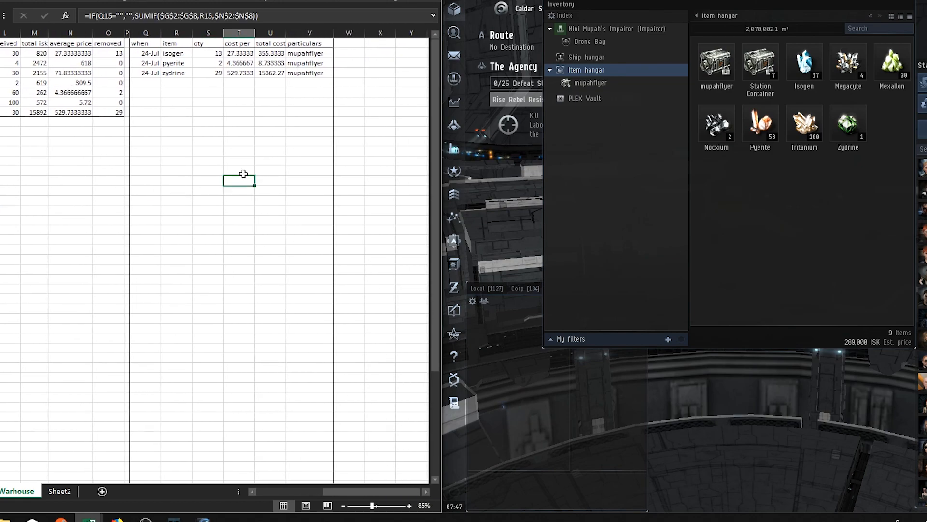
click(271, 53)
click(271, 99)
drag(265, 52, 270, 71)
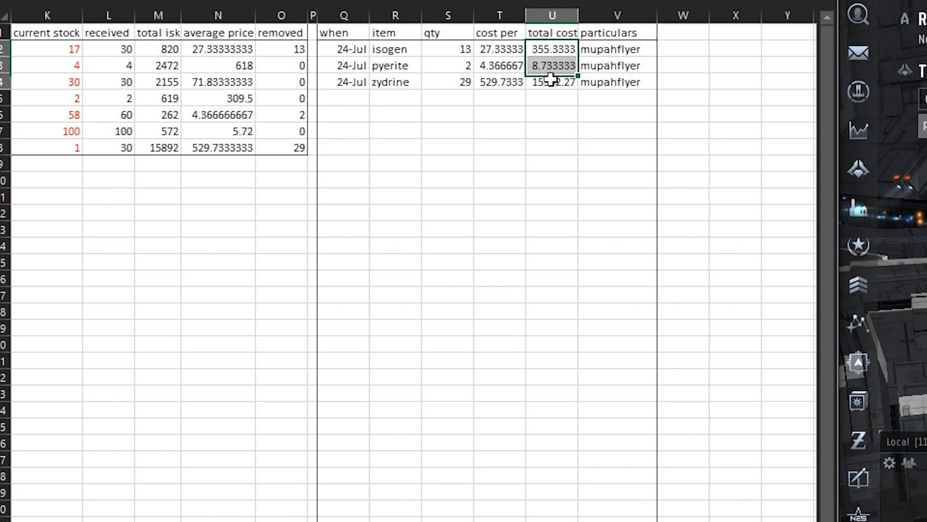
drag(551, 79, 551, 82)
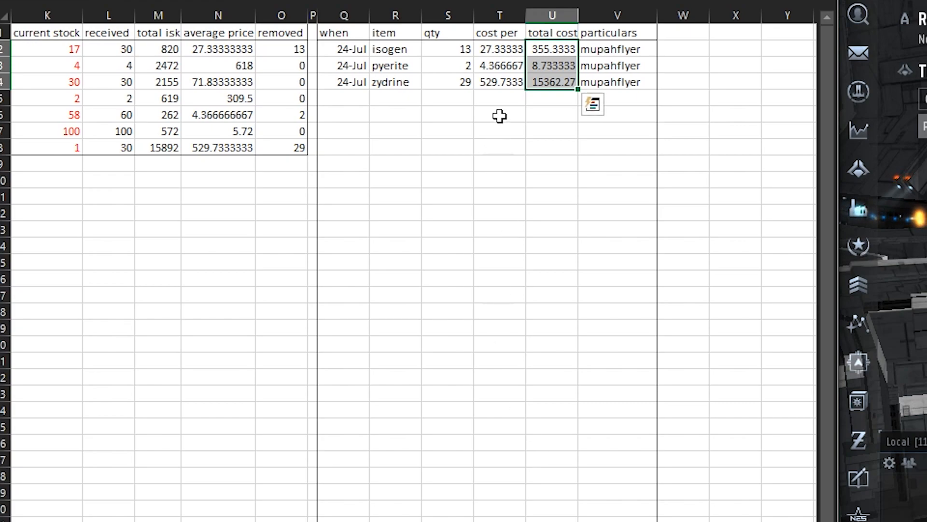
click(508, 112)
click(556, 98)
drag(554, 52, 553, 85)
click(552, 130)
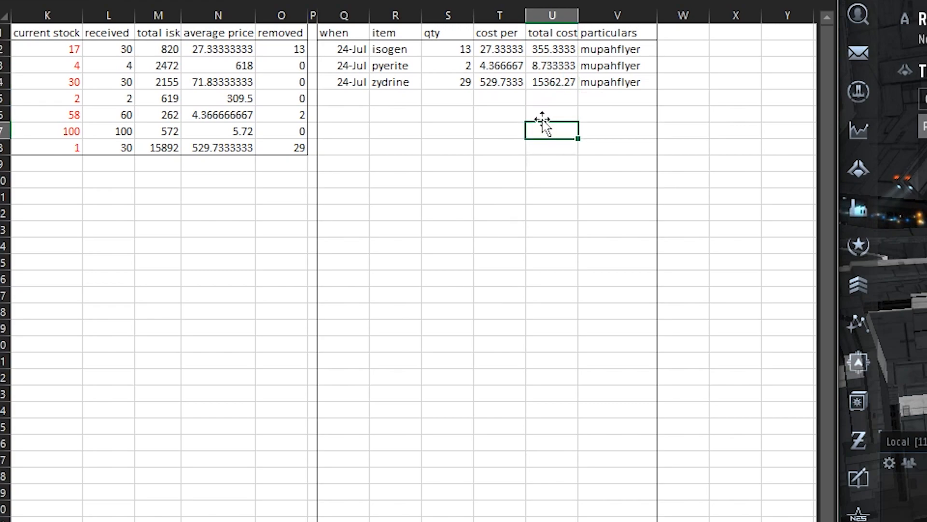
click(551, 83)
drag(554, 51, 551, 81)
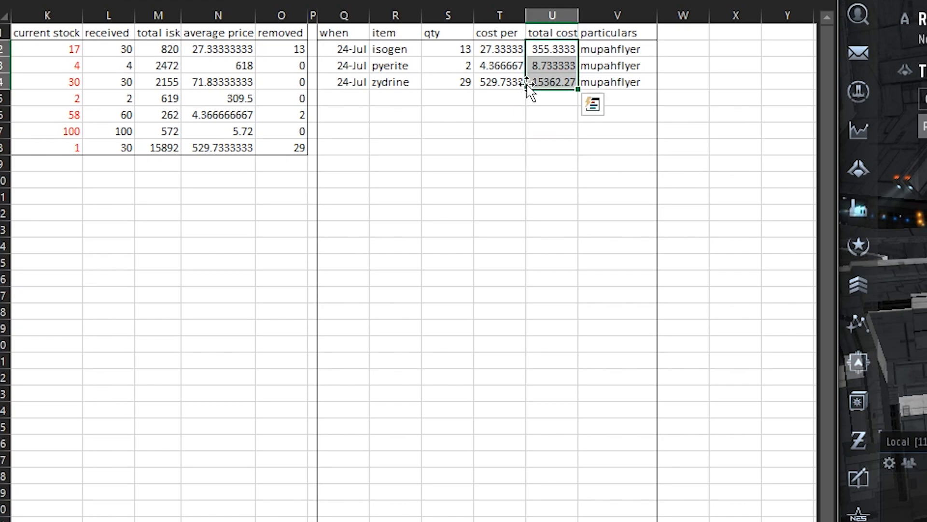
click(517, 114)
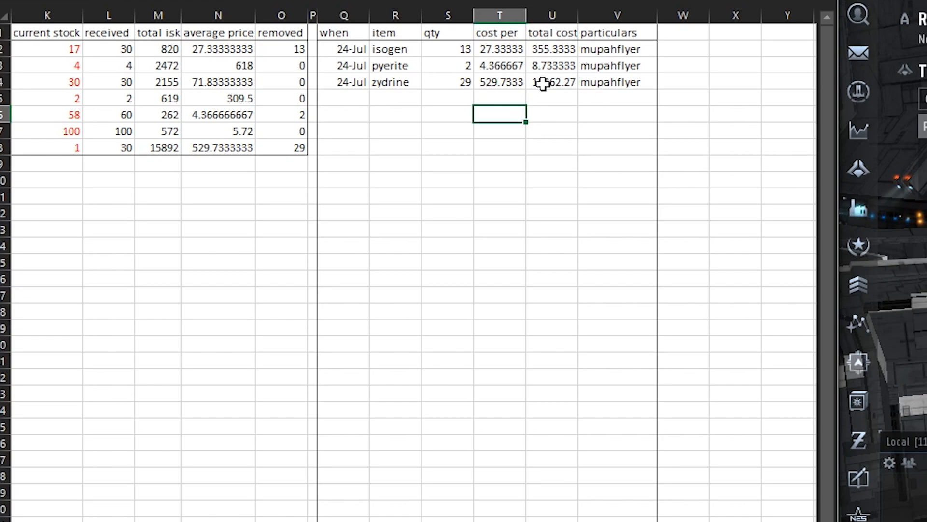
click(542, 83)
click(542, 50)
click(535, 115)
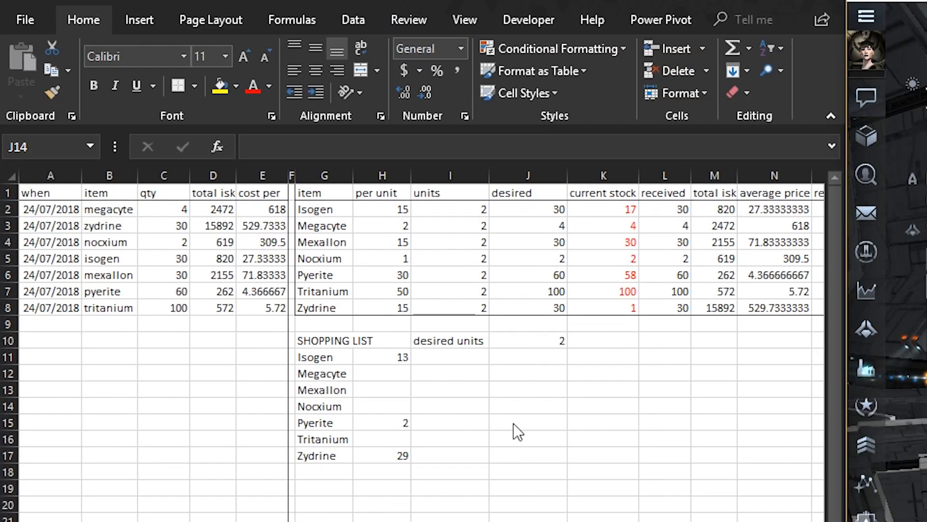
click(502, 411)
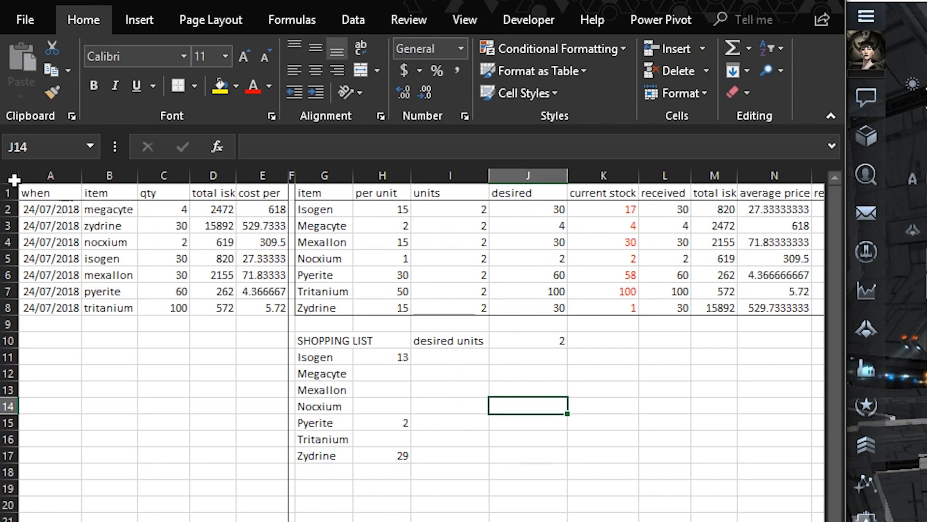
Fill the entire Warhouse sheet with Light Gray, Background 2, Darker 25%
click(10, 174)
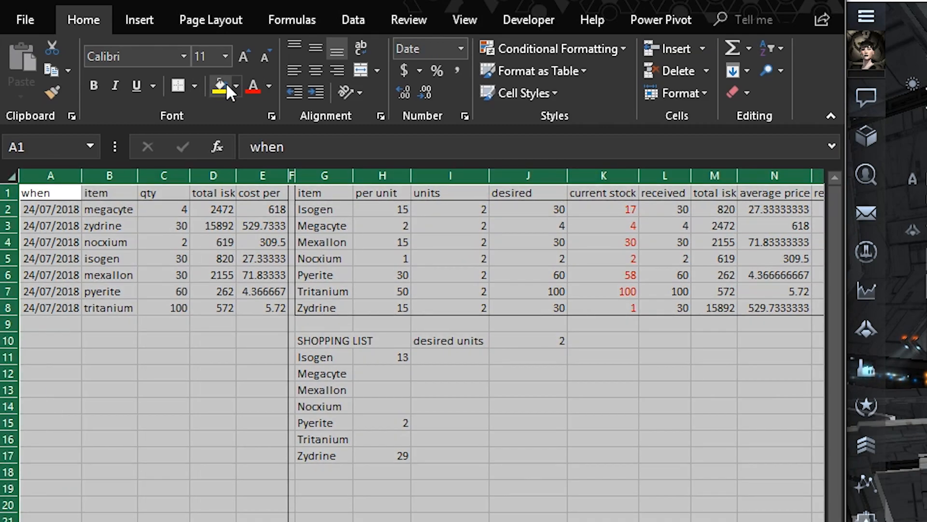
click(237, 85)
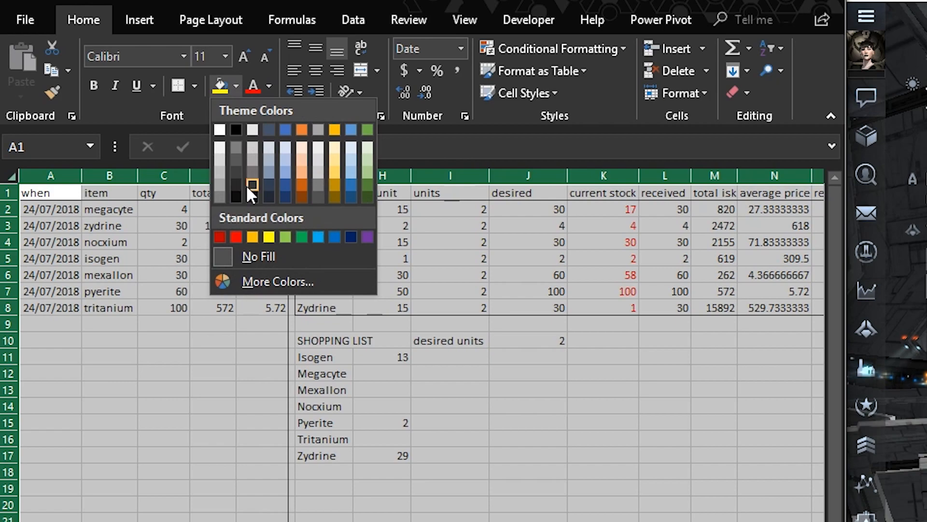
click(254, 159)
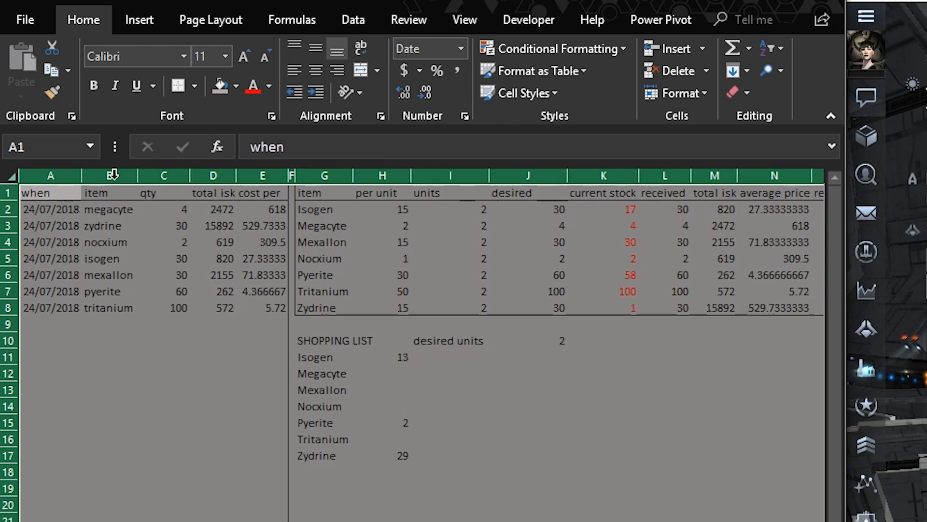
Set the font colour of the entire sheet to a dark shade of theme green
click(269, 86)
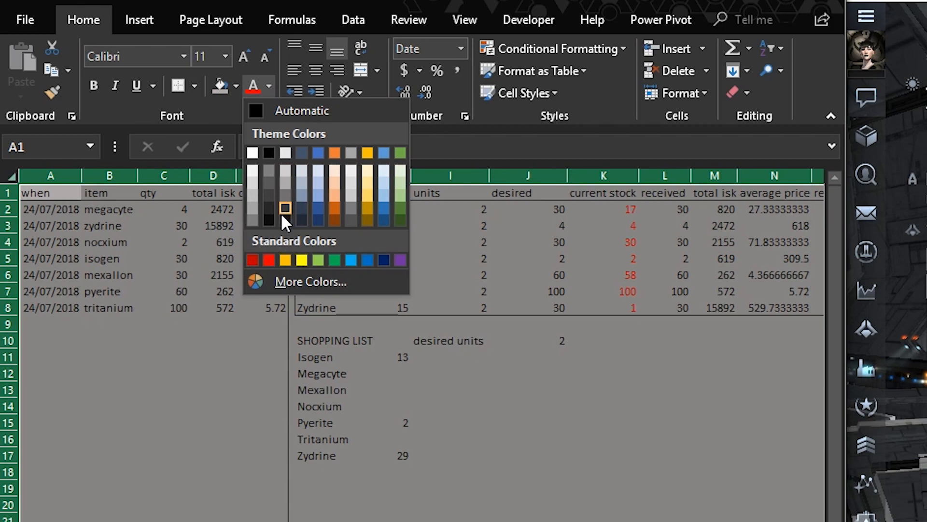
click(400, 152)
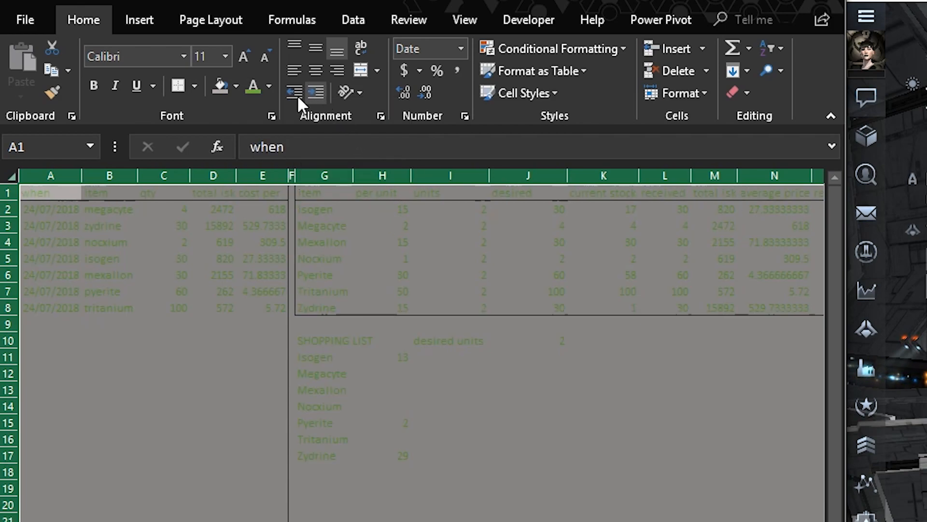
click(268, 87)
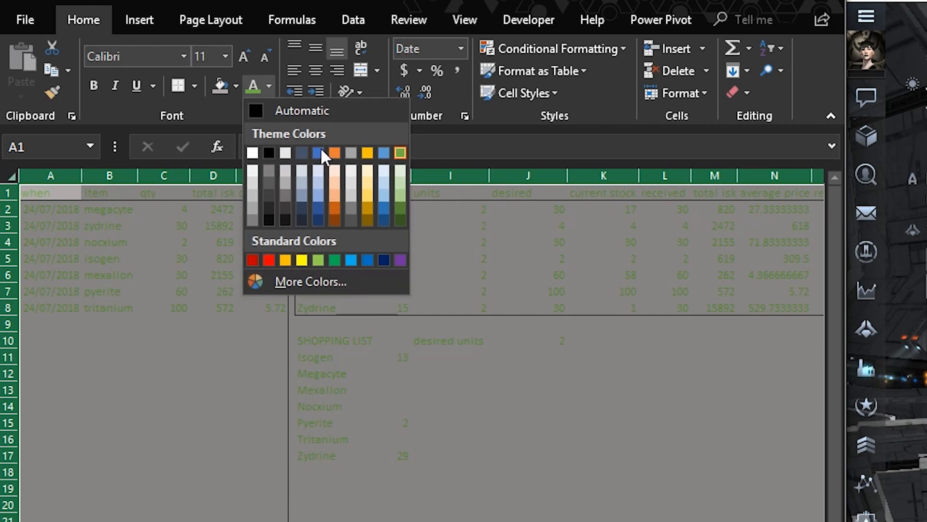
click(399, 209)
click(509, 483)
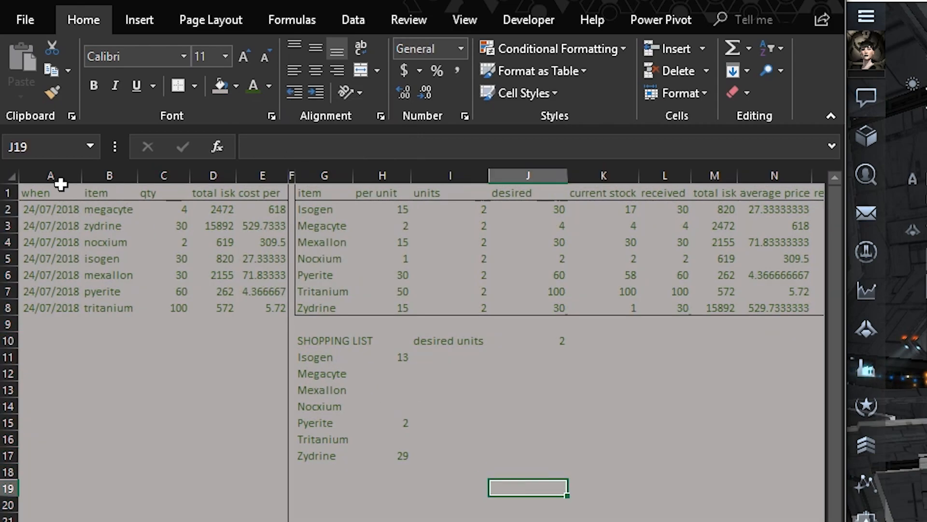
Format the header cells A1:E1, G1:O1 and Q1:V1 with a very light green font and a dark gray fill
drag(38, 191, 642, 196)
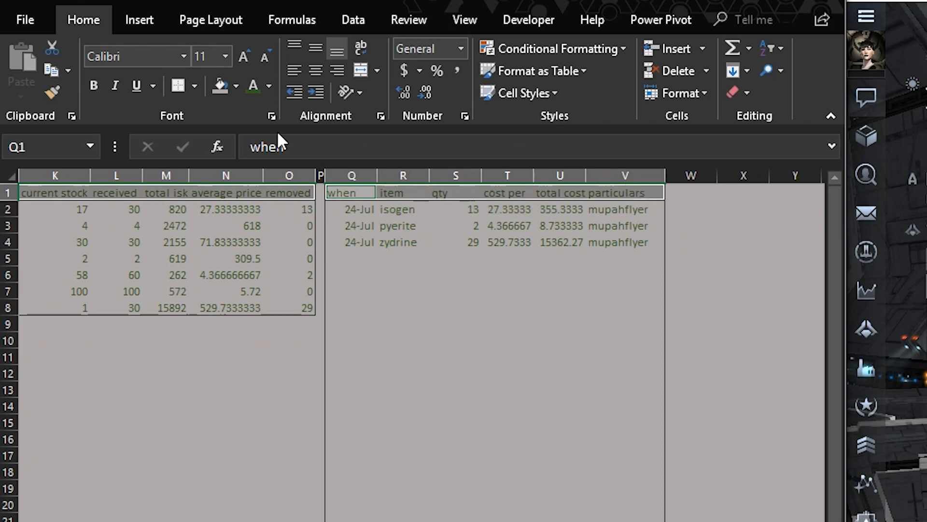
click(269, 88)
click(399, 165)
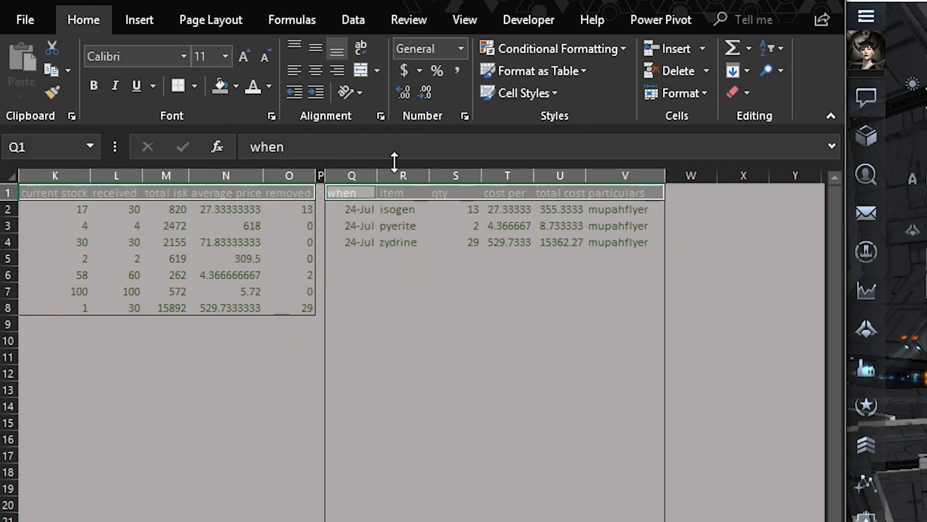
click(236, 86)
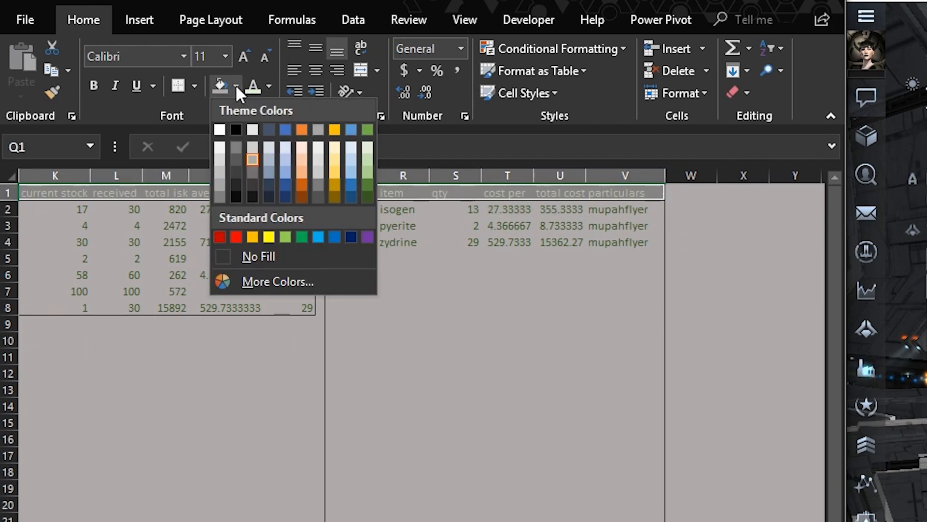
click(253, 183)
click(507, 341)
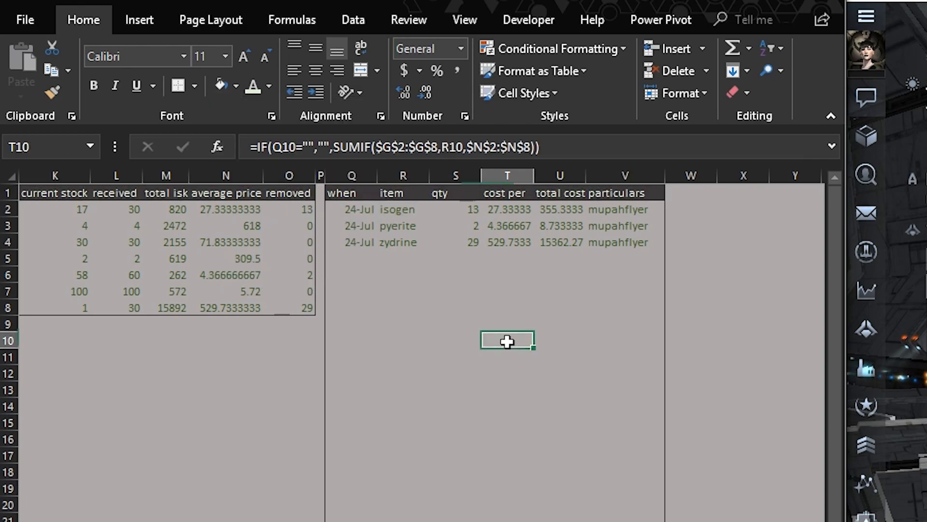
Left-align the desired units value in J10
scroll(420, 338, left, 5)
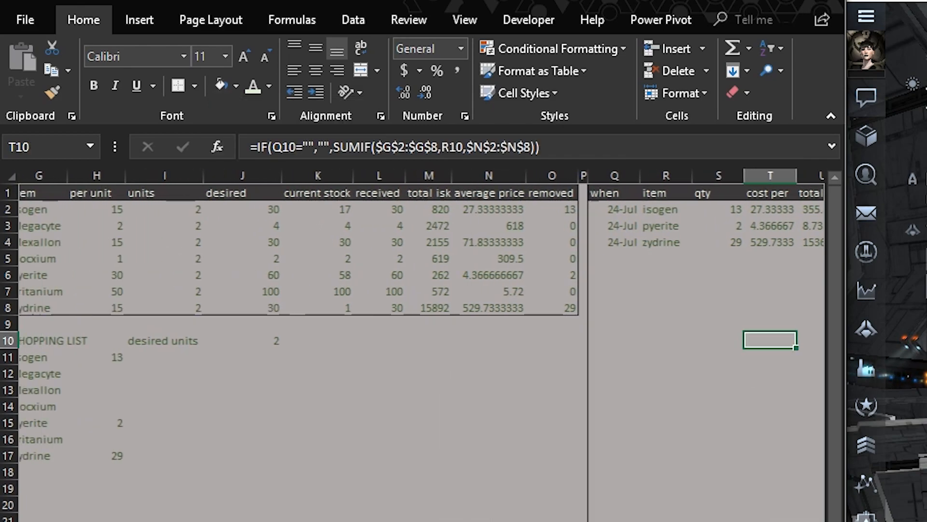
scroll(420, 338, left, 2)
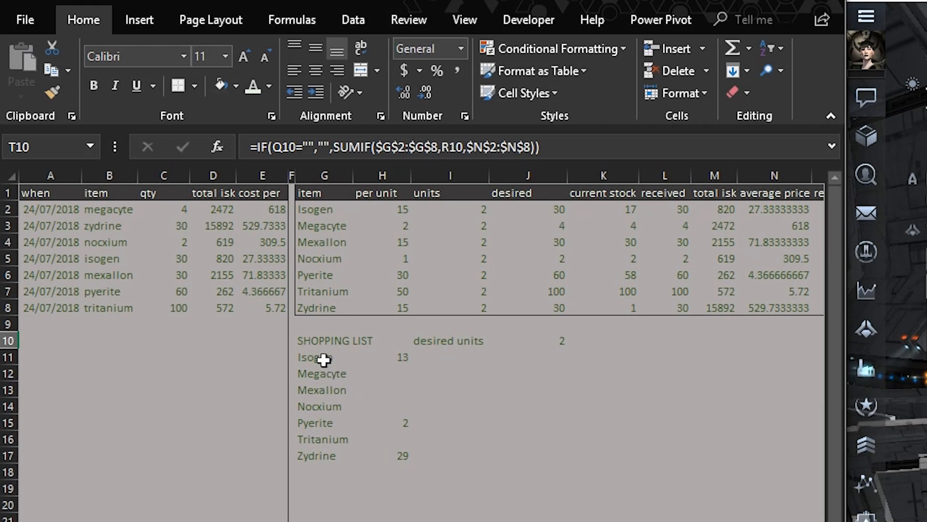
drag(315, 339, 407, 454)
click(449, 340)
click(549, 356)
click(545, 340)
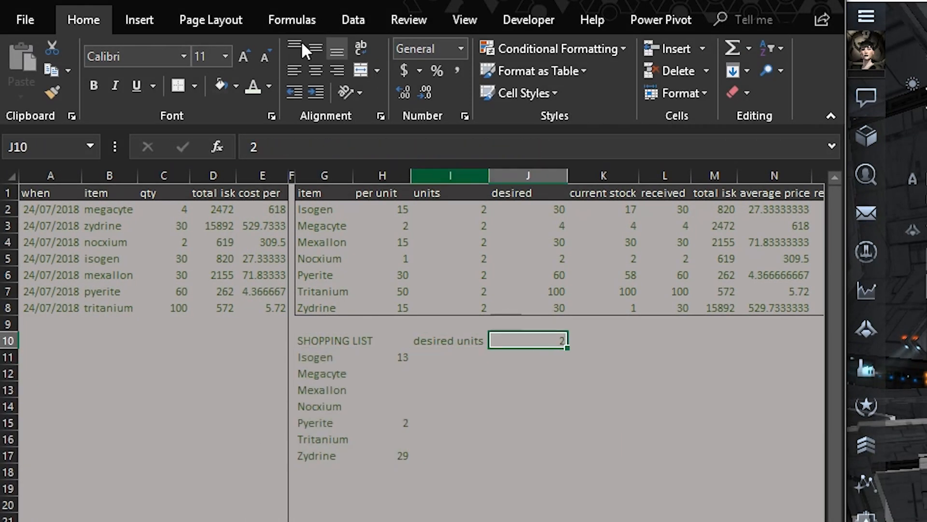
click(587, 501)
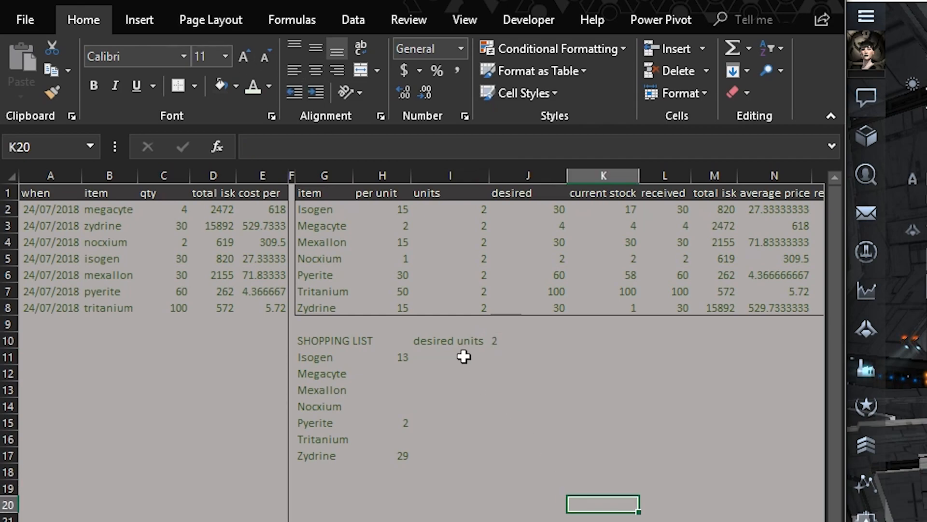
Move the desired units label and its value from I10:J10 to J11:K11
click(450, 340)
drag(465, 338, 502, 340)
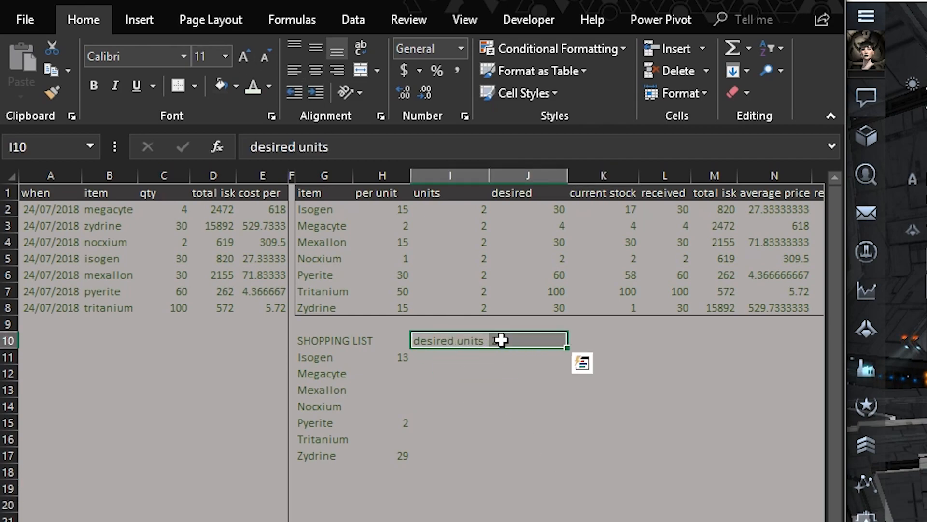
right_click(530, 336)
click(569, 356)
click(480, 371)
click(513, 360)
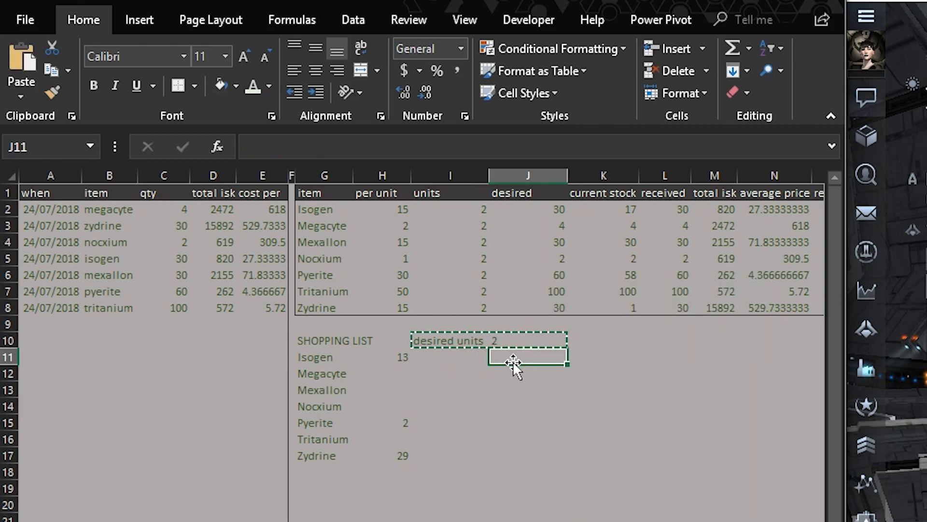
right_click(515, 358)
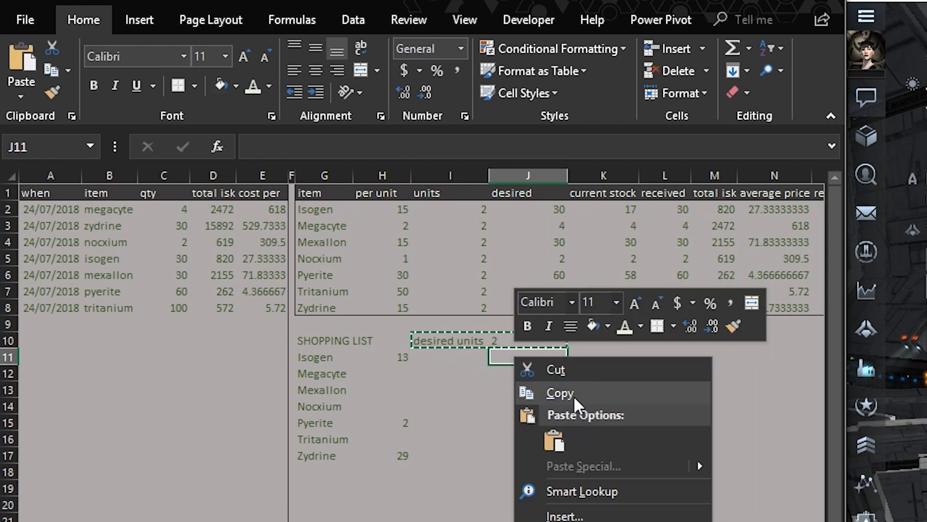
click(553, 438)
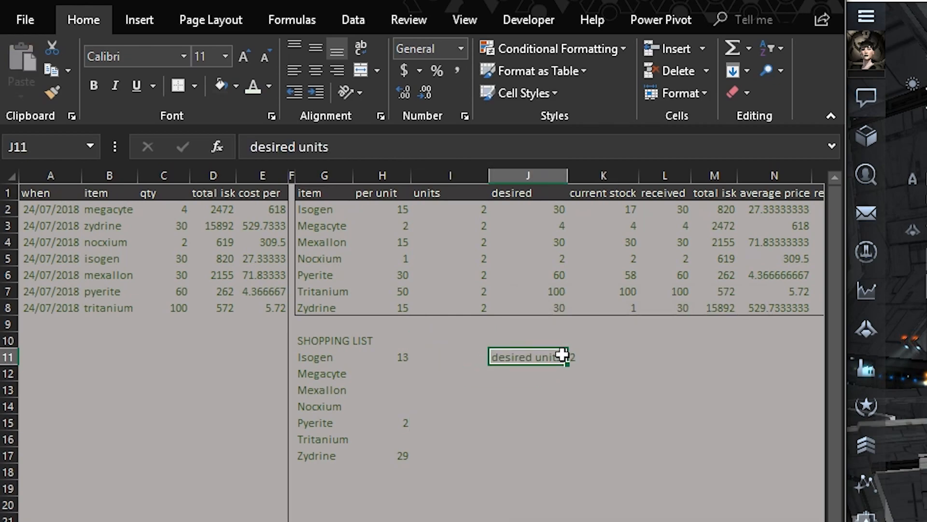
Move the desired units label and its value up one row to J10:K10
right_click(576, 357)
click(619, 371)
right_click(513, 338)
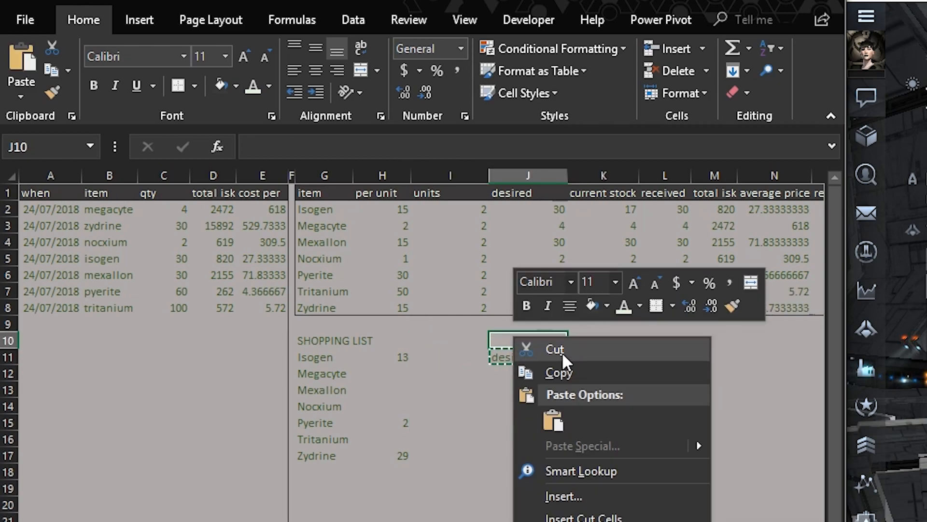
click(553, 422)
click(502, 433)
Give the shopping list block G10:H17 the dark gray fill and light font used by the header row
drag(329, 343, 410, 454)
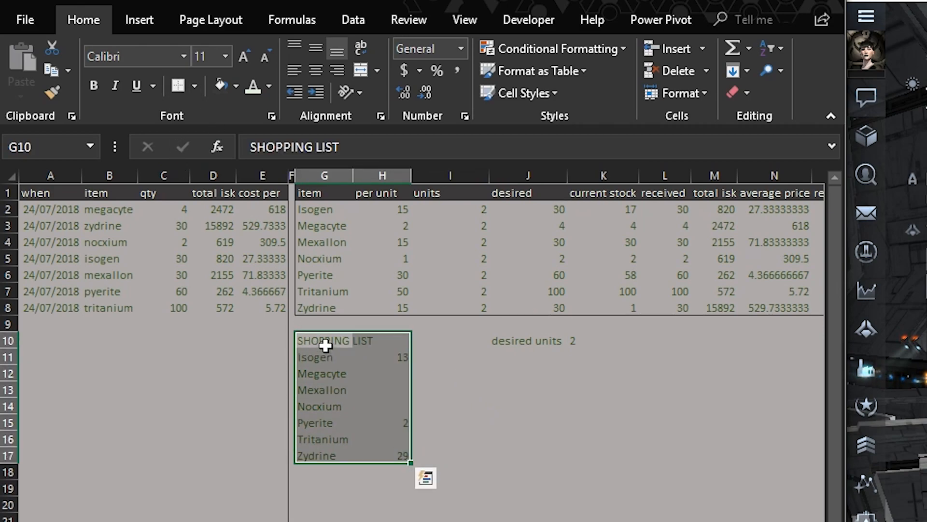
click(221, 86)
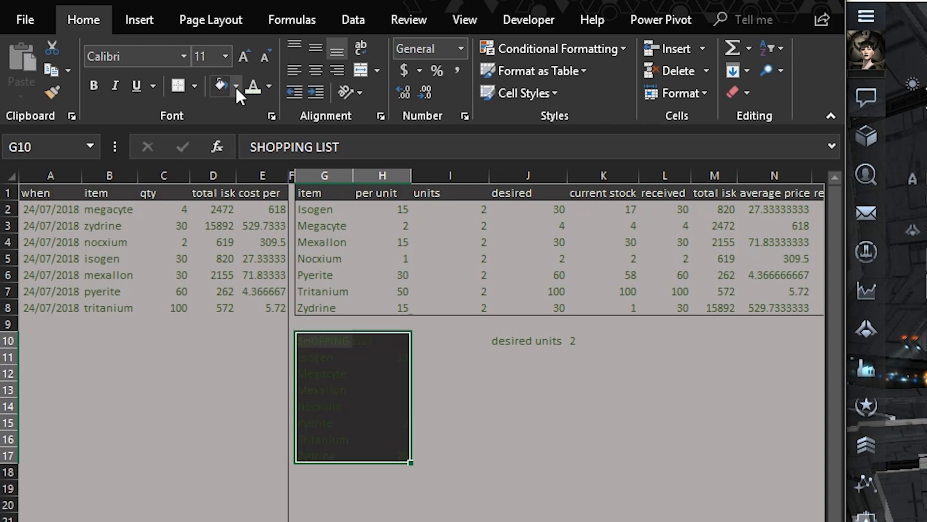
click(254, 85)
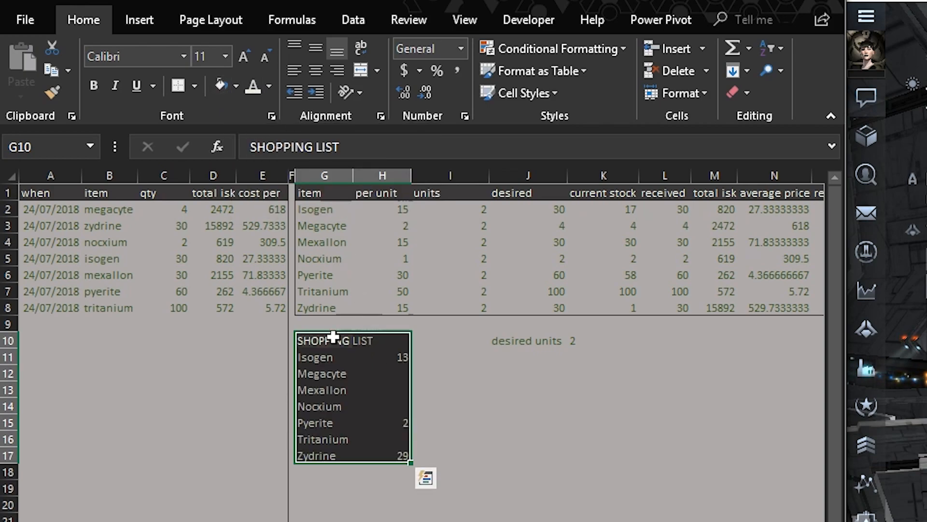
Change the fill of the shopping list items in G11:H17 to light gray
drag(325, 356, 387, 450)
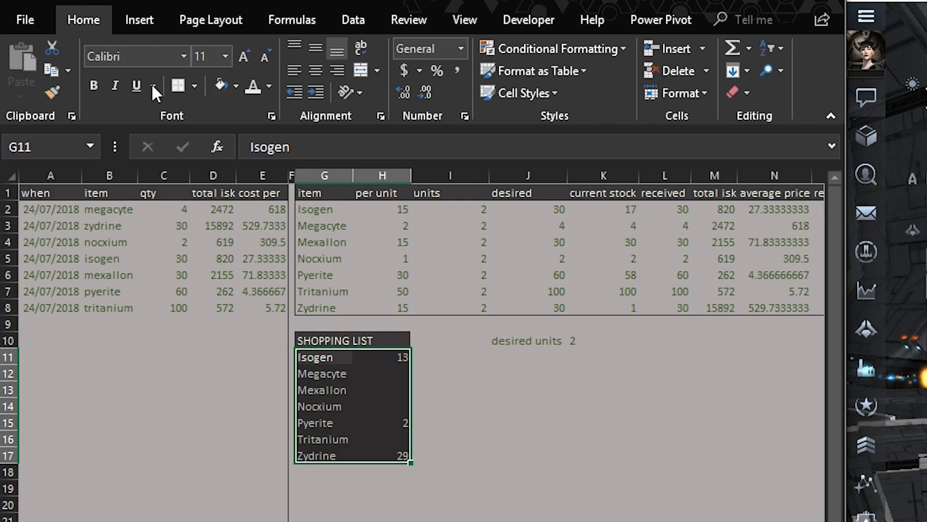
click(236, 86)
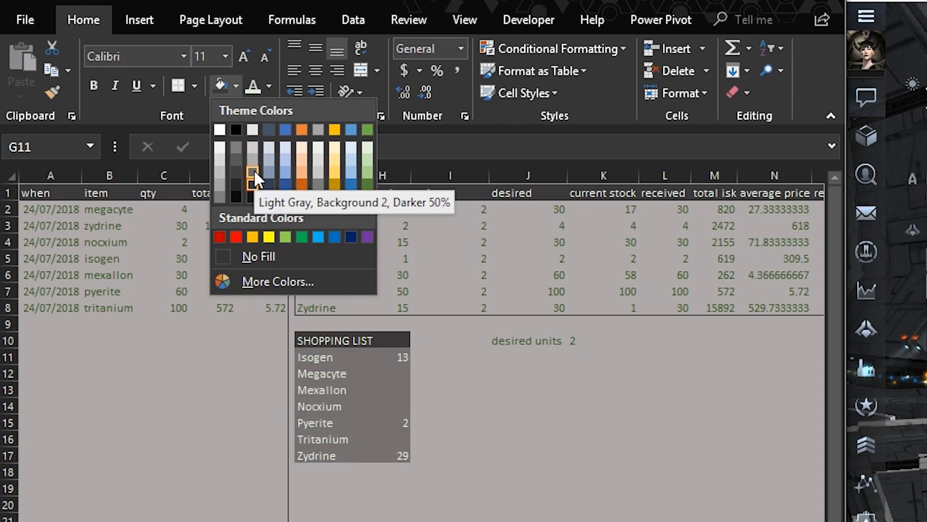
click(321, 172)
click(514, 485)
Copy the formatting of the SHOPPING LIST heading onto the desired units label in J10
drag(512, 341, 560, 342)
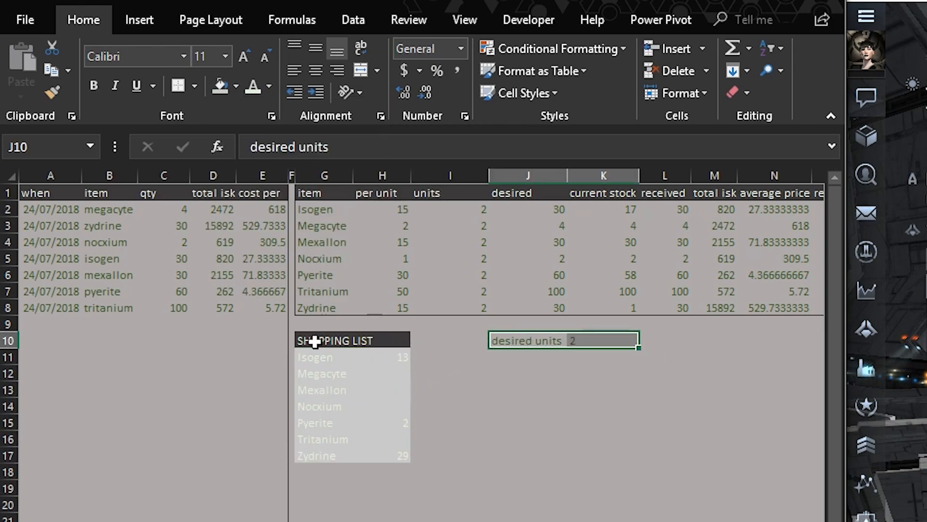
click(316, 340)
click(57, 92)
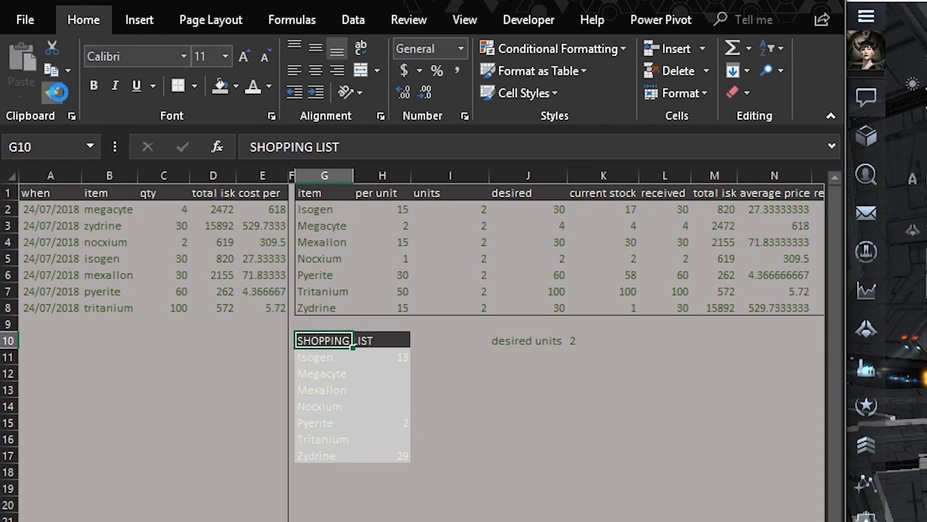
click(518, 342)
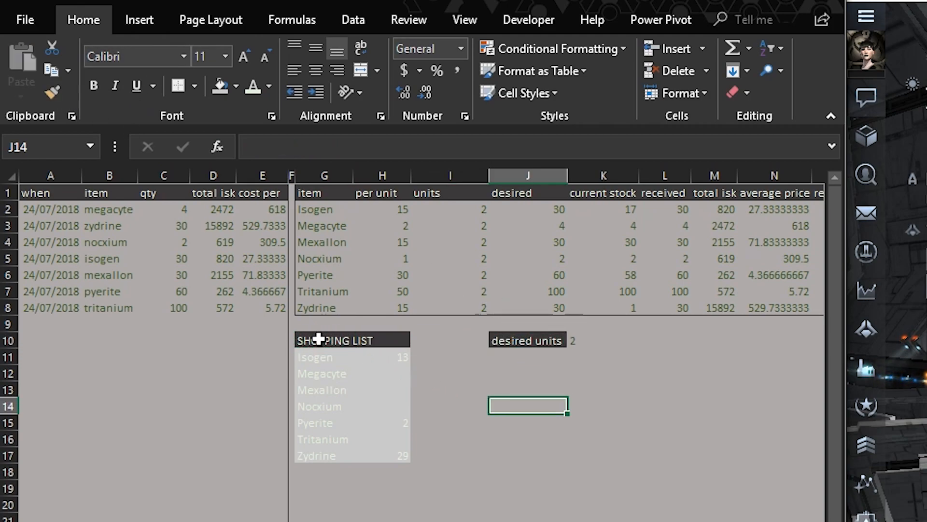
Set the font colour of the shopping list items in G11:H17 to dark green
drag(313, 357, 405, 456)
click(267, 85)
click(399, 247)
click(414, 427)
Copy the formatting of shopping list quantity H11 onto the desired units value in K10
drag(517, 343, 579, 338)
click(579, 339)
drag(401, 358, 364, 356)
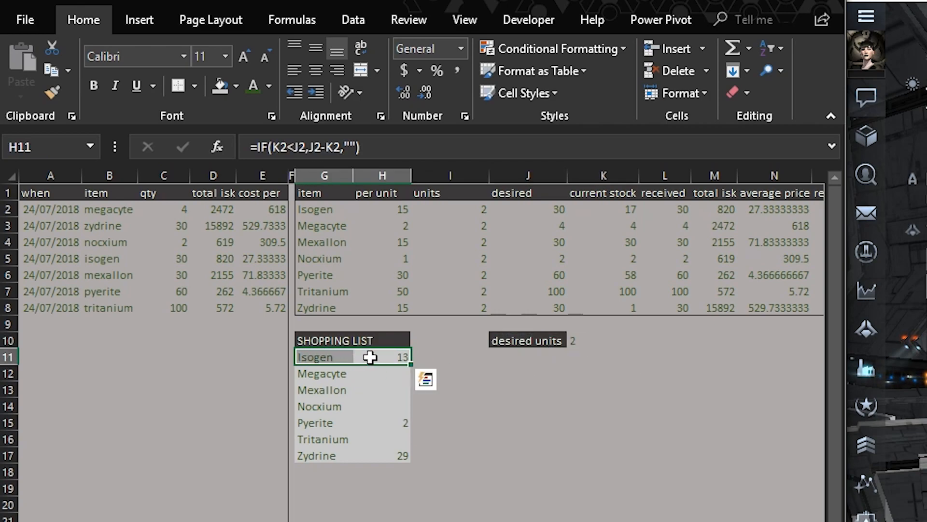
click(474, 462)
click(389, 358)
click(52, 91)
click(582, 340)
click(601, 407)
click(602, 441)
click(480, 426)
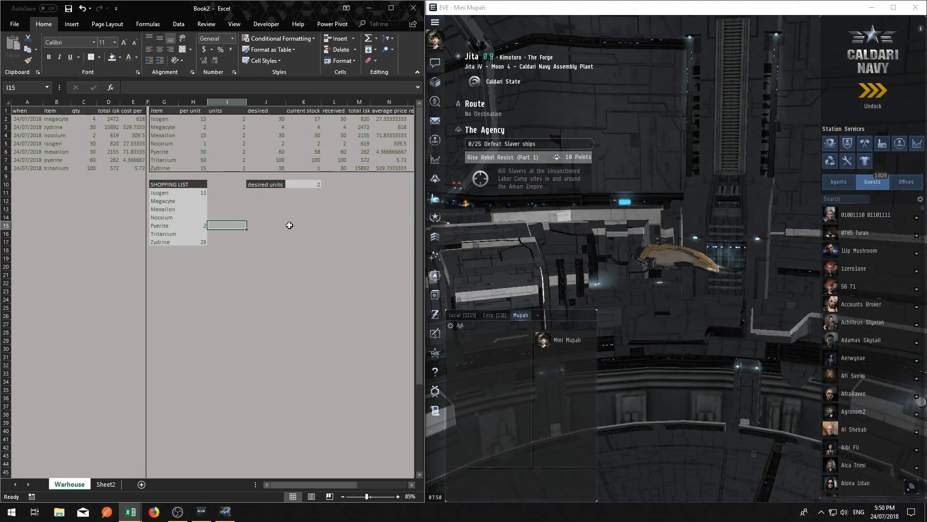
Maximize the spreadsheet window
click(279, 218)
click(391, 8)
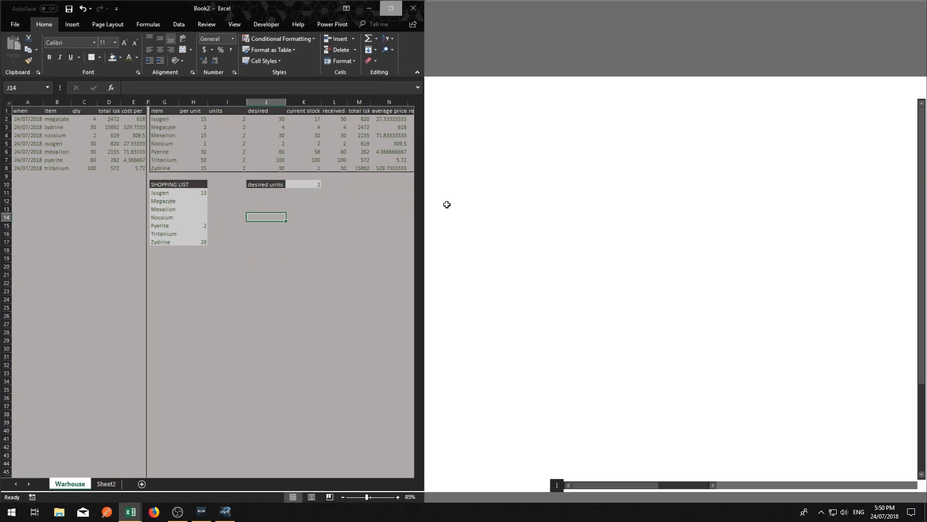
click(349, 235)
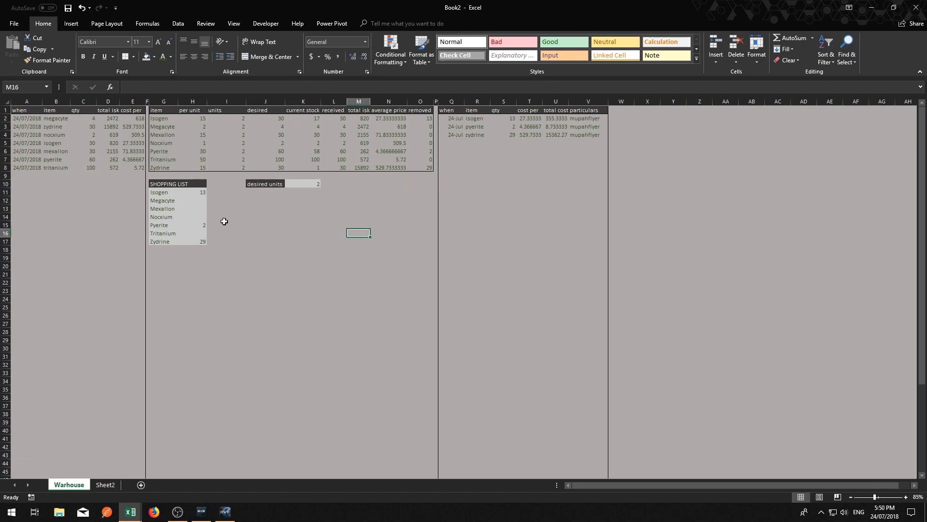
Narrow the units column I so it is just wide enough for its header
click(203, 216)
click(273, 217)
click(251, 202)
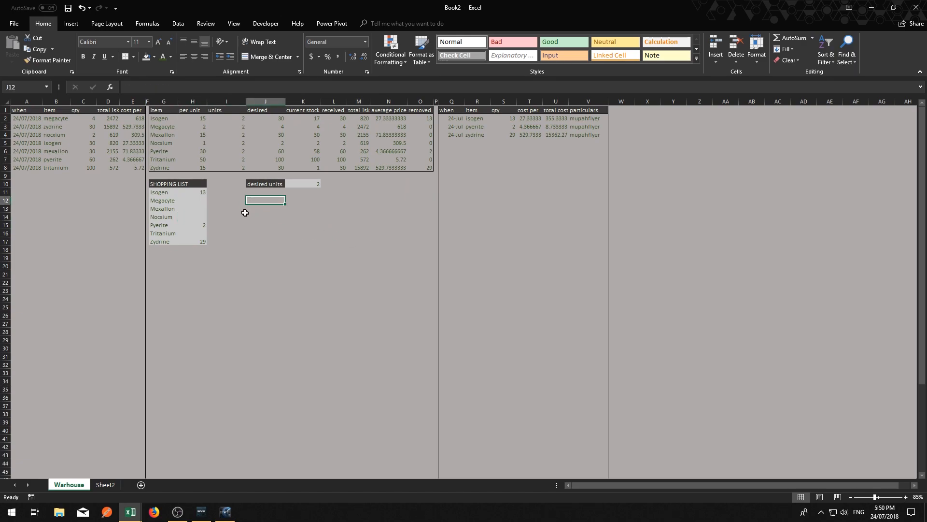
drag(245, 100, 223, 100)
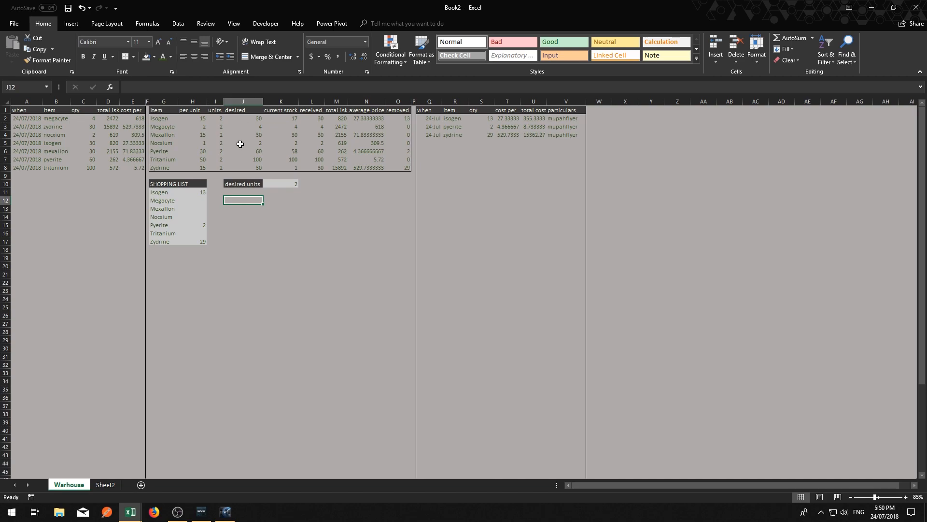
click(283, 264)
click(349, 227)
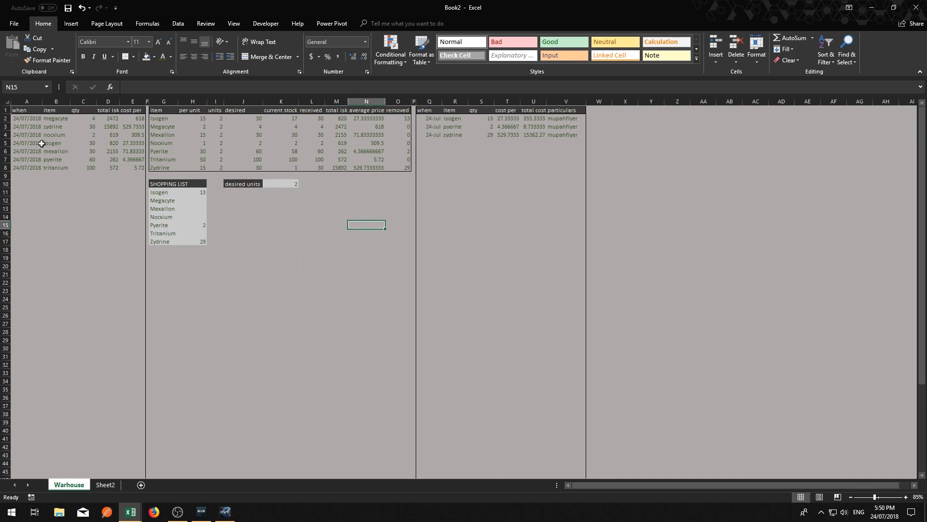
click(240, 207)
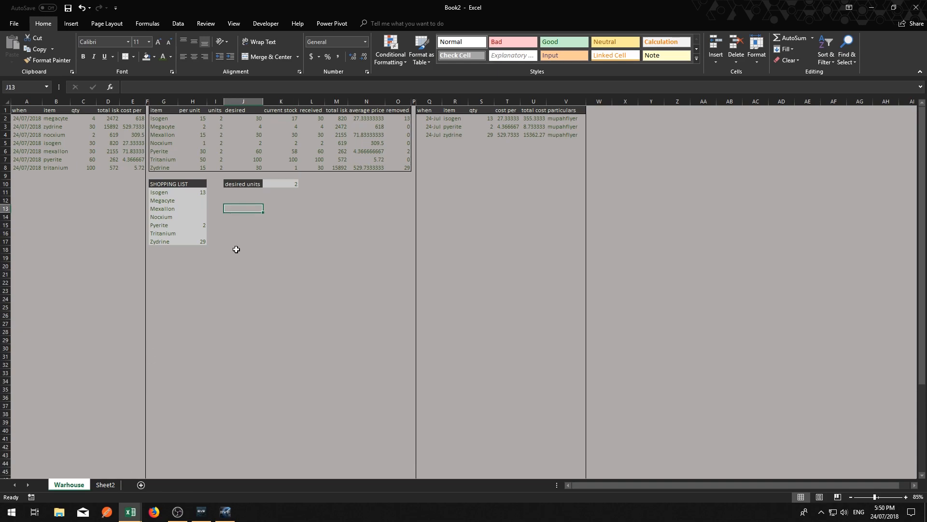
click(237, 198)
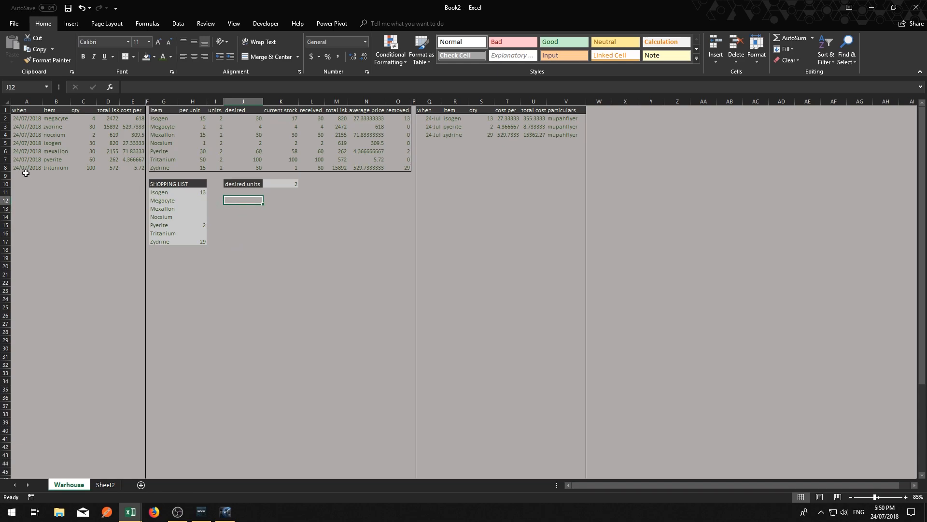
drag(23, 176, 127, 308)
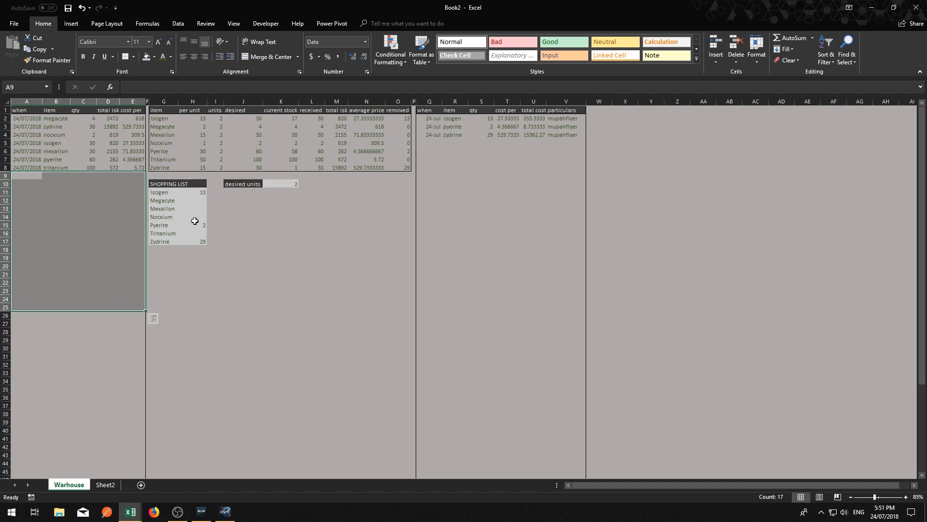
drag(430, 139, 555, 252)
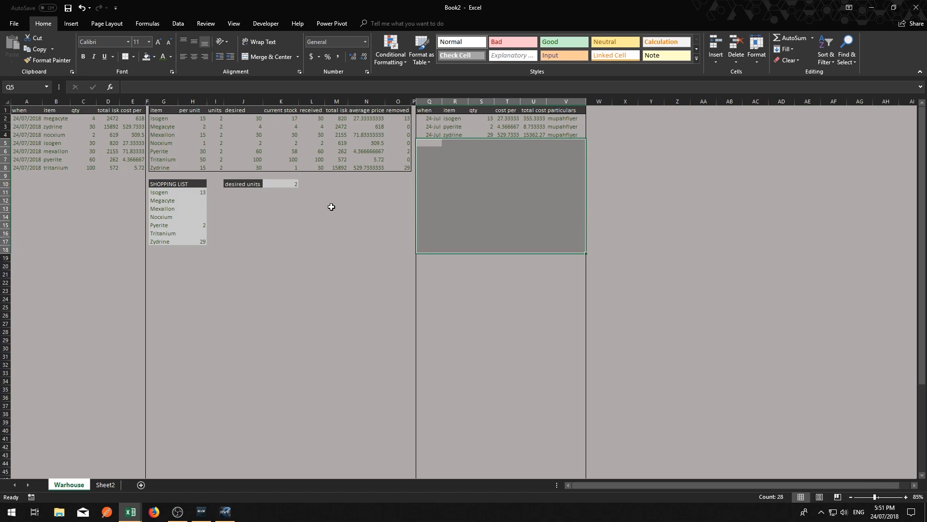
Restore the side-by-side view of the Daysagenda workbook and the warehouse workbook
mouse_move(132, 510)
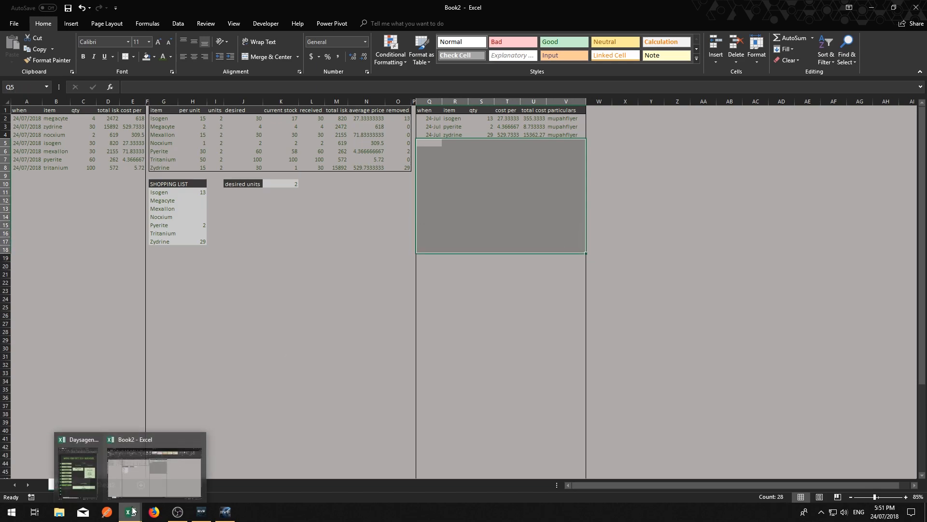
click(140, 483)
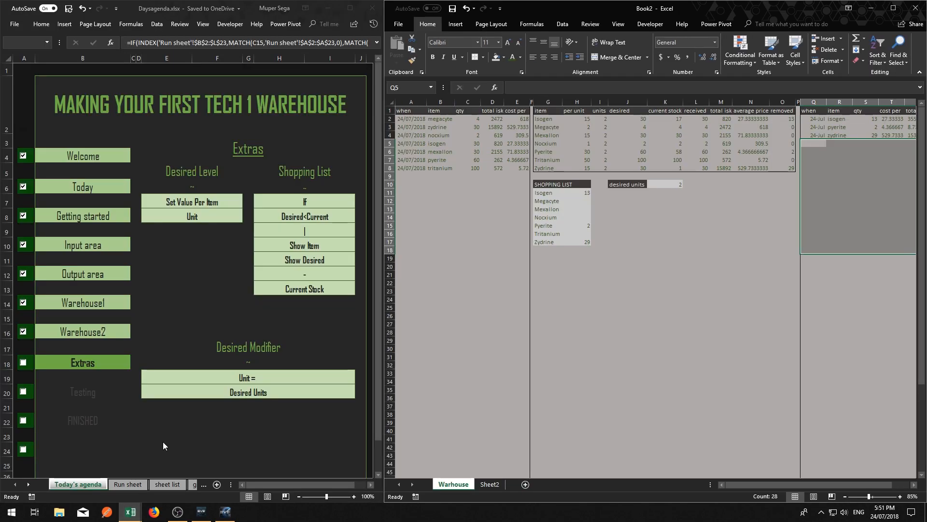
click(638, 218)
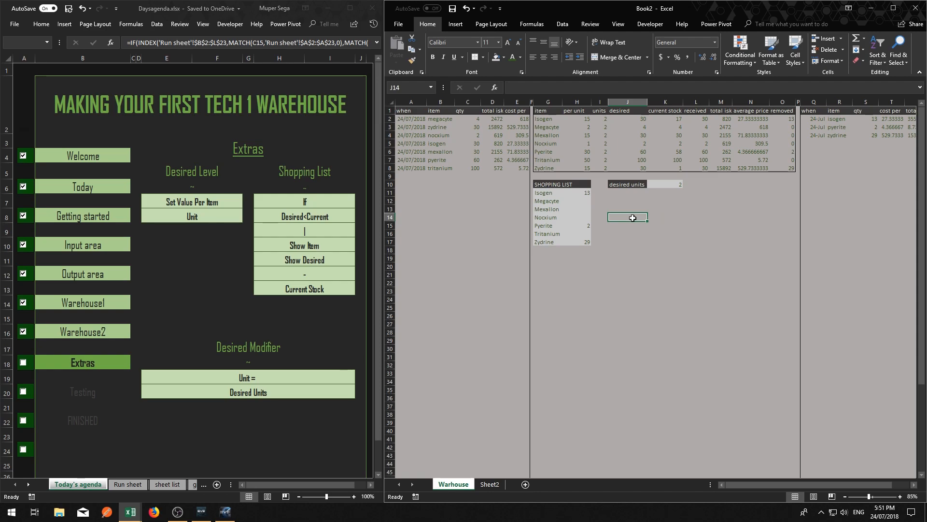
scroll(638, 220, down, 1)
click(665, 237)
click(624, 197)
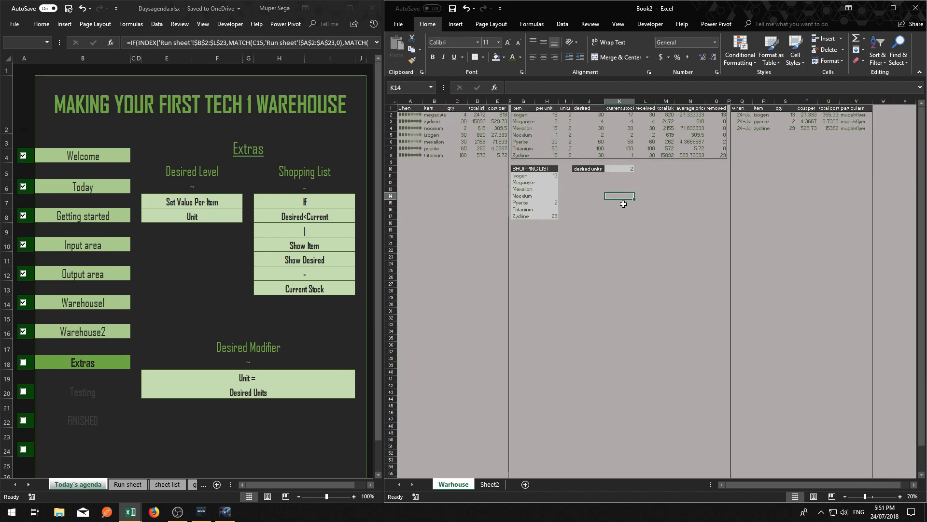
scroll(623, 204, up, 1)
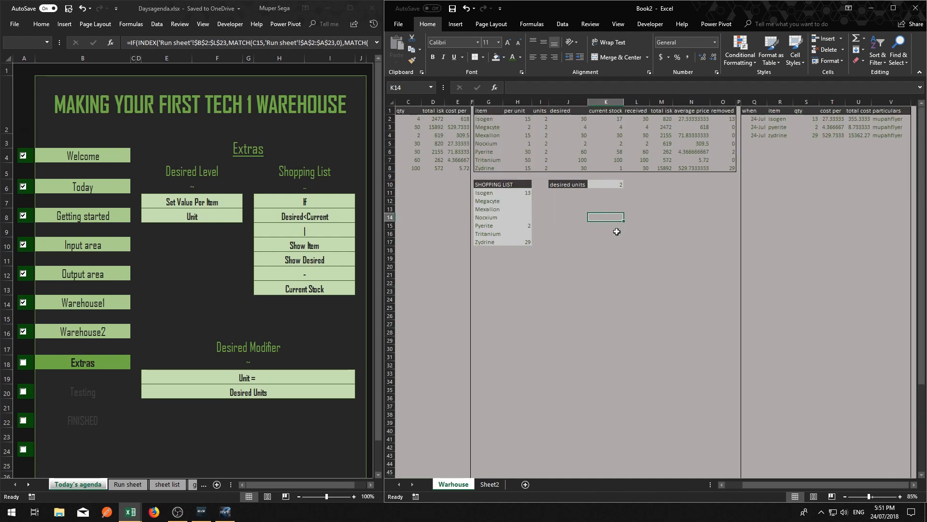
drag(746, 482, 723, 481)
click(605, 323)
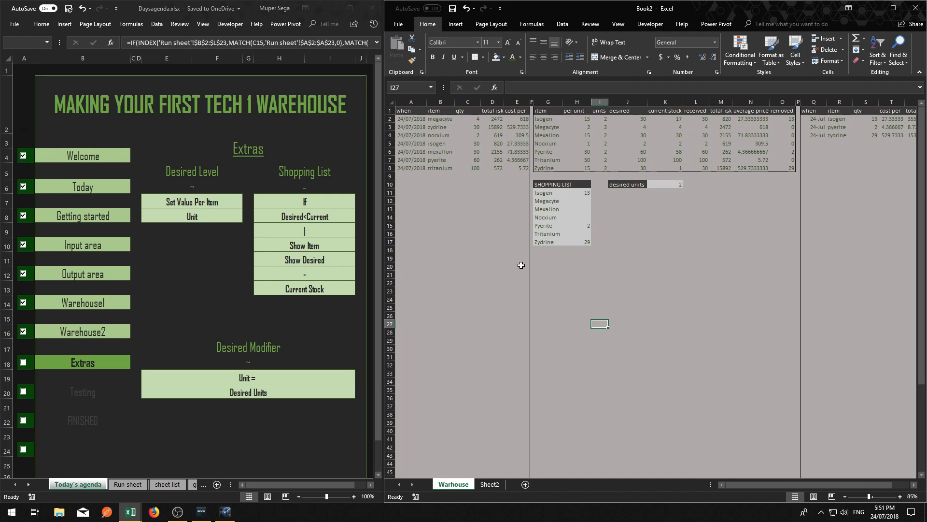
Mark Extras and Testing as completed in the Today's agenda checklist, and return to the warehouse workbook
click(23, 362)
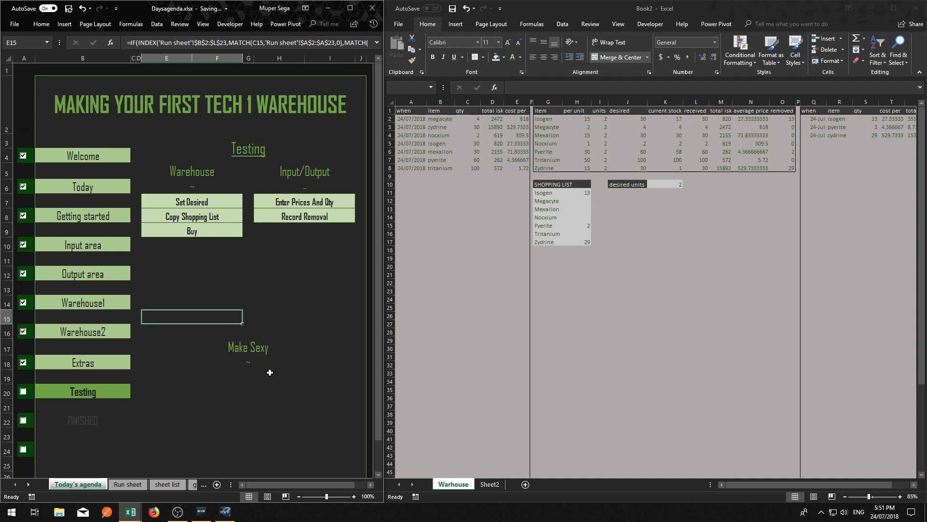
click(23, 391)
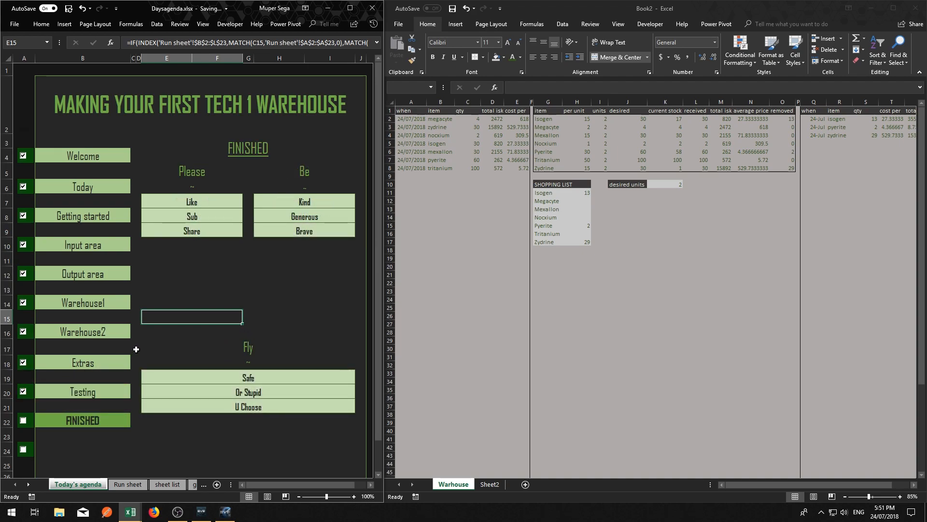
click(593, 283)
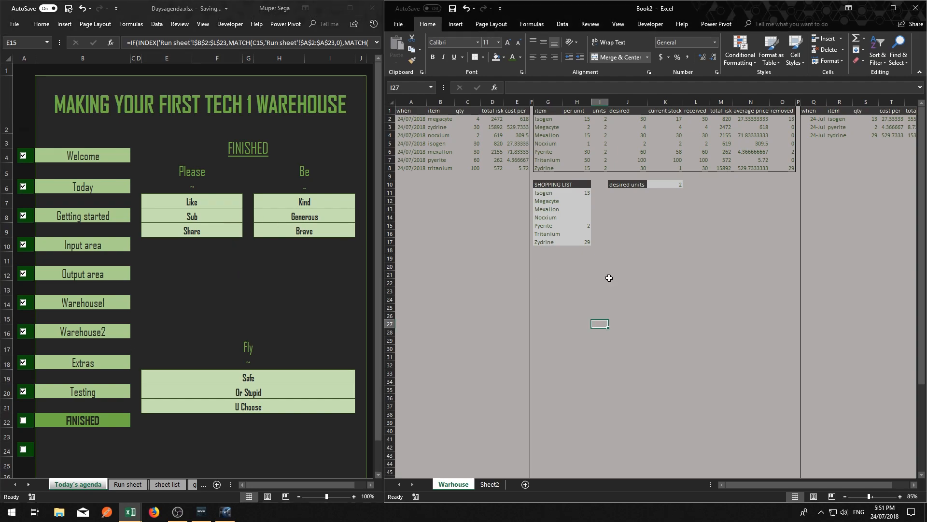